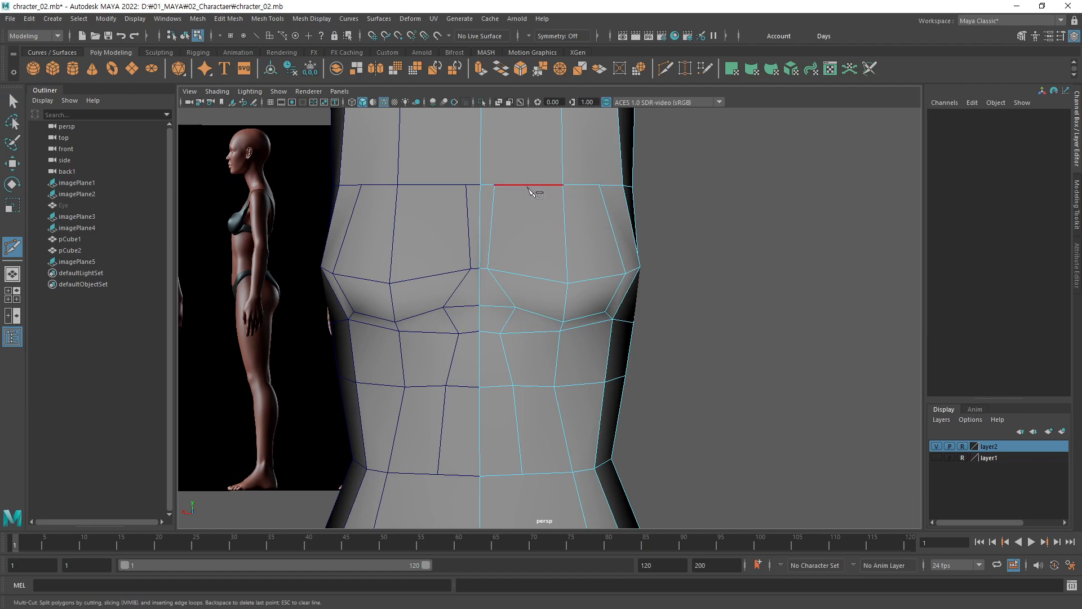
Cut a U-shaped edge path with Multi-Cut from the upper chest edge, down beneath the bust line and back up.
{"action": "left_click", "coordinate": [528, 276]}
{"action": "left_click_drag", "start_coordinate": [547, 311], "coordinate": [558, 293], "text": "alt"}
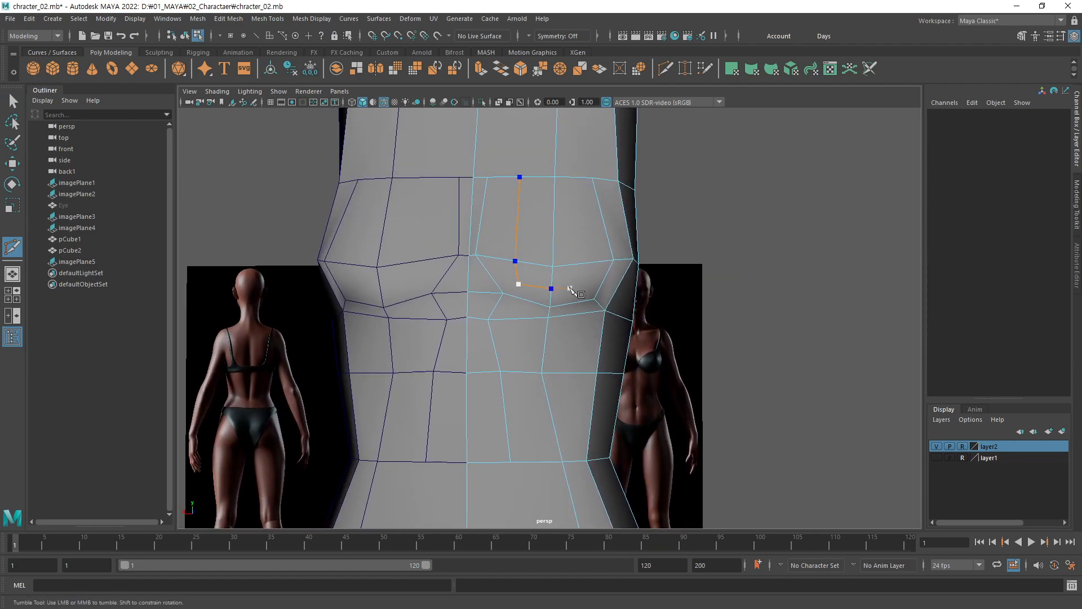
{"action": "left_click", "coordinate": [589, 264]}
{"action": "left_click", "coordinate": [574, 178]}
{"action": "key", "text": "Return"}
Connect the lower corners of the U-shaped cut to the surrounding edges of the lower bust contour.
{"action": "right_click_drag", "start_coordinate": [524, 309], "coordinate": [670, 284], "text": "alt"}
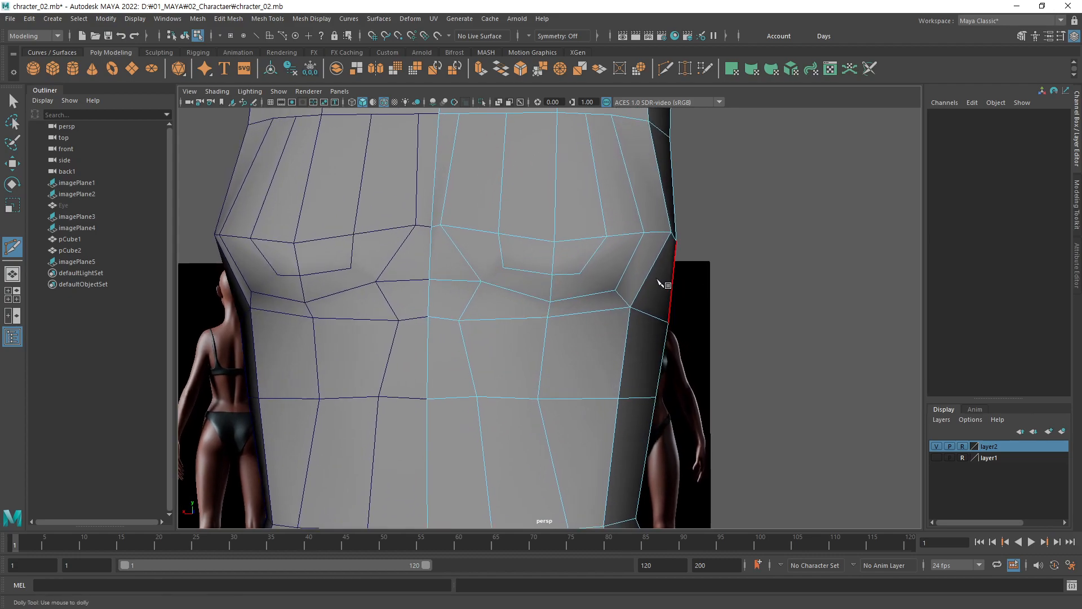
{"action": "left_click", "coordinate": [615, 290]}
{"action": "key", "text": "Return"}
{"action": "left_click_drag", "start_coordinate": [527, 335], "coordinate": [570, 357], "text": "alt"}
Switch the torso mesh to vertex editing and nudge the new outer vertex on the bust line outward.
{"action": "key", "text": "space"}
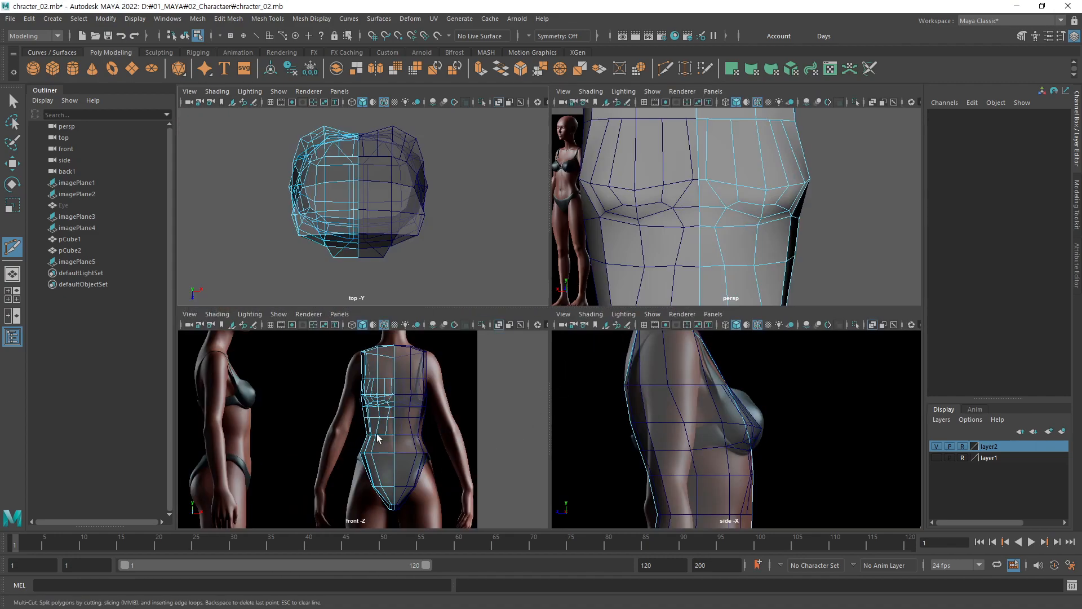
{"action": "key", "text": "space"}
{"action": "left_click", "coordinate": [653, 277]}
{"action": "left_click_drag", "start_coordinate": [662, 304], "coordinate": [618, 232], "text": "alt"}
{"action": "key", "text": "w"}
{"action": "key", "text": "F9"}
{"action": "left_click", "coordinate": [633, 268]}
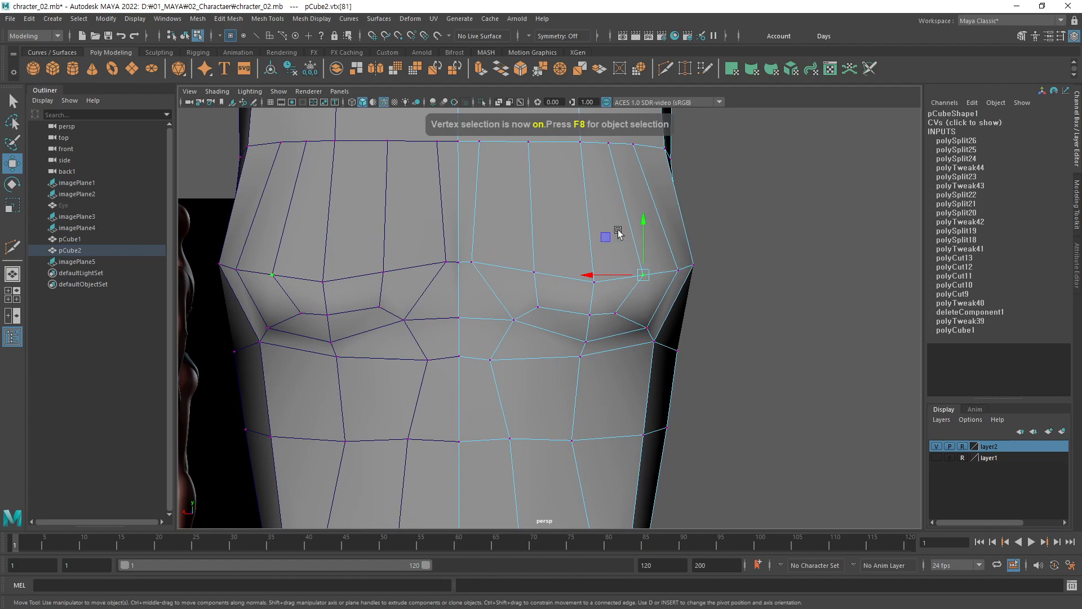
{"action": "middle_click_drag", "start_coordinate": [613, 233], "coordinate": [613, 233]}
{"action": "left_click", "coordinate": [620, 314]}
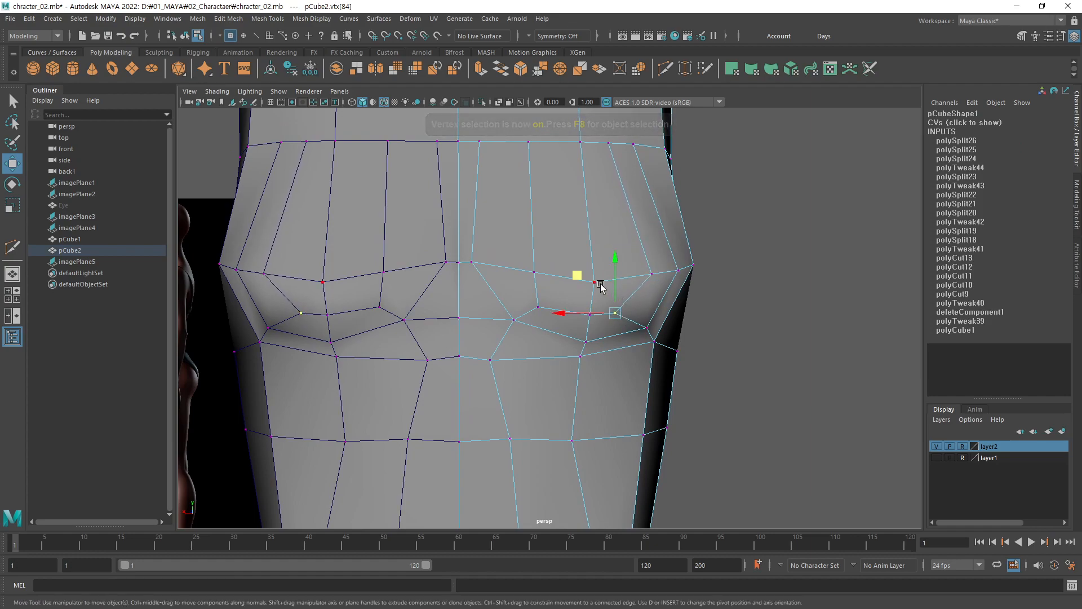
Shift the inner vertices of the new cut on and below the bust line toward the body's centre.
{"action": "left_click", "coordinate": [547, 308]}
{"action": "left_click_drag", "start_coordinate": [501, 270], "coordinate": [495, 270]}
{"action": "left_click", "coordinate": [541, 272]}
{"action": "left_click_drag", "start_coordinate": [495, 234], "coordinate": [475, 227]}
Sketch two yellow Grease Pencil arrows running diagonally down both sides of the bust to the centre, and delete the drawing.
{"action": "middle_click_drag", "start_coordinate": [643, 296], "coordinate": [634, 333], "text": "alt"}
{"action": "right_click_drag", "start_coordinate": [625, 344], "coordinate": [586, 341], "text": "alt"}
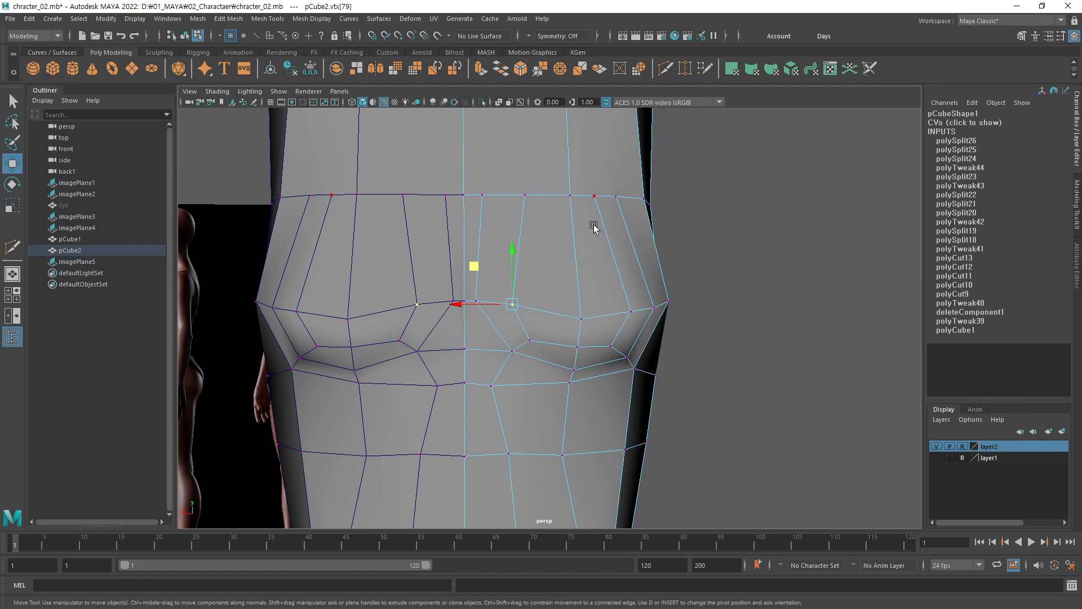
{"action": "left_click", "coordinate": [253, 101]}
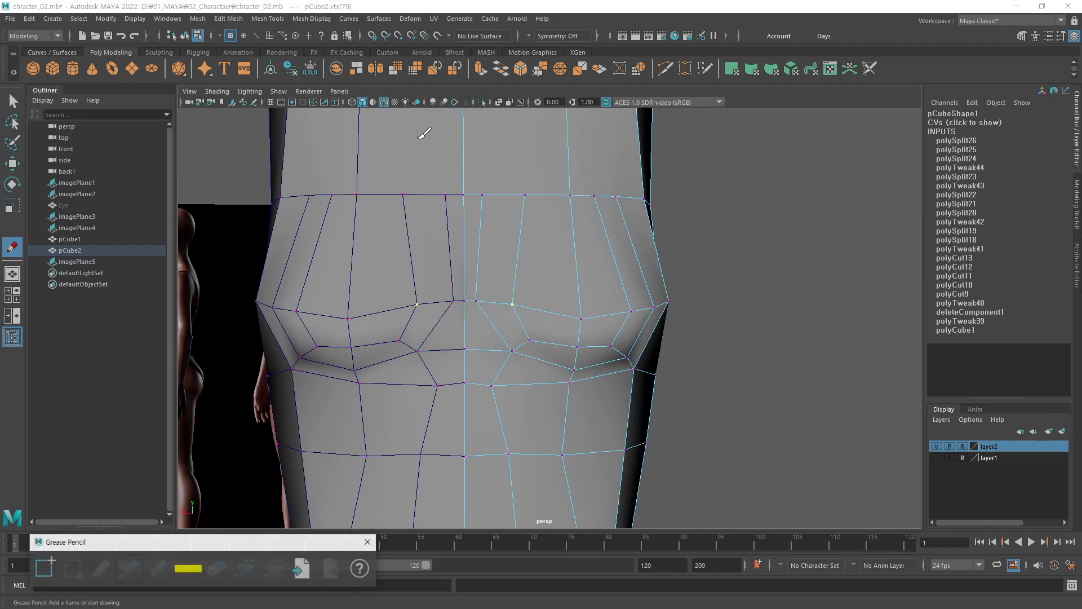
{"action": "left_click", "coordinate": [42, 568]}
{"action": "mouse_move", "coordinate": [624, 158]}
{"action": "left_mouse_down"}
{"action": "mouse_move", "coordinate": [532, 346]}
{"action": "mouse_move", "coordinate": [555, 361]}
{"action": "left_mouse_up"}
{"action": "mouse_move", "coordinate": [311, 137]}
{"action": "left_mouse_down"}
{"action": "mouse_move", "coordinate": [408, 307]}
{"action": "mouse_move", "coordinate": [362, 352]}
{"action": "left_mouse_up"}
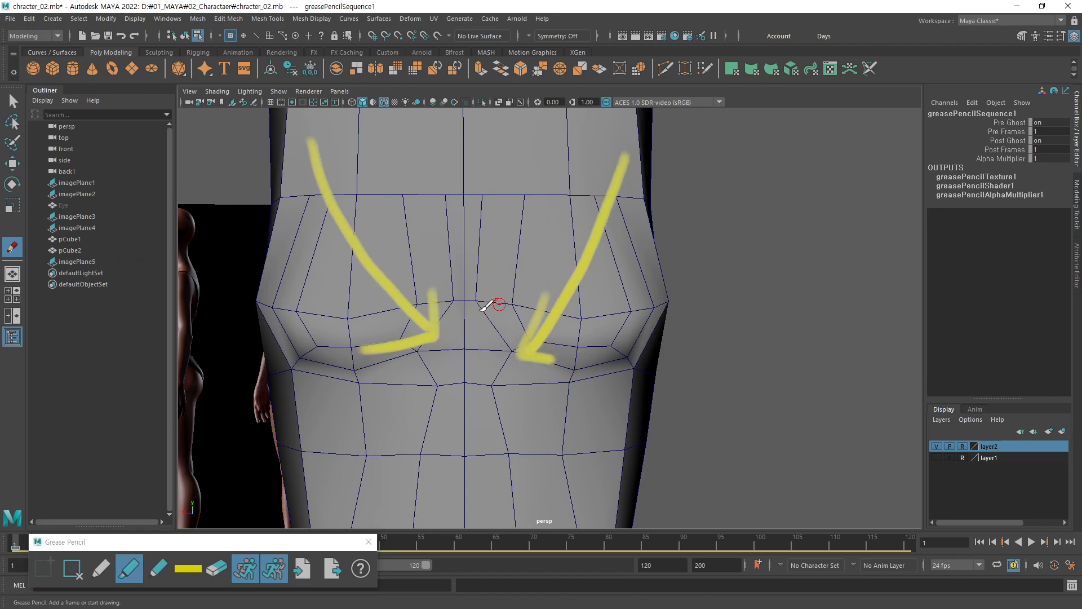
{"action": "key", "text": "Delete"}
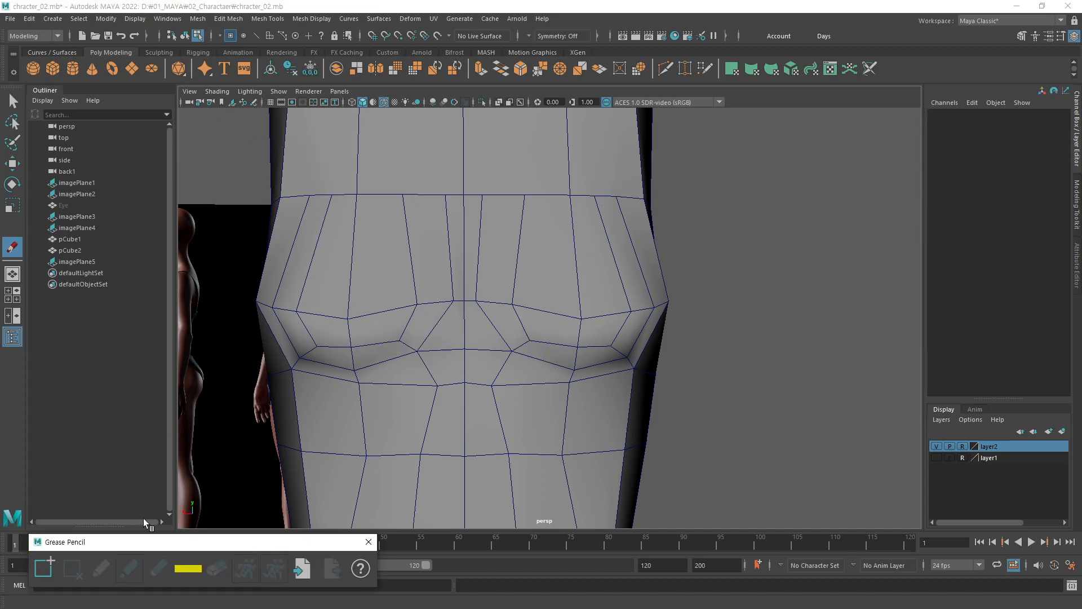
Space out the vertices along the upper chest edge by moving them outward from the centre line.
{"action": "key", "text": "q"}
{"action": "right_click_drag", "start_coordinate": [604, 312], "coordinate": [560, 316]}
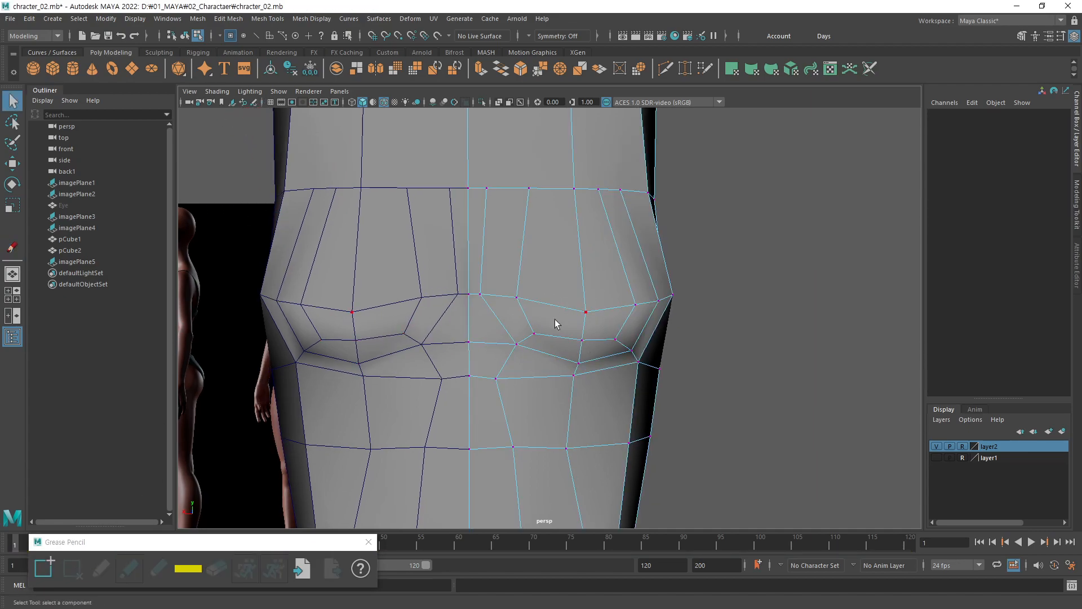
{"action": "left_click", "coordinate": [520, 310]}
{"action": "key", "text": "w"}
{"action": "left_click", "coordinate": [486, 188]}
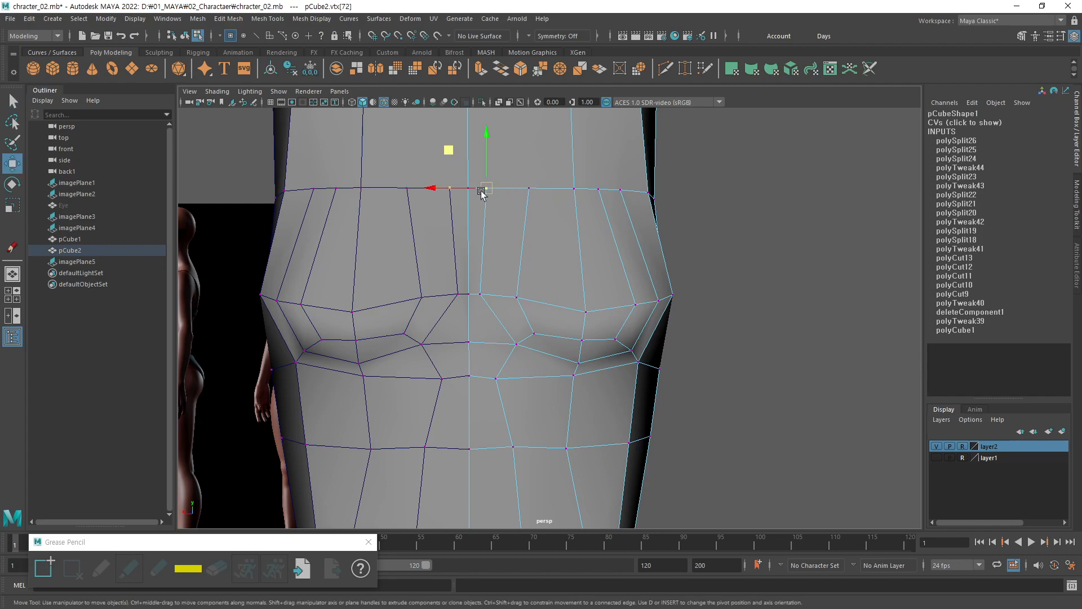
{"action": "left_click_drag", "start_coordinate": [472, 189], "coordinate": [476, 189]}
{"action": "left_click", "coordinate": [575, 188]}
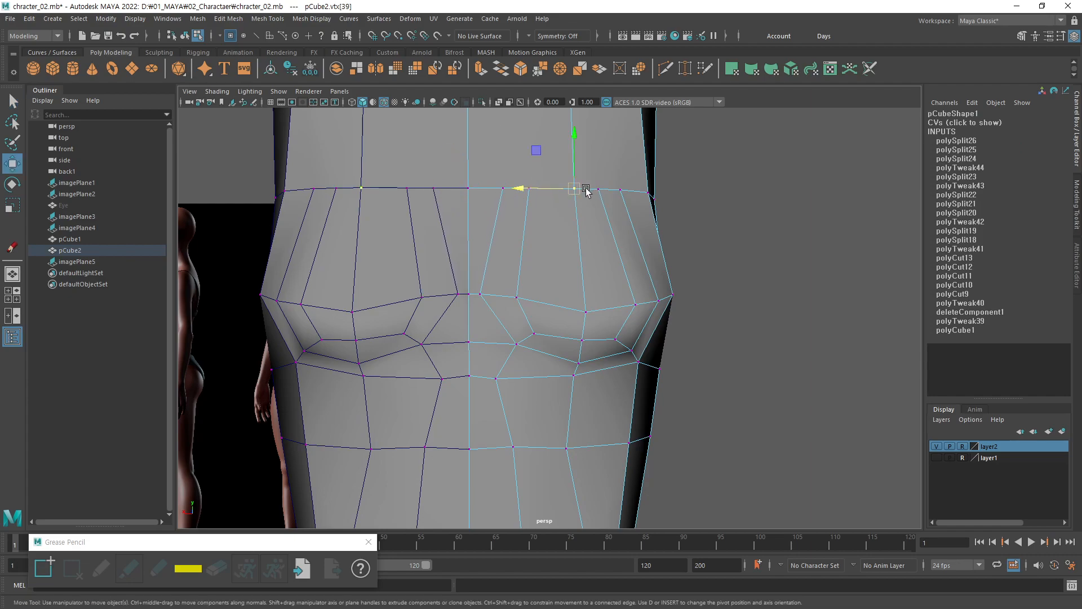
{"action": "left_click_drag", "start_coordinate": [550, 188], "coordinate": [589, 190]}
{"action": "left_click", "coordinate": [621, 190]}
{"action": "left_click", "coordinate": [599, 190]}
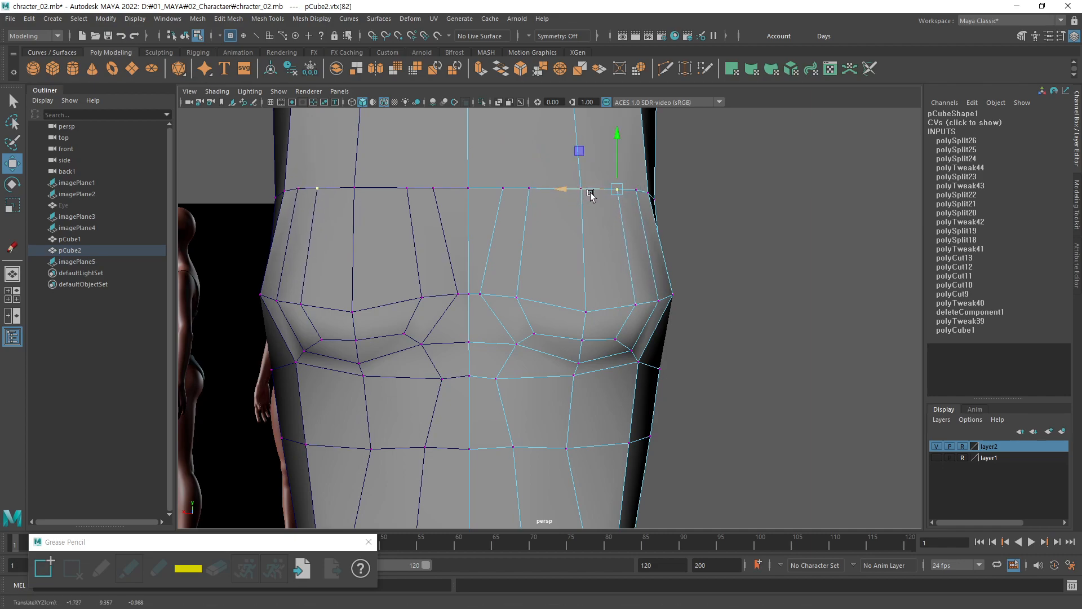
Move the inner bust and under-bust vertices closer to the centre line to even out the edge flow.
{"action": "left_click", "coordinate": [514, 348]}
{"action": "mouse_move", "coordinate": [490, 345]}
{"action": "left_mouse_down"}
{"action": "mouse_move", "coordinate": [476, 345]}
{"action": "mouse_move", "coordinate": [486, 335]}
{"action": "mouse_move", "coordinate": [471, 343]}
{"action": "left_mouse_up"}
{"action": "left_click", "coordinate": [533, 335]}
{"action": "left_click", "coordinate": [502, 344]}
{"action": "left_click", "coordinate": [516, 298]}
{"action": "left_click_drag", "start_coordinate": [482, 298], "coordinate": [477, 293]}
{"action": "left_click", "coordinate": [521, 334]}
{"action": "left_click_drag", "start_coordinate": [502, 334], "coordinate": [530, 382]}
Shift the middle column of bust vertices, from the bust line down to the under-bust edge, toward the centre.
{"action": "left_click", "coordinate": [586, 312]}
{"action": "left_click", "coordinate": [582, 340]}
{"action": "left_click", "coordinate": [578, 361]}
{"action": "left_click", "coordinate": [576, 375]}
Adjust the outer bust vertices, including the lower corner, under-bust and side vertices, to round the outer contour.
{"action": "left_click", "coordinate": [617, 340]}
{"action": "mouse_move", "coordinate": [589, 339]}
{"action": "left_mouse_down"}
{"action": "mouse_move", "coordinate": [579, 341]}
{"action": "mouse_move", "coordinate": [607, 351]}
{"action": "left_mouse_up"}
{"action": "left_click", "coordinate": [633, 351]}
{"action": "left_click", "coordinate": [635, 305]}
{"action": "left_click_drag", "start_coordinate": [611, 305], "coordinate": [604, 305]}
{"action": "left_click", "coordinate": [637, 362]}
{"action": "left_click_drag", "start_coordinate": [617, 362], "coordinate": [609, 363]}
{"action": "left_click", "coordinate": [658, 302]}
{"action": "left_click_drag", "start_coordinate": [640, 300], "coordinate": [633, 301]}
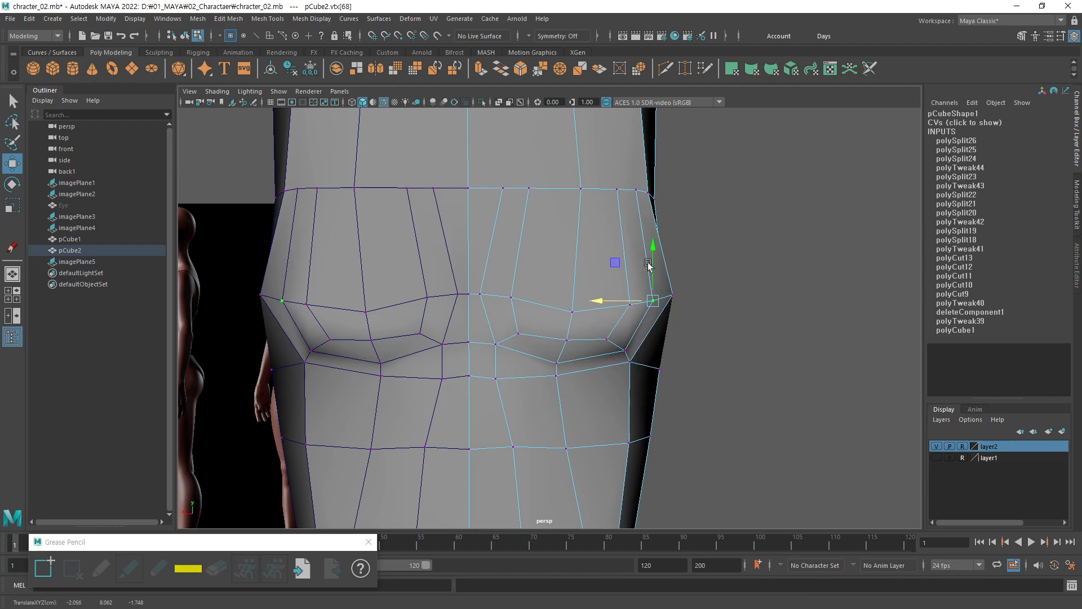
{"action": "left_click", "coordinate": [617, 189]}
{"action": "left_click", "coordinate": [673, 297]}
{"action": "left_click_drag", "start_coordinate": [640, 295], "coordinate": [632, 295]}
Reposition the vertices on the underside of the bust while viewing the torso at an angle.
{"action": "left_click_drag", "start_coordinate": [657, 321], "coordinate": [544, 313], "text": "alt"}
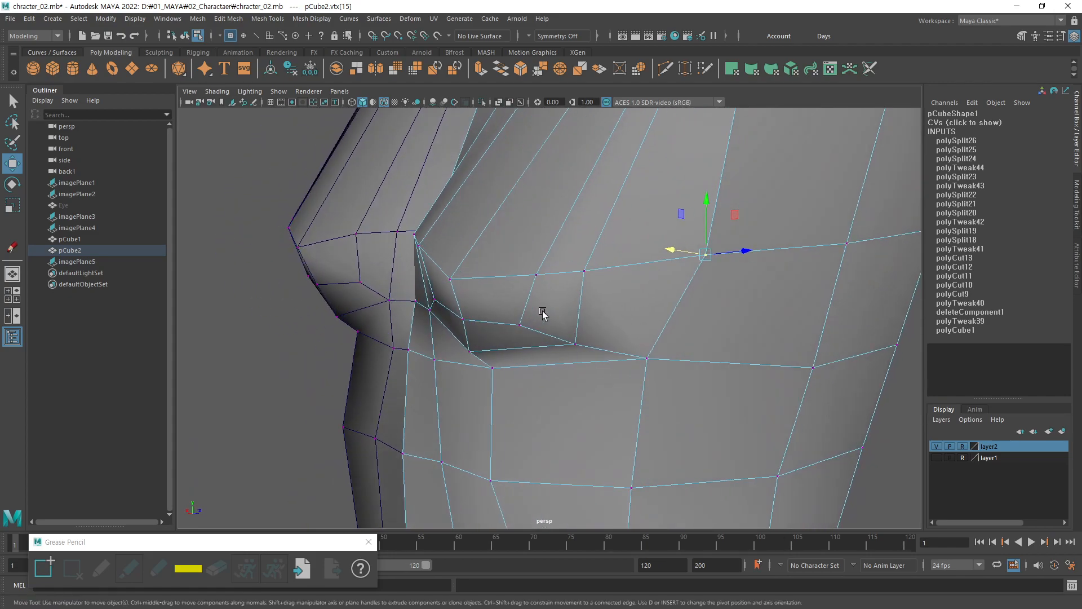
{"action": "left_click", "coordinate": [440, 301]}
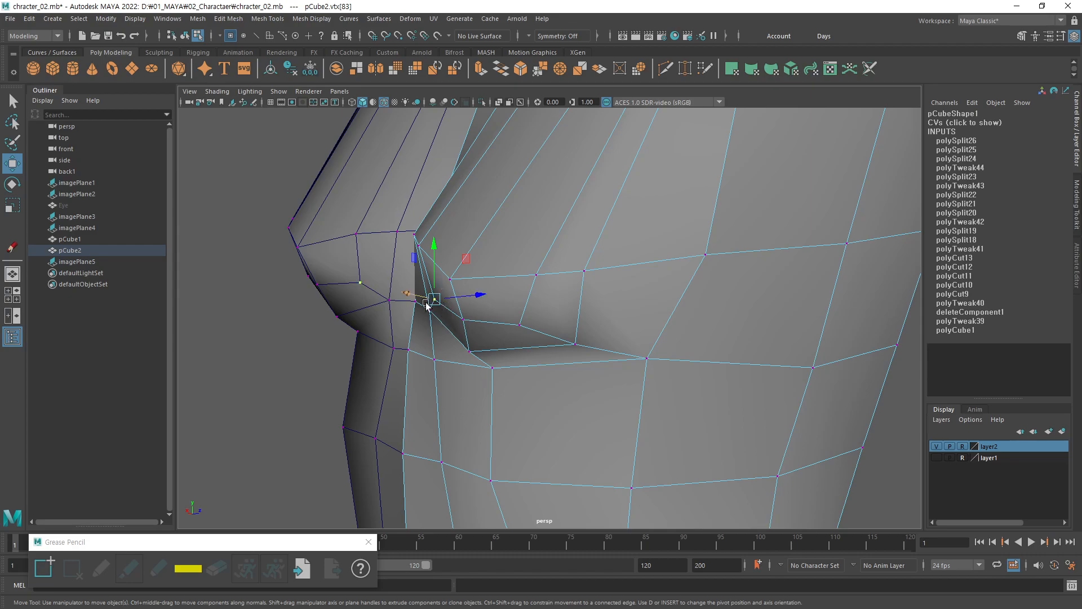
{"action": "left_click_drag", "start_coordinate": [443, 307], "coordinate": [491, 341]}
{"action": "left_click_drag", "start_coordinate": [504, 276], "coordinate": [492, 288]}
Fit the front and lower bust vertices to the reference profile in the side view.
{"action": "key", "text": "space"}
{"action": "key", "text": "space"}
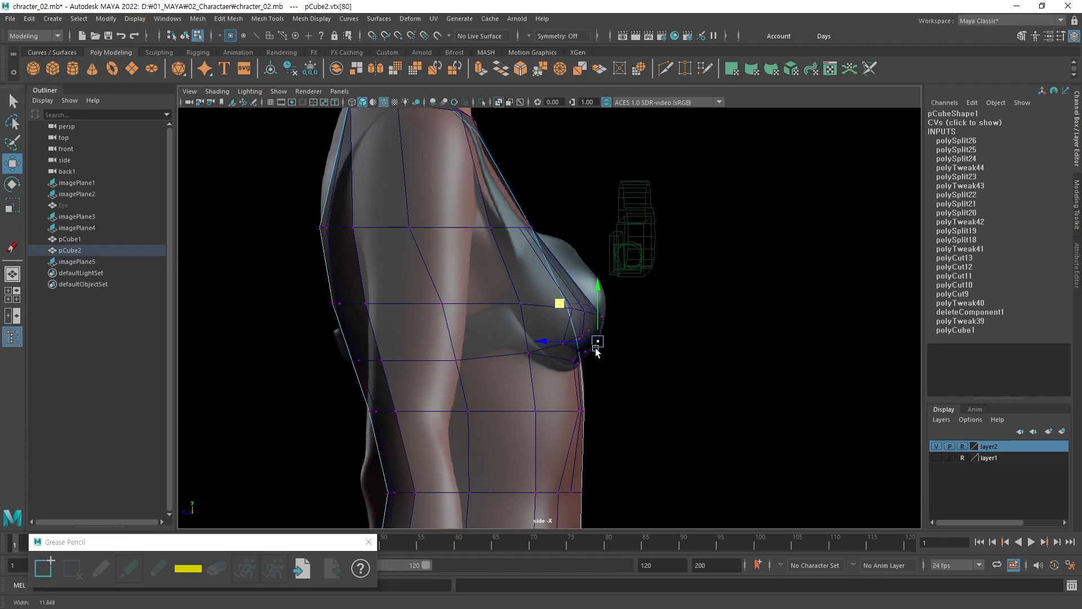
{"action": "scroll", "coordinate": [534, 331], "scroll_direction": "up", "scroll_amount": 6}
{"action": "left_click_drag", "start_coordinate": [513, 319], "coordinate": [509, 317]}
{"action": "left_click", "coordinate": [568, 305]}
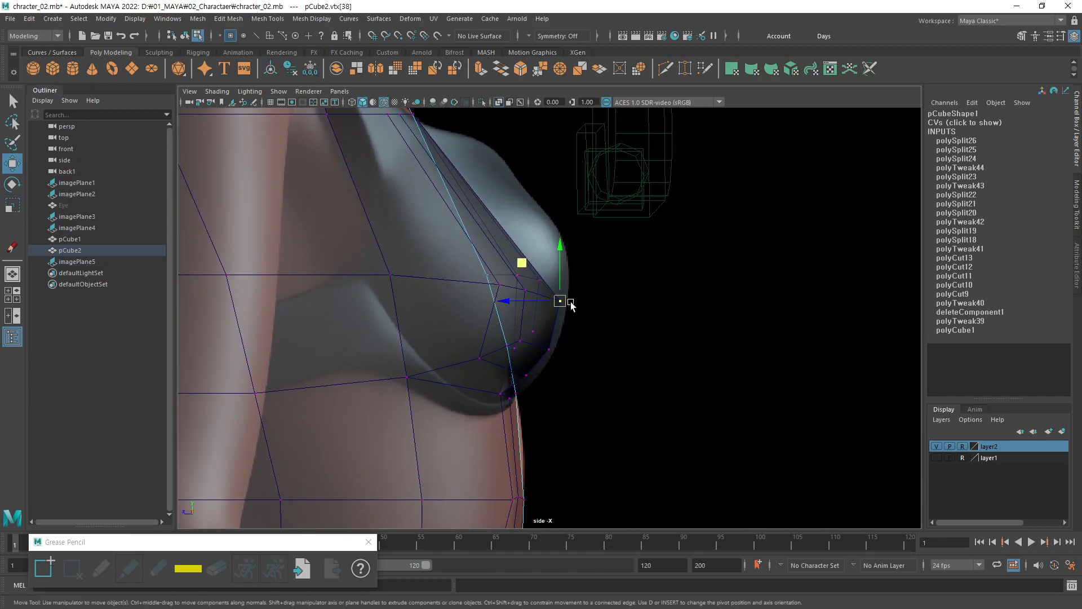
{"action": "left_click", "coordinate": [519, 347]}
{"action": "left_click_drag", "start_coordinate": [486, 305], "coordinate": [442, 326]}
{"action": "left_click", "coordinate": [479, 358]}
Move the bust-line vertices behind the bust tip forward or back in the side view to round the profile.
{"action": "mouse_move", "coordinate": [522, 324]}
{"action": "right_mouse_down", "text": "alt"}
{"action": "mouse_move", "coordinate": [461, 343]}
{"action": "mouse_move", "coordinate": [515, 321]}
{"action": "right_mouse_up", "text": "alt"}
{"action": "left_click", "coordinate": [508, 293]}
{"action": "left_click_drag", "start_coordinate": [458, 289], "coordinate": [446, 289]}
{"action": "left_click", "coordinate": [526, 295]}
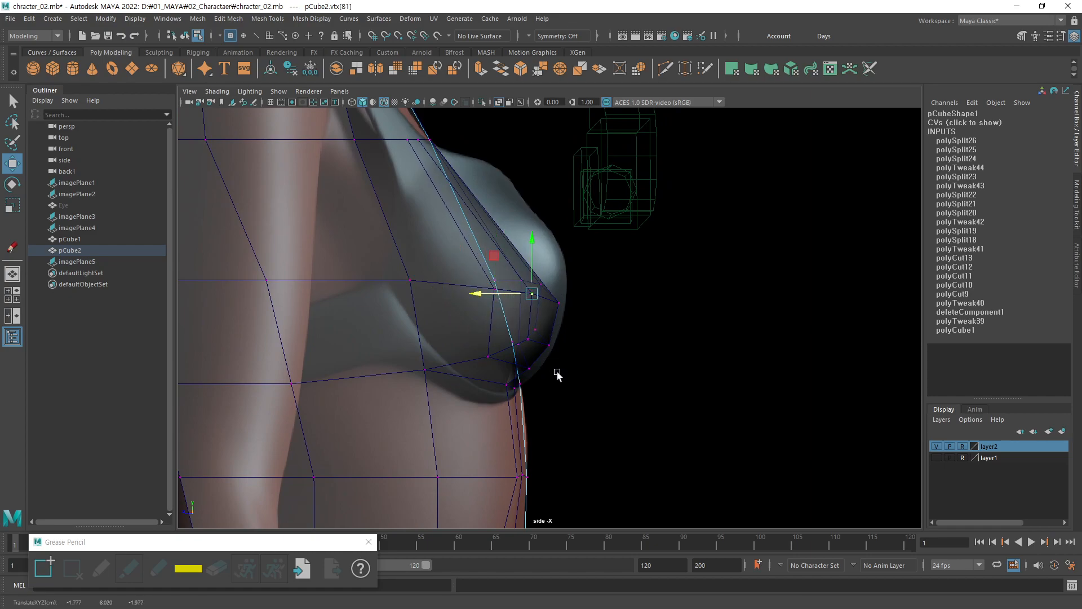
Pull the under-bust crease vertex back toward the body in the side view to deepen the fold.
{"action": "left_click", "coordinate": [529, 350]}
{"action": "left_click", "coordinate": [525, 388]}
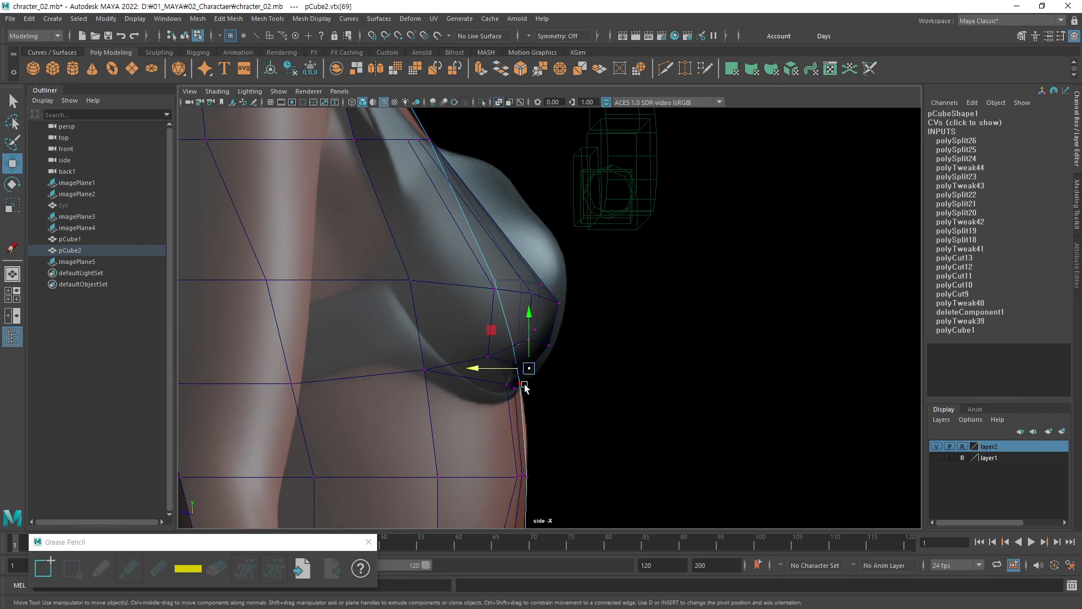
{"action": "left_click", "coordinate": [504, 388]}
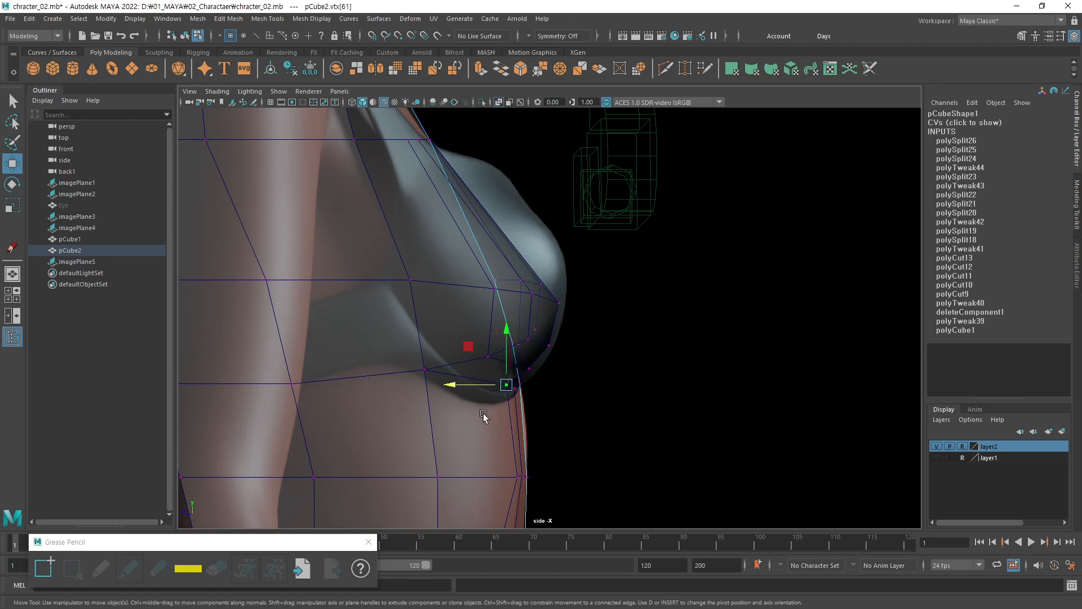
{"action": "left_click_drag", "start_coordinate": [476, 388], "coordinate": [464, 389]}
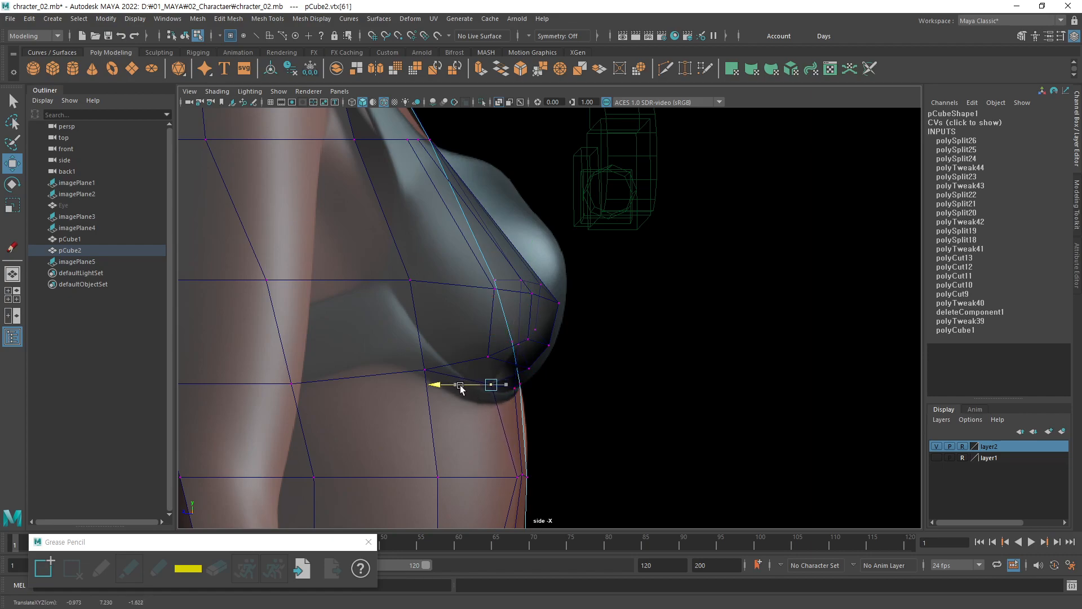
Shift the two middle vertices of the under-bust crease sideways in the perspective view.
{"action": "key", "text": "space"}
{"action": "left_click_drag", "start_coordinate": [686, 236], "coordinate": [780, 244], "text": "alt"}
{"action": "key", "text": "q"}
{"action": "left_click", "coordinate": [756, 209]}
{"action": "key", "text": "w"}
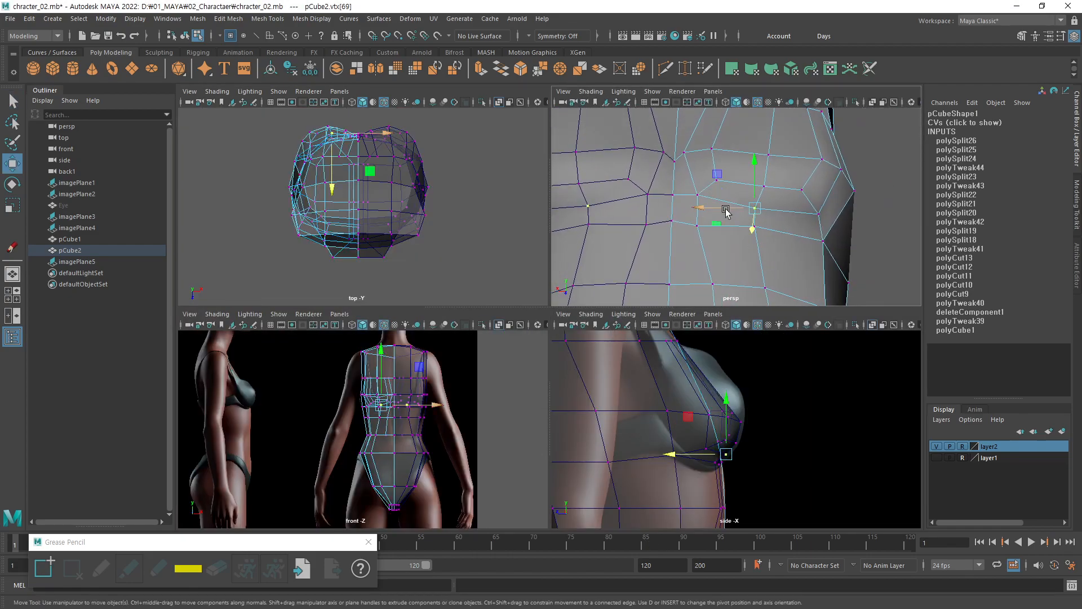
{"action": "left_click", "coordinate": [755, 228]}
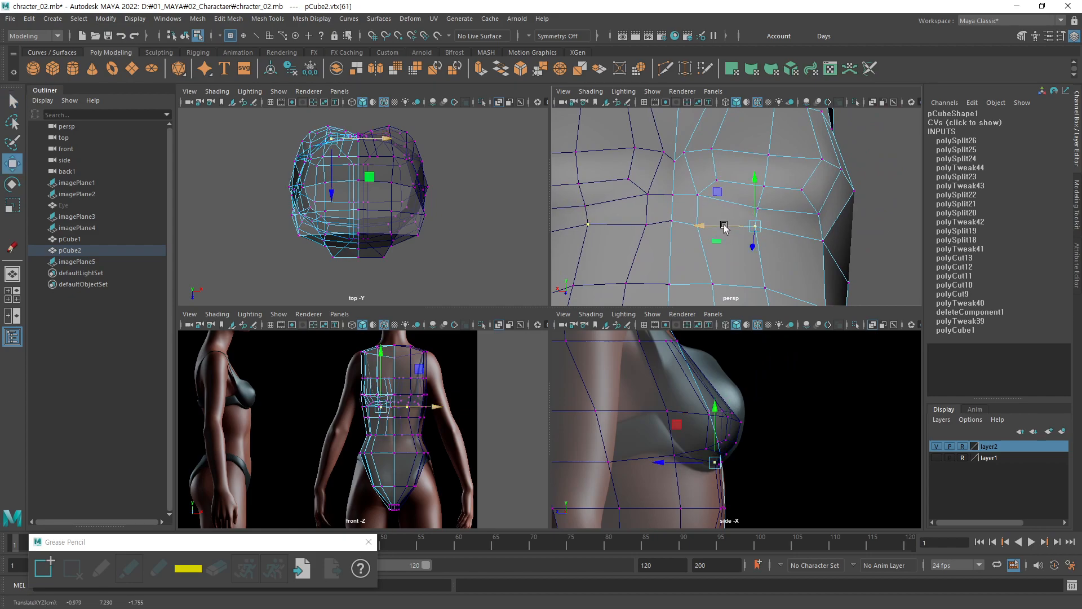
Examine the bust's edge flow in the side and perspective views.
{"action": "middle_click_drag", "start_coordinate": [587, 422], "coordinate": [589, 426], "text": "alt"}
{"action": "right_click_drag", "start_coordinate": [589, 426], "coordinate": [581, 426], "text": "alt"}
{"action": "middle_click_drag", "start_coordinate": [763, 177], "coordinate": [748, 234], "text": "alt"}
{"action": "right_click_drag", "start_coordinate": [748, 234], "coordinate": [688, 228], "text": "alt"}
{"action": "mouse_move", "coordinate": [688, 231]}
{"action": "left_mouse_down", "text": "alt"}
{"action": "mouse_move", "coordinate": [688, 241]}
{"action": "mouse_move", "coordinate": [697, 232]}
{"action": "left_mouse_up", "text": "alt"}
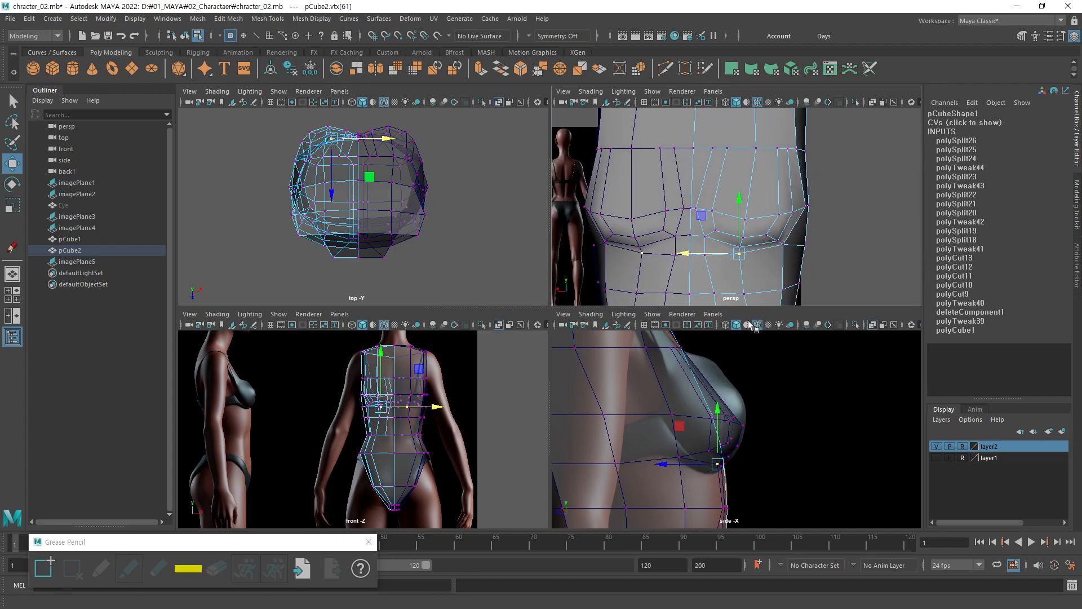
{"action": "middle_click_drag", "start_coordinate": [752, 183], "coordinate": [755, 207], "text": "alt"}
{"action": "right_click_drag", "start_coordinate": [755, 207], "coordinate": [778, 200], "text": "alt"}
{"action": "middle_click_drag", "start_coordinate": [687, 186], "coordinate": [683, 177], "text": "alt"}
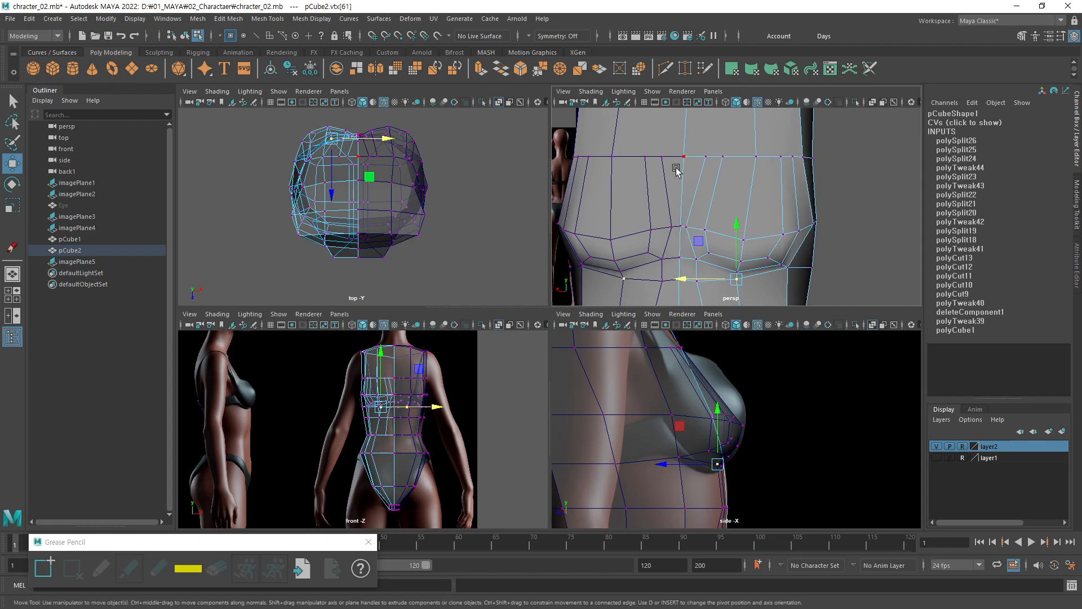
Try adding two horizontal edge loops across the upper bust with Multi-Cut, and undo both.
{"action": "left_click", "coordinate": [665, 68]}
{"action": "left_click", "coordinate": [755, 201], "text": "ctrl"}
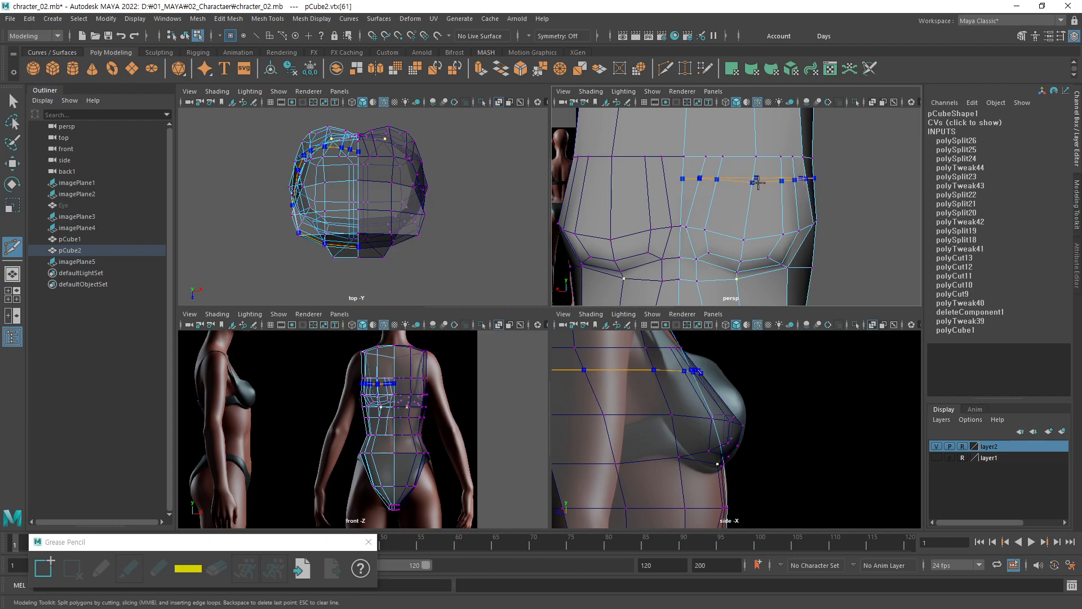
{"action": "left_click", "coordinate": [754, 181], "text": "ctrl"}
{"action": "left_click", "coordinate": [747, 210], "text": "ctrl"}
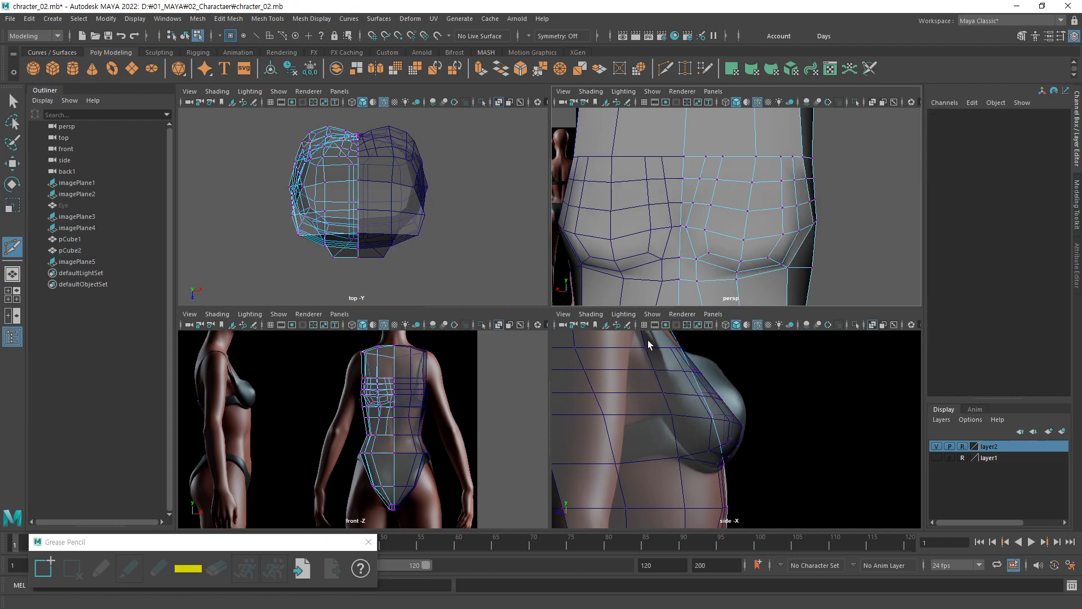
{"action": "key", "text": "ctrl+z"}
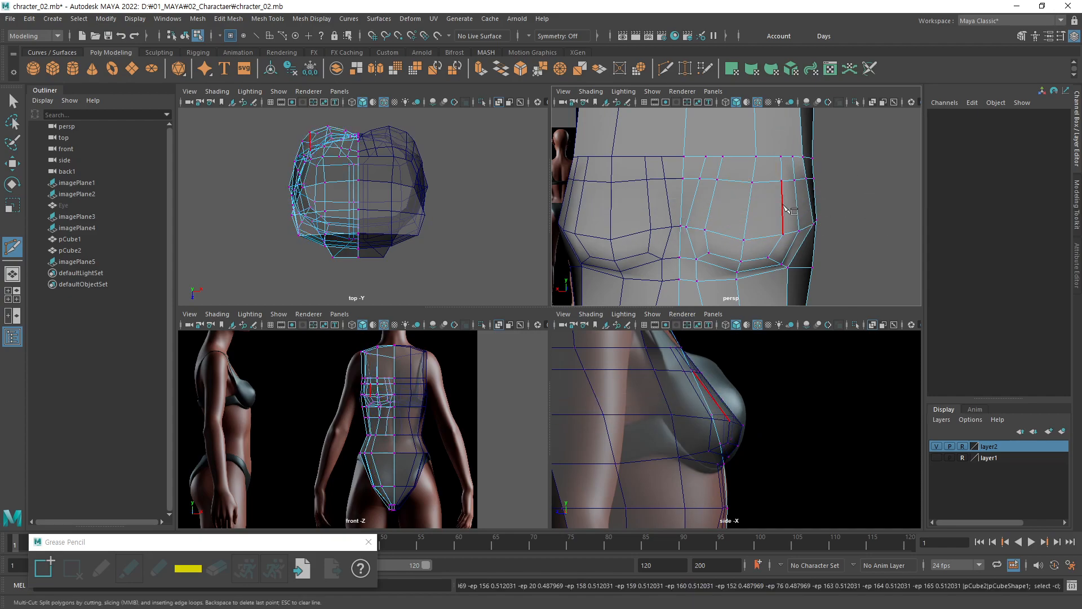
{"action": "key", "text": "ctrl+z"}
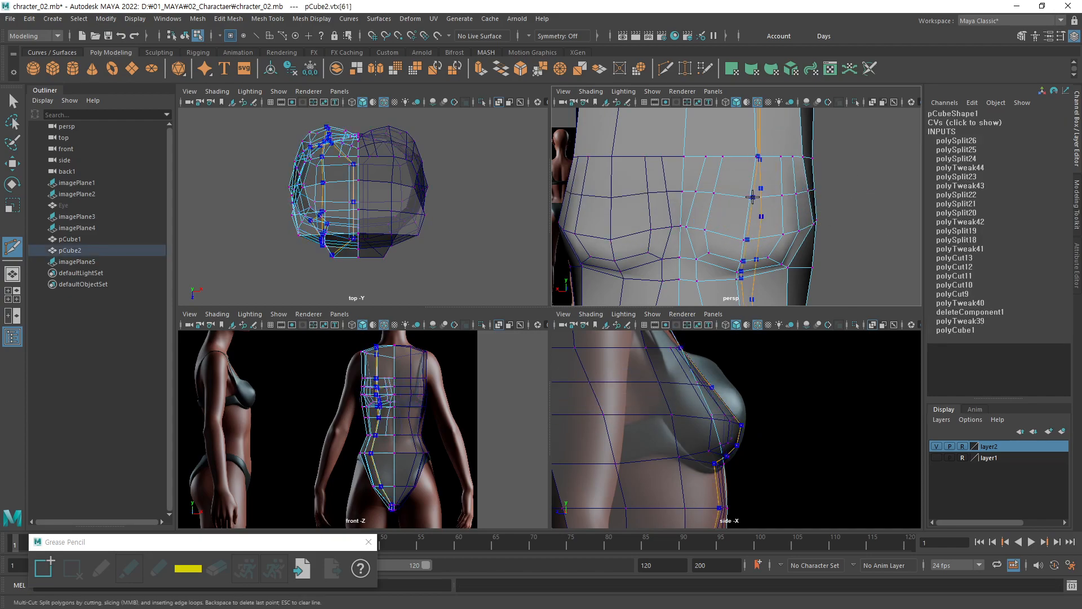
Insert one horizontal edge loop across the middle of the upper bust and pull its central vertex forward to the side reference.
{"action": "left_click", "coordinate": [752, 196], "text": "ctrl"}
{"action": "key", "text": "q"}
{"action": "left_click", "coordinate": [750, 197]}
{"action": "key", "text": "w"}
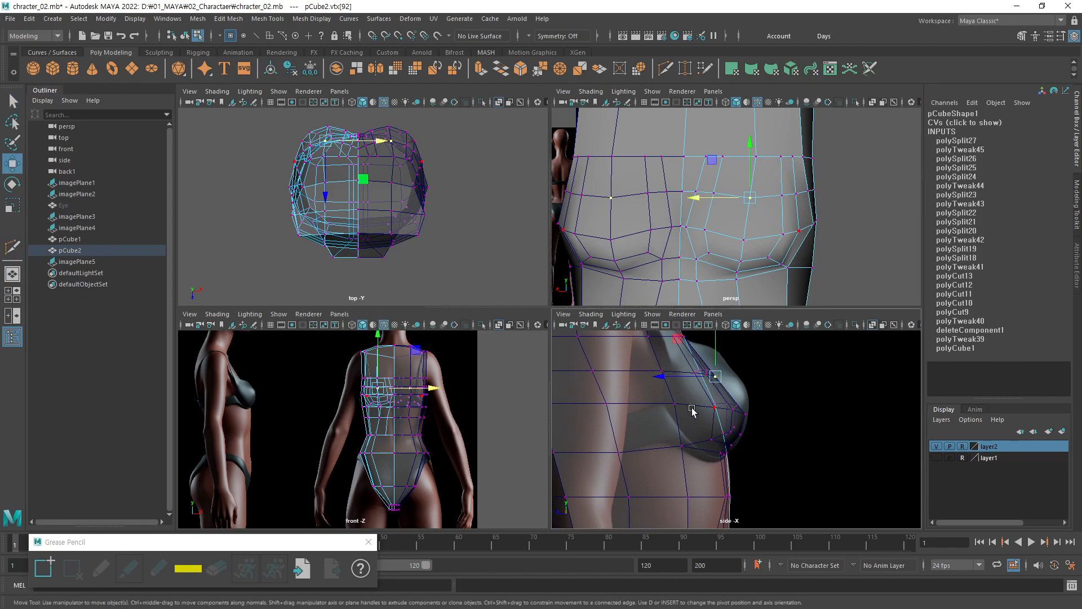
{"action": "left_click_drag", "start_coordinate": [678, 381], "coordinate": [694, 384]}
Pull the new loop's inner bust vertices forward while viewing from below, forming a rounded curve.
{"action": "middle_click_drag", "start_coordinate": [772, 193], "coordinate": [774, 202], "text": "alt"}
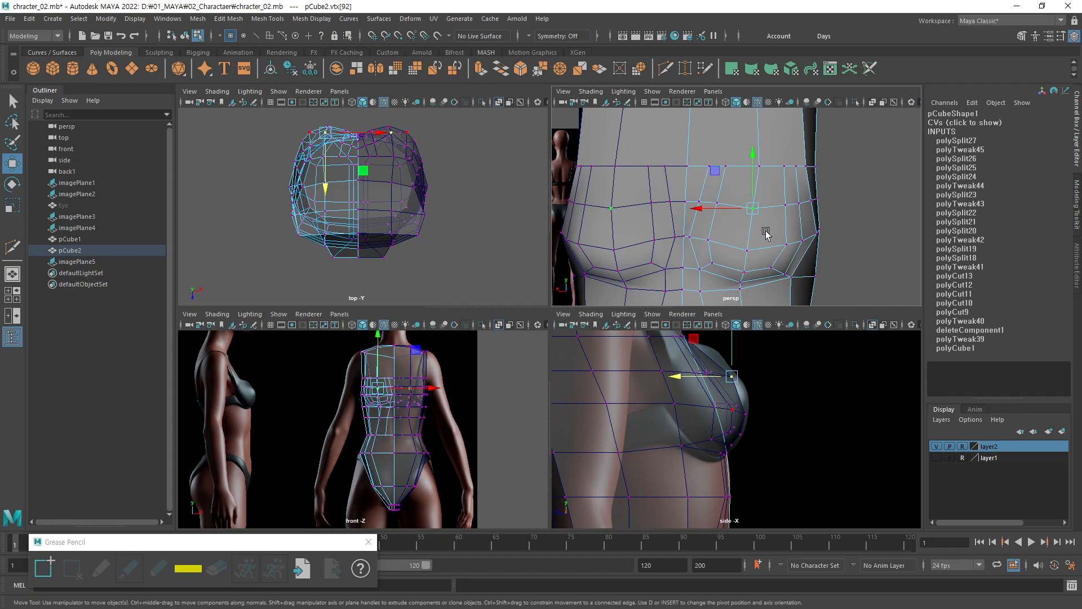
{"action": "key", "text": "space"}
{"action": "left_click_drag", "start_coordinate": [635, 336], "coordinate": [538, 326], "text": "alt"}
{"action": "left_click", "coordinate": [520, 318]}
{"action": "left_click_drag", "start_coordinate": [521, 265], "coordinate": [479, 296]}
{"action": "left_click", "coordinate": [498, 310]}
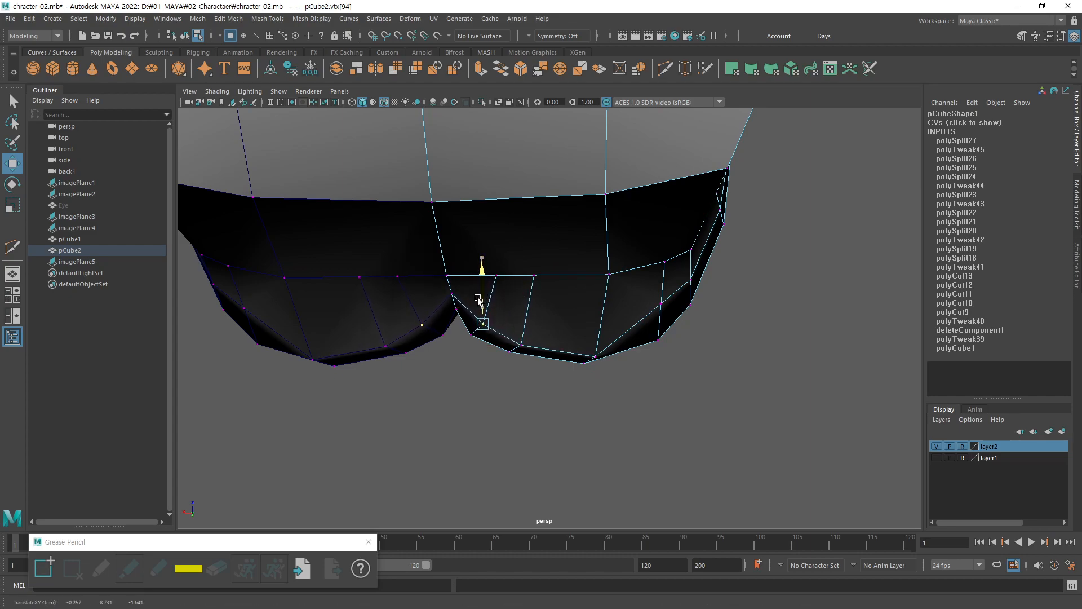
{"action": "middle_click_drag", "start_coordinate": [609, 317], "coordinate": [593, 332], "text": "alt"}
{"action": "left_click_drag", "start_coordinate": [454, 320], "coordinate": [455, 317]}
{"action": "left_click", "coordinate": [505, 366]}
{"action": "left_click_drag", "start_coordinate": [494, 347], "coordinate": [494, 345]}
Move the new loop's outer bust vertices forward and outward from below to round the outer side.
{"action": "middle_click_drag", "start_coordinate": [630, 341], "coordinate": [571, 349], "text": "alt"}
{"action": "left_click", "coordinate": [574, 339]}
{"action": "left_click_drag", "start_coordinate": [576, 301], "coordinate": [574, 325]}
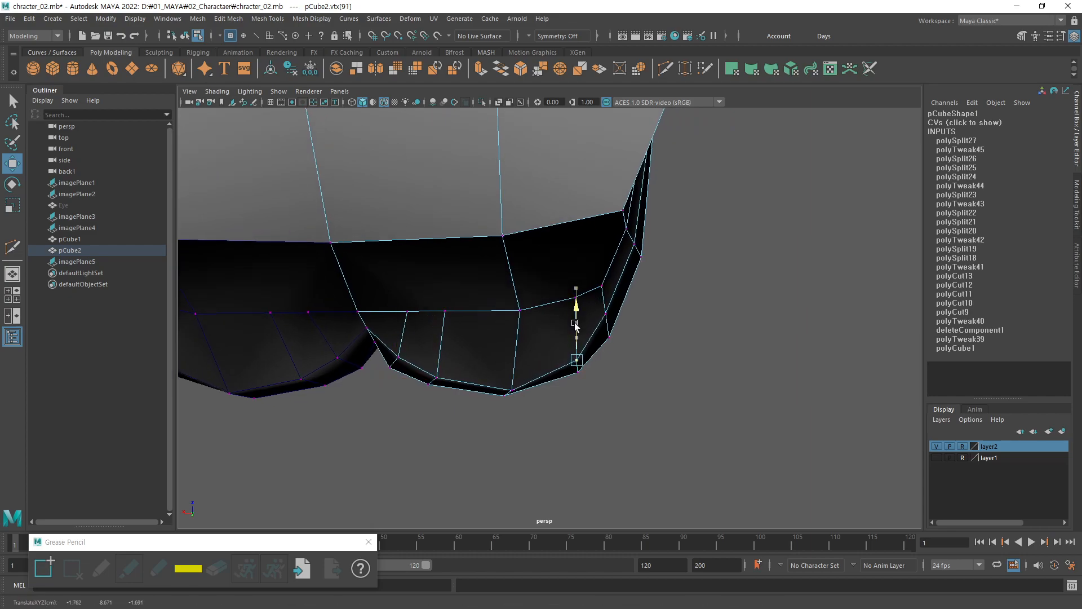
{"action": "left_click", "coordinate": [606, 313]}
{"action": "left_click_drag", "start_coordinate": [565, 274], "coordinate": [575, 284]}
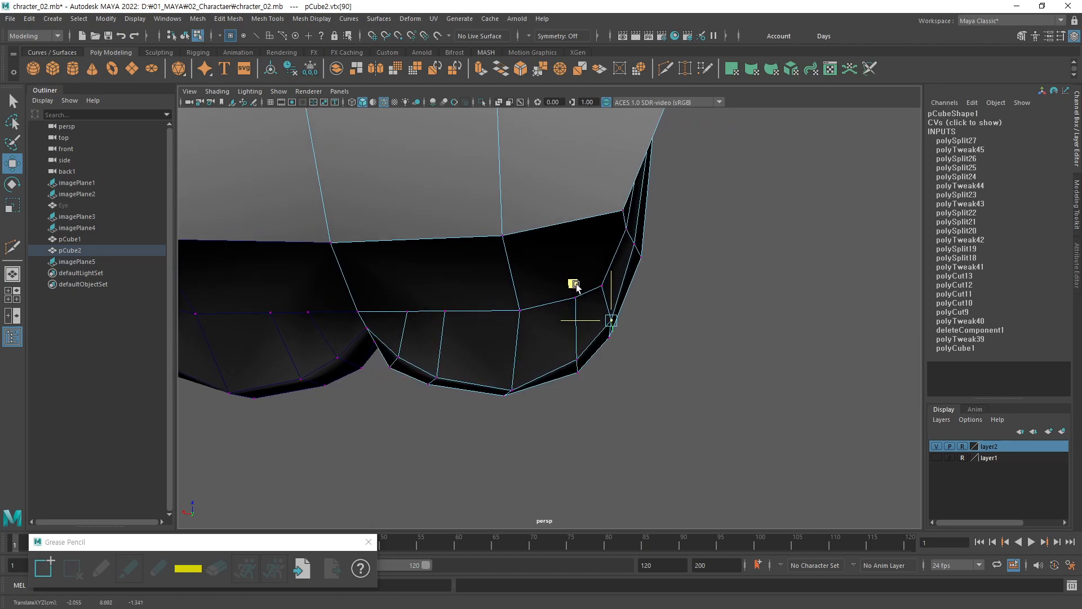
Adjust the outermost bust vertices from below to even out the contour along the outer side.
{"action": "left_click", "coordinate": [604, 345]}
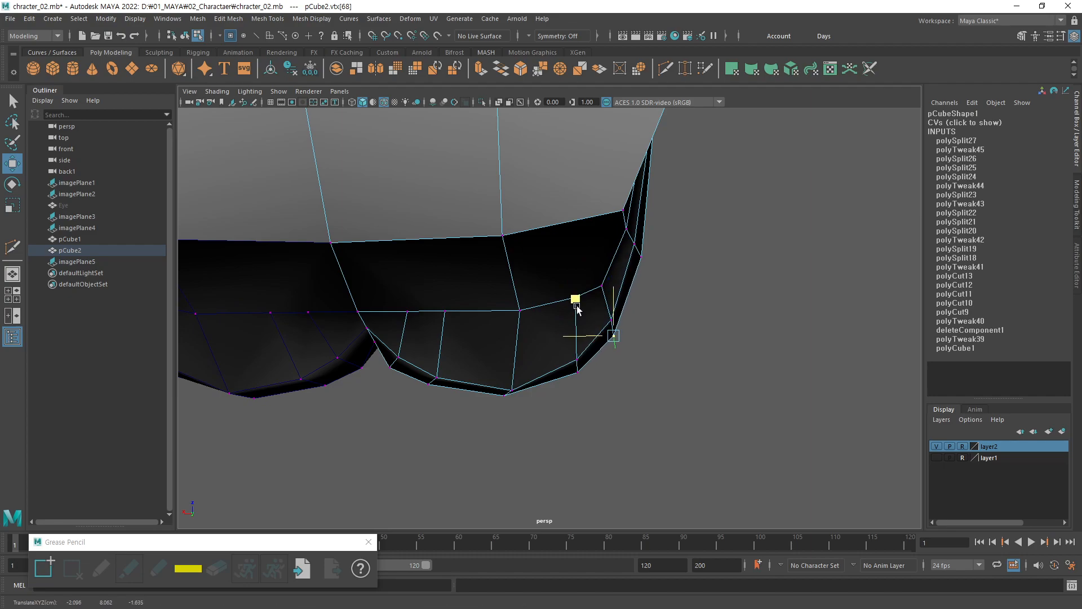
{"action": "left_click", "coordinate": [635, 245]}
{"action": "left_click_drag", "start_coordinate": [630, 293], "coordinate": [587, 284], "text": "alt"}
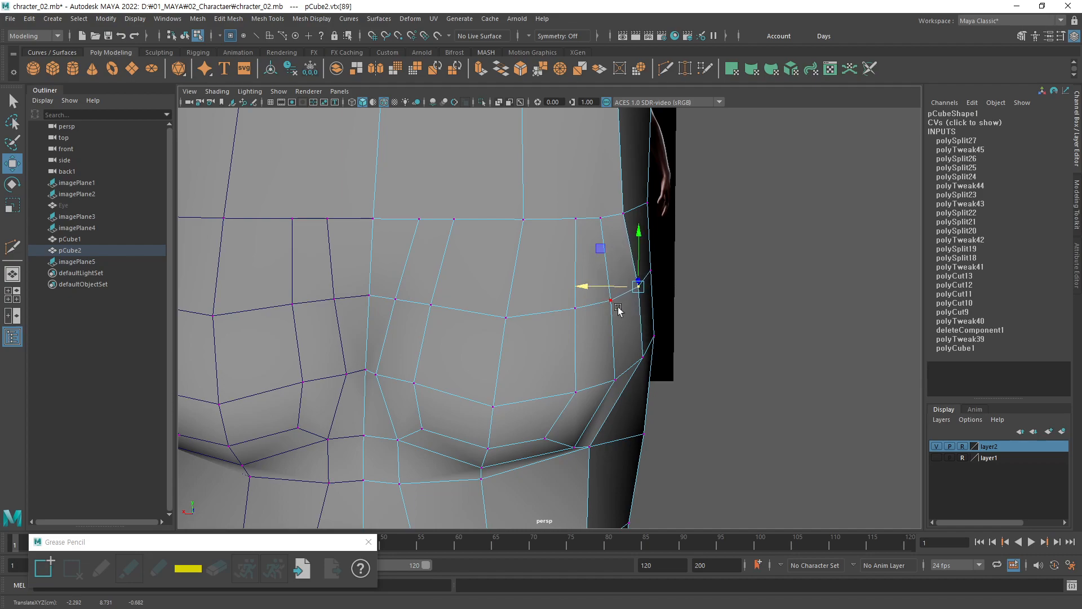
Shift the lower outer bust vertices slightly back and outward while viewing the torso from underneath.
{"action": "right_click_drag", "start_coordinate": [611, 305], "coordinate": [536, 337], "text": "alt"}
{"action": "left_click_drag", "start_coordinate": [536, 337], "coordinate": [543, 258], "text": "alt"}
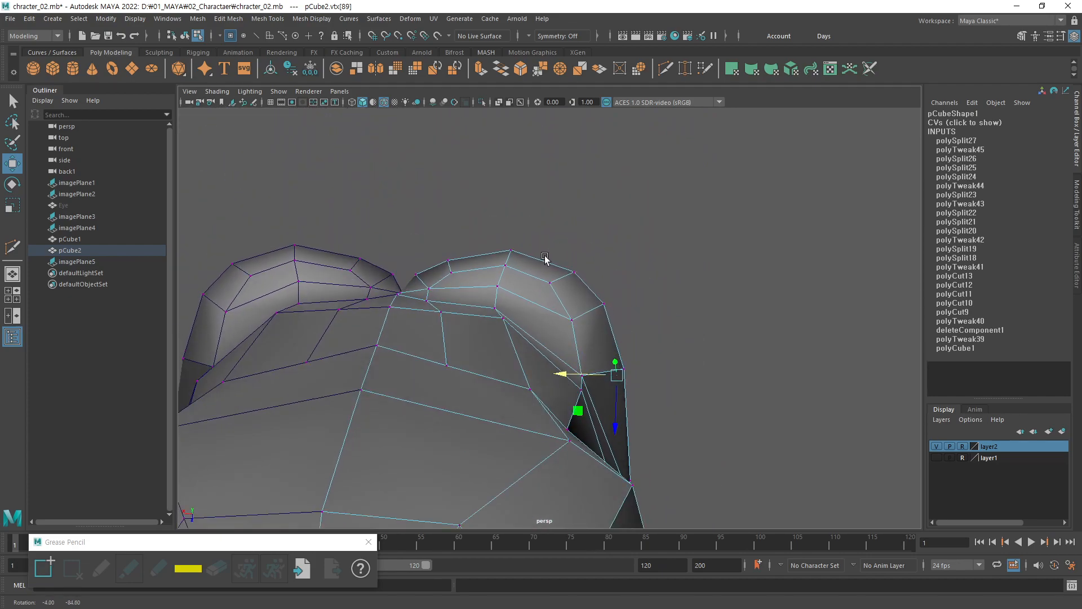
{"action": "left_click_drag", "start_coordinate": [573, 372], "coordinate": [570, 379]}
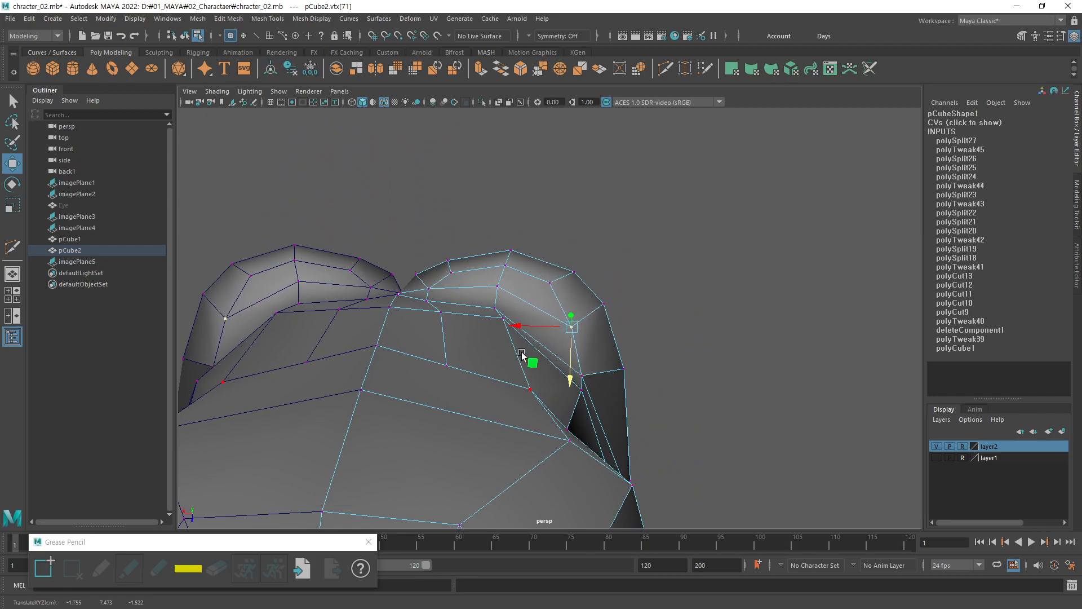
{"action": "left_click", "coordinate": [607, 307]}
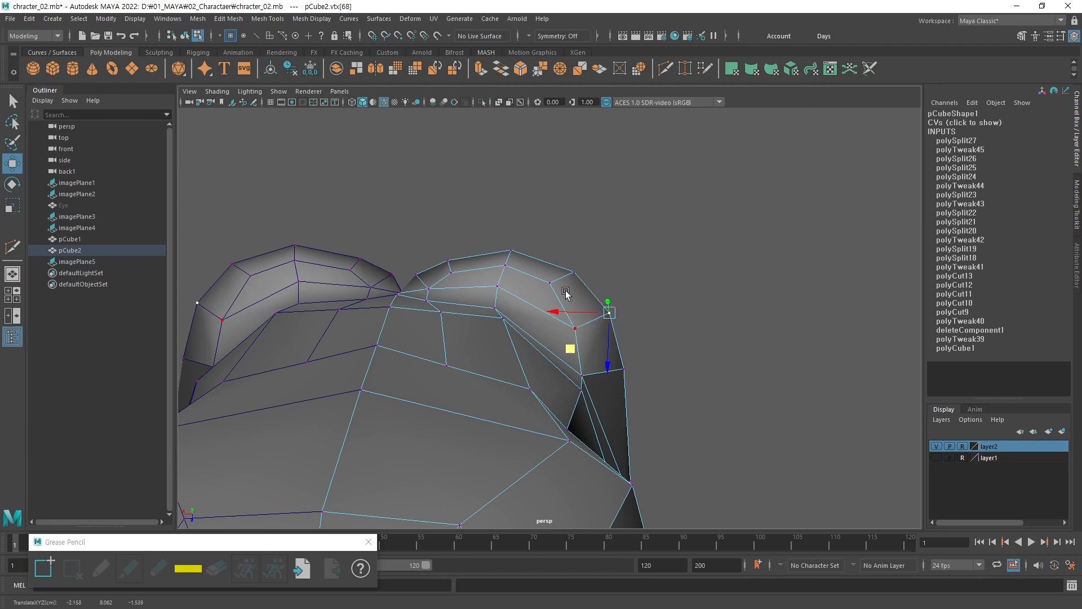
Reposition the central vertex on the underside of the bust using the underneath and side perspective views.
{"action": "left_click", "coordinate": [498, 286]}
{"action": "middle_click_drag", "start_coordinate": [458, 327], "coordinate": [457, 331]}
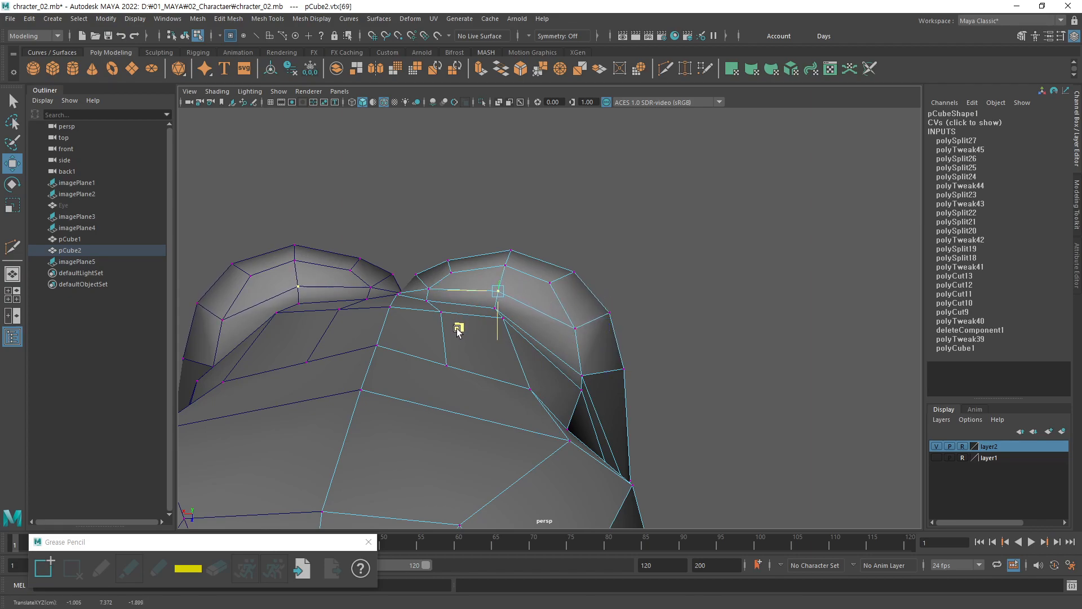
{"action": "middle_click_drag", "start_coordinate": [487, 283], "coordinate": [487, 288]}
{"action": "left_click", "coordinate": [641, 285]}
{"action": "left_click_drag", "start_coordinate": [641, 285], "coordinate": [420, 349], "text": "alt"}
{"action": "left_click", "coordinate": [493, 432]}
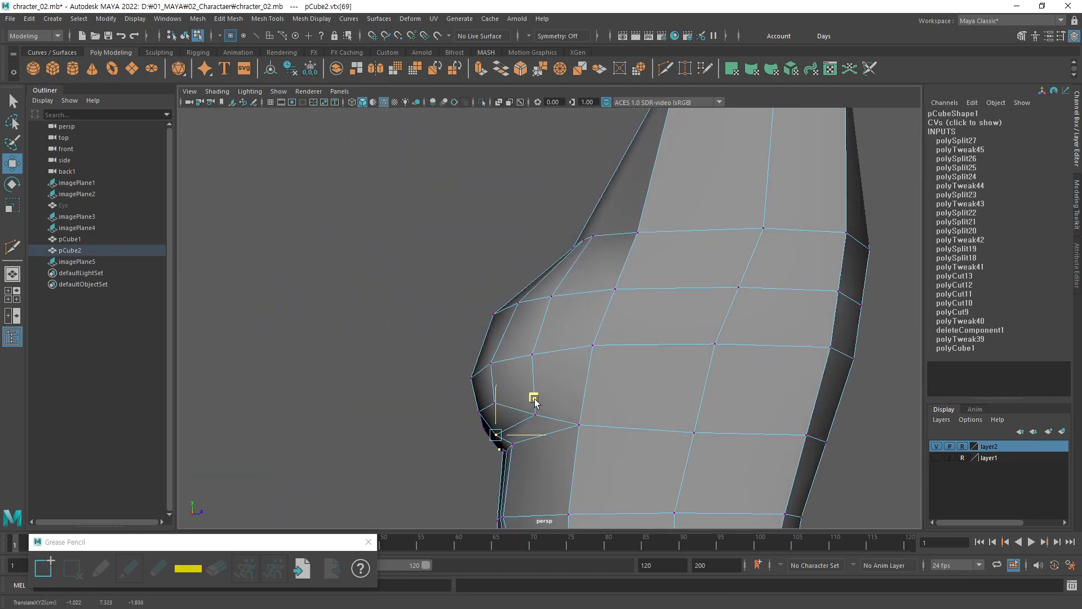
{"action": "key", "text": "space"}
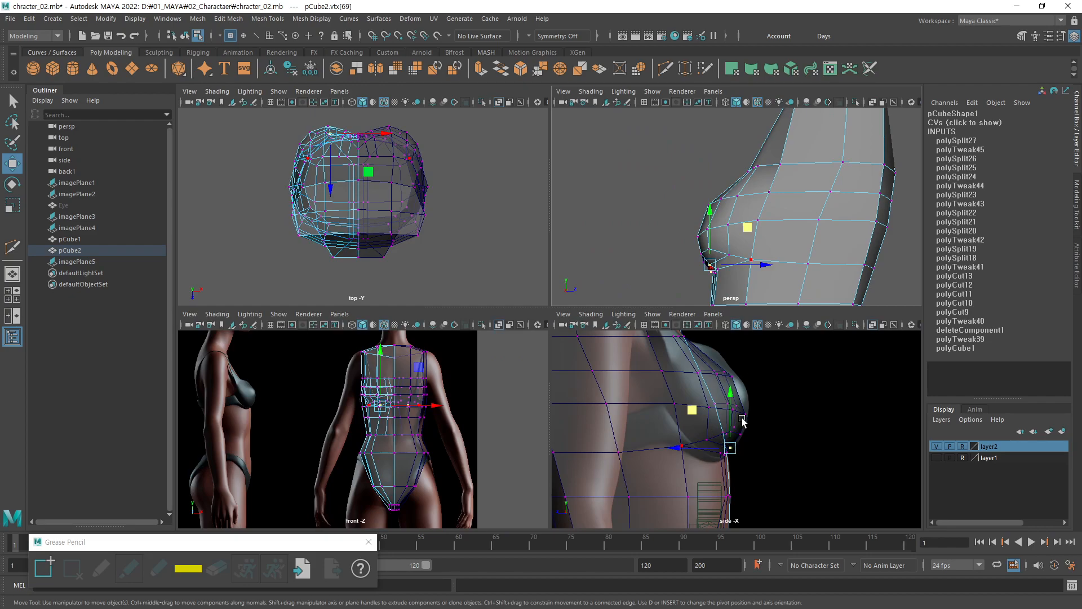
Pull the vertices along the side of the bust backward in the side view to follow the reference's bust contour.
{"action": "left_click_drag", "start_coordinate": [750, 251], "coordinate": [783, 202], "text": "alt"}
{"action": "left_click", "coordinate": [757, 161]}
{"action": "left_click_drag", "start_coordinate": [757, 161], "coordinate": [762, 210], "text": "alt"}
{"action": "left_click", "coordinate": [724, 213]}
{"action": "middle_click_drag", "start_coordinate": [657, 336], "coordinate": [677, 394], "text": "alt"}
{"action": "left_click", "coordinate": [672, 403]}
{"action": "left_click_drag", "start_coordinate": [653, 374], "coordinate": [643, 373]}
{"action": "left_click", "coordinate": [698, 418]}
{"action": "middle_click_drag", "start_coordinate": [731, 438], "coordinate": [736, 393], "text": "alt"}
{"action": "left_click_drag", "start_coordinate": [678, 378], "coordinate": [657, 376]}
{"action": "left_click", "coordinate": [718, 415]}
{"action": "mouse_move", "coordinate": [687, 413]}
{"action": "left_mouse_down"}
{"action": "mouse_move", "coordinate": [664, 415]}
{"action": "mouse_move", "coordinate": [674, 417]}
{"action": "left_mouse_up"}
Move the lower bust vertices and the front torso vertex beneath them back toward the body in the side view.
{"action": "left_click", "coordinate": [729, 467]}
{"action": "left_click_drag", "start_coordinate": [714, 466], "coordinate": [731, 476]}
{"action": "left_click", "coordinate": [776, 476]}
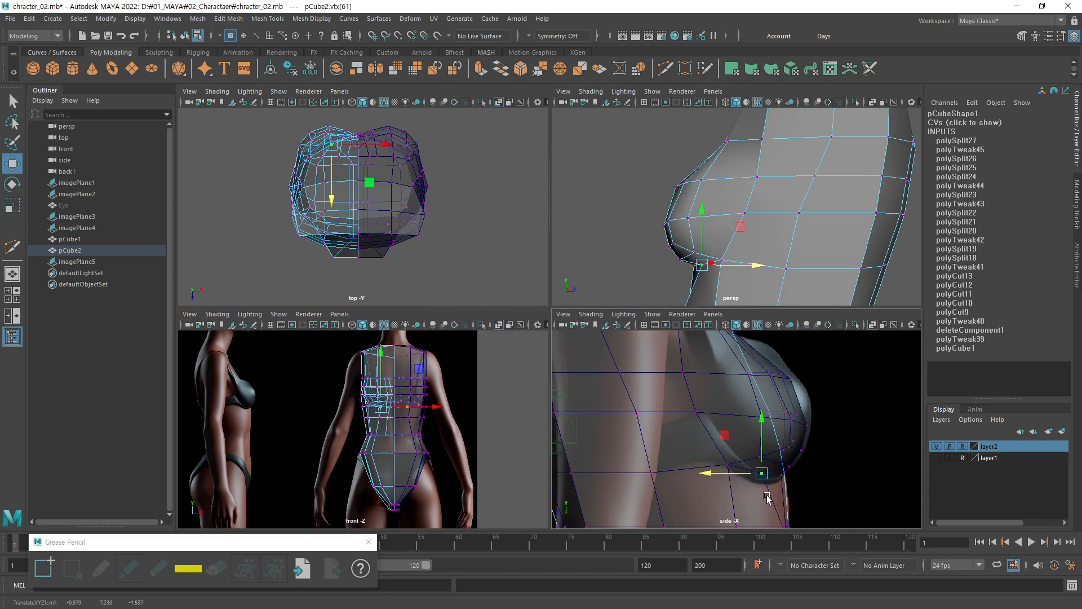
{"action": "middle_click_drag", "start_coordinate": [768, 496], "coordinate": [769, 413], "text": "alt"}
{"action": "left_click", "coordinate": [783, 443]}
{"action": "left_click_drag", "start_coordinate": [749, 441], "coordinate": [732, 445]}
Adjust the inner underbust vertex sideways and spread the neighbouring underbust vertices outward while viewing from below.
{"action": "left_click", "coordinate": [782, 391]}
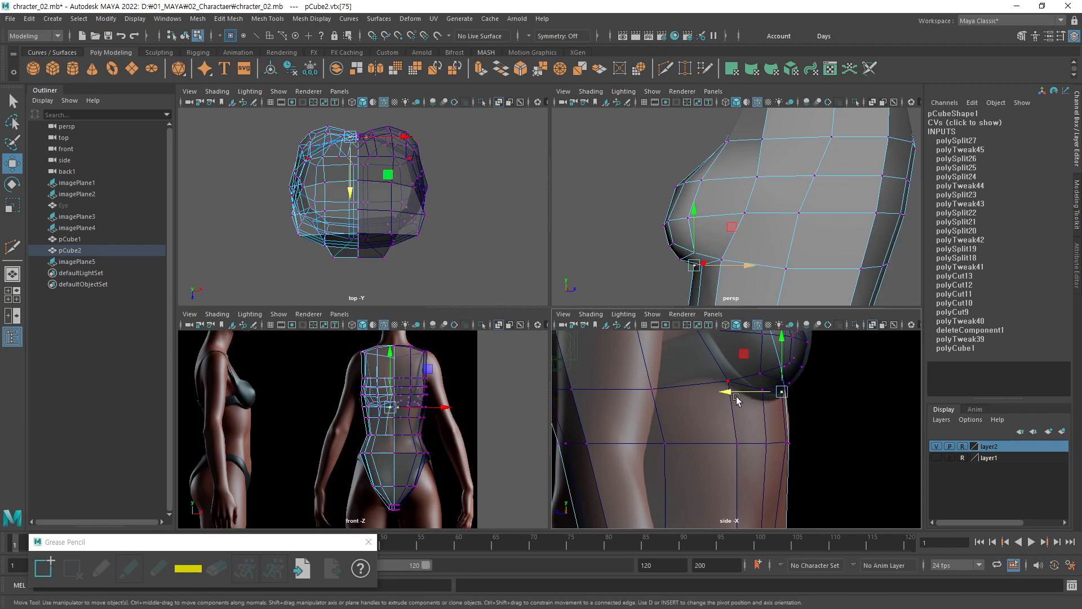
{"action": "left_click_drag", "start_coordinate": [727, 230], "coordinate": [847, 164], "text": "alt"}
{"action": "middle_click_drag", "start_coordinate": [722, 191], "coordinate": [753, 197], "text": "alt"}
{"action": "left_click_drag", "start_coordinate": [754, 199], "coordinate": [722, 186], "text": "alt"}
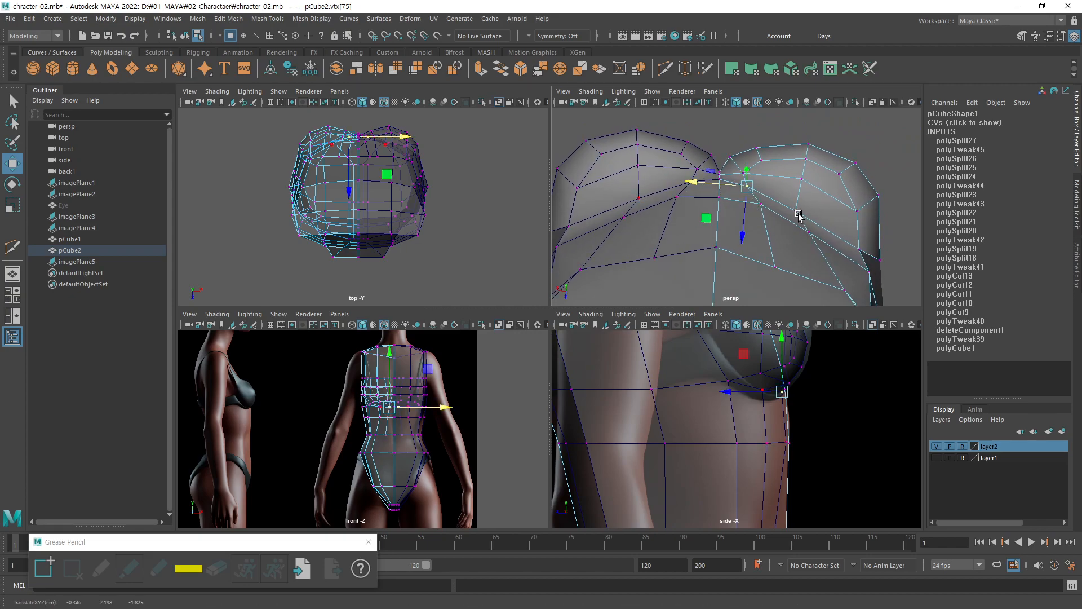
{"action": "left_click", "coordinate": [795, 210]}
{"action": "left_click_drag", "start_coordinate": [787, 251], "coordinate": [790, 250]}
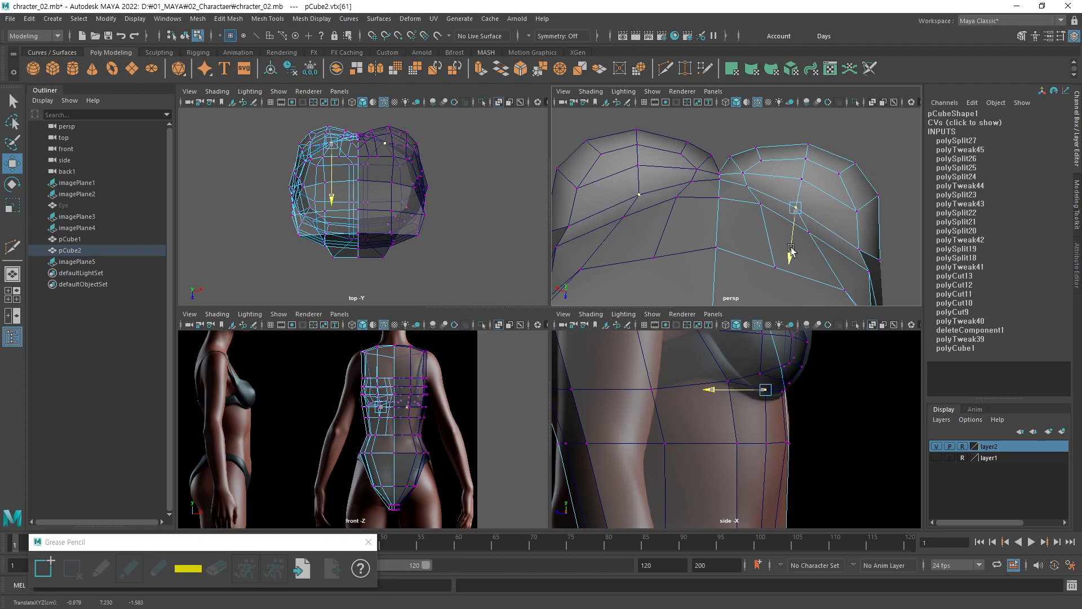
{"action": "key", "text": "ctrl+z"}
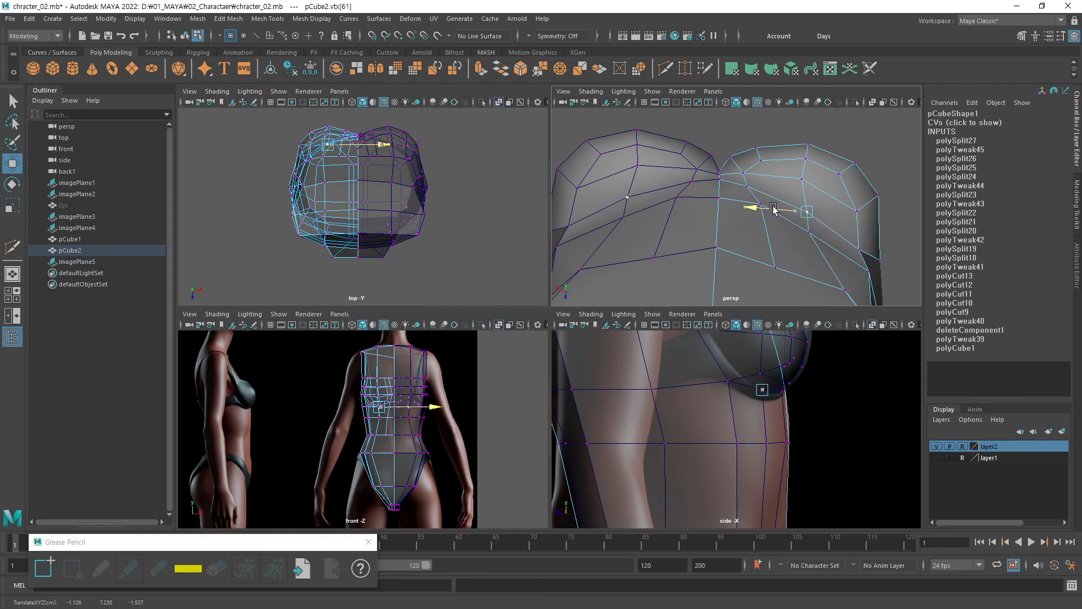
{"action": "left_click", "coordinate": [807, 232]}
{"action": "left_click_drag", "start_coordinate": [787, 234], "coordinate": [796, 230]}
Move the front torso vertex directly below the bust slightly backward in the side view.
{"action": "left_click_drag", "start_coordinate": [861, 262], "coordinate": [739, 220], "text": "alt"}
{"action": "left_click", "coordinate": [801, 225]}
{"action": "left_click", "coordinate": [761, 445]}
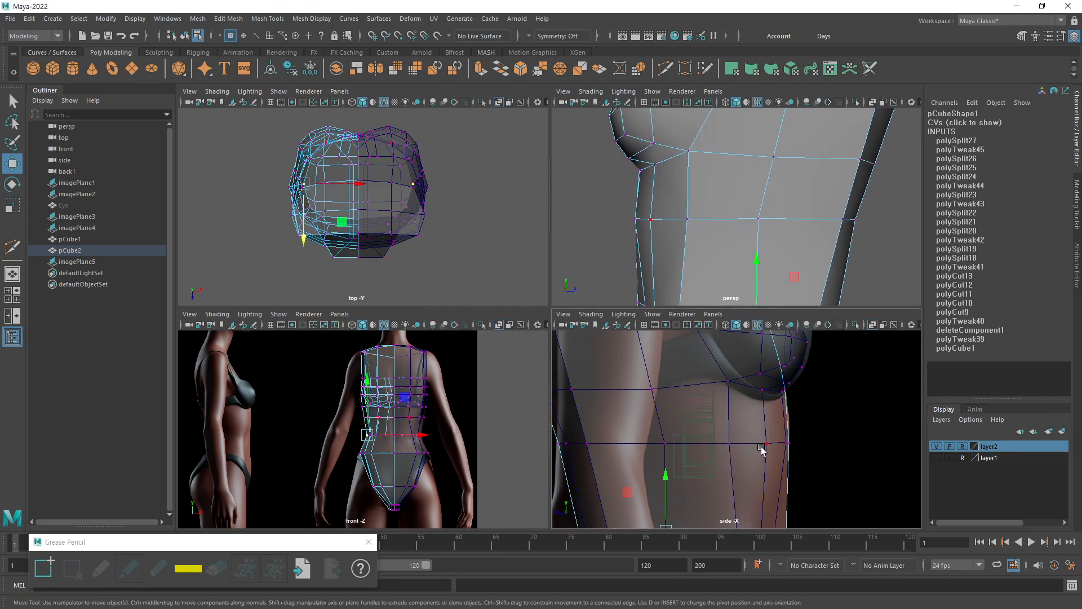
{"action": "left_click", "coordinate": [770, 443]}
{"action": "left_click_drag", "start_coordinate": [740, 445], "coordinate": [736, 444]}
{"action": "scroll", "coordinate": [733, 254], "scroll_direction": "down", "scroll_amount": 5}
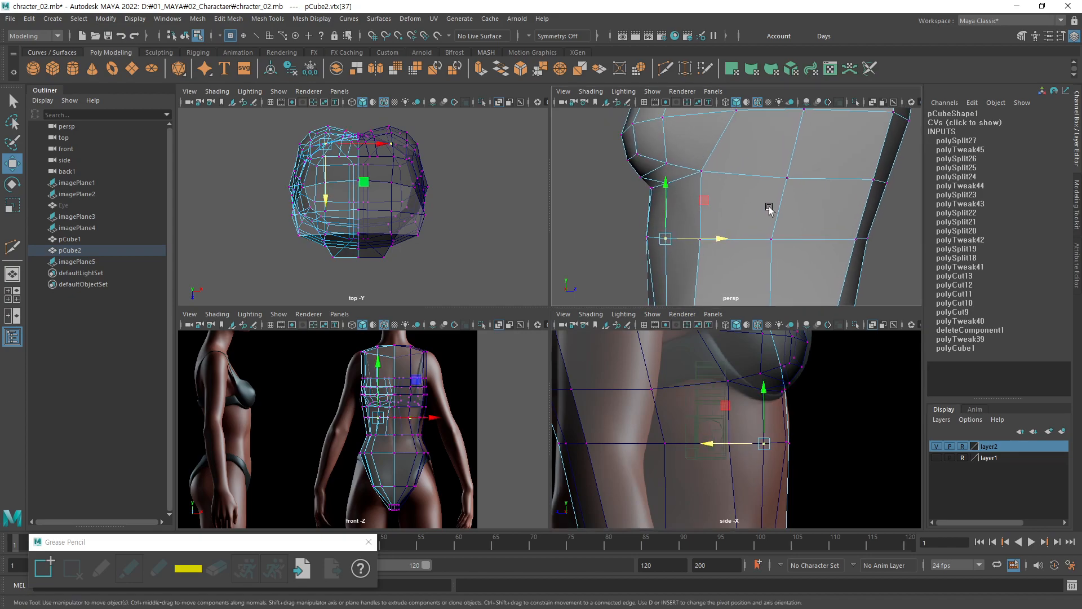
Pull the three vertices of the outer bust edge column backward in the side view to widen the bust base.
{"action": "left_click_drag", "start_coordinate": [693, 179], "coordinate": [717, 192], "text": "alt"}
{"action": "right_click_drag", "start_coordinate": [716, 191], "coordinate": [758, 259], "text": "alt"}
{"action": "middle_click_drag", "start_coordinate": [749, 373], "coordinate": [710, 485], "text": "alt"}
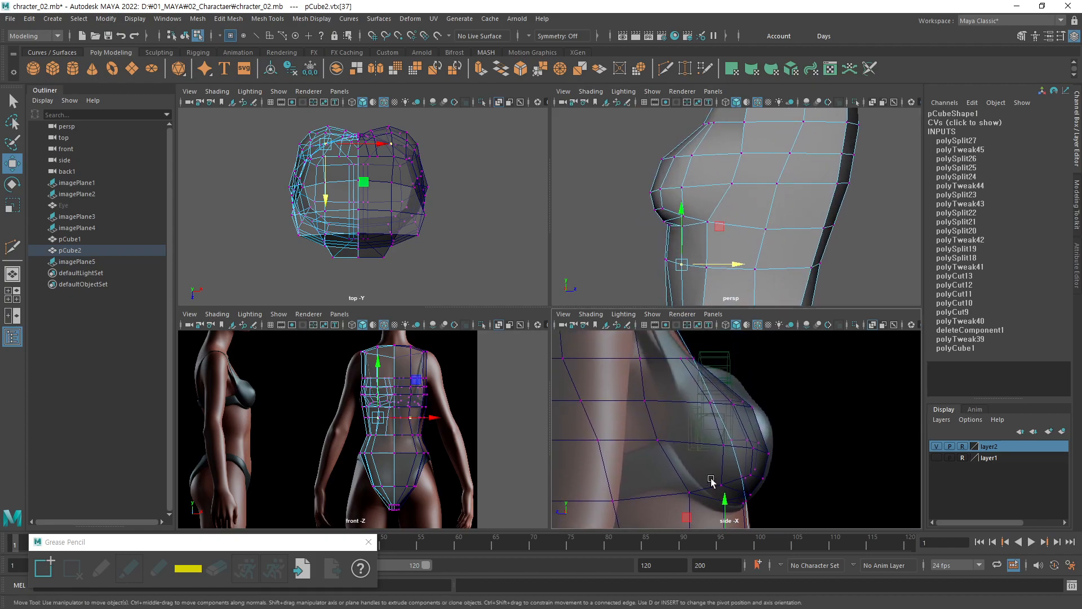
{"action": "middle_click_drag", "start_coordinate": [700, 368], "coordinate": [715, 365], "text": "alt"}
{"action": "left_click", "coordinate": [694, 157]}
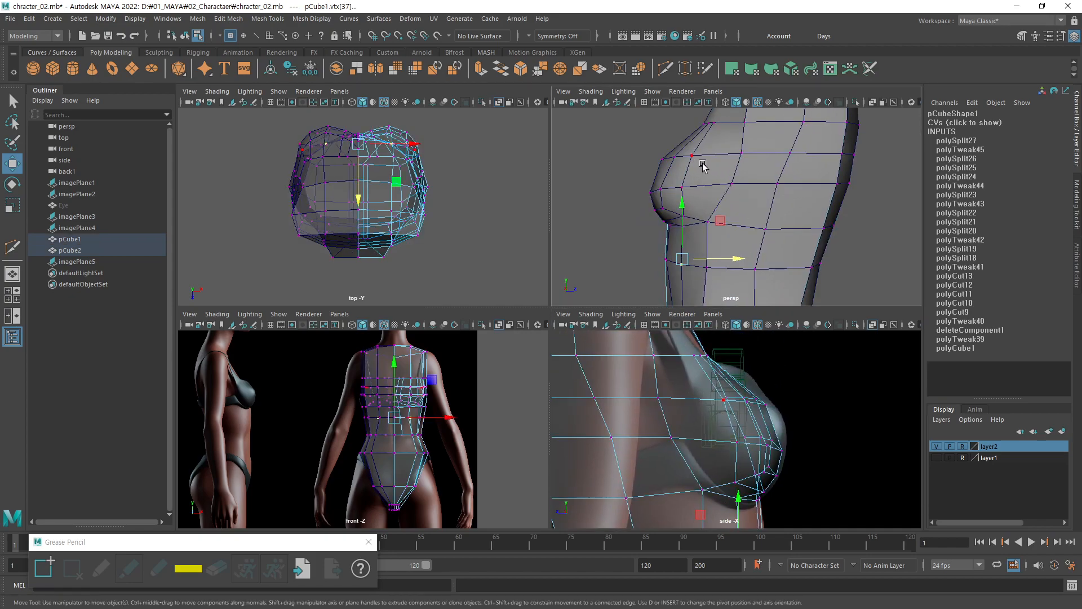
{"action": "left_click", "coordinate": [696, 156]}
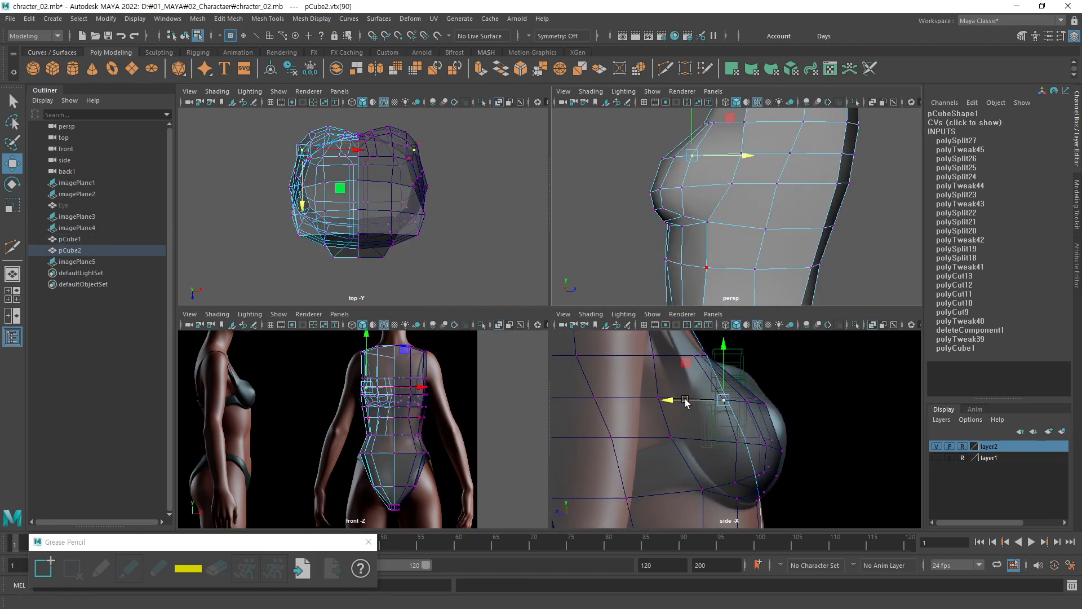
{"action": "left_click", "coordinate": [693, 359]}
{"action": "left_click_drag", "start_coordinate": [658, 359], "coordinate": [642, 357]}
{"action": "left_click", "coordinate": [709, 403]}
{"action": "left_click_drag", "start_coordinate": [683, 402], "coordinate": [666, 403]}
{"action": "left_click", "coordinate": [738, 445]}
{"action": "left_click_drag", "start_coordinate": [700, 445], "coordinate": [679, 446]}
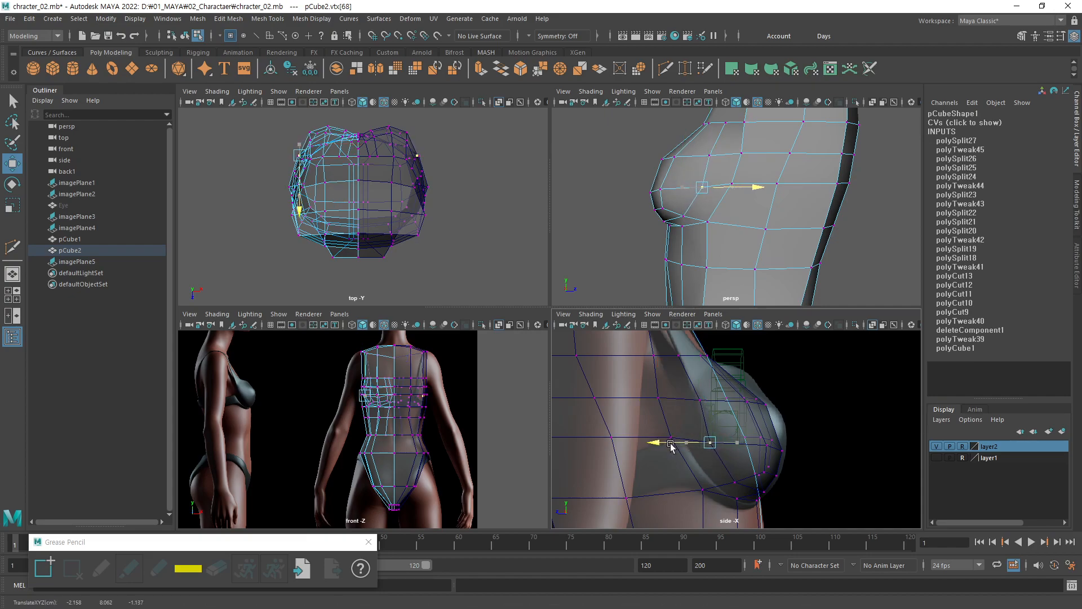
{"action": "left_click", "coordinate": [692, 399]}
{"action": "left_click_drag", "start_coordinate": [670, 401], "coordinate": [672, 401]}
Push the next column of outer front bust vertices slightly backward, from the upper bust to the lower bust.
{"action": "left_click", "coordinate": [746, 402]}
{"action": "middle_click_drag", "start_coordinate": [671, 175], "coordinate": [707, 217], "text": "alt"}
{"action": "key", "text": "q"}
{"action": "key", "text": "w"}
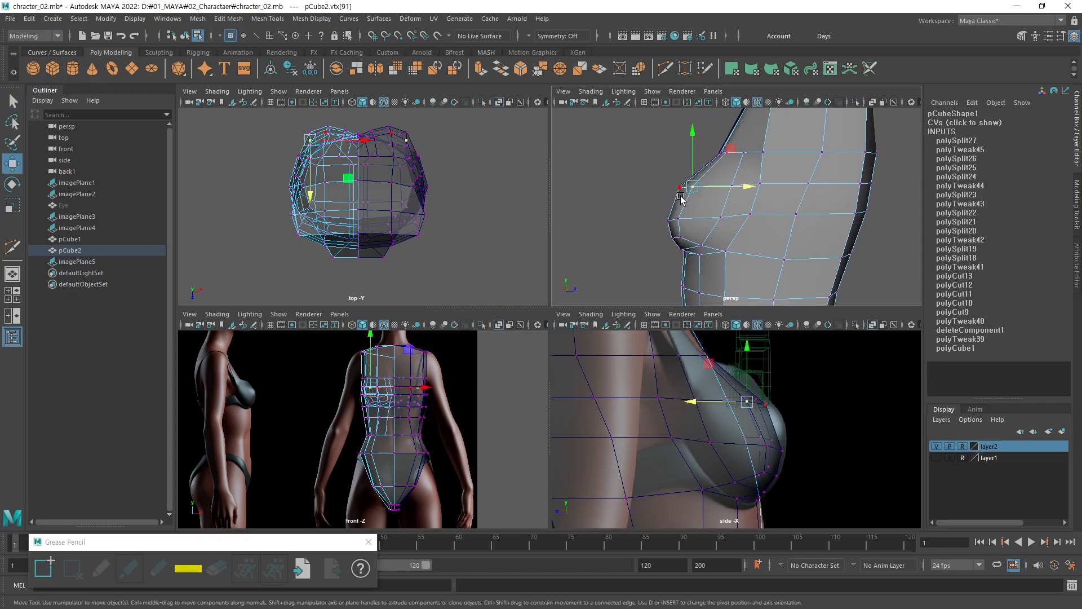
{"action": "left_click_drag", "start_coordinate": [750, 189], "coordinate": [756, 190]}
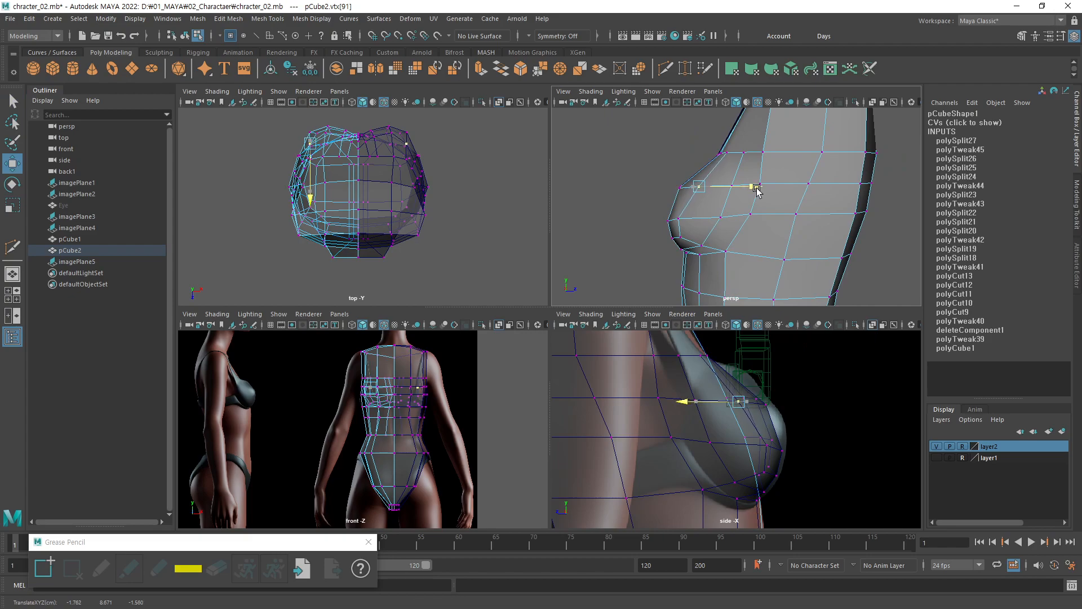
{"action": "left_click", "coordinate": [681, 217]}
{"action": "left_click_drag", "start_coordinate": [729, 219], "coordinate": [732, 218]}
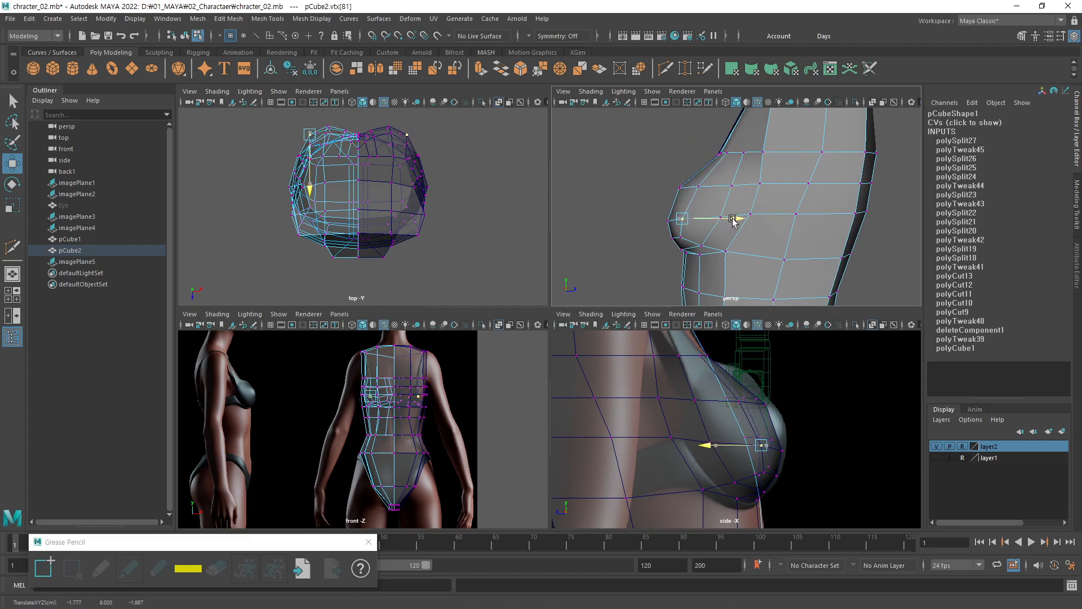
{"action": "left_click", "coordinate": [683, 237]}
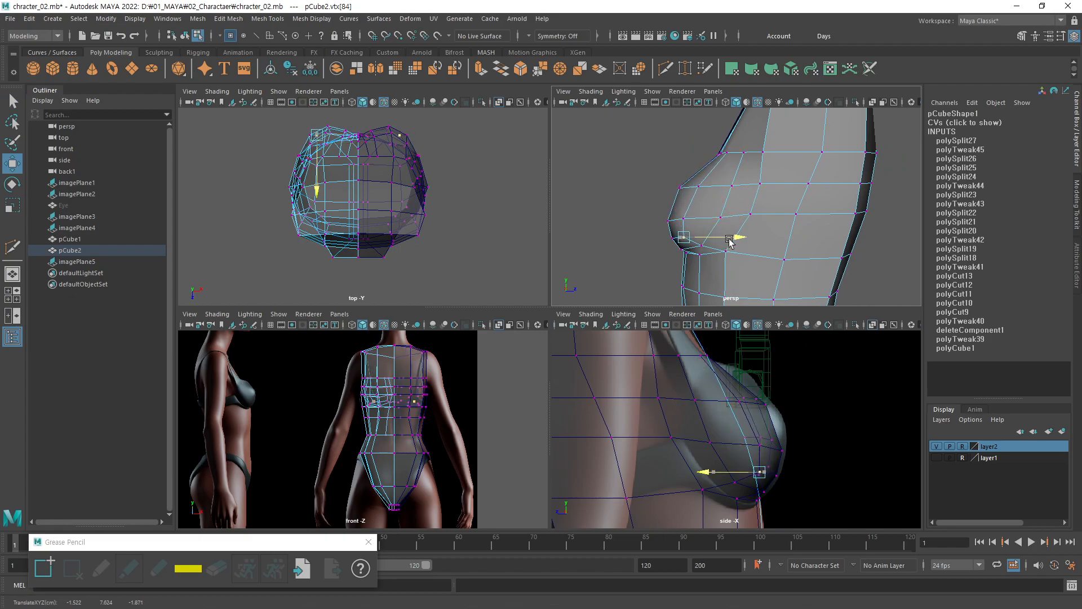
Move the outer bust column's vertices outward along the X axis while viewing from above to round the silhouette.
{"action": "left_click", "coordinate": [604, 266]}
{"action": "left_click_drag", "start_coordinate": [603, 266], "coordinate": [805, 183], "text": "alt"}
{"action": "left_click", "coordinate": [803, 196]}
{"action": "left_click_drag", "start_coordinate": [829, 246], "coordinate": [838, 297], "text": "alt"}
{"action": "left_click_drag", "start_coordinate": [776, 215], "coordinate": [793, 242]}
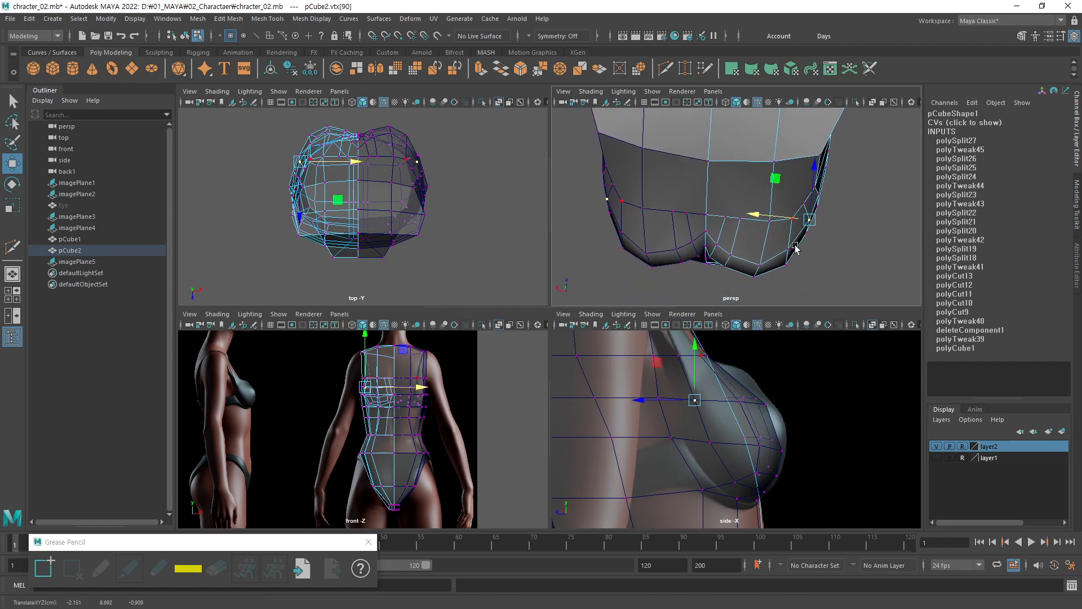
{"action": "left_click", "coordinate": [792, 230]}
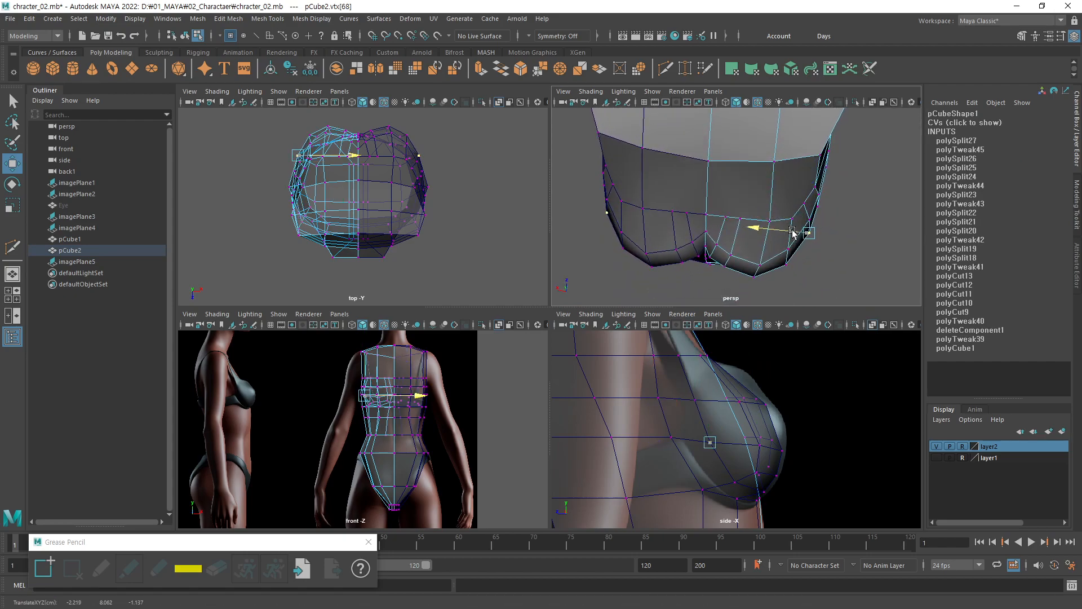
{"action": "left_click", "coordinate": [790, 219]}
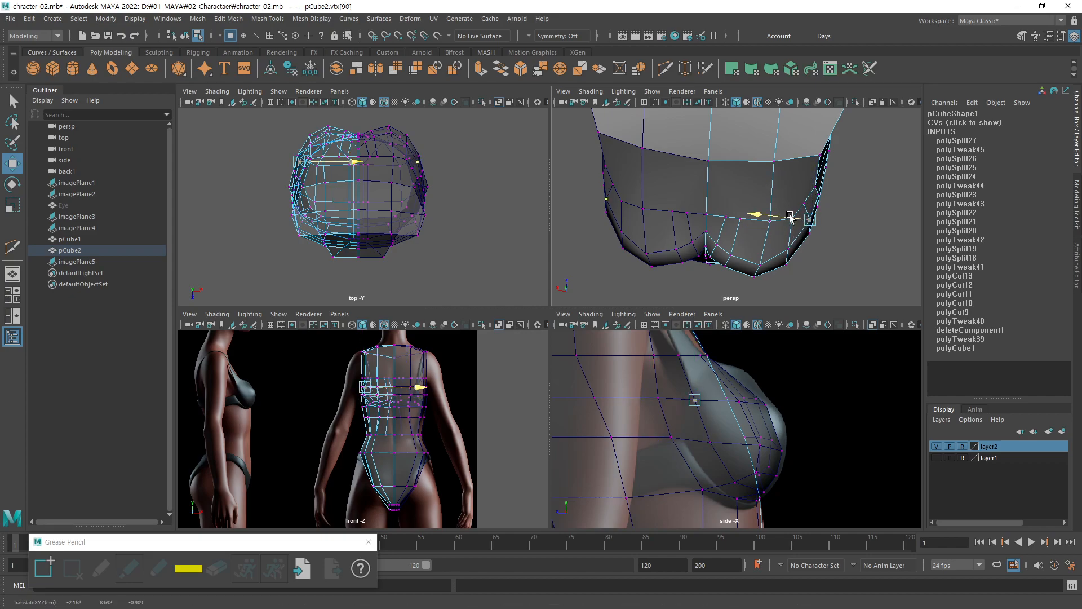
{"action": "left_click", "coordinate": [790, 204]}
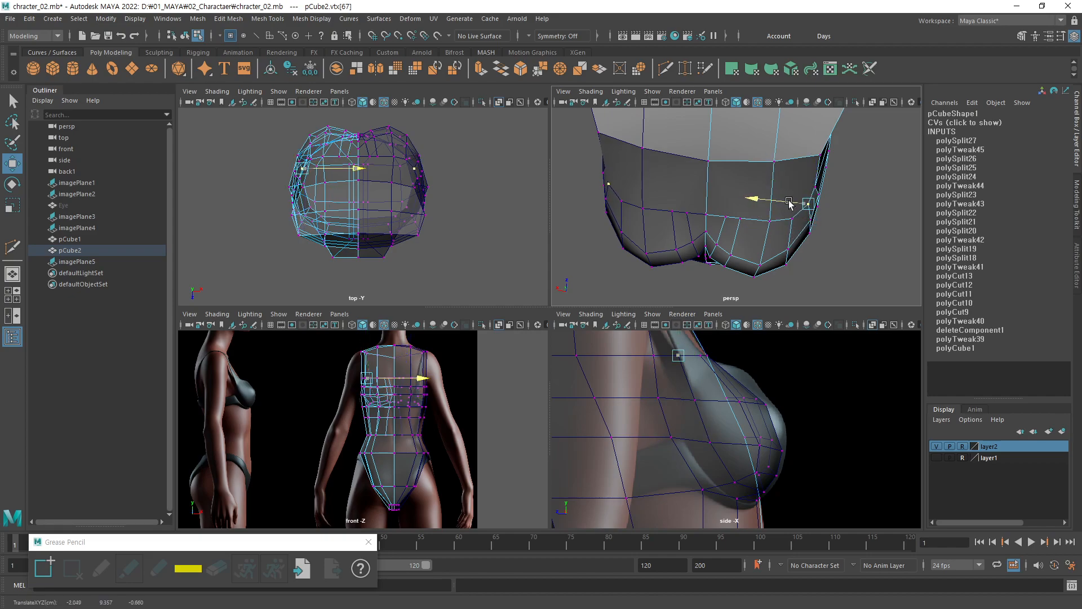
Adjust the row of vertices along the top of the bust, moving the central and inner ones forward into a gentle curve.
{"action": "left_click", "coordinate": [794, 221]}
{"action": "left_click_drag", "start_coordinate": [774, 238], "coordinate": [780, 249], "text": "alt"}
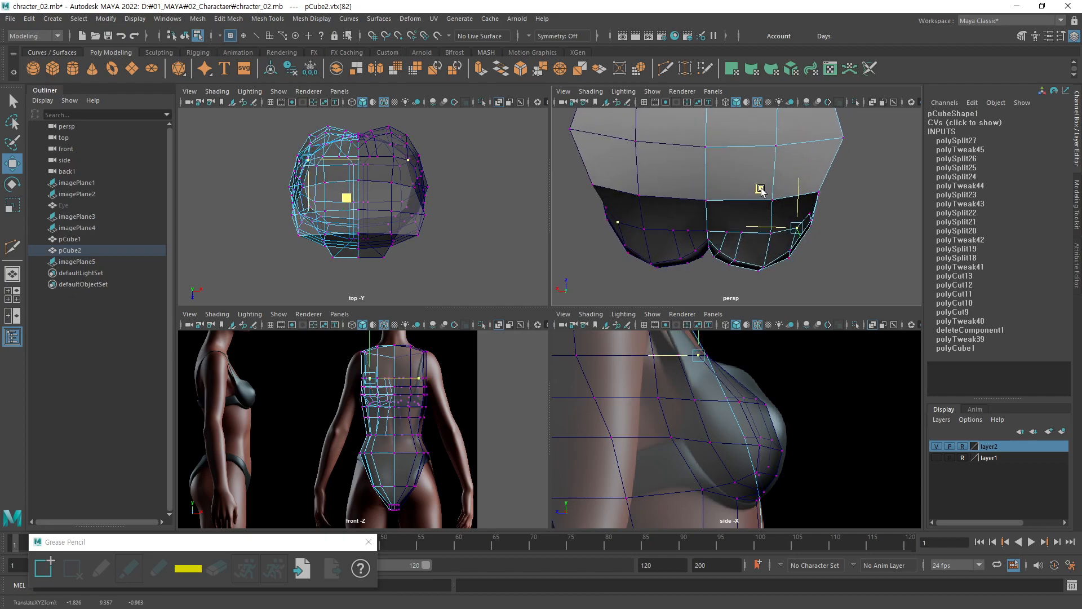
{"action": "key", "text": "q"}
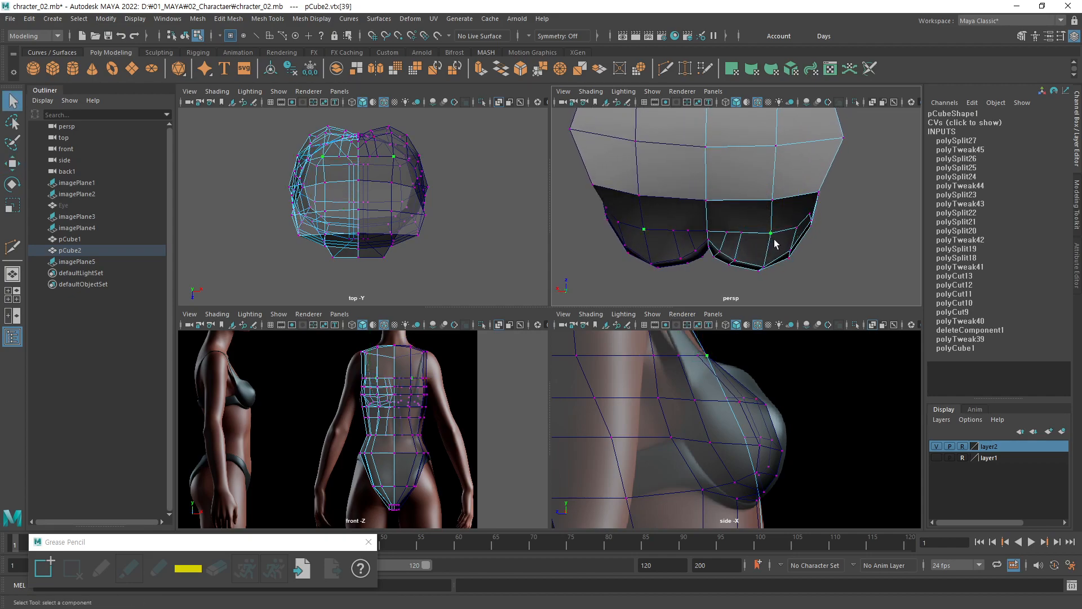
{"action": "key", "text": "w"}
{"action": "left_click_drag", "start_coordinate": [771, 190], "coordinate": [771, 192]}
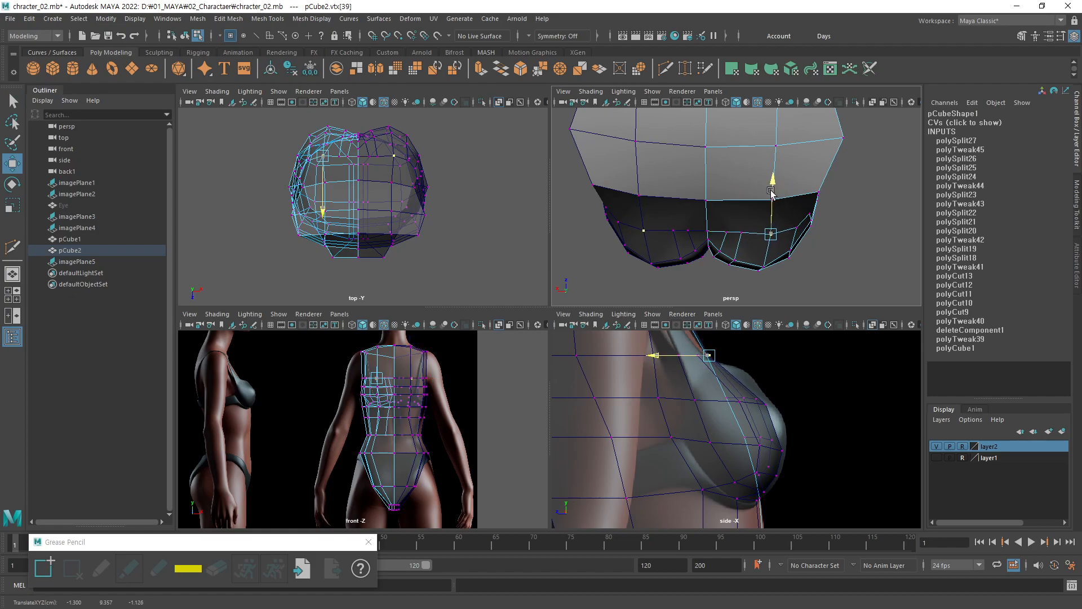
{"action": "key", "text": "q"}
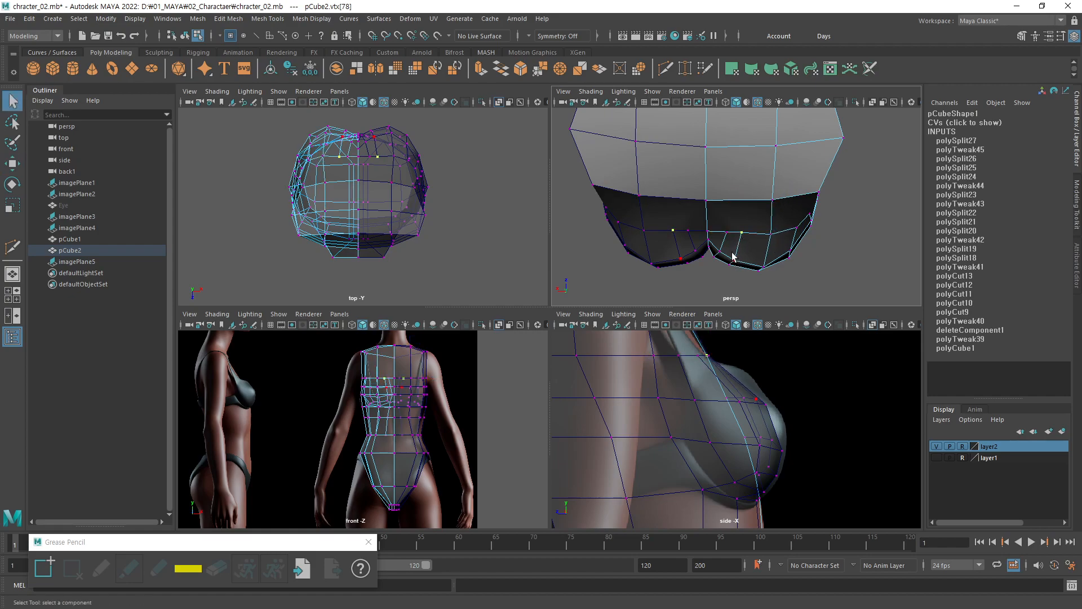
{"action": "key", "text": "w"}
{"action": "left_click_drag", "start_coordinate": [743, 201], "coordinate": [744, 206]}
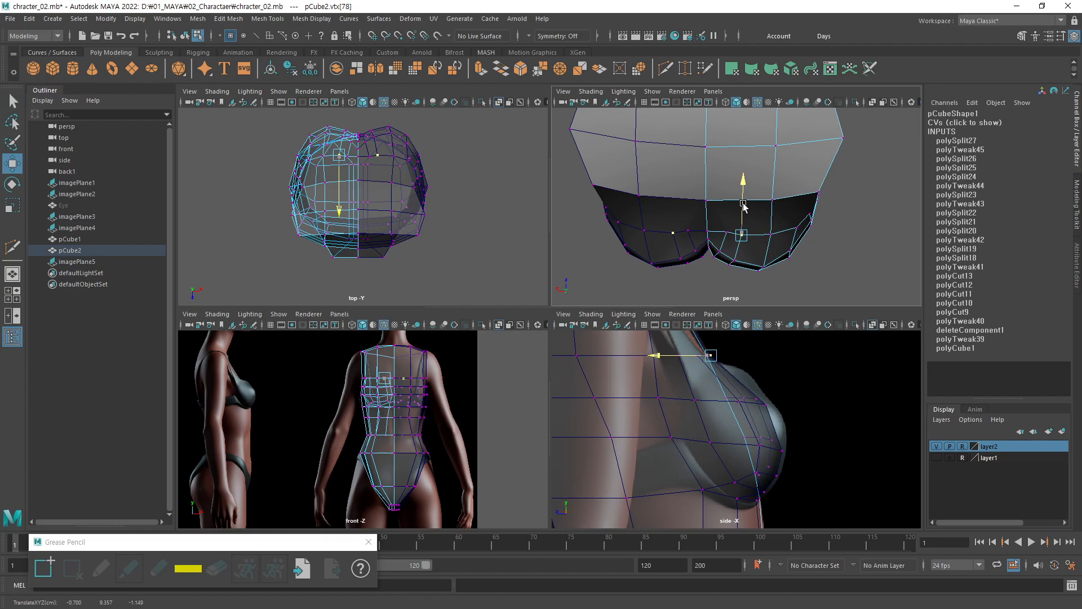
{"action": "key", "text": "q"}
{"action": "left_click", "coordinate": [726, 233]}
{"action": "key", "text": "w"}
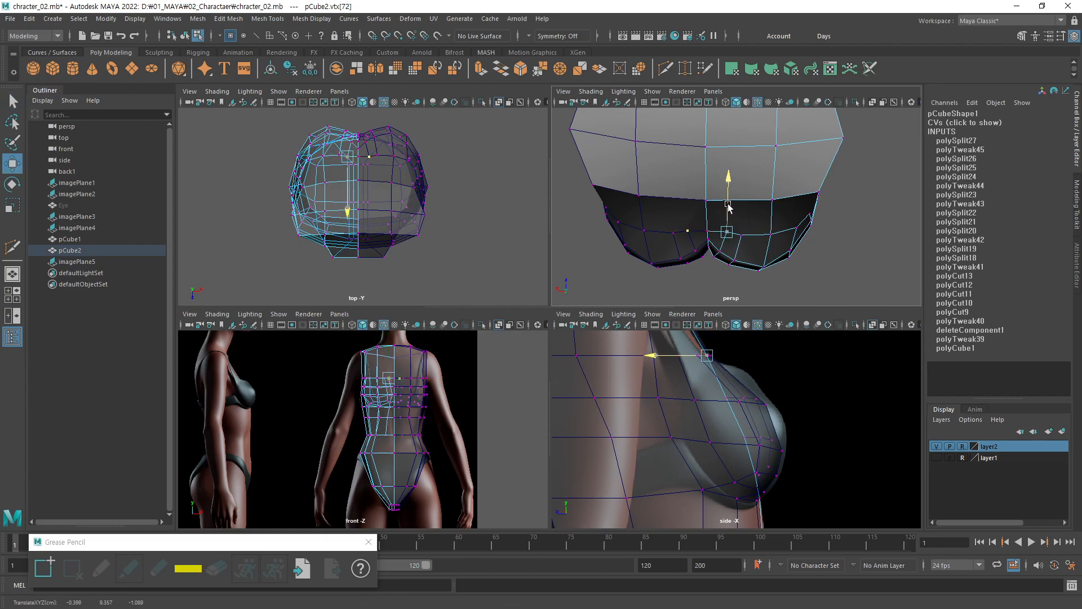
{"action": "left_click_drag", "start_coordinate": [728, 207], "coordinate": [728, 208]}
Deselect the vertices and examine the whole torso in the perspective and side views against the reference images.
{"action": "left_click", "coordinate": [835, 262]}
{"action": "left_click_drag", "start_coordinate": [807, 262], "coordinate": [861, 231], "text": "alt"}
{"action": "left_click", "coordinate": [801, 179]}
{"action": "left_click", "coordinate": [781, 178]}
{"action": "left_click", "coordinate": [835, 247]}
{"action": "left_click_drag", "start_coordinate": [784, 258], "coordinate": [806, 236], "text": "alt"}
{"action": "right_click_drag", "start_coordinate": [806, 235], "coordinate": [762, 234], "text": "alt"}
{"action": "middle_click_drag", "start_coordinate": [699, 402], "coordinate": [841, 401], "text": "alt"}
{"action": "right_click_drag", "start_coordinate": [840, 400], "coordinate": [715, 410], "text": "alt"}
{"action": "middle_click_drag", "start_coordinate": [718, 431], "coordinate": [673, 470], "text": "alt"}
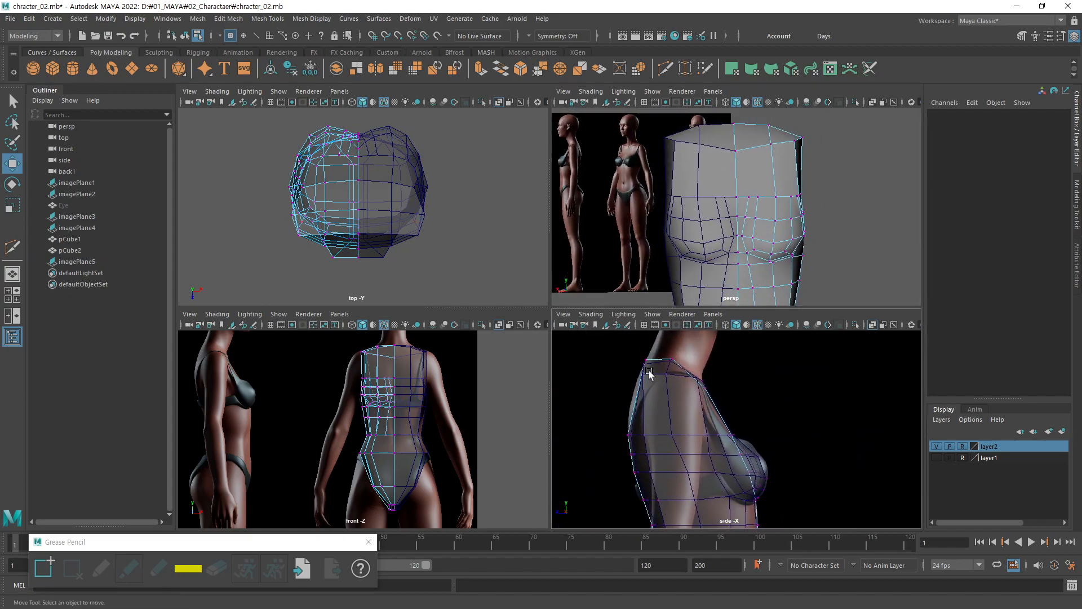
{"action": "left_click_drag", "start_coordinate": [778, 226], "coordinate": [765, 230], "text": "alt"}
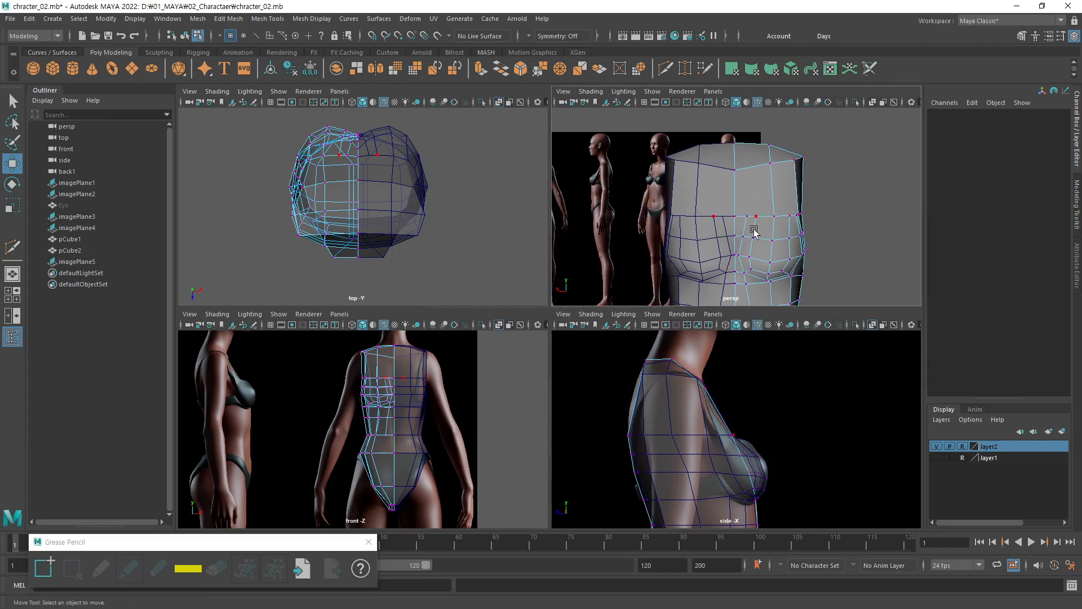
Slice a horizontal edge row across the upper chest, between the shoulders and the bust, using Multi-Cut.
{"action": "scroll", "coordinate": [416, 399], "scroll_direction": "up", "scroll_amount": 5}
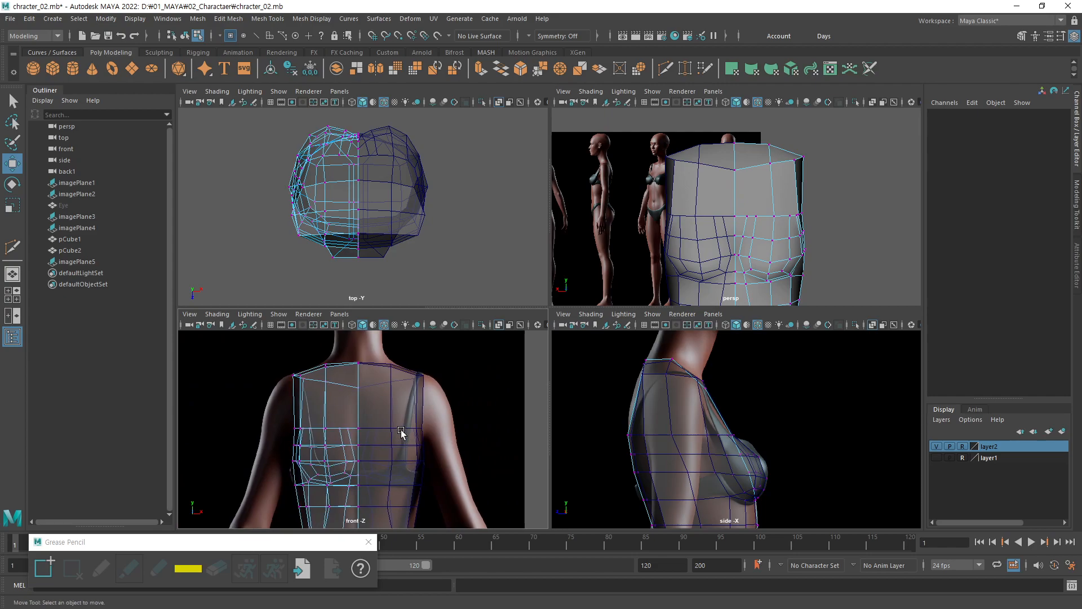
{"action": "left_click", "coordinate": [669, 71]}
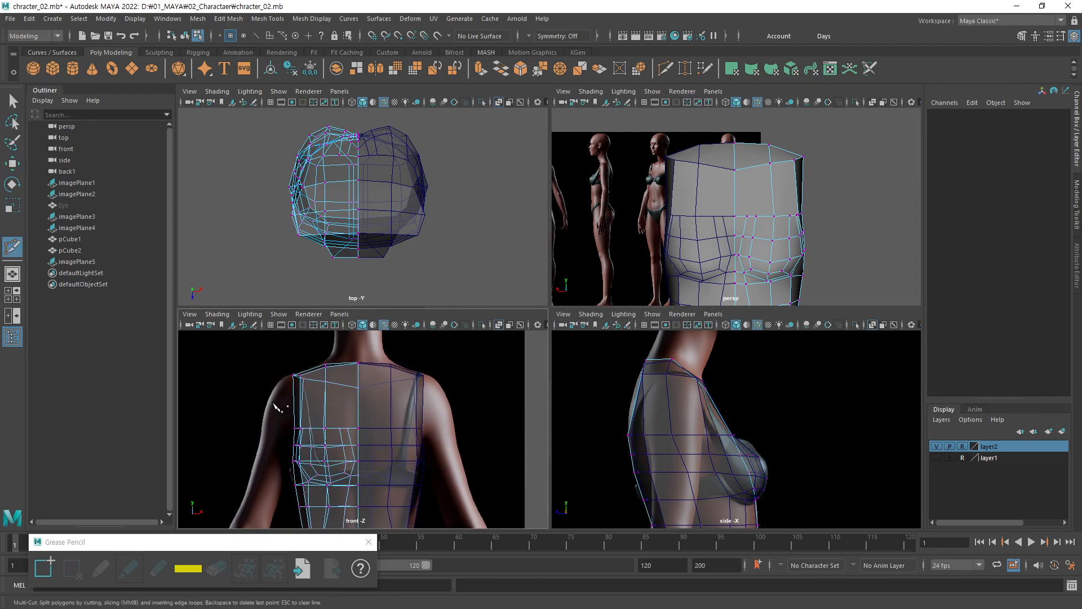
{"action": "left_click", "coordinate": [326, 366]}
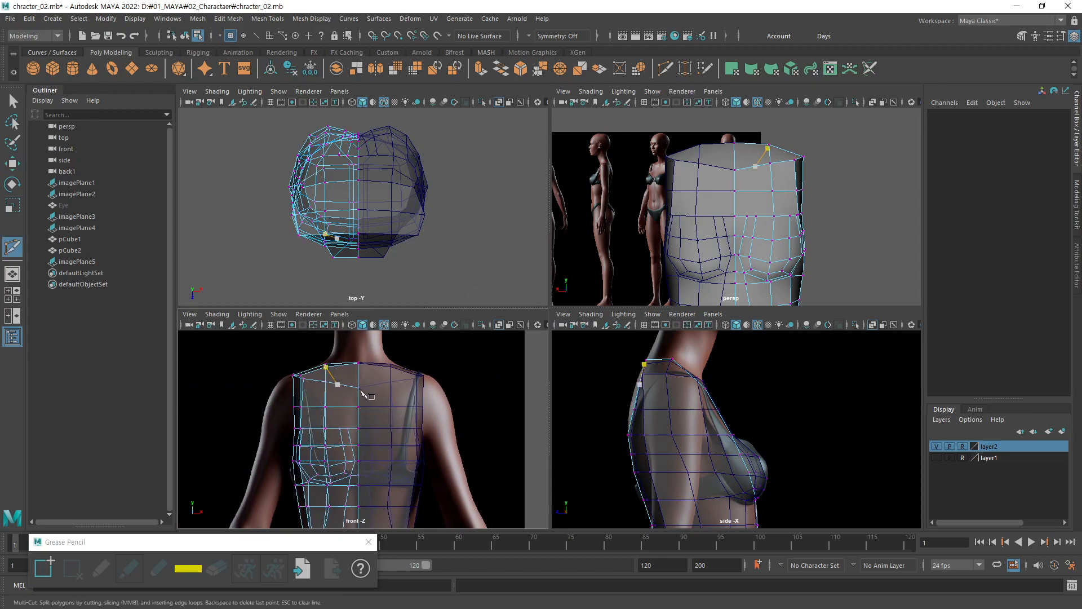
{"action": "key", "text": "w"}
Move the new front chest vertex slightly backward in the side view to follow the reference's chest profile.
{"action": "scroll", "coordinate": [721, 420], "scroll_direction": "up", "scroll_amount": 5}
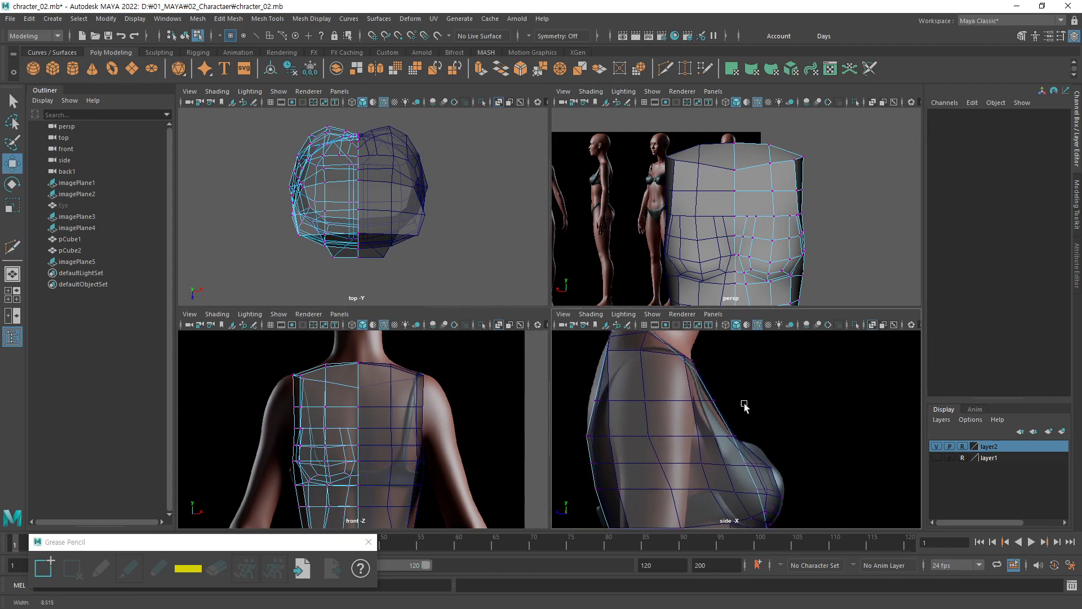
{"action": "key", "text": "space"}
{"action": "scroll", "coordinate": [626, 369], "scroll_direction": "down", "scroll_amount": 4}
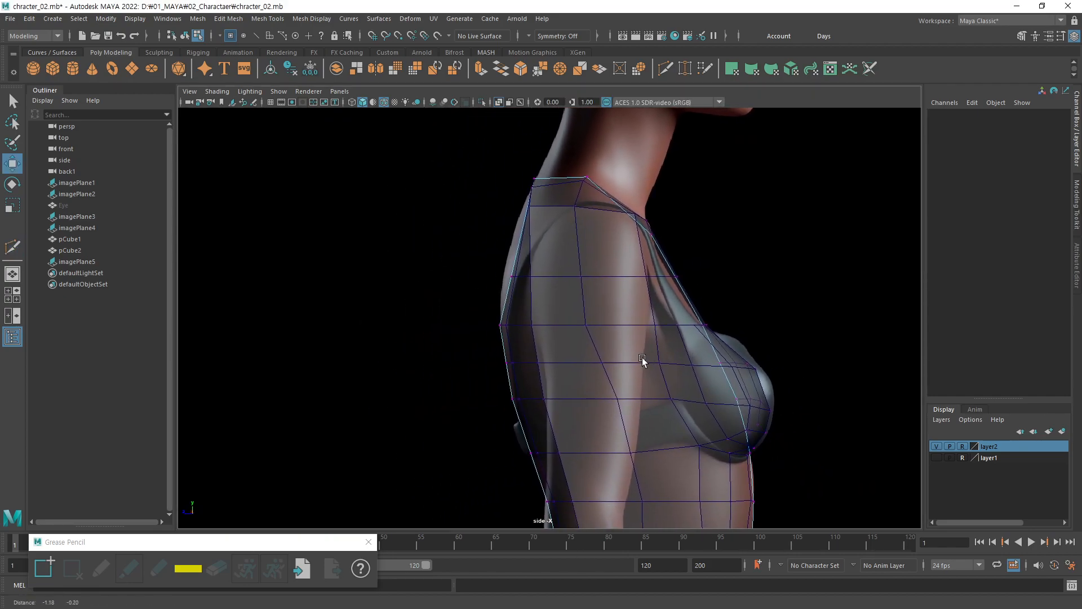
{"action": "left_click", "coordinate": [668, 274]}
{"action": "left_click_drag", "start_coordinate": [640, 273], "coordinate": [630, 275]}
{"action": "left_click", "coordinate": [713, 280]}
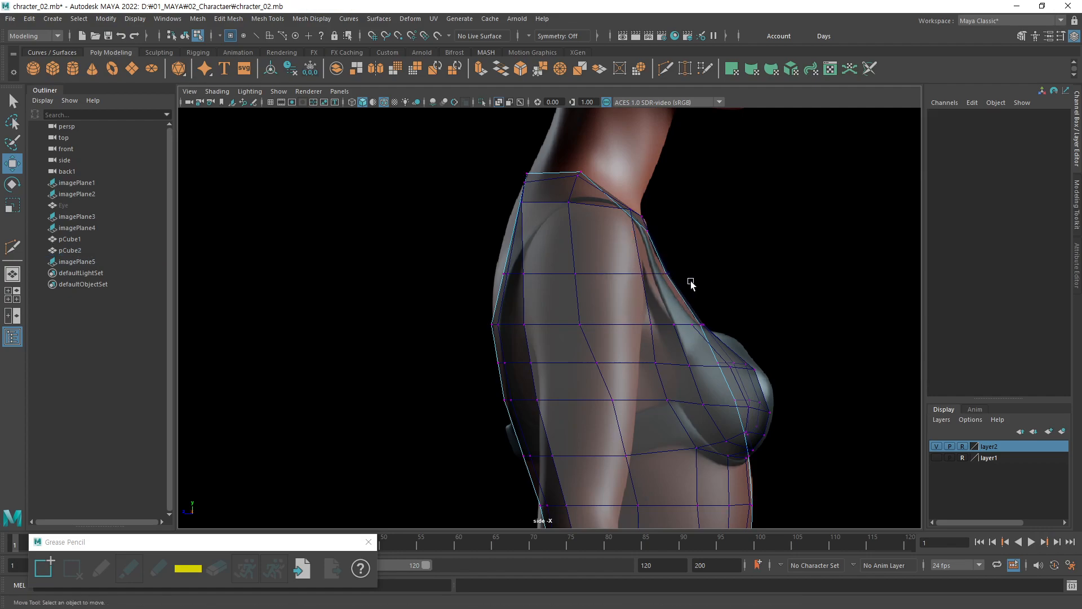
Raise the vertices along the back contour in the side view, from the upper to the middle back, following the reference silhouette.
{"action": "left_click_drag", "start_coordinate": [484, 254], "coordinate": [514, 285]}
{"action": "middle_click_drag", "start_coordinate": [466, 236], "coordinate": [468, 209]}
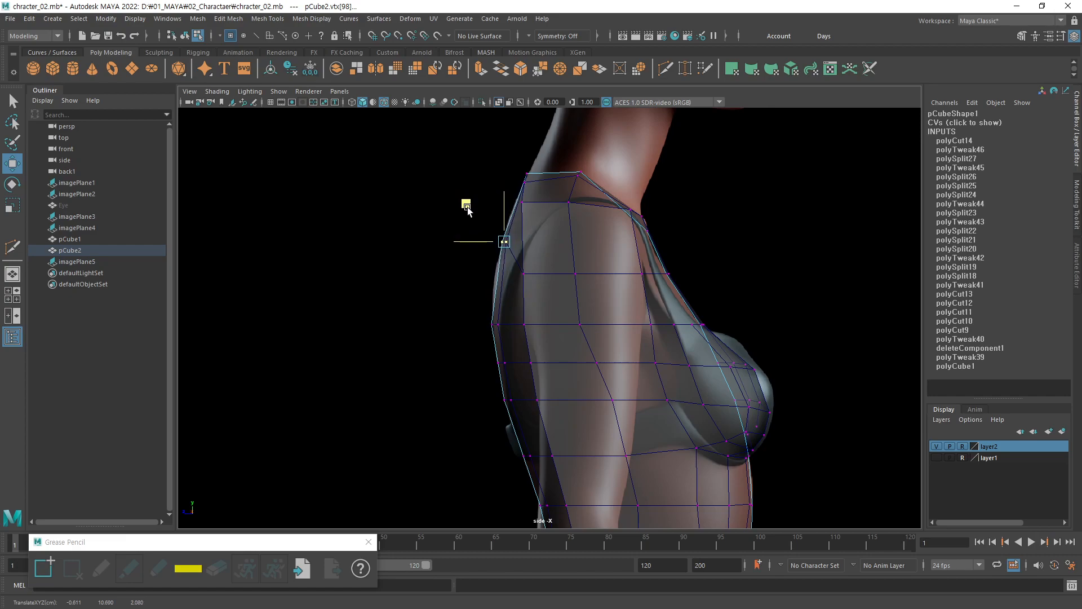
{"action": "left_click_drag", "start_coordinate": [472, 300], "coordinate": [513, 341]}
{"action": "middle_click_drag", "start_coordinate": [460, 287], "coordinate": [462, 263]}
{"action": "left_click_drag", "start_coordinate": [462, 259], "coordinate": [462, 260]}
{"action": "mouse_move", "coordinate": [474, 212]}
{"action": "left_mouse_down"}
{"action": "mouse_move", "coordinate": [512, 255]}
{"action": "mouse_move", "coordinate": [471, 197]}
{"action": "left_mouse_up"}
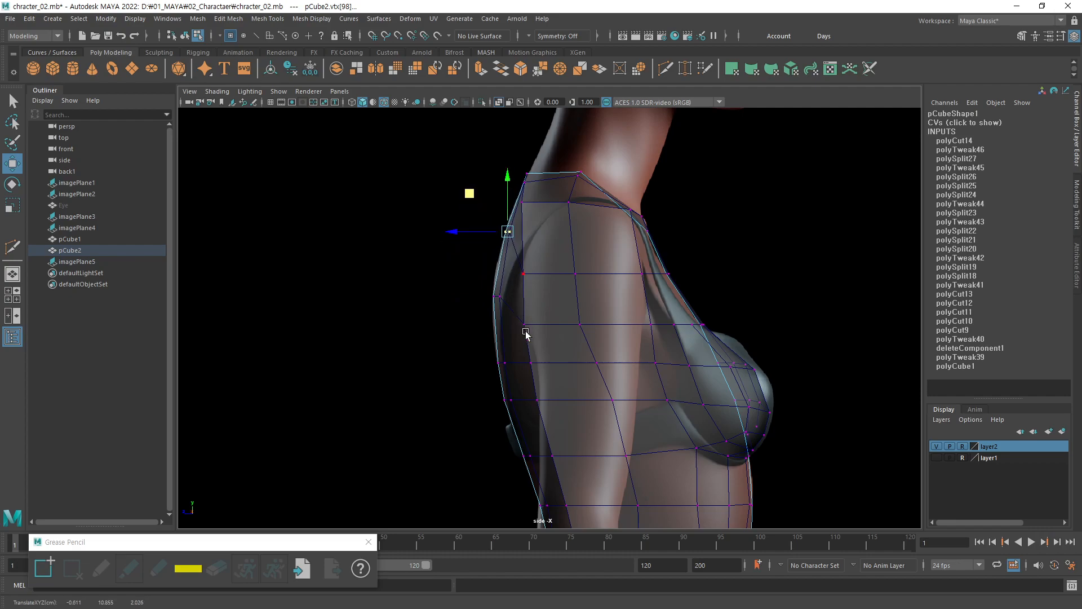
{"action": "middle_click_drag", "start_coordinate": [471, 192], "coordinate": [459, 114], "text": "alt"}
{"action": "left_click_drag", "start_coordinate": [456, 245], "coordinate": [510, 299]}
{"action": "middle_click_drag", "start_coordinate": [454, 241], "coordinate": [456, 232]}
{"action": "left_click_drag", "start_coordinate": [454, 231], "coordinate": [454, 231]}
Raise the upper vertices of the next column in from the back contour to line up with the shifted back rows.
{"action": "middle_click_drag", "start_coordinate": [539, 305], "coordinate": [537, 344], "text": "alt"}
{"action": "left_click_drag", "start_coordinate": [525, 255], "coordinate": [502, 227]}
{"action": "middle_click_drag", "start_coordinate": [479, 193], "coordinate": [480, 172]}
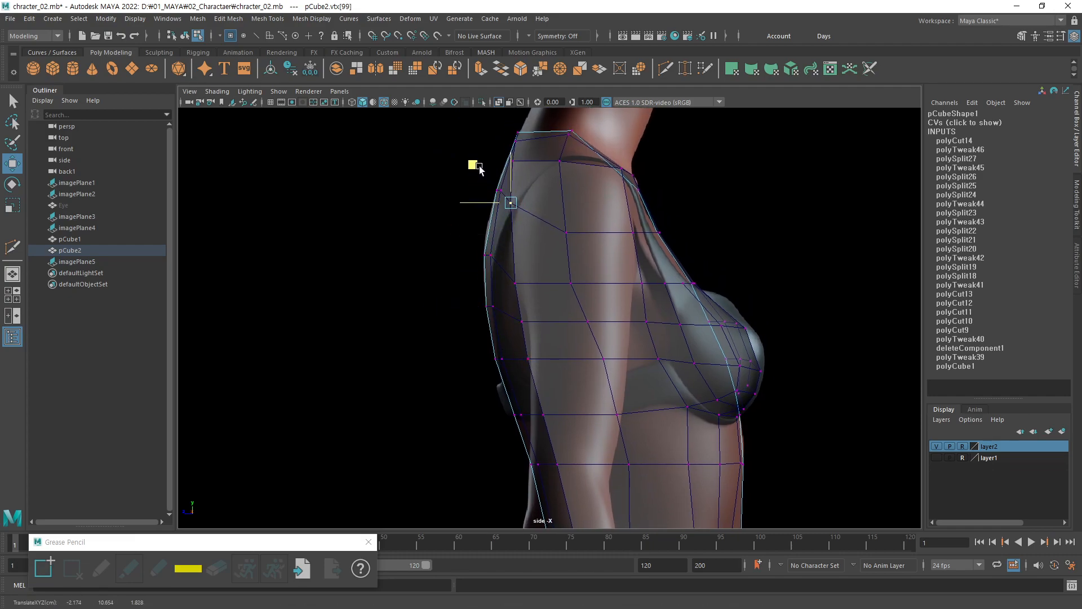
{"action": "left_click_drag", "start_coordinate": [538, 270], "coordinate": [513, 293]}
{"action": "left_click_drag", "start_coordinate": [477, 246], "coordinate": [477, 232]}
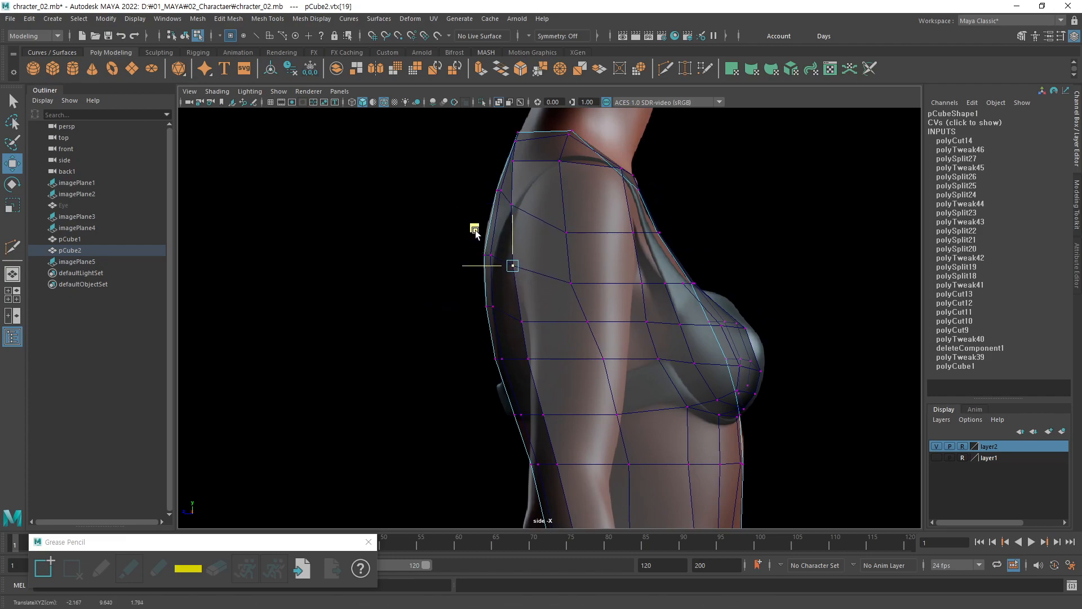
{"action": "left_click_drag", "start_coordinate": [538, 308], "coordinate": [511, 338]}
{"action": "middle_click_drag", "start_coordinate": [589, 379], "coordinate": [551, 370]}
{"action": "middle_click_drag", "start_coordinate": [578, 233], "coordinate": [576, 245], "text": "alt"}
Nudge the upper vertices of the torso's side column upward in the side view to smooth the horizontal rows.
{"action": "left_click_drag", "start_coordinate": [567, 212], "coordinate": [545, 240]}
{"action": "middle_click_drag", "start_coordinate": [592, 284], "coordinate": [588, 273]}
{"action": "left_click_drag", "start_coordinate": [573, 263], "coordinate": [548, 286]}
{"action": "middle_click_drag", "start_coordinate": [582, 308], "coordinate": [582, 303]}
{"action": "left_click_drag", "start_coordinate": [590, 303], "coordinate": [565, 329]}
{"action": "middle_click_drag", "start_coordinate": [601, 353], "coordinate": [593, 351]}
Shift the lower side and back vertices between the bust and waist slightly downward, then deselect them.
{"action": "left_click_drag", "start_coordinate": [603, 338], "coordinate": [580, 367]}
{"action": "mouse_move", "coordinate": [604, 393]}
{"action": "middle_mouse_down"}
{"action": "mouse_move", "coordinate": [594, 391]}
{"action": "mouse_move", "coordinate": [606, 407]}
{"action": "middle_mouse_up"}
{"action": "left_click_drag", "start_coordinate": [621, 400], "coordinate": [586, 431]}
{"action": "middle_click_drag", "start_coordinate": [634, 431], "coordinate": [633, 352], "text": "alt"}
{"action": "left_click_drag", "start_coordinate": [634, 365], "coordinate": [584, 379]}
{"action": "middle_click_drag", "start_coordinate": [597, 415], "coordinate": [603, 350], "text": "alt"}
{"action": "left_click_drag", "start_coordinate": [547, 340], "coordinate": [548, 341]}
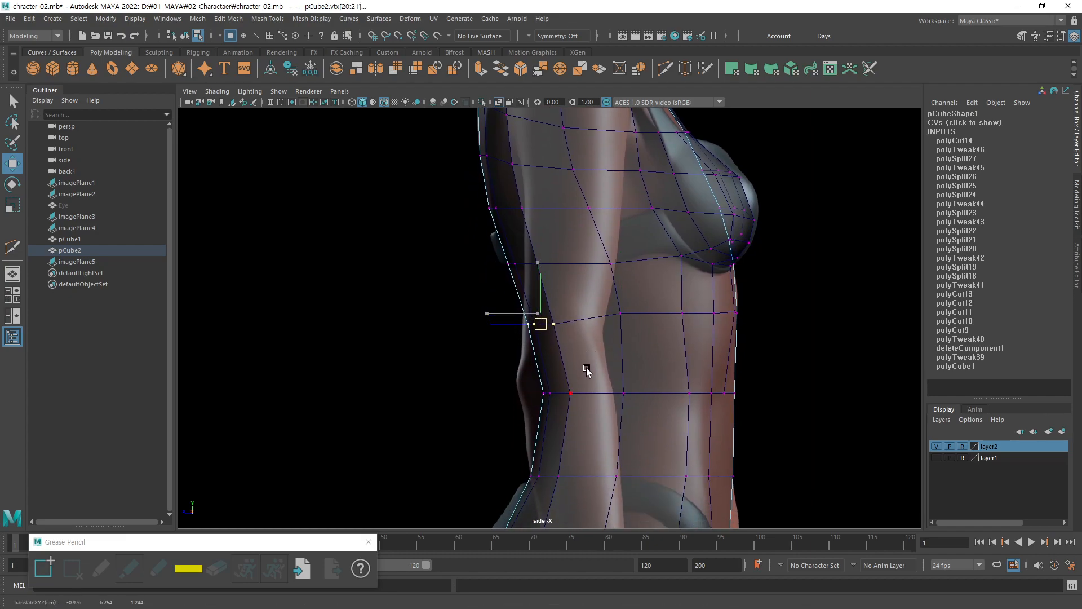
{"action": "left_click_drag", "start_coordinate": [641, 308], "coordinate": [613, 322]}
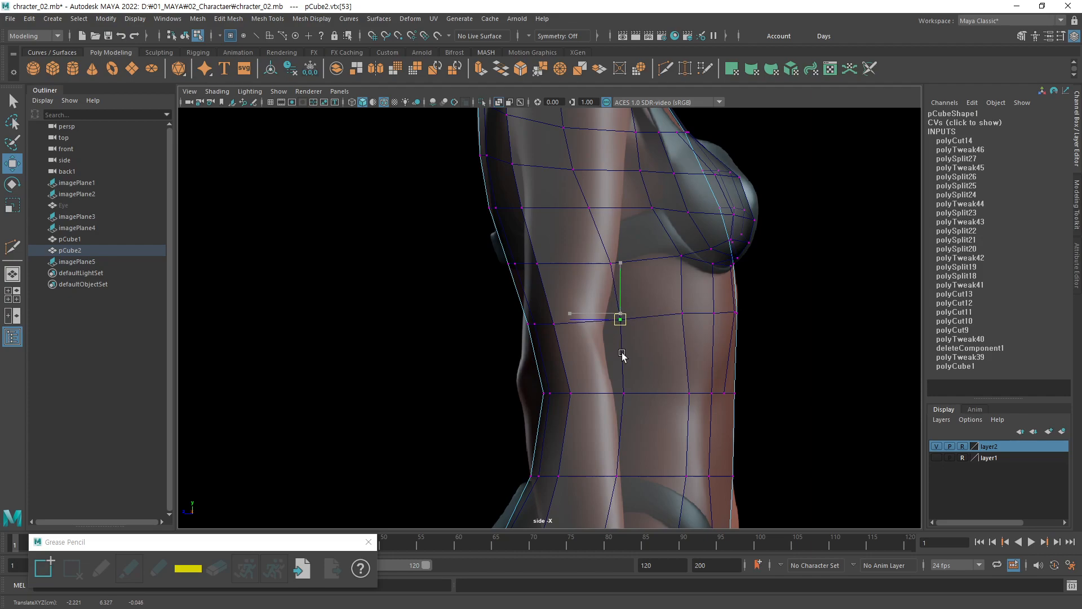
{"action": "middle_click_drag", "start_coordinate": [621, 355], "coordinate": [621, 355]}
{"action": "left_click", "coordinate": [829, 362]}
Select the faces on the lower side of the pelvis, where the leg begins, in the perspective view.
{"action": "right_click_drag", "start_coordinate": [697, 350], "coordinate": [589, 314], "text": "alt"}
{"action": "middle_click_drag", "start_coordinate": [589, 314], "coordinate": [591, 348], "text": "alt"}
{"action": "mouse_move", "coordinate": [568, 291]}
{"action": "middle_mouse_down", "text": "alt"}
{"action": "mouse_move", "coordinate": [567, 322]}
{"action": "mouse_move", "coordinate": [554, 304]}
{"action": "middle_mouse_up", "text": "alt"}
{"action": "key", "text": "space"}
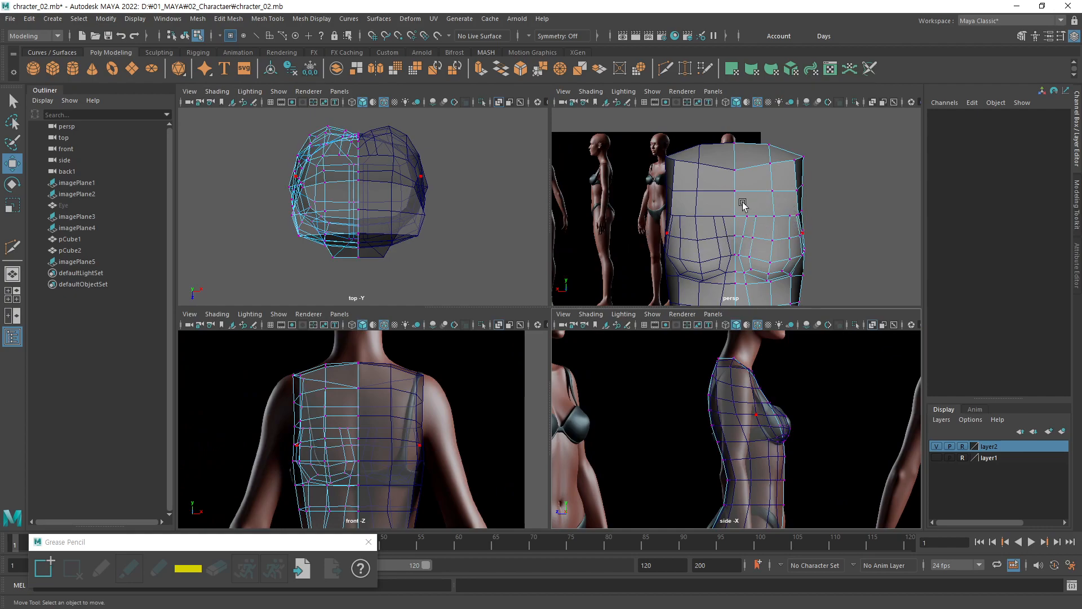
{"action": "middle_click_drag", "start_coordinate": [750, 222], "coordinate": [681, 218], "text": "alt"}
{"action": "right_click_drag", "start_coordinate": [681, 217], "coordinate": [700, 244], "text": "alt"}
{"action": "middle_click_drag", "start_coordinate": [701, 244], "coordinate": [764, 228], "text": "alt"}
{"action": "key", "text": "space"}
{"action": "right_click_drag", "start_coordinate": [730, 264], "coordinate": [517, 324], "text": "alt"}
{"action": "mouse_move", "coordinate": [551, 311]}
{"action": "left_mouse_down", "text": "alt"}
{"action": "mouse_move", "coordinate": [546, 348]}
{"action": "mouse_move", "coordinate": [609, 302]}
{"action": "mouse_move", "coordinate": [573, 283]}
{"action": "mouse_move", "coordinate": [569, 306]}
{"action": "left_mouse_up", "text": "alt"}
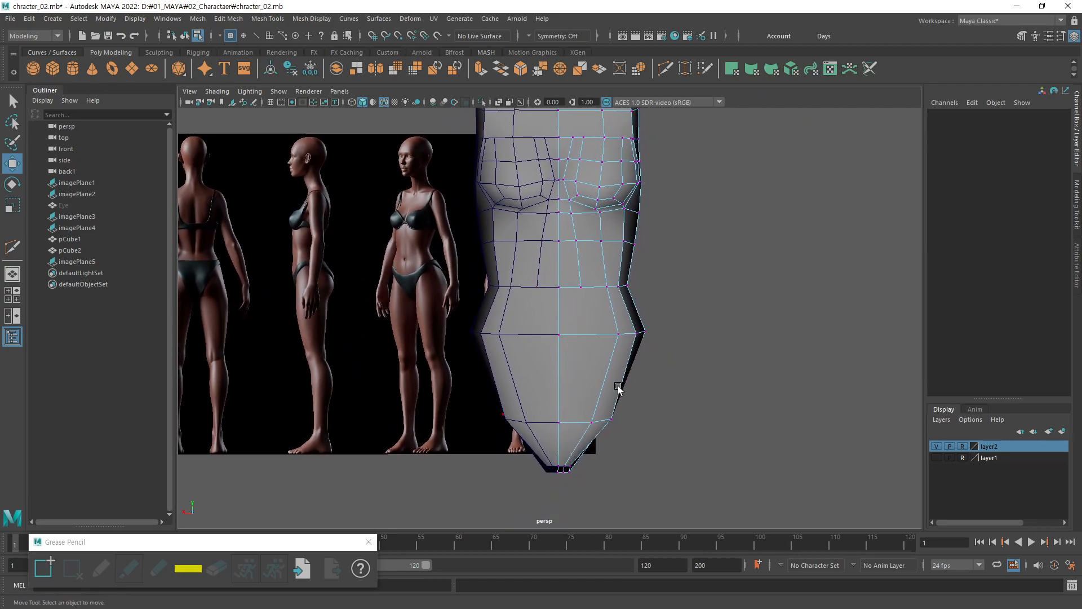
{"action": "mouse_move", "coordinate": [602, 367]}
{"action": "left_mouse_down", "text": "alt"}
{"action": "mouse_move", "coordinate": [553, 338]}
{"action": "mouse_move", "coordinate": [495, 358]}
{"action": "mouse_move", "coordinate": [592, 350]}
{"action": "left_mouse_up", "text": "alt"}
{"action": "key", "text": "q"}
{"action": "left_click_drag", "start_coordinate": [600, 393], "coordinate": [668, 390]}
{"action": "left_click", "coordinate": [624, 431], "text": "shift"}
Replace the top view with the front orthographic view and frame the pelvis in it.
{"action": "key", "text": "space"}
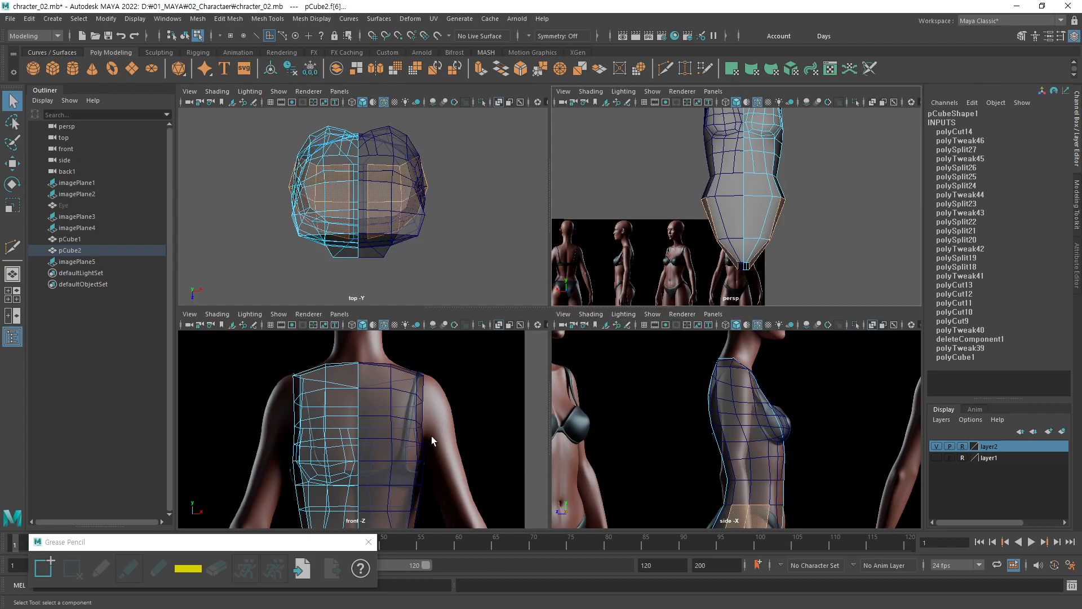
{"action": "middle_click_drag", "start_coordinate": [426, 473], "coordinate": [461, 425], "text": "alt"}
{"action": "scroll", "coordinate": [736, 224], "scroll_direction": "down", "scroll_amount": 5}
{"action": "left_click_drag", "start_coordinate": [677, 236], "coordinate": [778, 273], "text": "alt"}
{"action": "scroll", "coordinate": [399, 425], "scroll_direction": "down", "scroll_amount": 5}
{"action": "left_click", "coordinate": [367, 436]}
{"action": "left_click", "coordinate": [387, 278]}
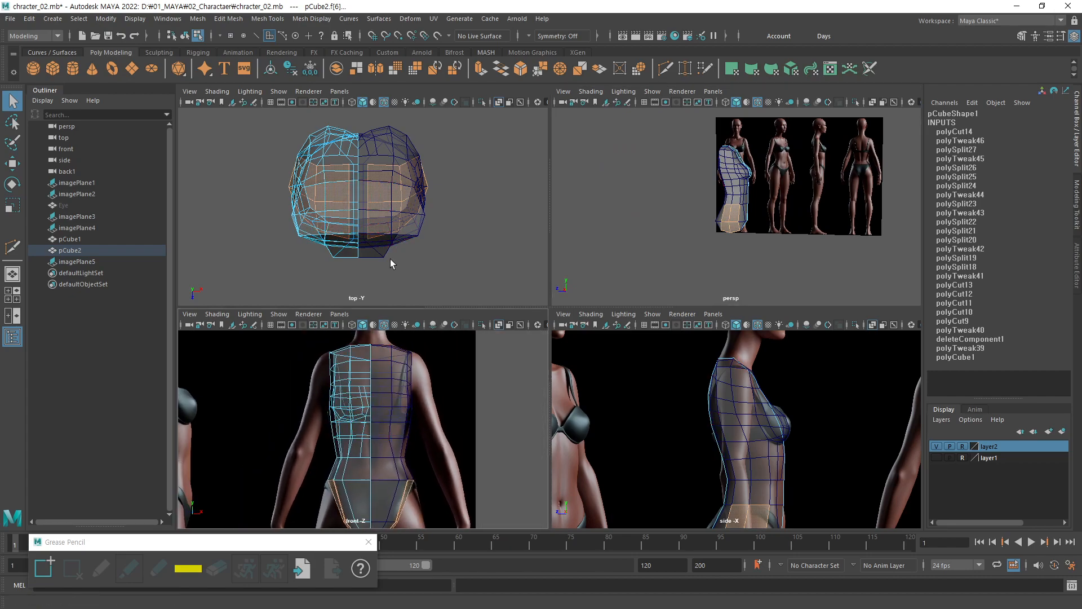
{"action": "left_click", "coordinate": [339, 91]}
{"action": "mouse_move", "coordinate": [409, 128]}
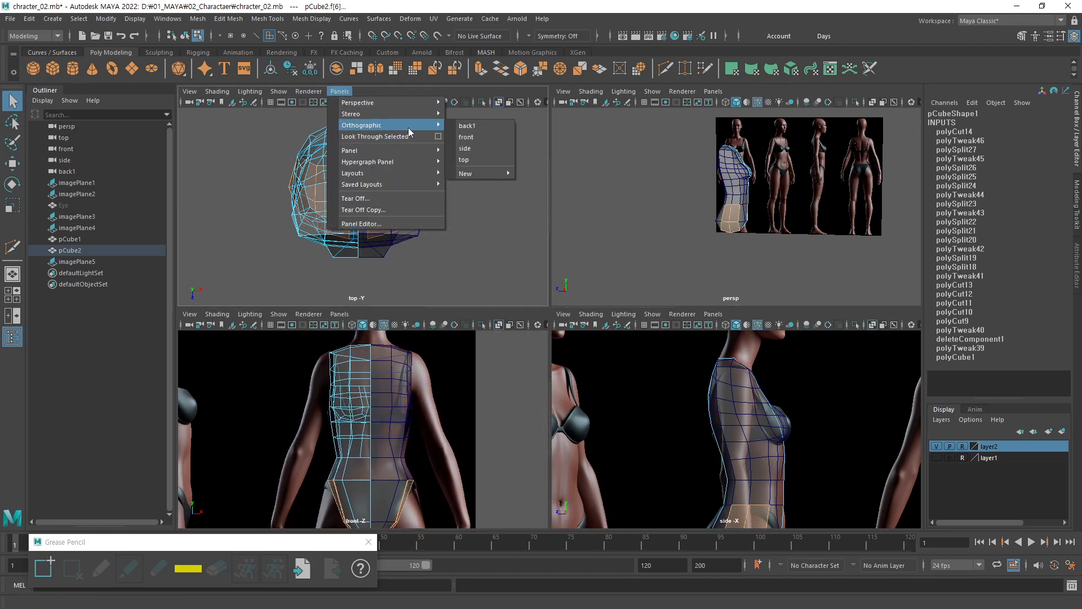
{"action": "left_click", "coordinate": [482, 138]}
{"action": "middle_click_drag", "start_coordinate": [384, 245], "coordinate": [461, 252], "text": "alt"}
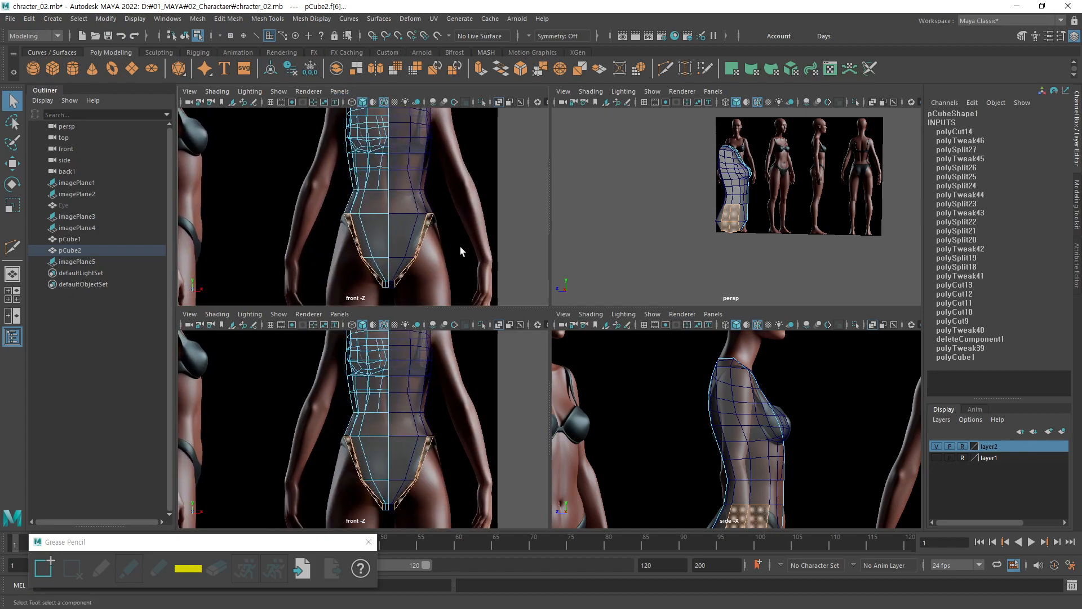
Switch the duplicate front view to the back1 orthographic camera and frame the pelvis in both views.
{"action": "left_click", "coordinate": [340, 314]}
{"action": "mouse_move", "coordinate": [394, 348]}
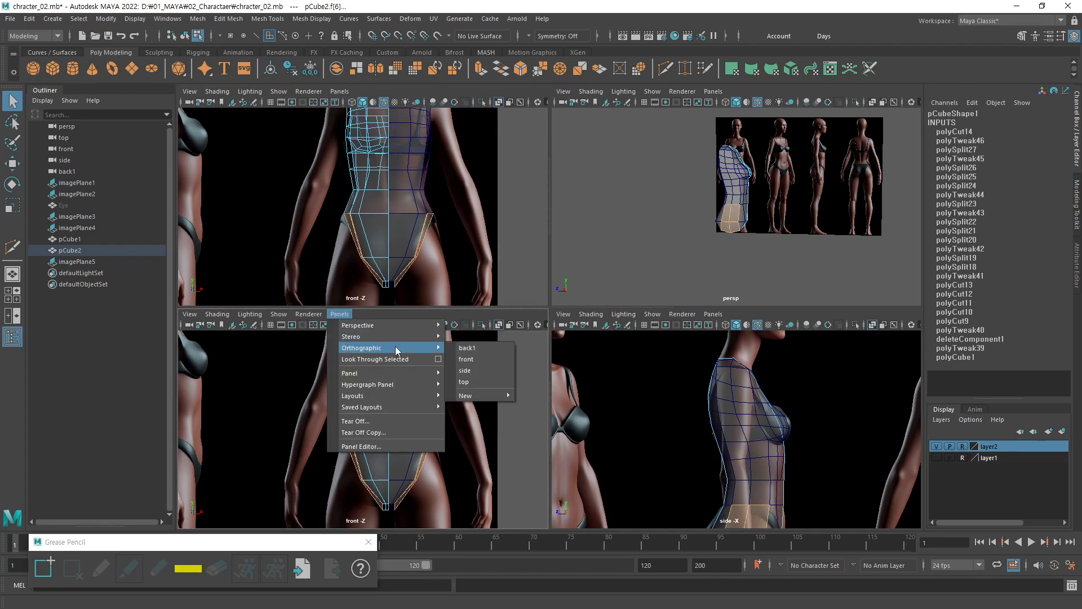
{"action": "left_click", "coordinate": [483, 348]}
{"action": "scroll", "coordinate": [424, 398], "scroll_direction": "down", "scroll_amount": 6}
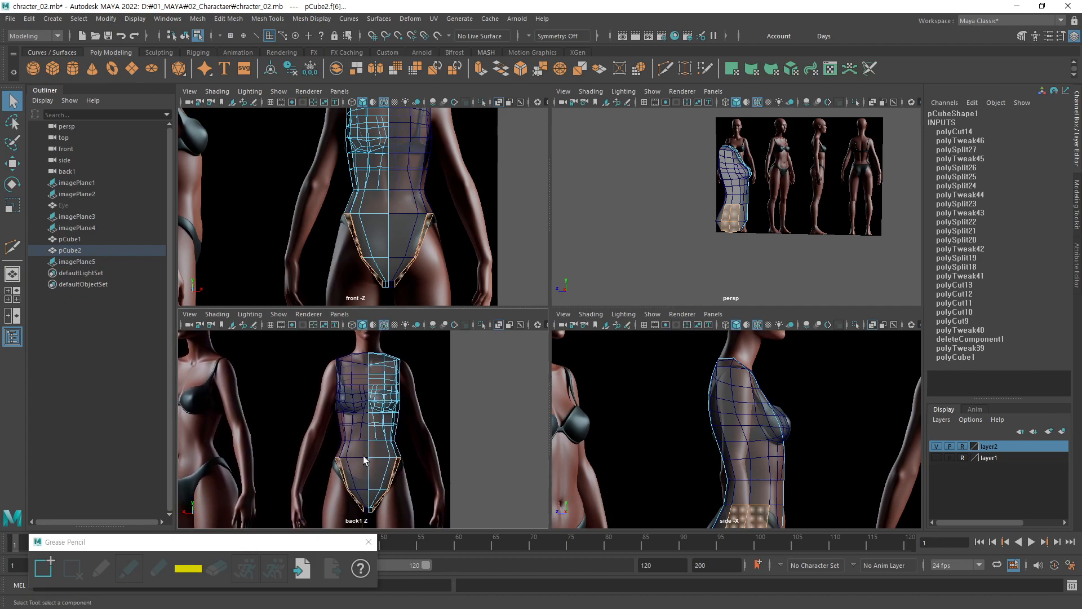
{"action": "scroll", "coordinate": [361, 461], "scroll_direction": "up", "scroll_amount": 5}
{"action": "middle_click_drag", "start_coordinate": [361, 461], "coordinate": [402, 456], "text": "alt"}
{"action": "right_click_drag", "start_coordinate": [384, 455], "coordinate": [415, 455], "text": "alt"}
{"action": "middle_click_drag", "start_coordinate": [428, 289], "coordinate": [420, 261], "text": "alt"}
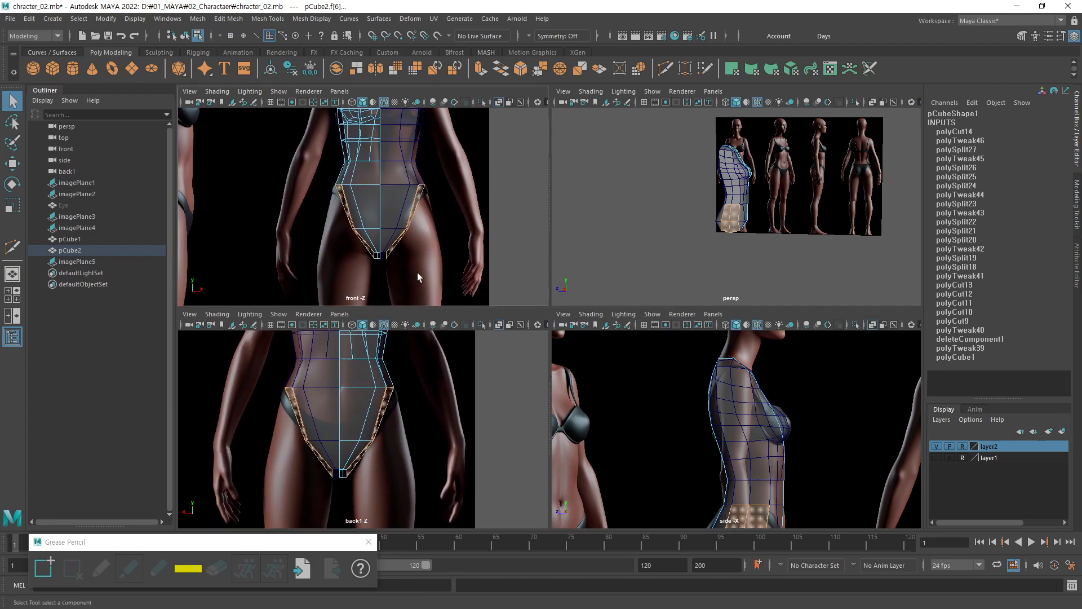
Extrude the selected pelvis side faces and move them slightly outward and down in the back view.
{"action": "key", "text": "space"}
{"action": "scroll", "coordinate": [535, 383], "scroll_direction": "down", "scroll_amount": 3}
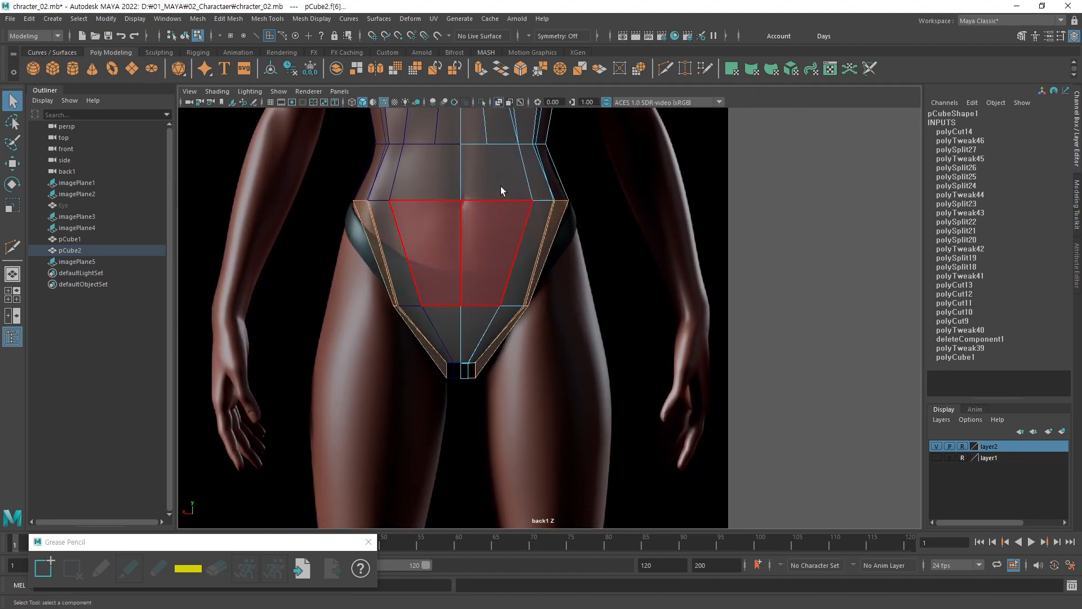
{"action": "left_click", "coordinate": [477, 73]}
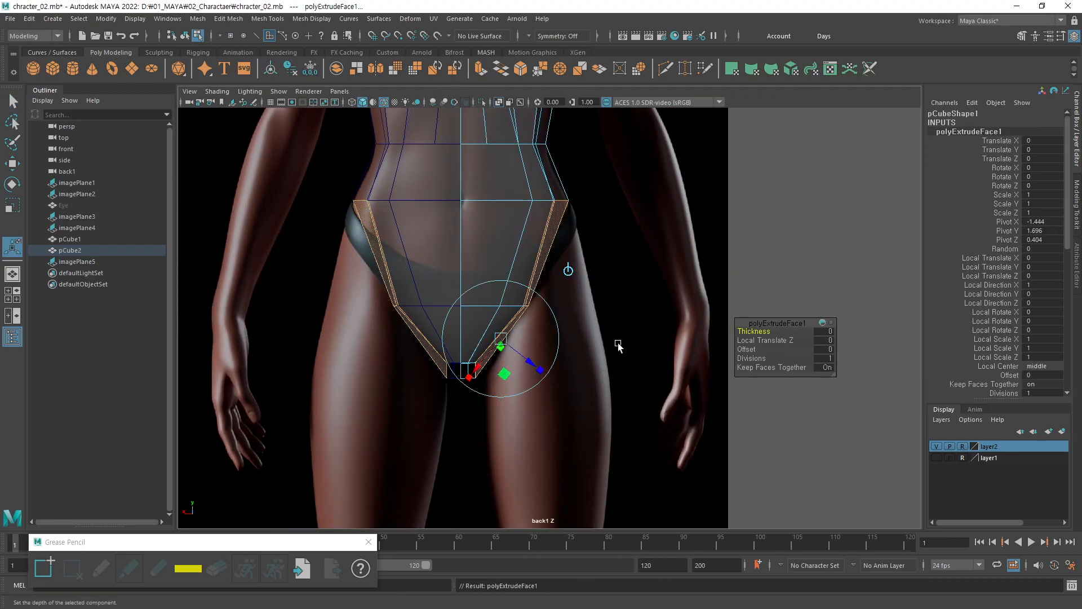
{"action": "key", "text": "w"}
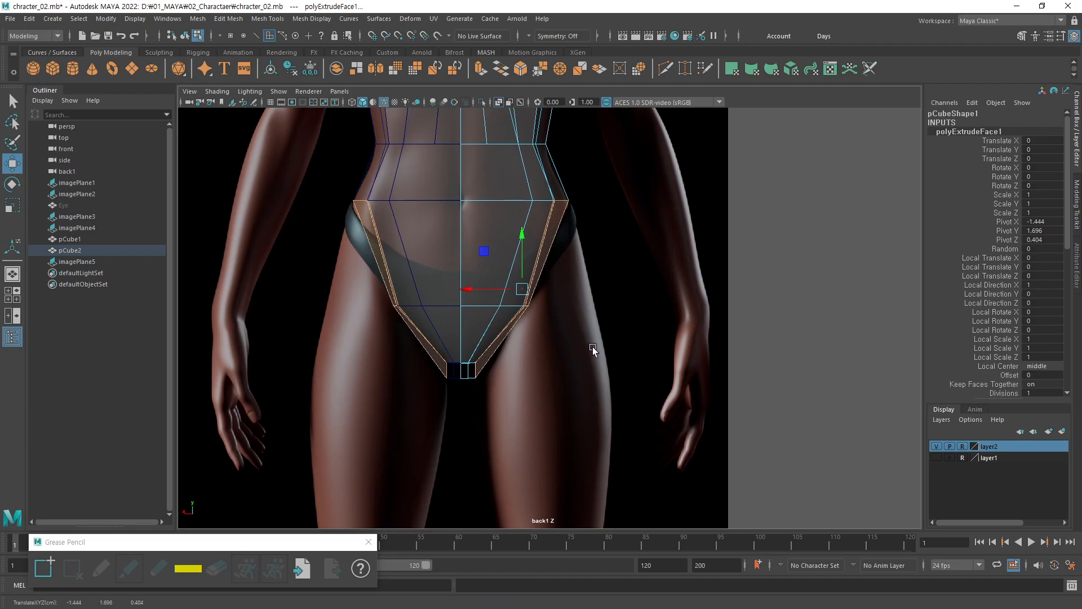
{"action": "middle_click_drag", "start_coordinate": [590, 345], "coordinate": [617, 331], "text": "ctrl"}
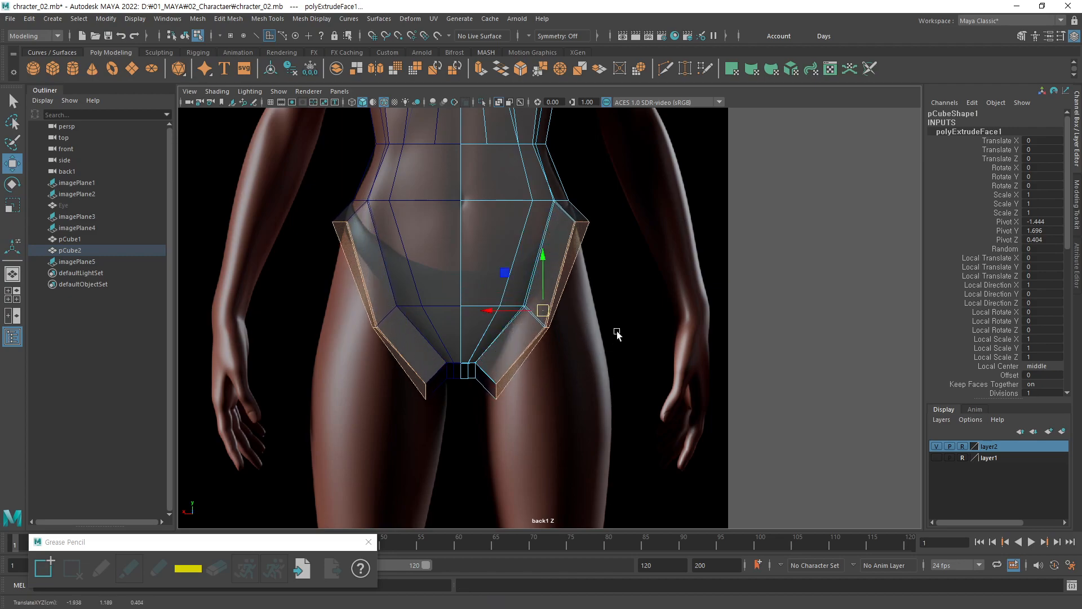
{"action": "middle_click_drag", "start_coordinate": [621, 378], "coordinate": [613, 371], "text": "ctrl"}
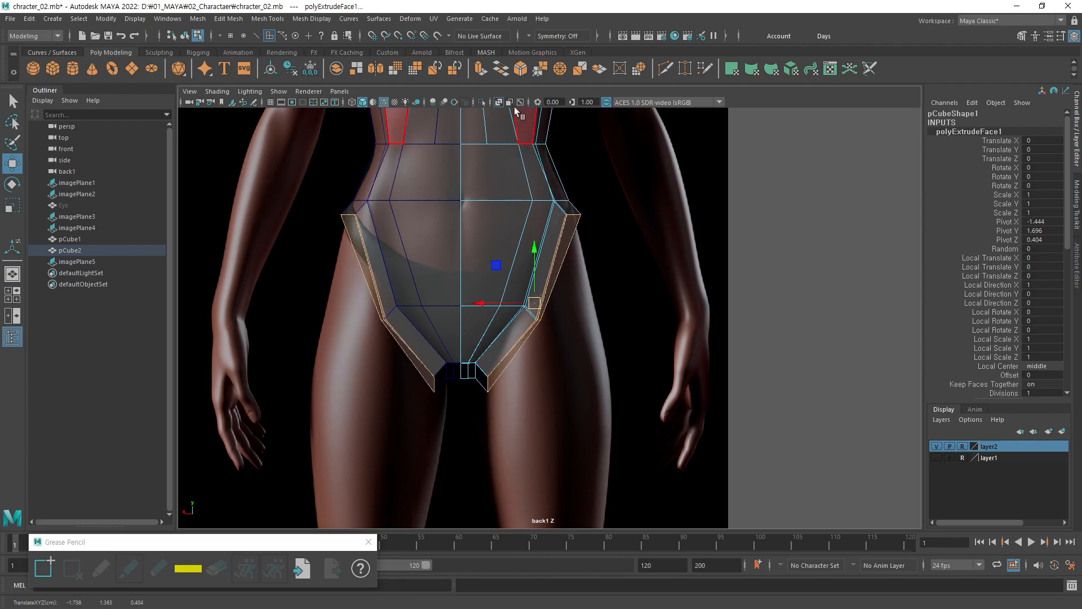
Extrude the leg faces two more times, moving each new section further down and outward along the thigh.
{"action": "left_click", "coordinate": [481, 69]}
{"action": "key", "text": "w"}
{"action": "middle_click_drag", "start_coordinate": [616, 354], "coordinate": [628, 399]}
{"action": "key", "text": "ctrl+e"}
{"action": "key", "text": "w"}
Move the first lower vertex of the inner thigh inward and up toward the crotch in the back view.
{"action": "right_click_drag", "start_coordinate": [575, 407], "coordinate": [722, 382], "text": "alt"}
{"action": "middle_click_drag", "start_coordinate": [544, 419], "coordinate": [579, 370], "text": "alt"}
{"action": "right_click_drag", "start_coordinate": [515, 403], "coordinate": [560, 391], "text": "alt"}
{"action": "middle_click_drag", "start_coordinate": [489, 428], "coordinate": [505, 407], "text": "alt"}
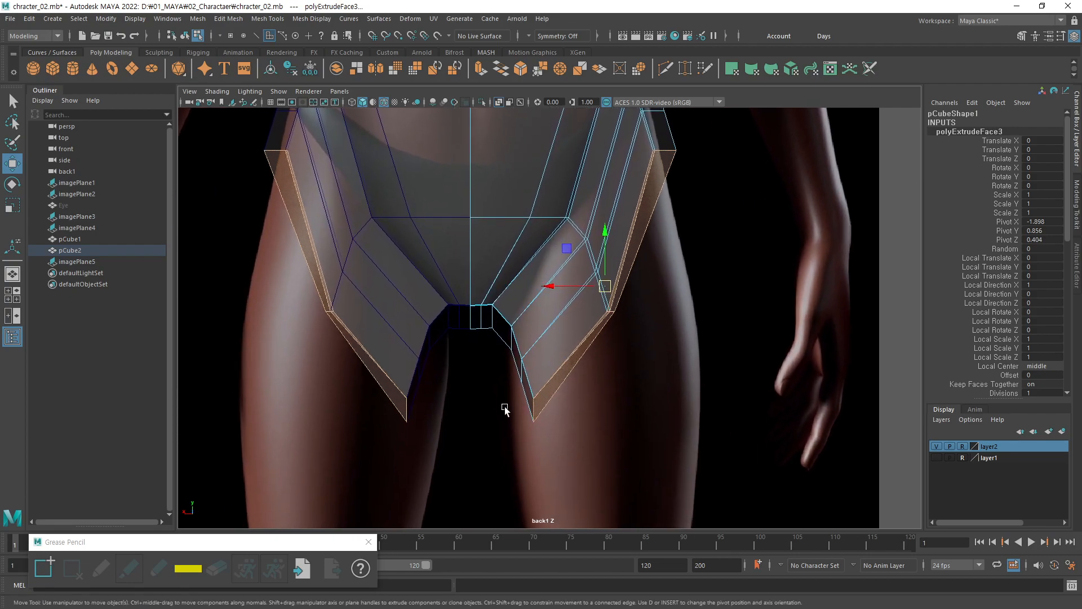
{"action": "right_click_drag", "start_coordinate": [505, 410], "coordinate": [575, 382], "text": "alt"}
{"action": "key", "text": "F9"}
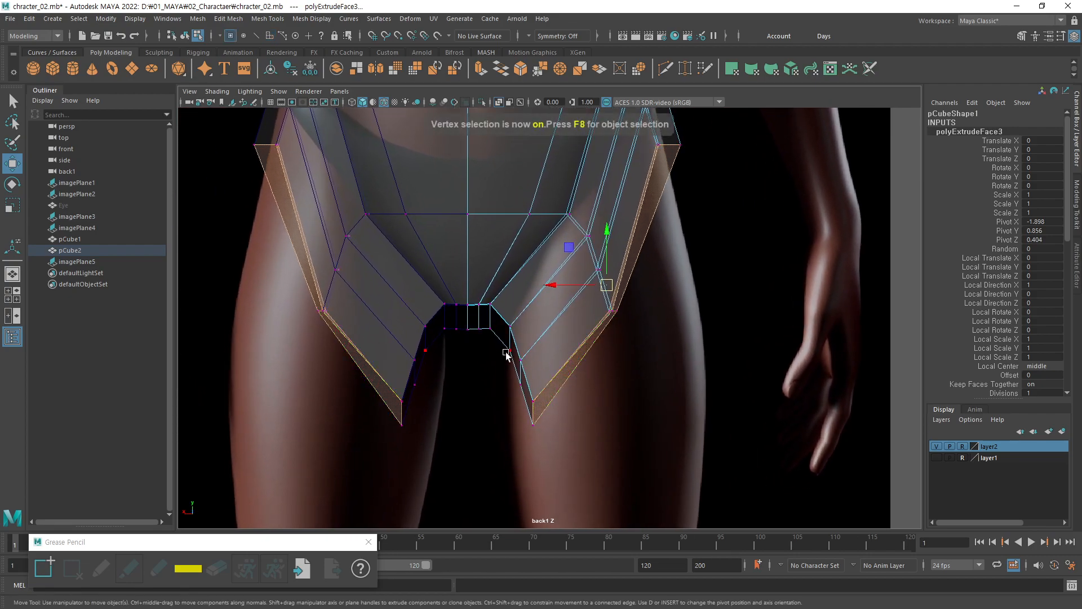
{"action": "left_click_drag", "start_coordinate": [503, 343], "coordinate": [512, 367]}
{"action": "middle_click_drag", "start_coordinate": [542, 409], "coordinate": [524, 398]}
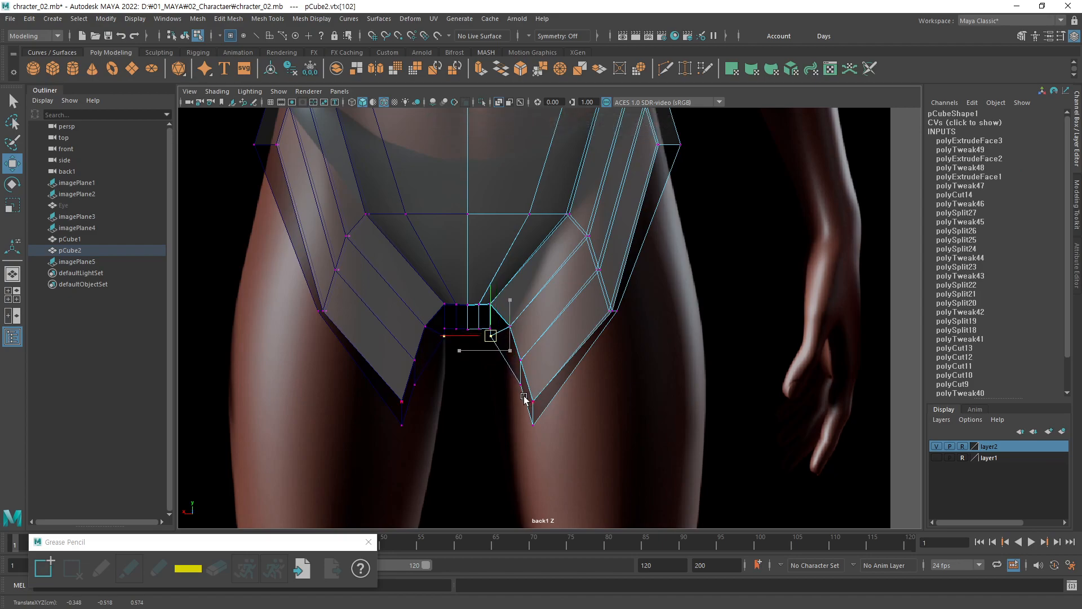
Move the crotch's bottom edge vertices toward the centre line and raise the adjoining inner thigh vertex slightly.
{"action": "right_click_drag", "start_coordinate": [449, 356], "coordinate": [678, 331], "text": "alt"}
{"action": "middle_click_drag", "start_coordinate": [410, 387], "coordinate": [558, 348], "text": "alt"}
{"action": "right_click_drag", "start_coordinate": [586, 343], "coordinate": [810, 316], "text": "alt"}
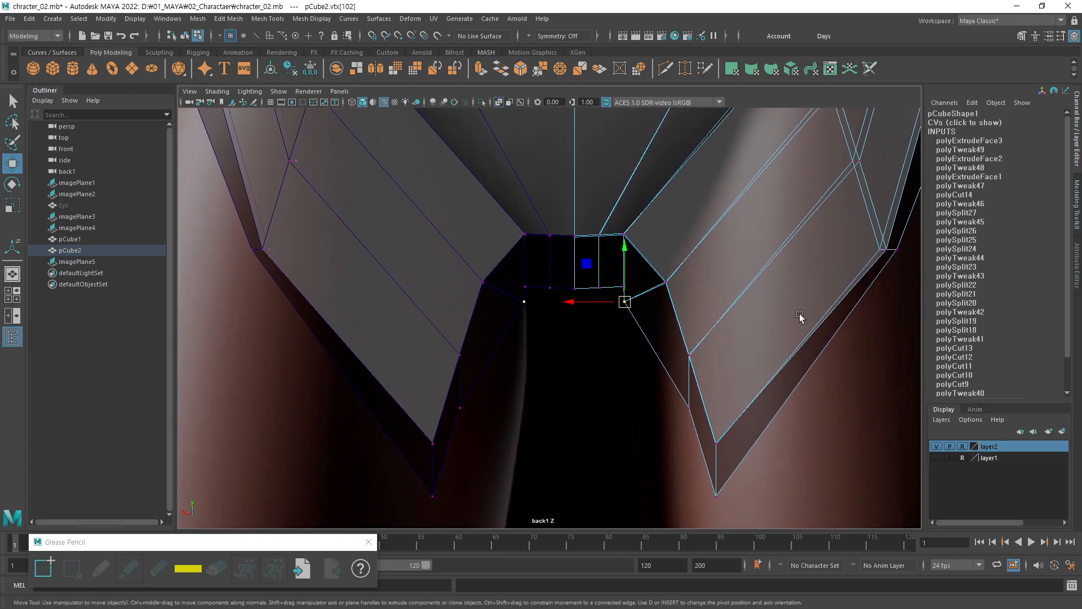
{"action": "middle_click_drag", "start_coordinate": [595, 349], "coordinate": [547, 349], "text": "alt"}
{"action": "right_click_drag", "start_coordinate": [547, 349], "coordinate": [616, 288], "text": "alt"}
{"action": "left_click_drag", "start_coordinate": [572, 284], "coordinate": [519, 285]}
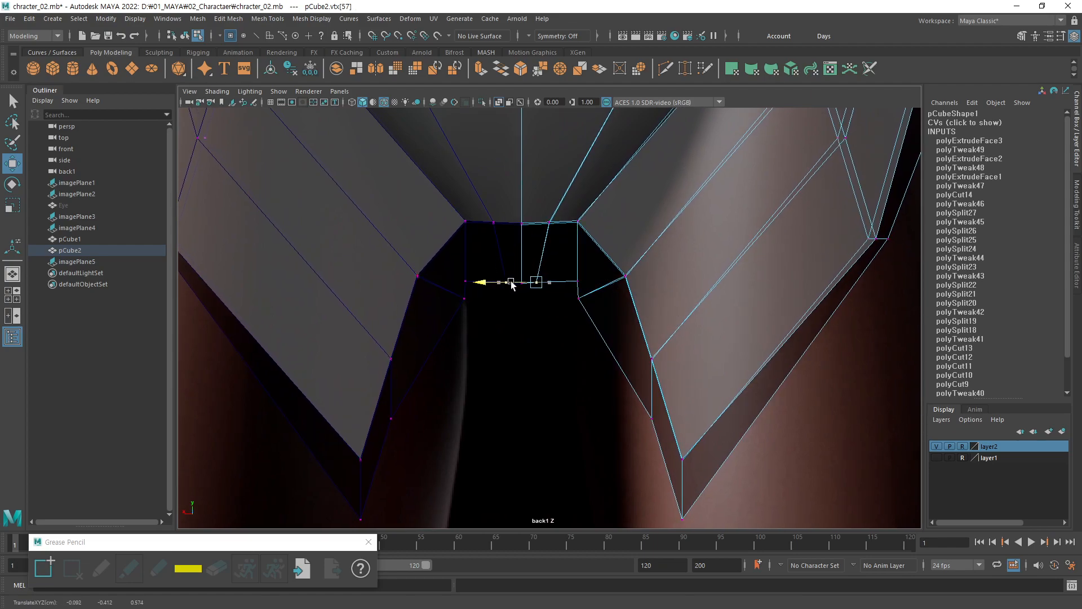
{"action": "left_click_drag", "start_coordinate": [591, 269], "coordinate": [523, 280]}
{"action": "left_click_drag", "start_coordinate": [599, 289], "coordinate": [571, 313]}
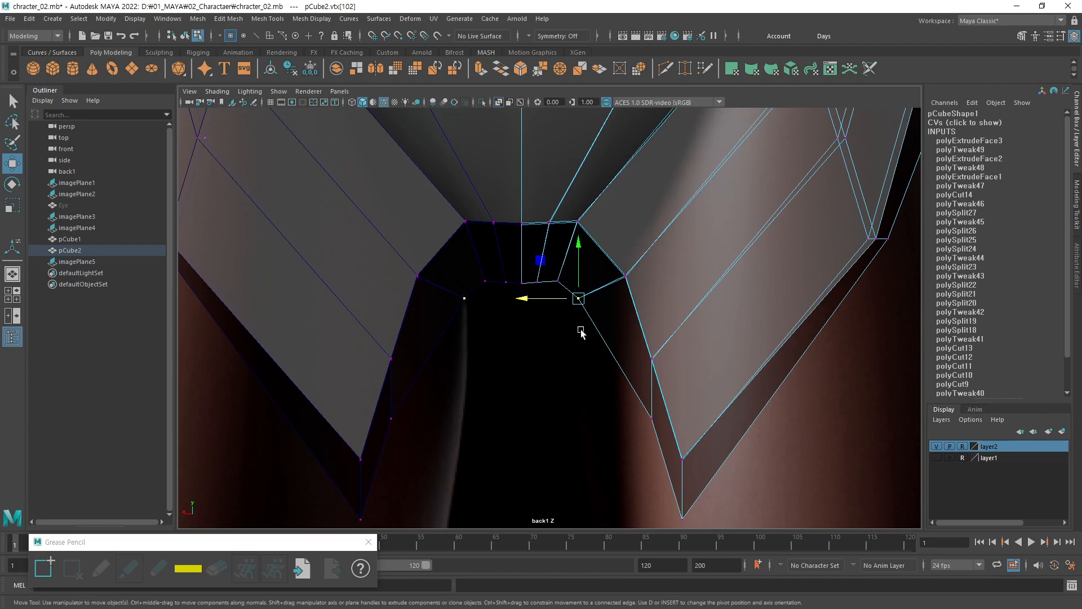
{"action": "middle_click_drag", "start_coordinate": [592, 376], "coordinate": [590, 374]}
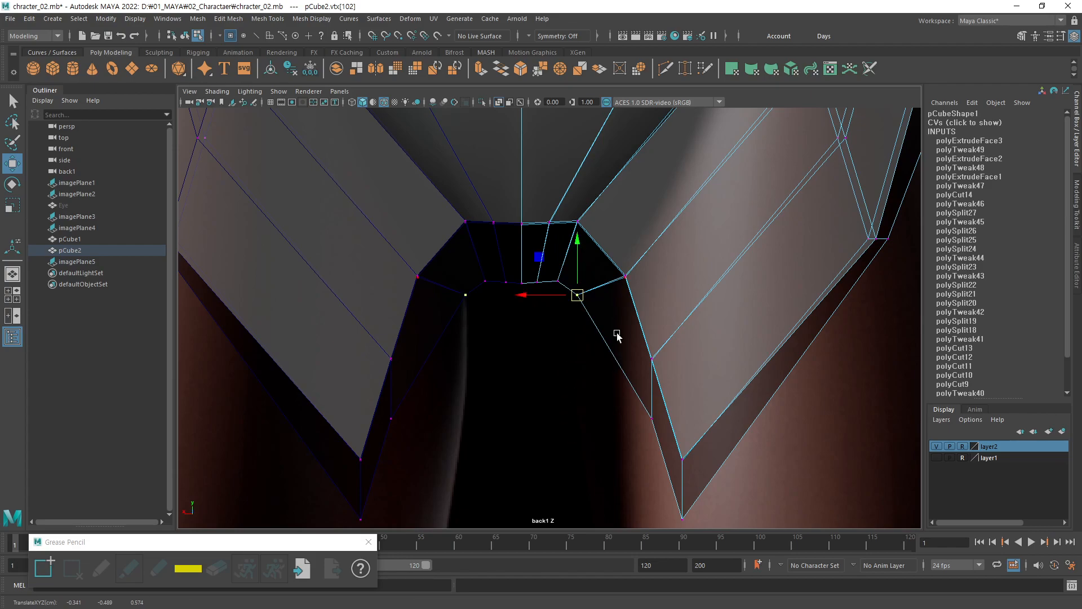
Move the next lower inner thigh vertex inward and up beneath the crotch corner in the front view.
{"action": "middle_click_drag", "start_coordinate": [435, 408], "coordinate": [488, 376], "text": "alt"}
{"action": "key", "text": "space"}
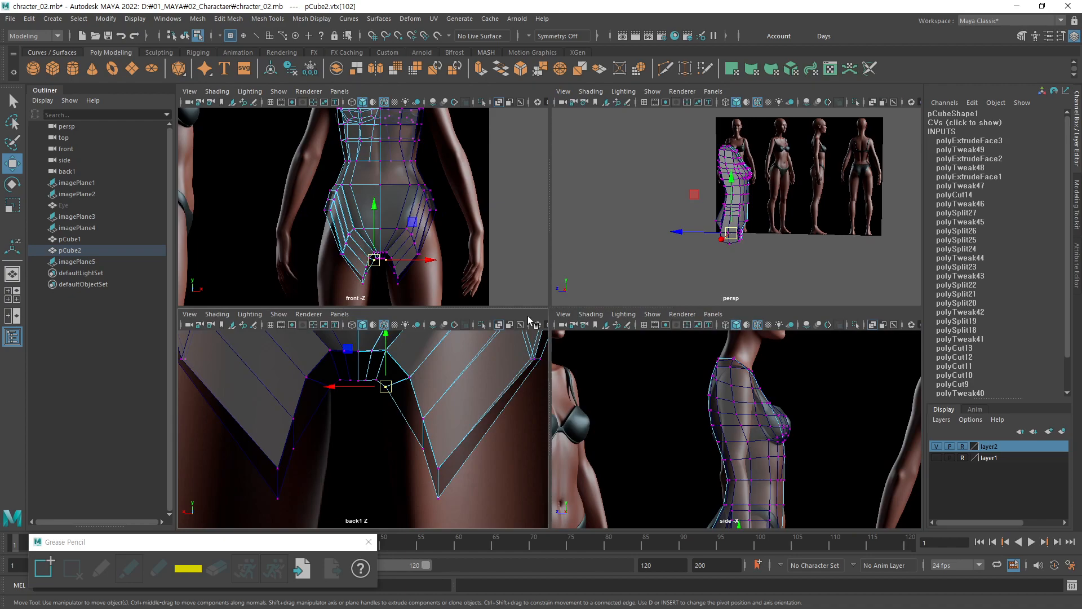
{"action": "key", "text": "space"}
{"action": "middle_click_drag", "start_coordinate": [415, 397], "coordinate": [361, 240], "text": "alt"}
{"action": "right_click_drag", "start_coordinate": [552, 305], "coordinate": [812, 276], "text": "alt"}
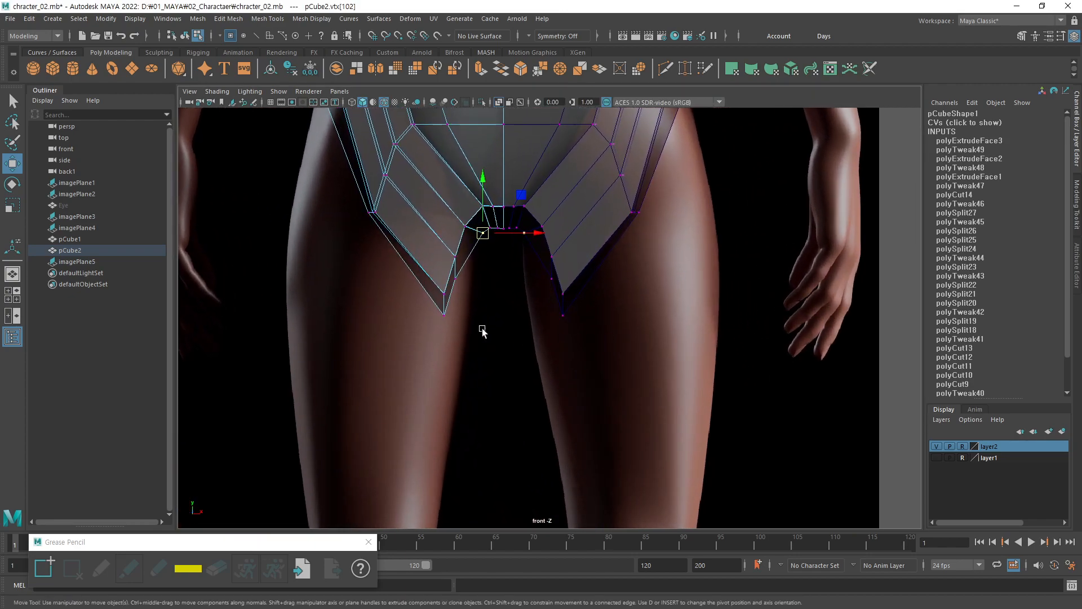
{"action": "right_click_drag", "start_coordinate": [512, 335], "coordinate": [804, 258], "text": "alt"}
{"action": "mouse_move", "coordinate": [470, 266]}
{"action": "middle_mouse_down", "text": "alt"}
{"action": "mouse_move", "coordinate": [522, 309]}
{"action": "mouse_move", "coordinate": [519, 335]}
{"action": "middle_mouse_up", "text": "alt"}
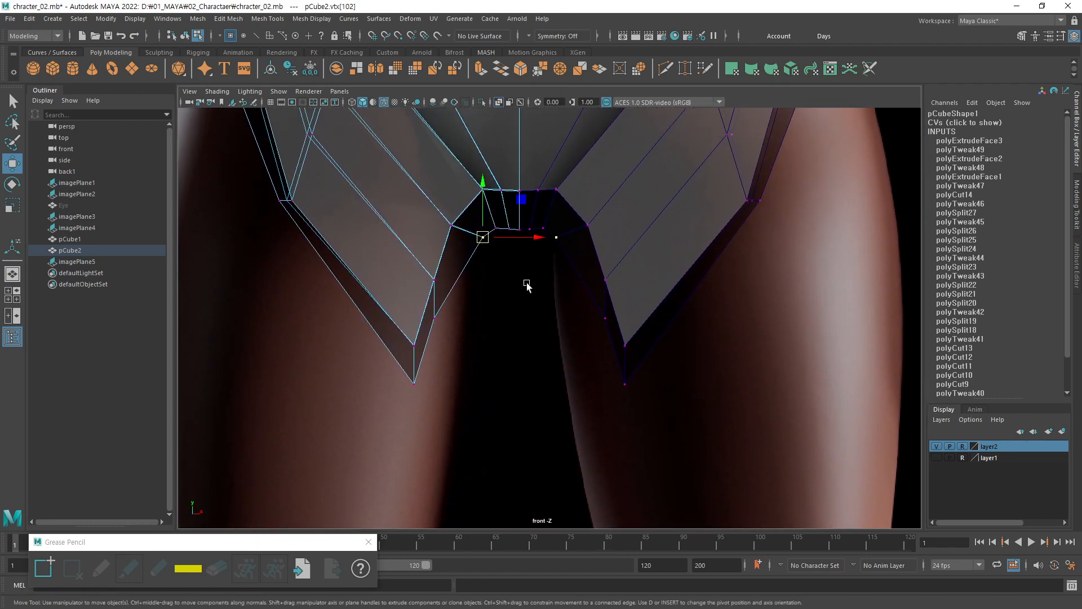
{"action": "left_click_drag", "start_coordinate": [427, 344], "coordinate": [427, 343]}
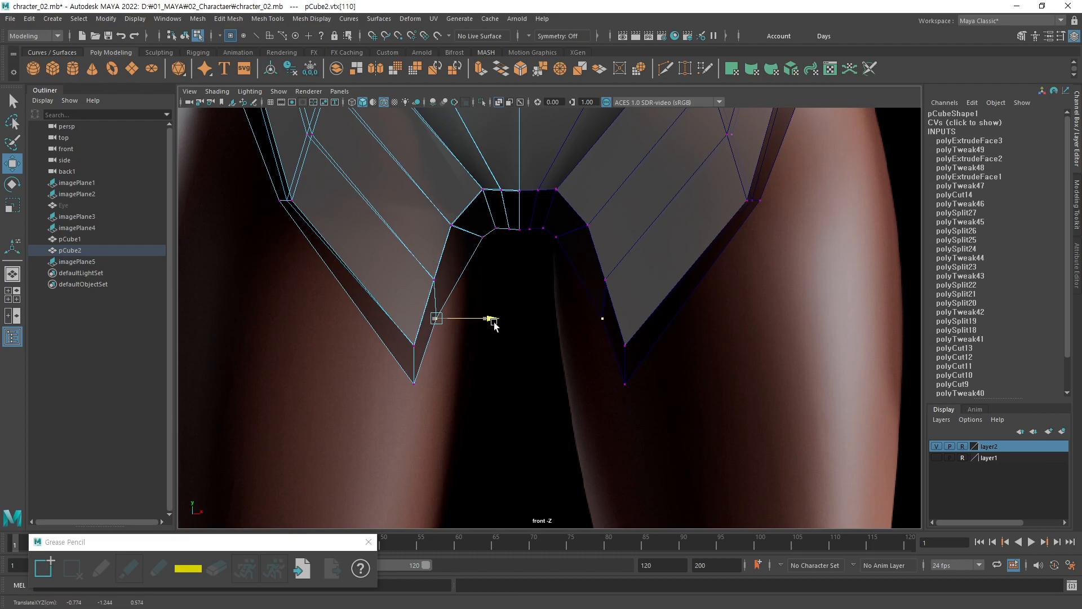
{"action": "left_click_drag", "start_coordinate": [490, 321], "coordinate": [535, 334]}
{"action": "middle_click_drag", "start_coordinate": [508, 374], "coordinate": [511, 332]}
Nudge the inner thigh vertices just below the crotch corner to straighten the inside edge of the leg opening.
{"action": "left_click_drag", "start_coordinate": [566, 264], "coordinate": [553, 297], "text": "shift"}
{"action": "middle_click_drag", "start_coordinate": [582, 314], "coordinate": [575, 297]}
{"action": "key", "text": "q"}
{"action": "left_click_drag", "start_coordinate": [567, 230], "coordinate": [548, 247]}
{"action": "key", "text": "w"}
{"action": "middle_click_drag", "start_coordinate": [580, 274], "coordinate": [577, 275]}
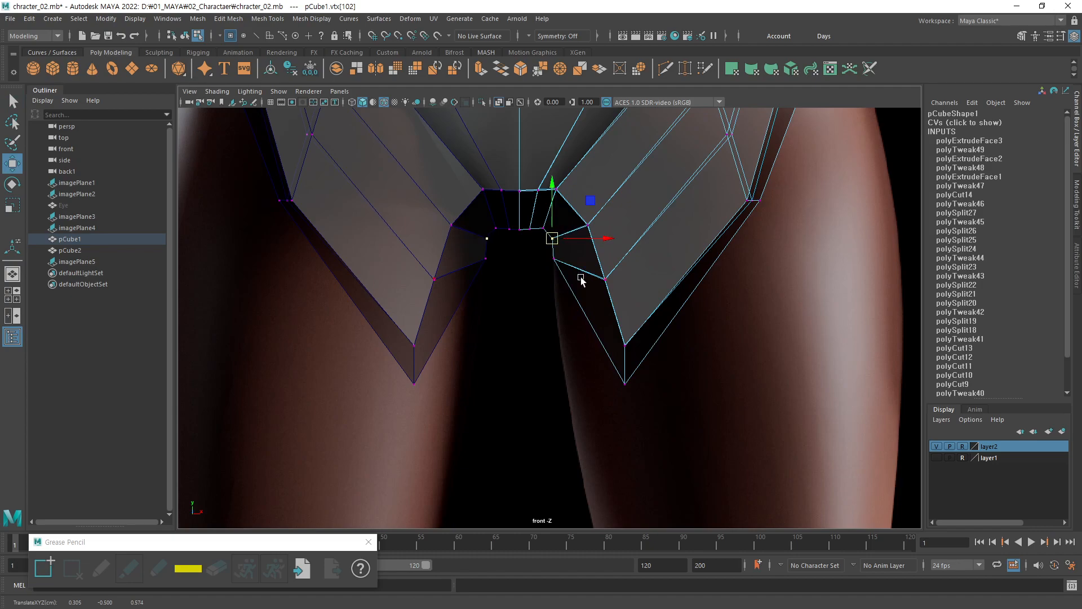
Move the next two vertices outside the crotch up and inward so the leg opening's upper edge follows an arch.
{"action": "left_click_drag", "start_coordinate": [628, 382], "coordinate": [624, 412]}
{"action": "left_click_drag", "start_coordinate": [624, 263], "coordinate": [580, 297]}
{"action": "middle_click_drag", "start_coordinate": [643, 311], "coordinate": [635, 284]}
{"action": "left_click_drag", "start_coordinate": [572, 204], "coordinate": [597, 235]}
{"action": "middle_click_drag", "start_coordinate": [630, 276], "coordinate": [619, 262]}
{"action": "left_click_drag", "start_coordinate": [620, 239], "coordinate": [584, 269]}
{"action": "middle_click_drag", "start_coordinate": [619, 305], "coordinate": [612, 292]}
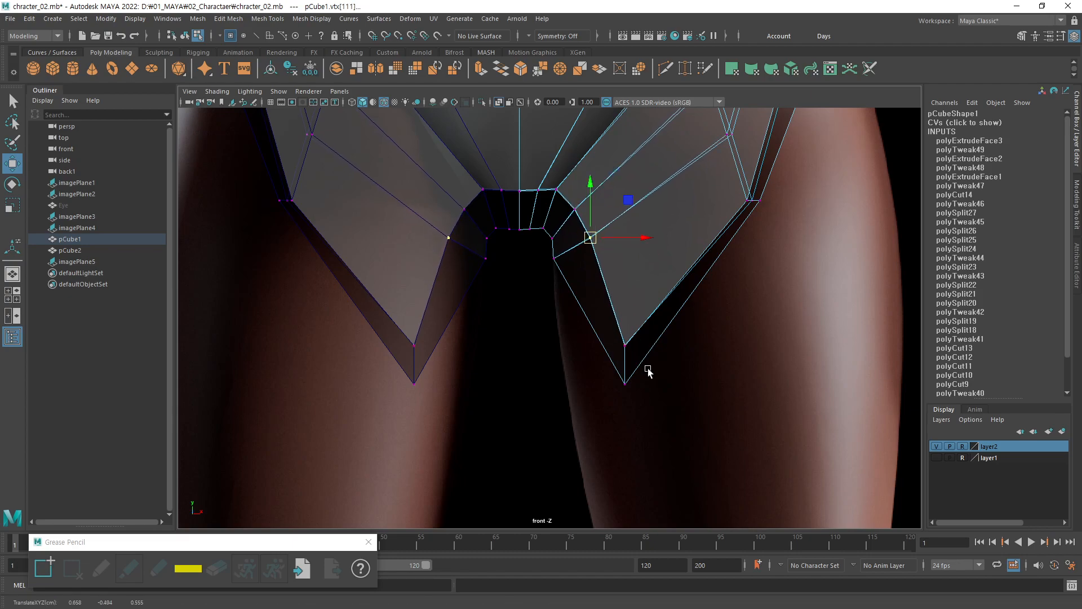
Move the two lowest pointed vertices of the leg up and inward to the base of the inner thigh.
{"action": "left_click_drag", "start_coordinate": [643, 324], "coordinate": [608, 361]}
{"action": "middle_click_drag", "start_coordinate": [666, 369], "coordinate": [646, 295]}
{"action": "left_click_drag", "start_coordinate": [661, 355], "coordinate": [580, 410]}
{"action": "middle_click_drag", "start_coordinate": [667, 421], "coordinate": [588, 314]}
{"action": "left_click_drag", "start_coordinate": [624, 254], "coordinate": [584, 294]}
{"action": "middle_click_drag", "start_coordinate": [624, 333], "coordinate": [620, 325]}
Examine the reshaped pelvis and leg openings in the front and back views.
{"action": "right_click_drag", "start_coordinate": [651, 347], "coordinate": [607, 262], "text": "alt"}
{"action": "middle_click_drag", "start_coordinate": [608, 262], "coordinate": [540, 340], "text": "alt"}
{"action": "right_click_drag", "start_coordinate": [616, 332], "coordinate": [696, 302], "text": "alt"}
{"action": "middle_click_drag", "start_coordinate": [614, 308], "coordinate": [602, 318], "text": "alt"}
{"action": "right_click_drag", "start_coordinate": [540, 325], "coordinate": [593, 270], "text": "alt"}
{"action": "middle_click_drag", "start_coordinate": [594, 270], "coordinate": [607, 276], "text": "alt"}
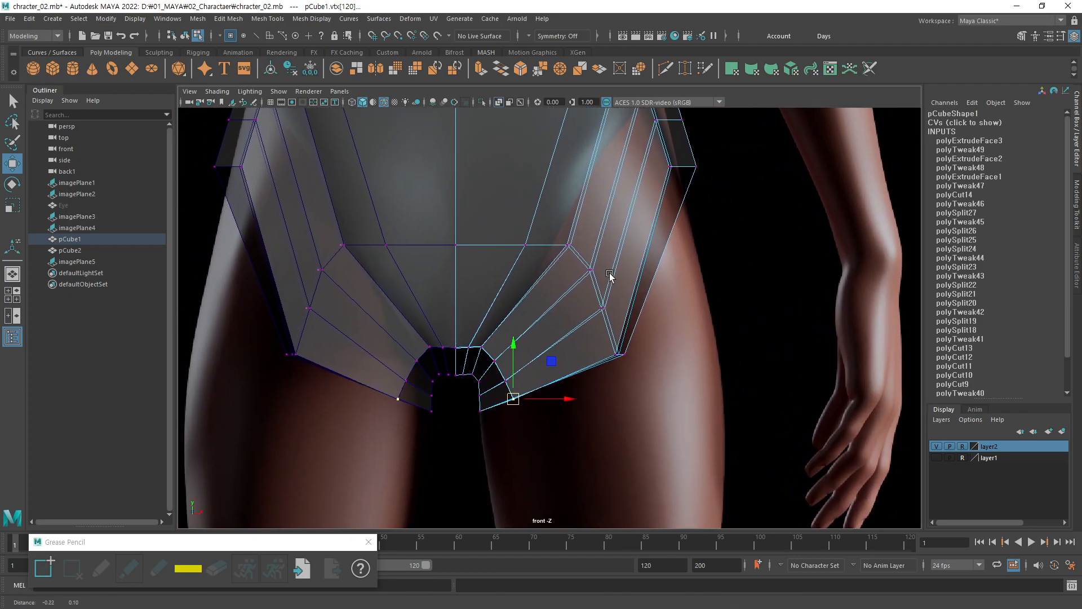
{"action": "right_click_drag", "start_coordinate": [607, 276], "coordinate": [580, 334], "text": "alt"}
{"action": "key", "text": "space"}
{"action": "key", "text": "space"}
{"action": "middle_click_drag", "start_coordinate": [483, 310], "coordinate": [438, 428], "text": "alt"}
{"action": "middle_click_drag", "start_coordinate": [652, 297], "coordinate": [574, 374], "text": "alt"}
{"action": "right_click_drag", "start_coordinate": [618, 371], "coordinate": [591, 366], "text": "alt"}
{"action": "left_click", "coordinate": [622, 223]}
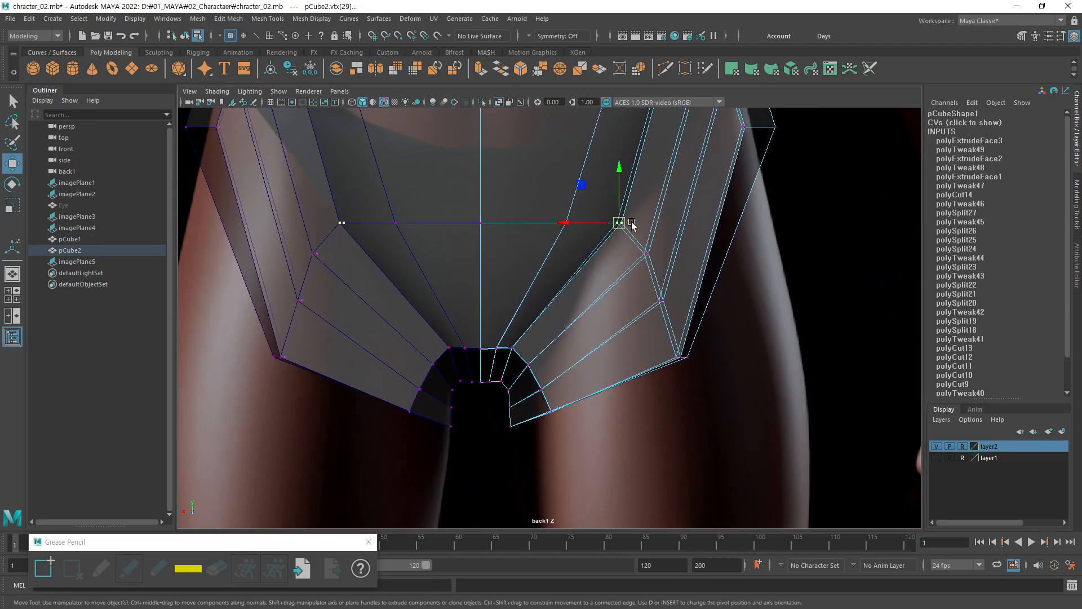
{"action": "middle_click_drag", "start_coordinate": [621, 223], "coordinate": [573, 335], "text": "alt"}
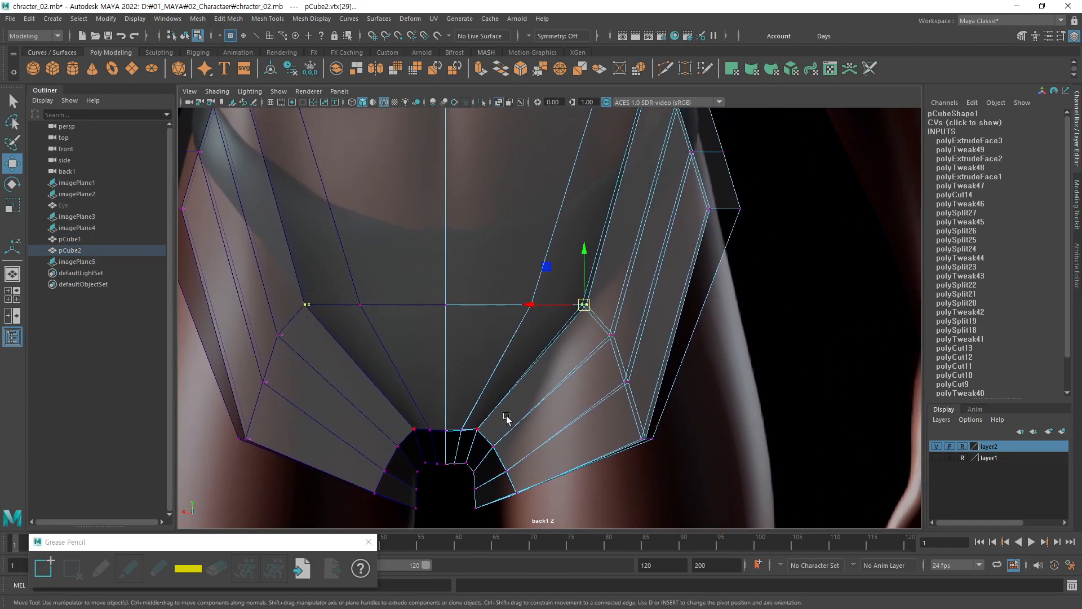
Adjust the crotch's lower corner vertex and shift the neighbouring arch vertex slightly outward and up in the back view.
{"action": "middle_click_drag", "start_coordinate": [492, 428], "coordinate": [529, 302], "text": "alt"}
{"action": "right_click_drag", "start_coordinate": [451, 370], "coordinate": [817, 327], "text": "alt"}
{"action": "middle_click_drag", "start_coordinate": [496, 374], "coordinate": [539, 369], "text": "alt"}
{"action": "right_click_drag", "start_coordinate": [530, 370], "coordinate": [614, 379], "text": "alt"}
{"action": "middle_click_drag", "start_coordinate": [540, 388], "coordinate": [540, 379]}
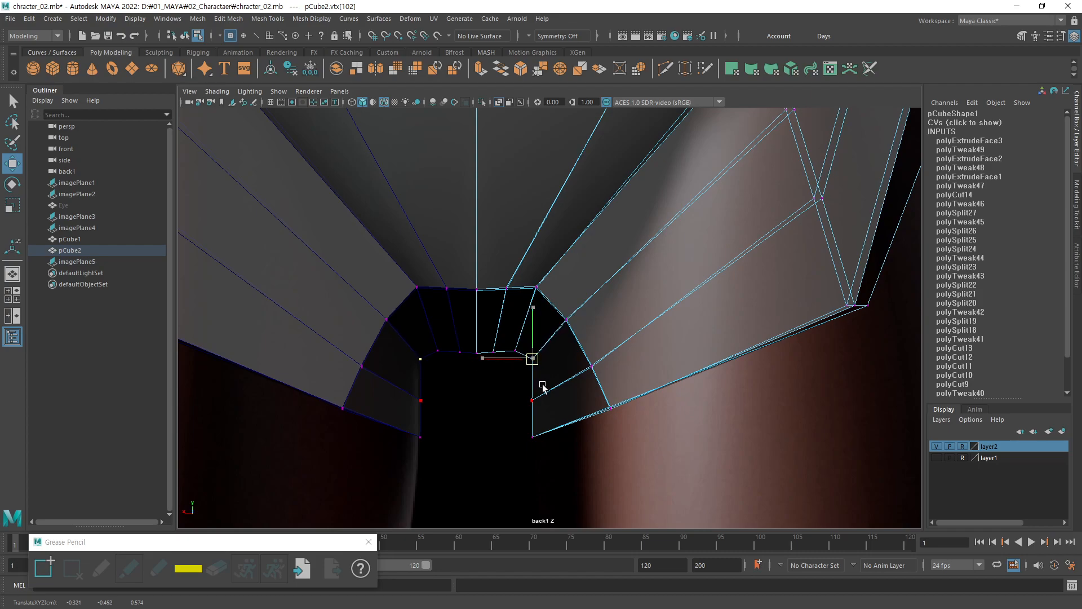
{"action": "key", "text": "q"}
{"action": "key", "text": "w"}
{"action": "left_click", "coordinate": [566, 319]}
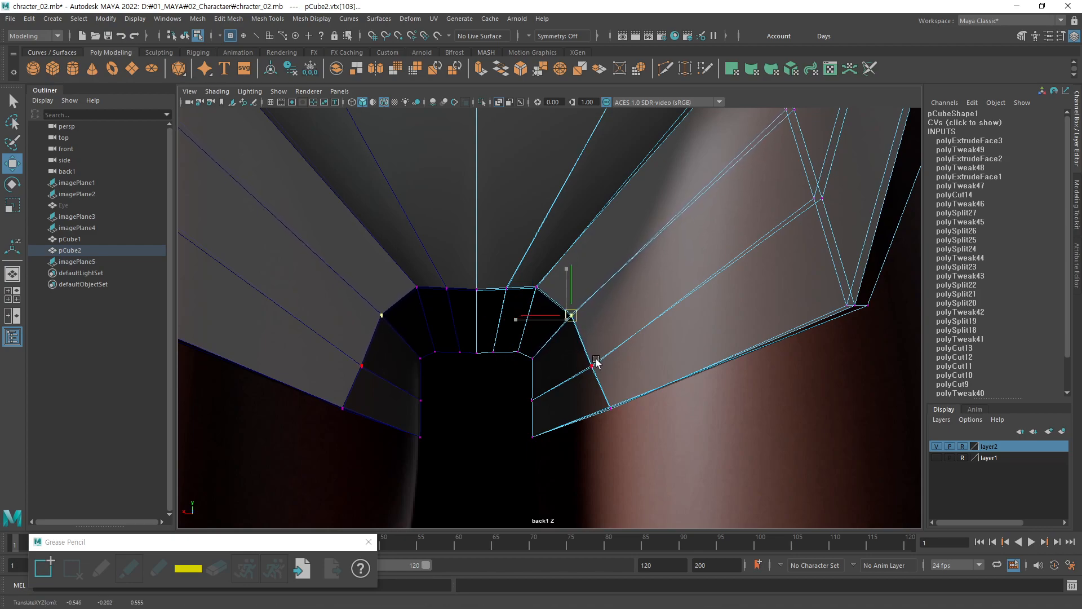
Move the lowest outer hip vertices down along the outer thigh in the back view.
{"action": "scroll", "coordinate": [596, 362], "scroll_direction": "down", "scroll_amount": 5}
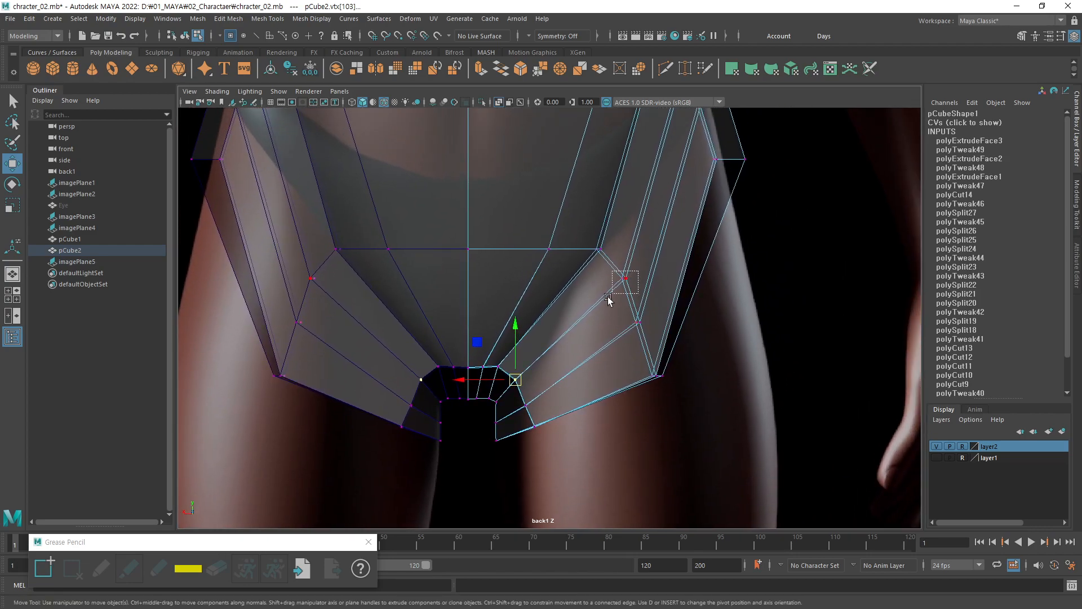
{"action": "left_click_drag", "start_coordinate": [639, 272], "coordinate": [618, 287]}
{"action": "scroll", "coordinate": [600, 381], "scroll_direction": "up", "scroll_amount": 3}
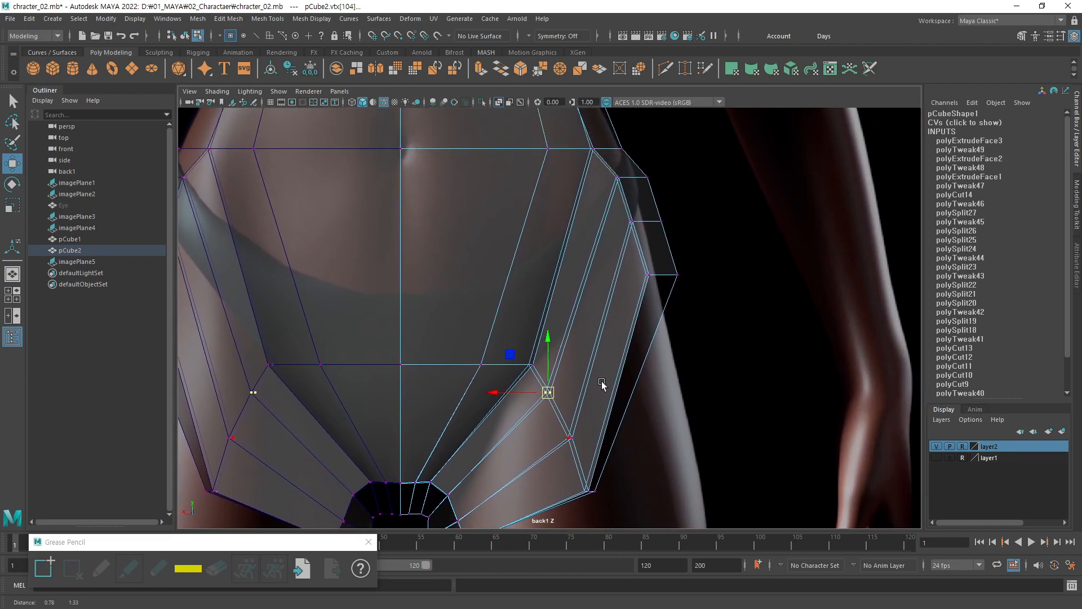
{"action": "scroll", "coordinate": [683, 299], "scroll_direction": "down", "scroll_amount": 2}
{"action": "left_click_drag", "start_coordinate": [712, 253], "coordinate": [633, 289]}
{"action": "scroll", "coordinate": [679, 310], "scroll_direction": "down", "scroll_amount": 4}
{"action": "middle_click_drag", "start_coordinate": [679, 292], "coordinate": [684, 391]}
Move the next two rows of outer hip vertices down to space them evenly along the thigh silhouette.
{"action": "left_click_drag", "start_coordinate": [652, 252], "coordinate": [592, 270]}
{"action": "middle_click_drag", "start_coordinate": [592, 270], "coordinate": [674, 348]}
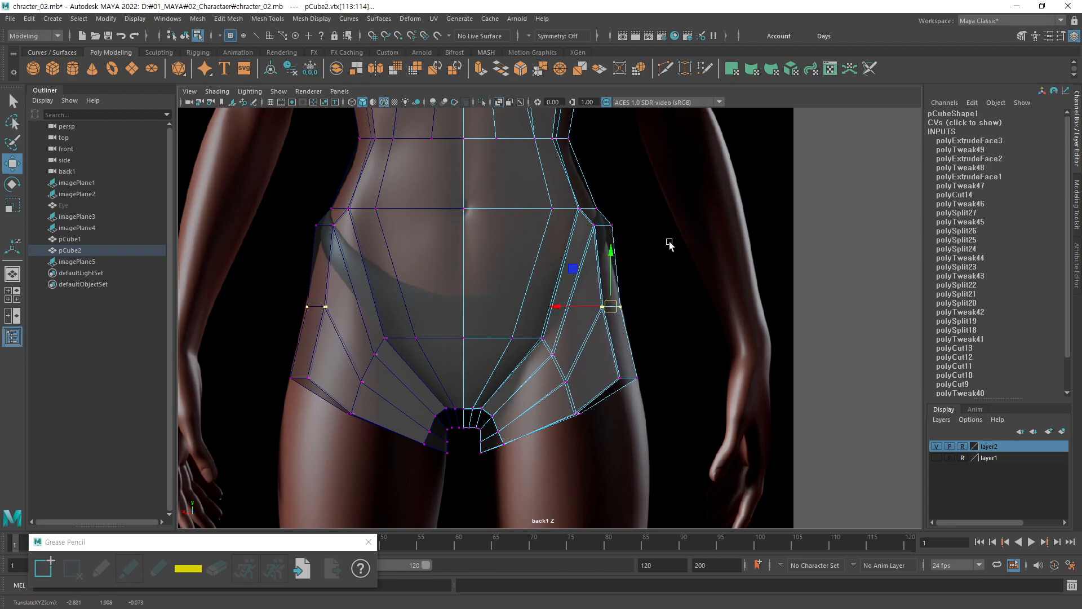
{"action": "left_click_drag", "start_coordinate": [641, 223], "coordinate": [582, 252]}
{"action": "middle_click_drag", "start_coordinate": [581, 251], "coordinate": [648, 286]}
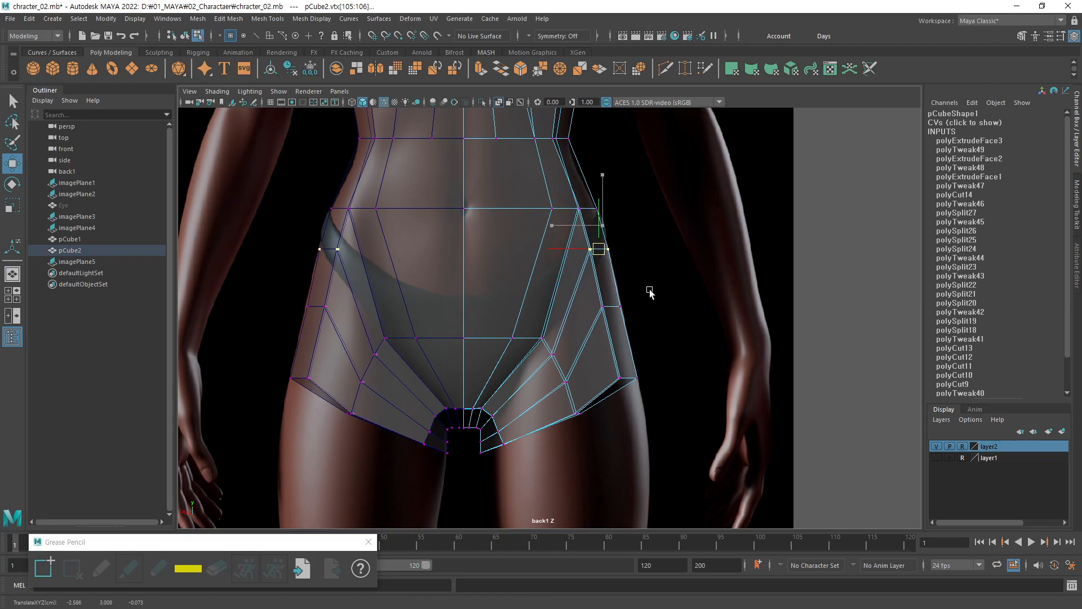
{"action": "left_click_drag", "start_coordinate": [644, 290], "coordinate": [594, 324]}
{"action": "middle_click_drag", "start_coordinate": [657, 327], "coordinate": [655, 313]}
Move the upper thigh crease vertex up and inward and raise the adjacent crotch arch vertex in the back view.
{"action": "middle_click_drag", "start_coordinate": [605, 362], "coordinate": [641, 332], "text": "alt"}
{"action": "right_click_drag", "start_coordinate": [598, 385], "coordinate": [704, 359], "text": "alt"}
{"action": "left_click_drag", "start_coordinate": [581, 343], "coordinate": [583, 341]}
{"action": "middle_click_drag", "start_coordinate": [640, 345], "coordinate": [628, 336]}
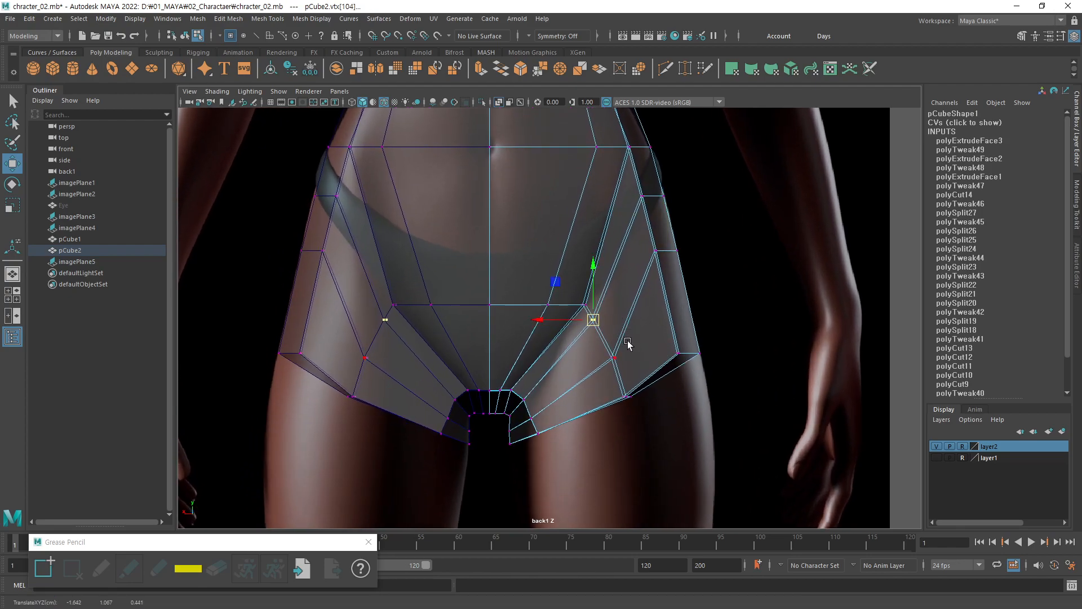
{"action": "left_click", "coordinate": [522, 401]}
{"action": "key", "text": "q"}
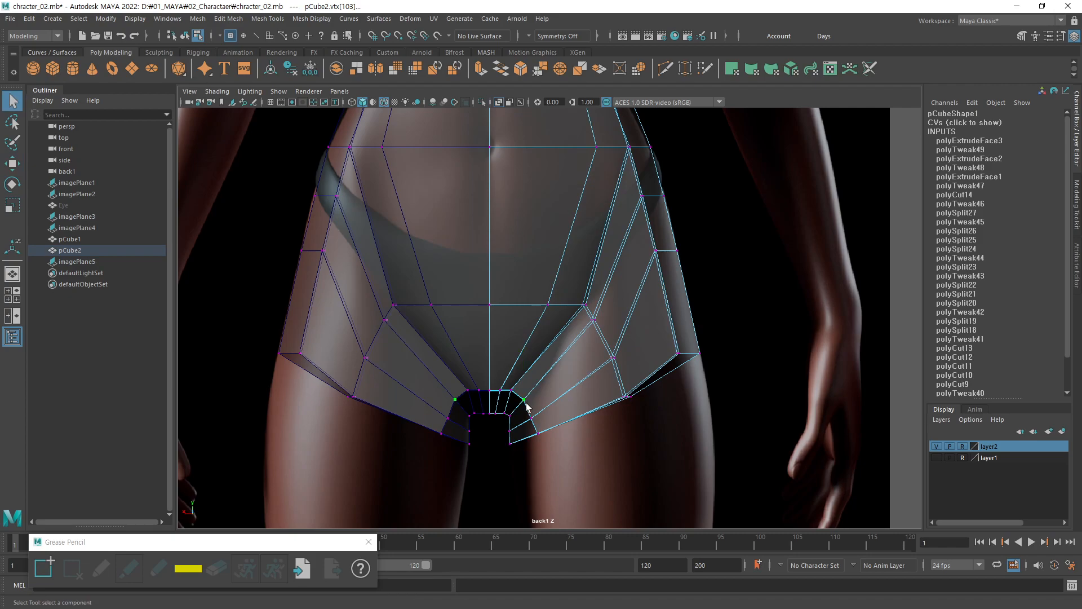
{"action": "key", "text": "w"}
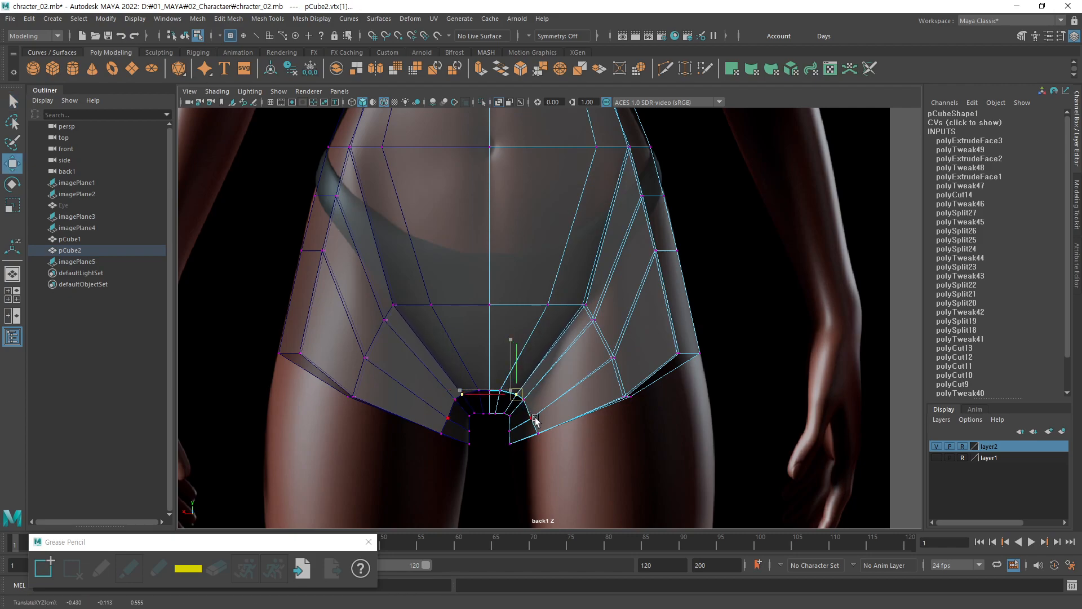
Move the middle thigh vertex up and inward and raise the matching inner thigh vertices closer to the crotch.
{"action": "left_click_drag", "start_coordinate": [639, 343], "coordinate": [602, 371]}
{"action": "middle_click_drag", "start_coordinate": [610, 389], "coordinate": [600, 373]}
{"action": "left_click_drag", "start_coordinate": [544, 411], "coordinate": [524, 427]}
{"action": "middle_click_drag", "start_coordinate": [553, 425], "coordinate": [549, 416]}
{"action": "key", "text": "q"}
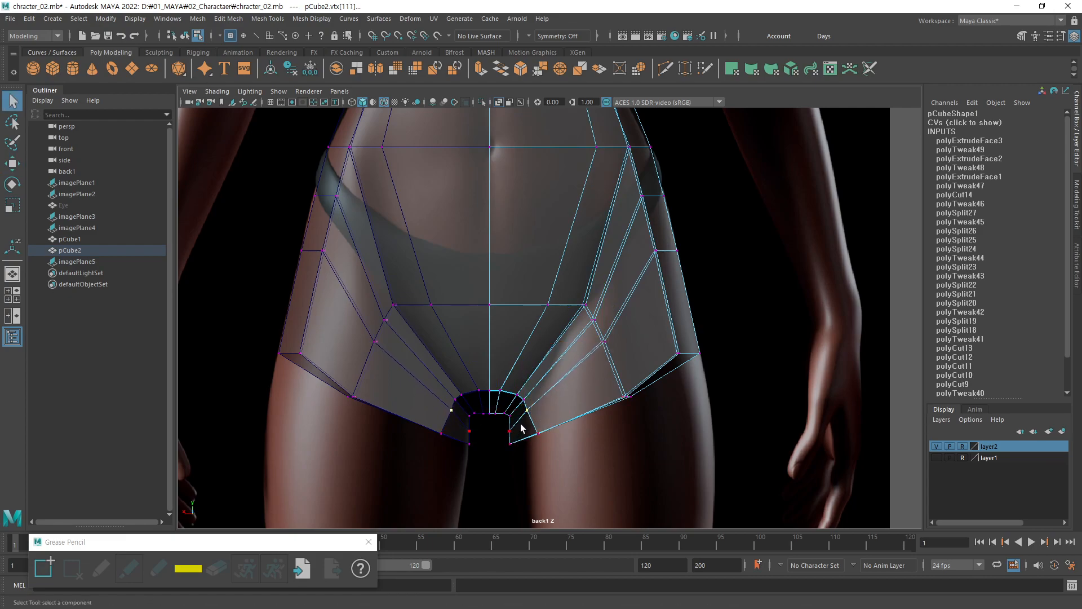
{"action": "key", "text": "w"}
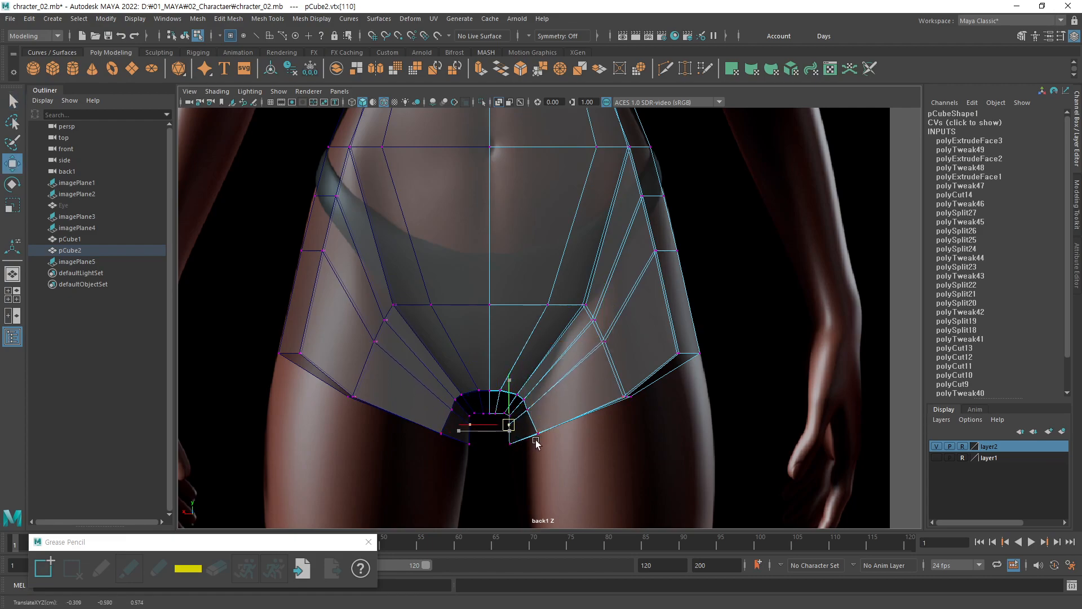
{"action": "middle_click_drag", "start_coordinate": [536, 441], "coordinate": [536, 441]}
Lower the middle outer hip row slightly and fine-tune the two thigh crease vertices below the pelvis corner.
{"action": "left_click_drag", "start_coordinate": [692, 240], "coordinate": [644, 267]}
{"action": "middle_click_drag", "start_coordinate": [668, 314], "coordinate": [669, 317]}
{"action": "left_click_drag", "start_coordinate": [626, 334], "coordinate": [585, 362]}
{"action": "middle_click_drag", "start_coordinate": [607, 368], "coordinate": [606, 364]}
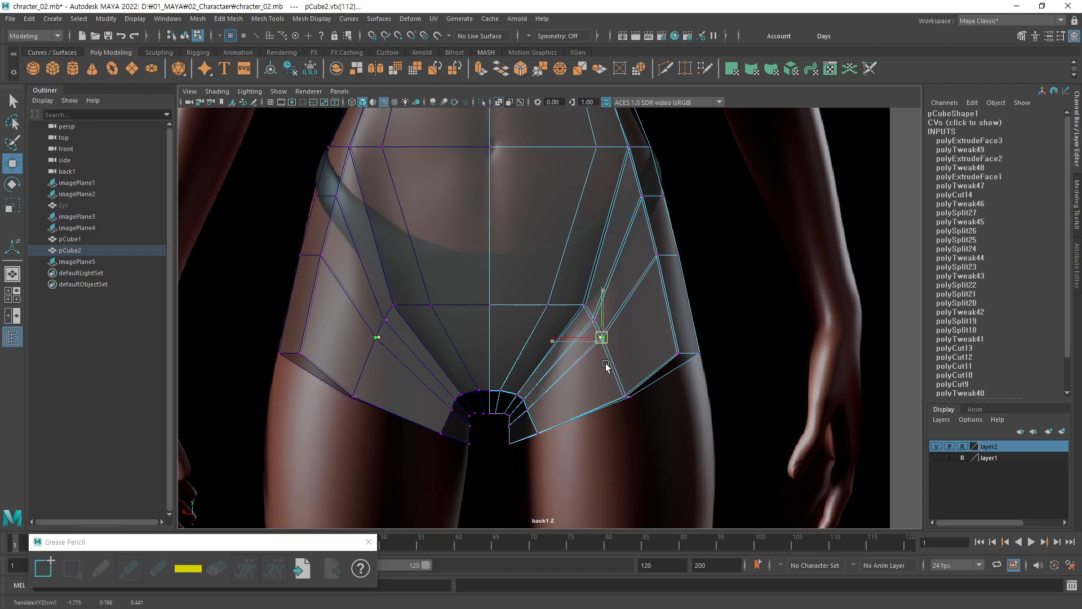
{"action": "key", "text": "q"}
{"action": "left_click_drag", "start_coordinate": [603, 314], "coordinate": [588, 327]}
{"action": "key", "text": "w"}
{"action": "middle_click_drag", "start_coordinate": [607, 346], "coordinate": [605, 343]}
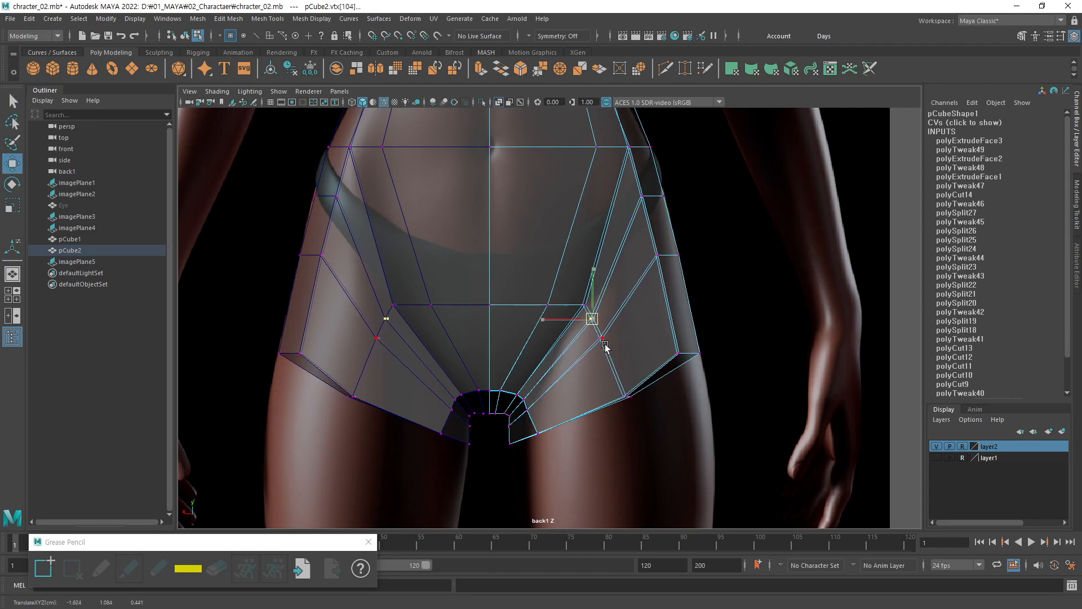
Move the inner vertices of the two outer hip rows slightly outward and down.
{"action": "left_click", "coordinate": [753, 289]}
{"action": "left_click_drag", "start_coordinate": [649, 184], "coordinate": [631, 207]}
{"action": "middle_click_drag", "start_coordinate": [692, 251], "coordinate": [699, 261]}
{"action": "left_click_drag", "start_coordinate": [665, 247], "coordinate": [649, 263]}
{"action": "middle_click_drag", "start_coordinate": [657, 288], "coordinate": [664, 293]}
{"action": "left_click_drag", "start_coordinate": [659, 193], "coordinate": [642, 214]}
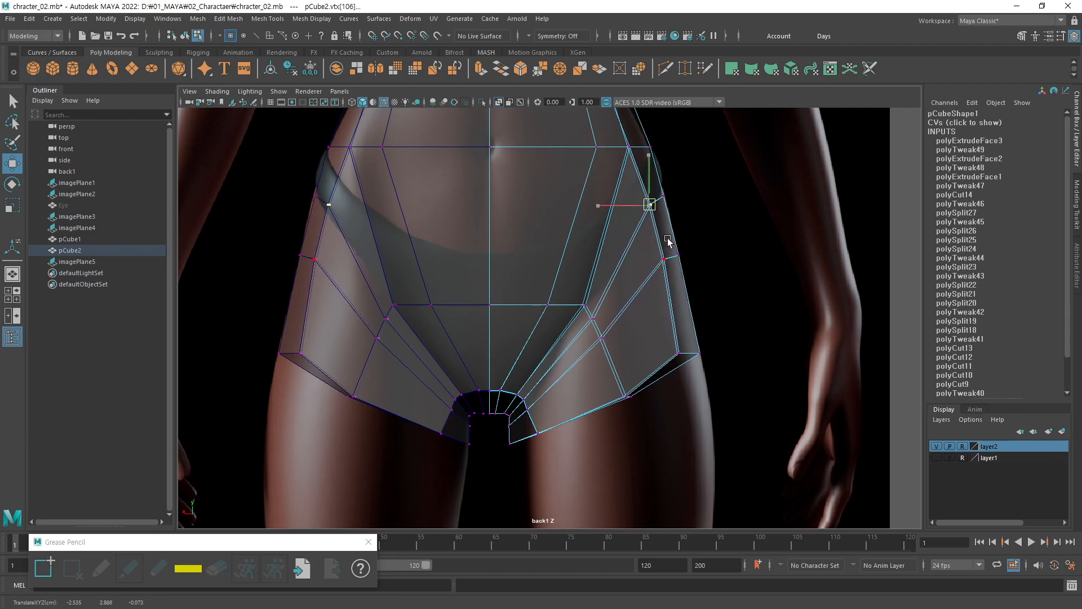
Fine-tune the inner thigh vertices around the crotch arch to smooth its curve in the back view.
{"action": "left_click_drag", "start_coordinate": [553, 422], "coordinate": [525, 447]}
{"action": "middle_click_drag", "start_coordinate": [566, 468], "coordinate": [516, 393]}
{"action": "key", "text": "q"}
{"action": "right_click_drag", "start_coordinate": [515, 393], "coordinate": [569, 365], "text": "alt"}
{"action": "left_click_drag", "start_coordinate": [530, 374], "coordinate": [529, 377]}
{"action": "key", "text": "w"}
{"action": "middle_click_drag", "start_coordinate": [568, 393], "coordinate": [574, 394]}
{"action": "key", "text": "q"}
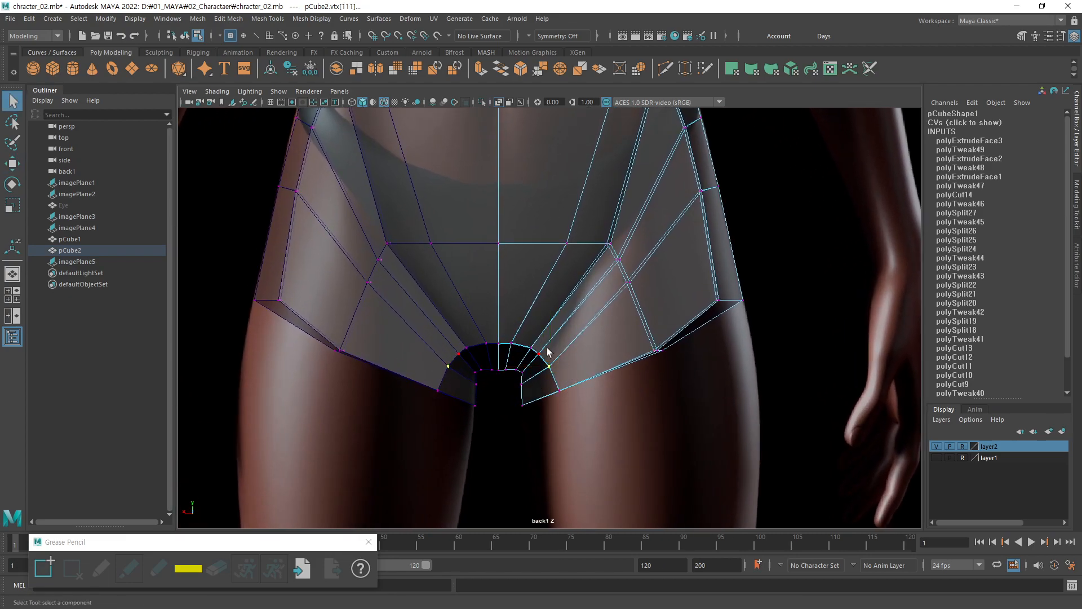
{"action": "left_click", "coordinate": [530, 363]}
{"action": "key", "text": "w"}
{"action": "left_click", "coordinate": [554, 366]}
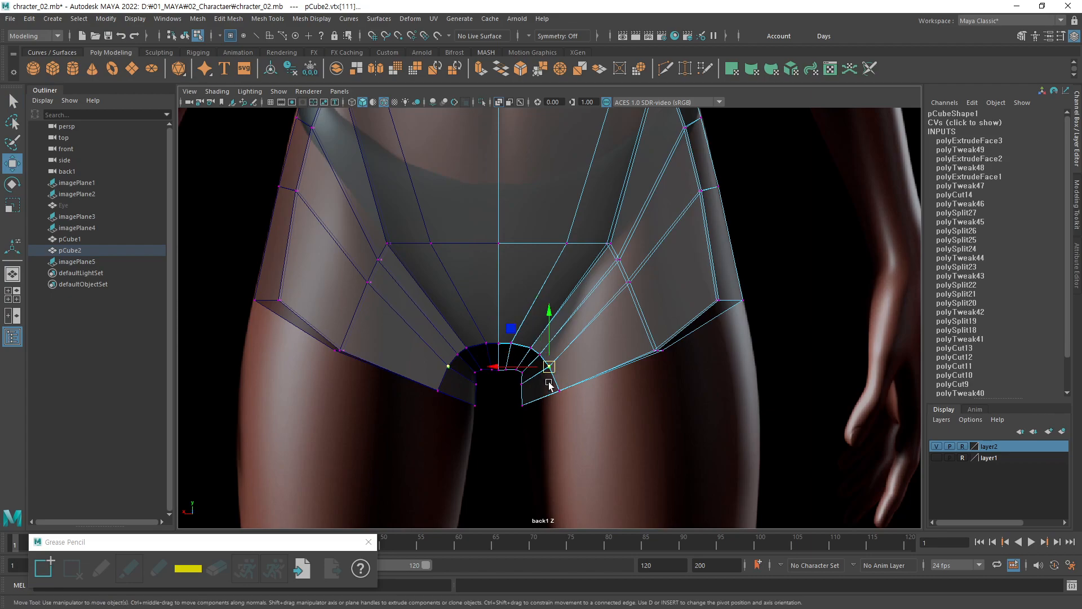
Move the pelvis corner vertex at the top of the thigh crease forward to the groin surface in the side view.
{"action": "key", "text": "space"}
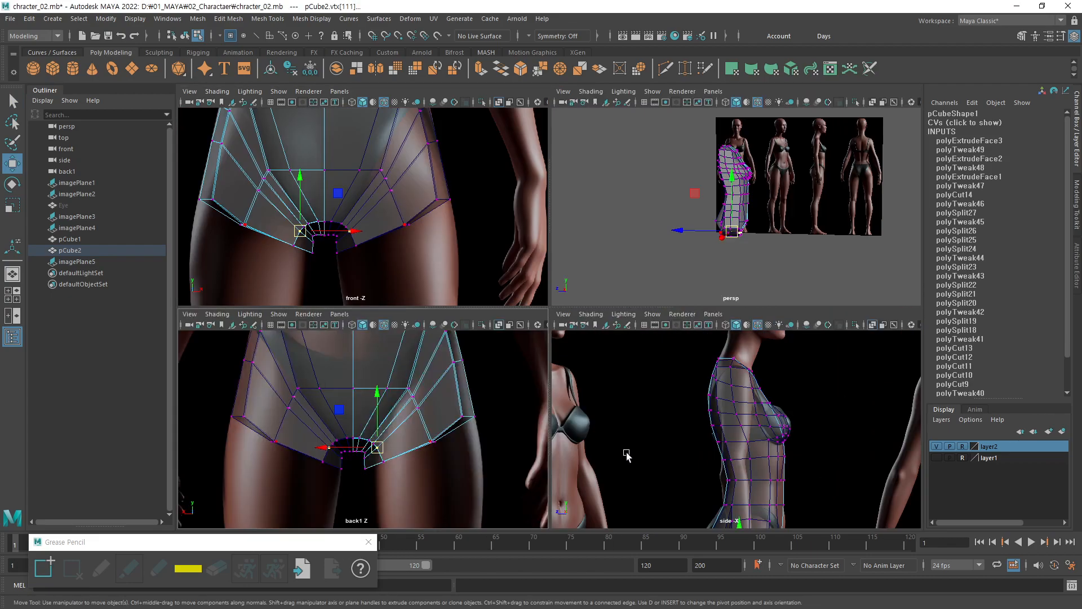
{"action": "key", "text": "space"}
{"action": "key", "text": "f"}
{"action": "left_click_drag", "start_coordinate": [524, 316], "coordinate": [508, 281], "text": "alt"}
{"action": "left_click_drag", "start_coordinate": [595, 318], "coordinate": [586, 253], "text": "alt"}
{"action": "left_click_drag", "start_coordinate": [674, 302], "coordinate": [641, 310], "text": "alt"}
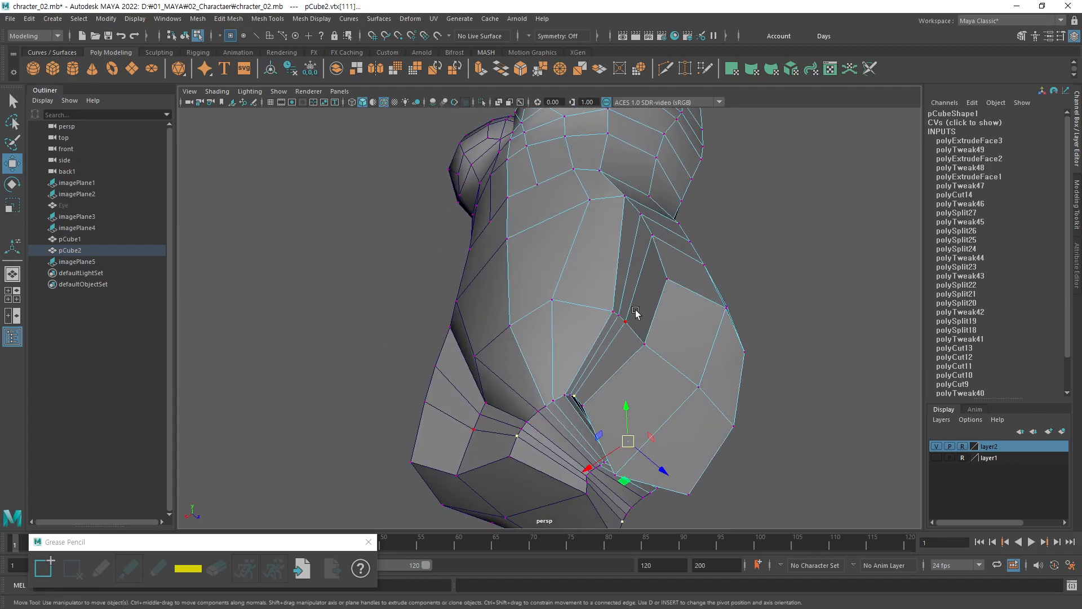
{"action": "key", "text": "q"}
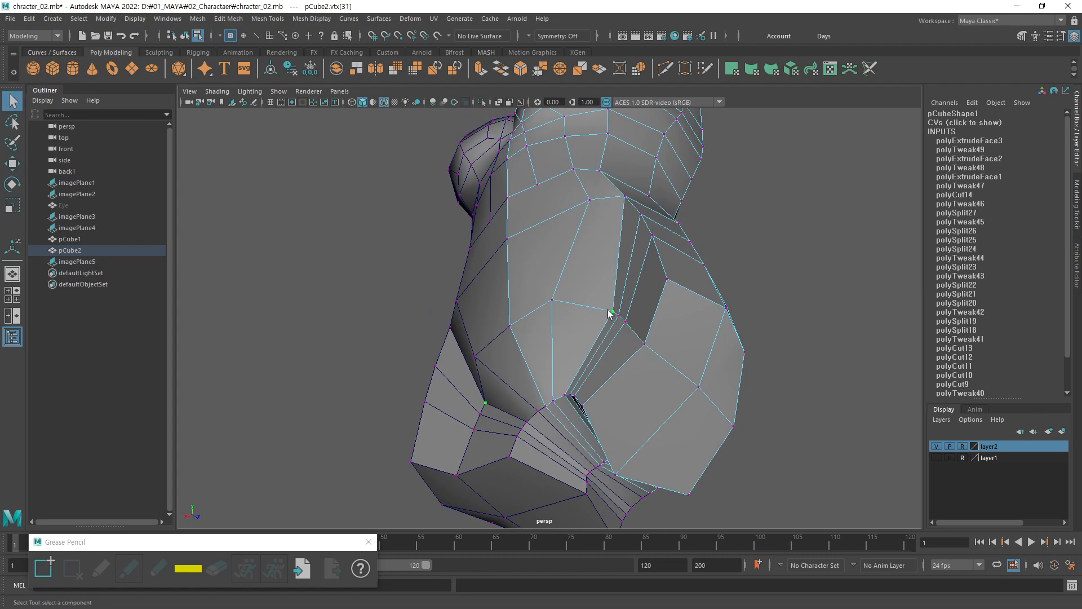
{"action": "left_click_drag", "start_coordinate": [644, 354], "coordinate": [619, 328], "text": "alt"}
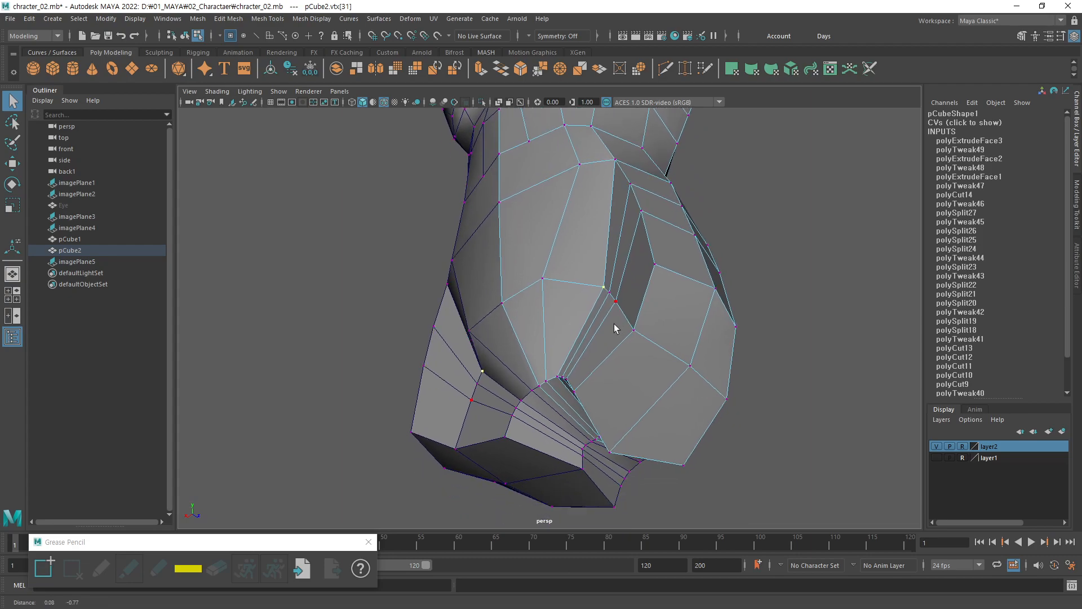
{"action": "key", "text": "space"}
{"action": "scroll", "coordinate": [747, 460], "scroll_direction": "up", "scroll_amount": 8}
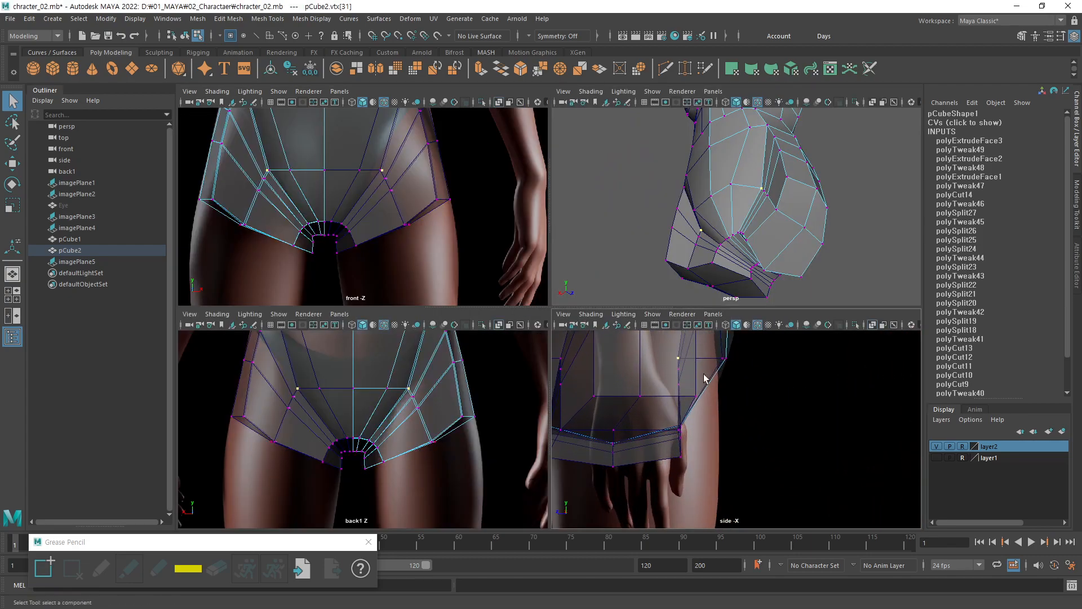
{"action": "scroll", "coordinate": [667, 438], "scroll_direction": "up", "scroll_amount": 3}
{"action": "mouse_move", "coordinate": [750, 225]}
{"action": "left_mouse_down", "text": "alt"}
{"action": "mouse_move", "coordinate": [733, 220]}
{"action": "mouse_move", "coordinate": [766, 214]}
{"action": "left_mouse_up", "text": "alt"}
{"action": "right_click_drag", "start_coordinate": [766, 214], "coordinate": [776, 195], "text": "alt"}
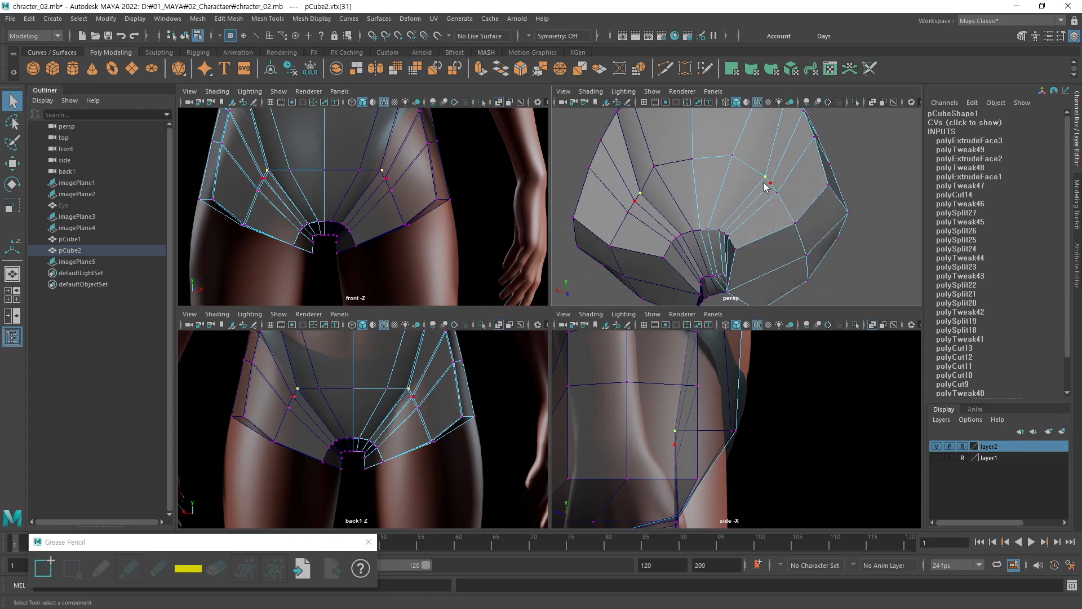
{"action": "key", "text": "w"}
{"action": "left_click_drag", "start_coordinate": [650, 431], "coordinate": [724, 432]}
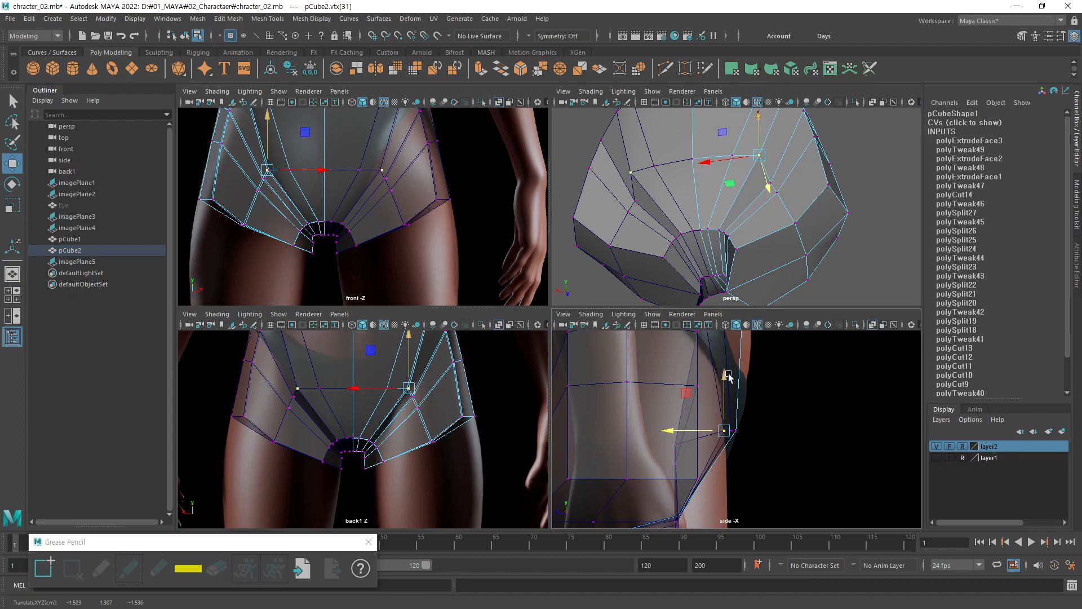
Move the next thigh crease vertex below the pelvis corner forward to the body's front contour in the side view.
{"action": "mouse_move", "coordinate": [792, 172]}
{"action": "left_mouse_down", "text": "alt"}
{"action": "mouse_move", "coordinate": [778, 213]}
{"action": "mouse_move", "coordinate": [800, 164]}
{"action": "left_mouse_up", "text": "alt"}
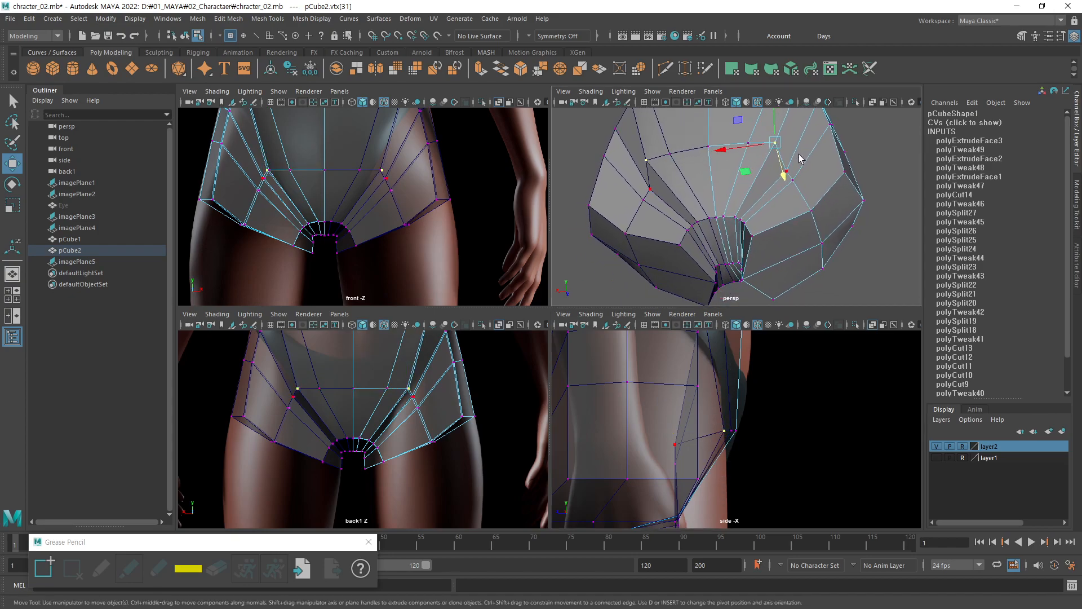
{"action": "key", "text": "q"}
{"action": "left_click", "coordinate": [787, 170]}
{"action": "key", "text": "w"}
{"action": "middle_click_drag", "start_coordinate": [699, 441], "coordinate": [674, 383], "text": "alt"}
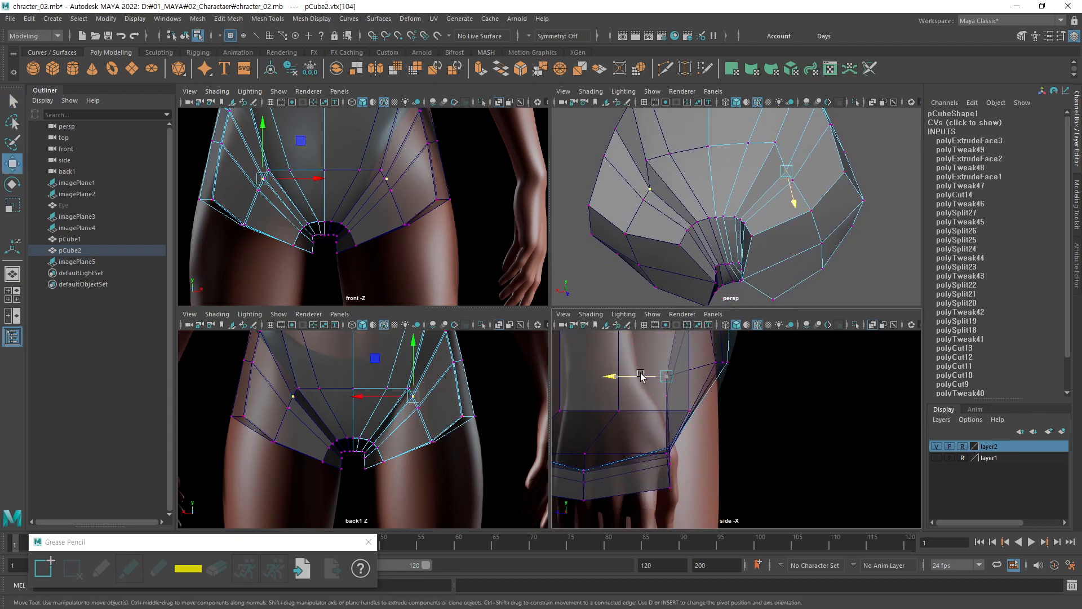
{"action": "left_click_drag", "start_coordinate": [641, 376], "coordinate": [686, 379]}
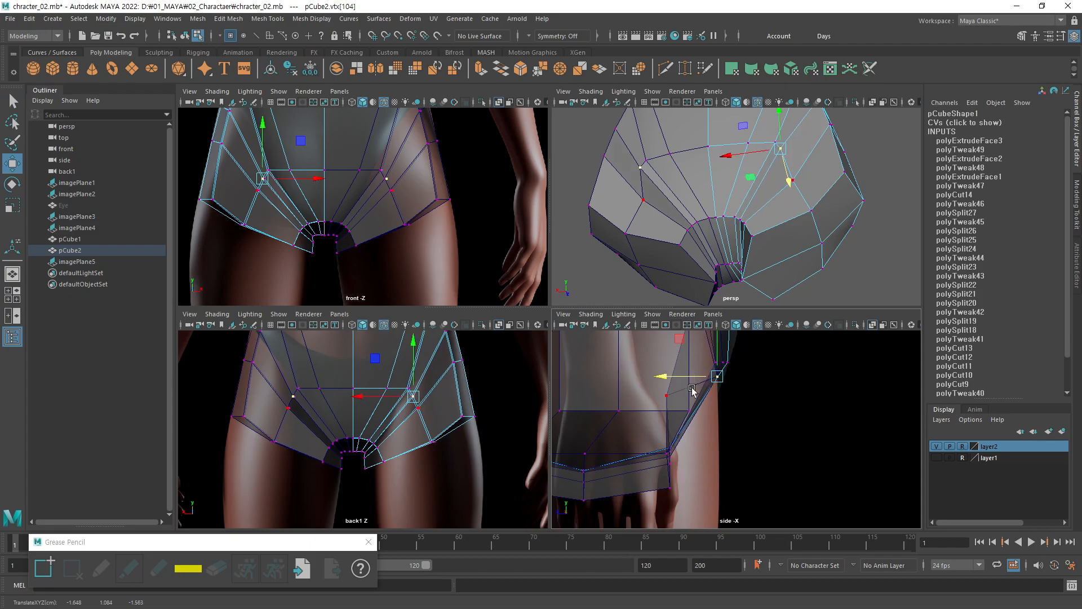
Move the two lower thigh crease vertices forward to the body's front contour in the side view.
{"action": "key", "text": "q"}
{"action": "key", "text": "w"}
{"action": "left_click_drag", "start_coordinate": [644, 401], "coordinate": [686, 403]}
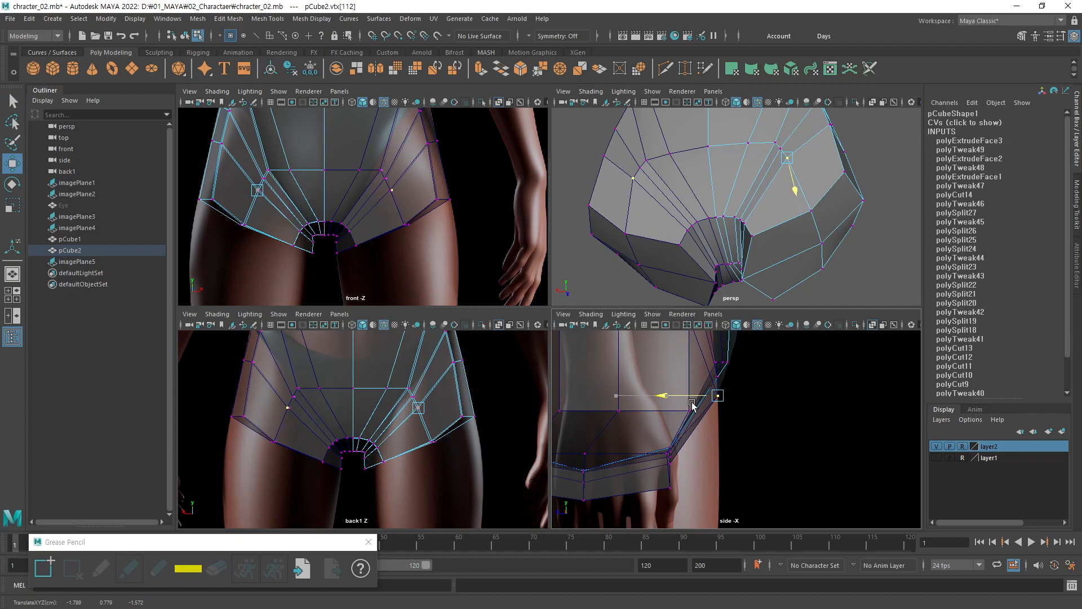
{"action": "key", "text": "q"}
{"action": "key", "text": "w"}
{"action": "left_click_drag", "start_coordinate": [639, 453], "coordinate": [683, 457]}
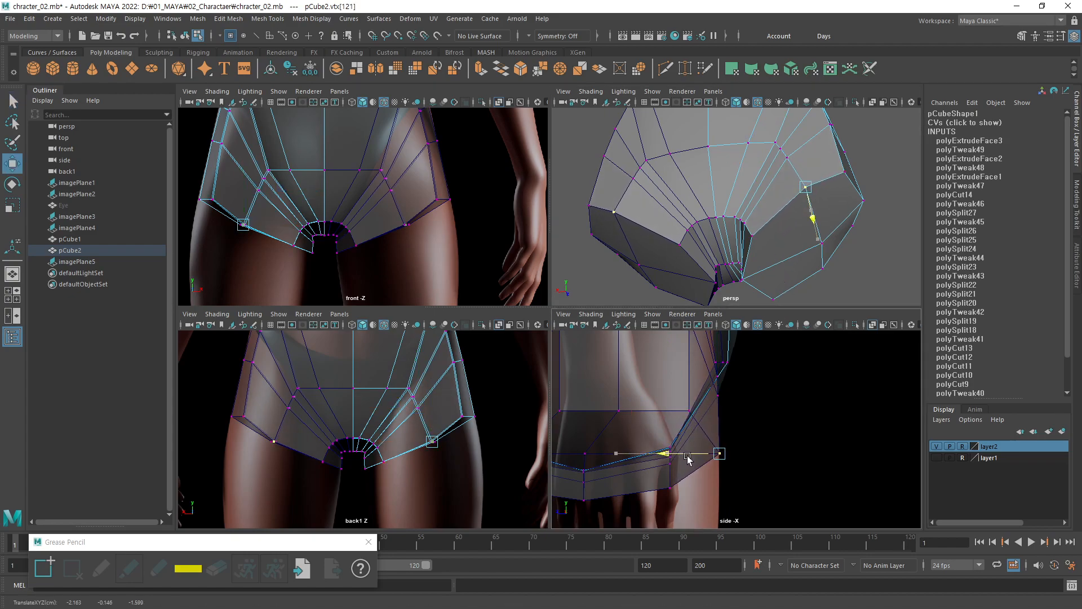
Adjust the sideways position of the front inner corner vertex at the bottom of the leg opening.
{"action": "left_click_drag", "start_coordinate": [788, 207], "coordinate": [733, 206], "text": "alt"}
{"action": "right_click_drag", "start_coordinate": [732, 207], "coordinate": [759, 194], "text": "alt"}
{"action": "left_click", "coordinate": [731, 163]}
{"action": "left_click_drag", "start_coordinate": [735, 184], "coordinate": [757, 211], "text": "alt"}
{"action": "right_click_drag", "start_coordinate": [757, 210], "coordinate": [854, 242], "text": "alt"}
{"action": "left_click_drag", "start_coordinate": [719, 248], "coordinate": [718, 248]}
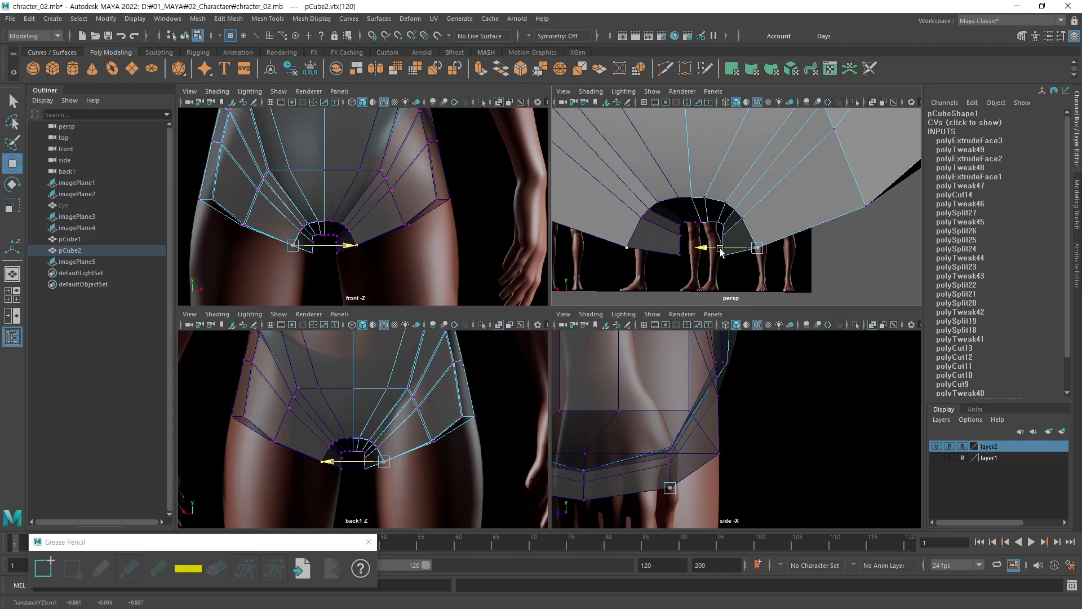
Adjust the vertices along the front rim of the crotch arch to round its curve.
{"action": "left_click", "coordinate": [722, 219]}
{"action": "left_click_drag", "start_coordinate": [726, 222], "coordinate": [744, 214]}
{"action": "left_click_drag", "start_coordinate": [710, 181], "coordinate": [703, 171]}
{"action": "key", "text": "q"}
{"action": "left_click", "coordinate": [736, 210]}
{"action": "key", "text": "w"}
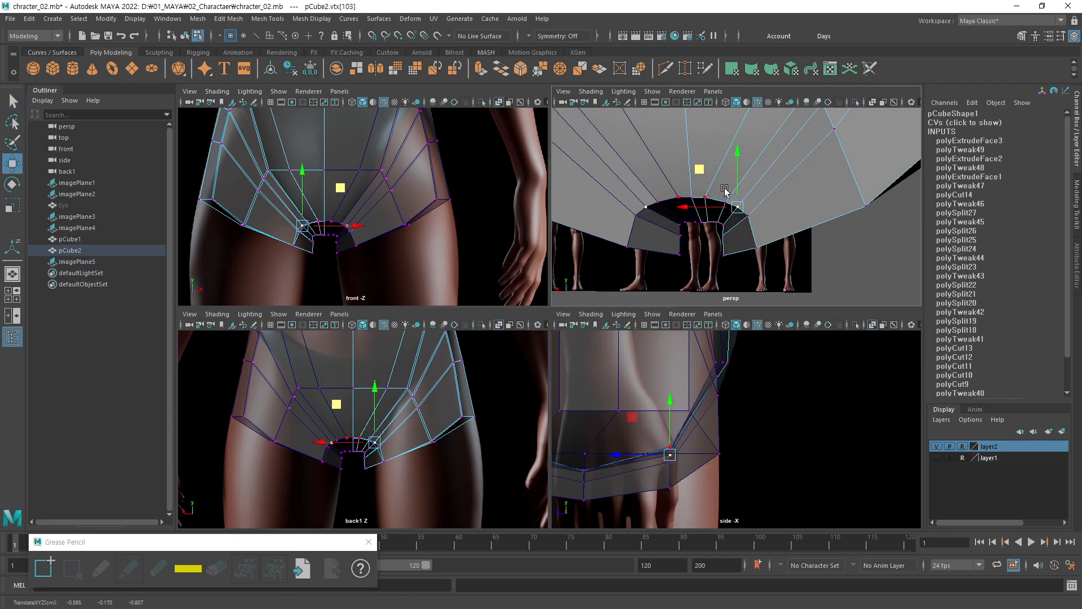
Move the middle row of vertices under the crotch inward toward the centre line.
{"action": "left_click", "coordinate": [844, 244]}
{"action": "left_click_drag", "start_coordinate": [844, 244], "coordinate": [713, 144], "text": "alt"}
{"action": "left_click", "coordinate": [678, 142]}
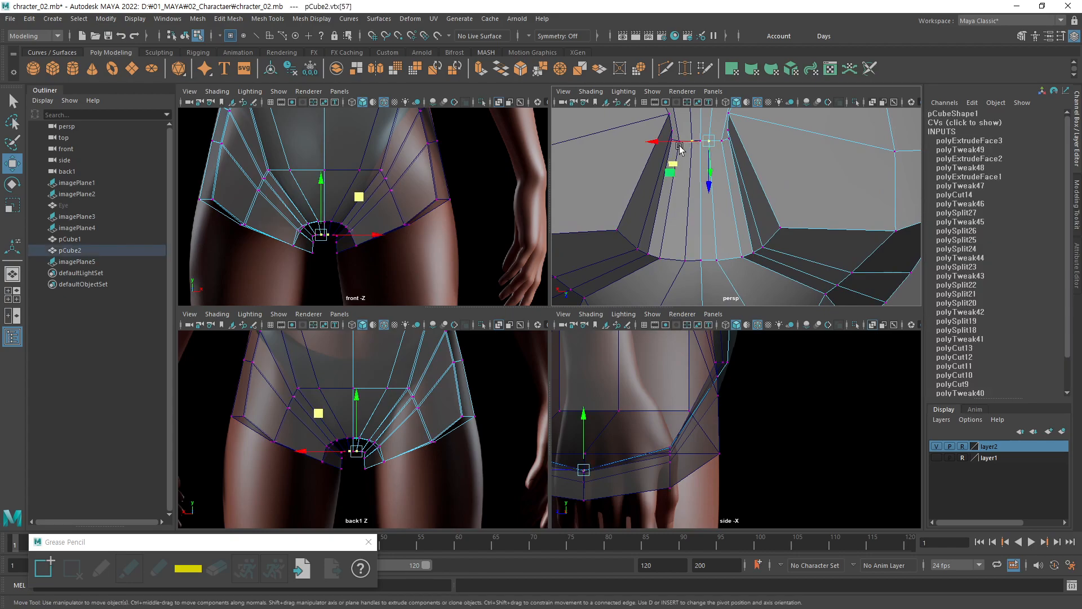
{"action": "left_click", "coordinate": [686, 142]}
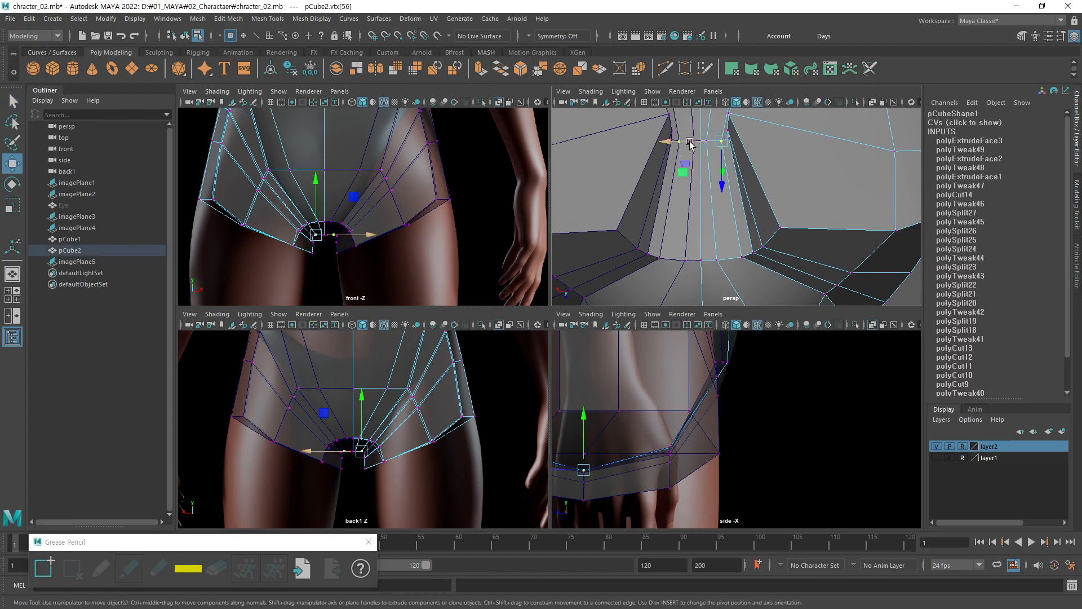
{"action": "key", "text": "q"}
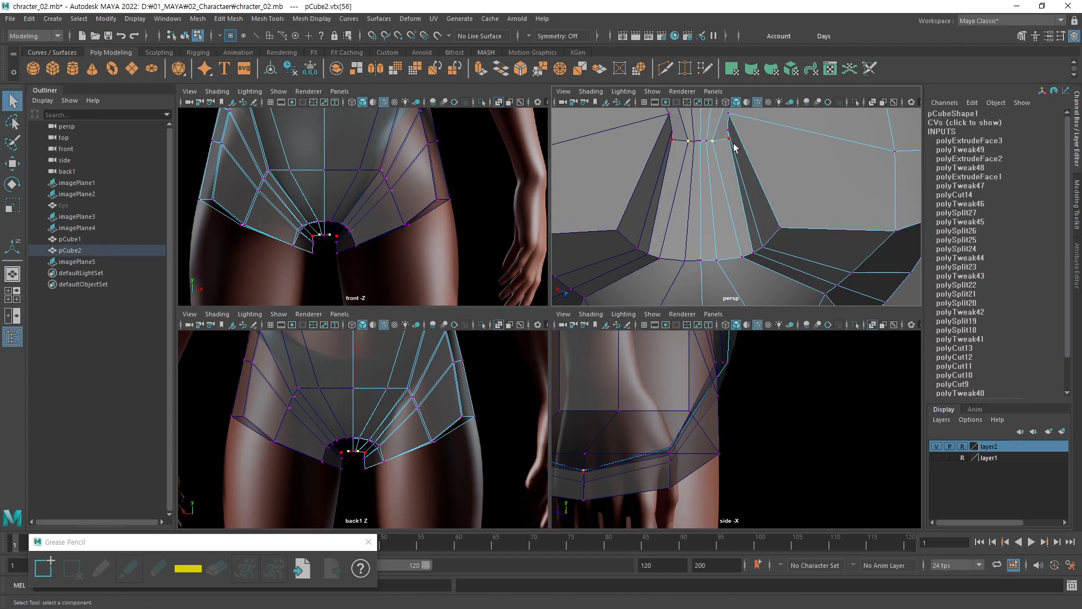
{"action": "key", "text": "w"}
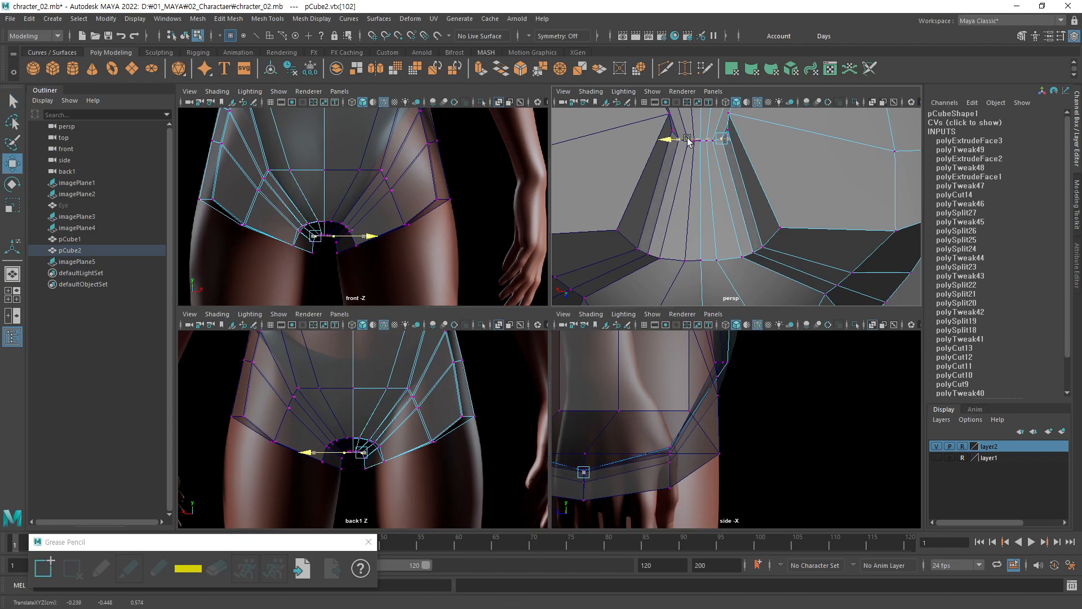
{"action": "left_click_drag", "start_coordinate": [688, 141], "coordinate": [733, 263], "text": "alt"}
Raise the middle inner thigh vertex below the crotch arch to nearly the arch's height in the back view.
{"action": "key", "text": "q"}
{"action": "right_click_drag", "start_coordinate": [355, 440], "coordinate": [585, 404], "text": "alt"}
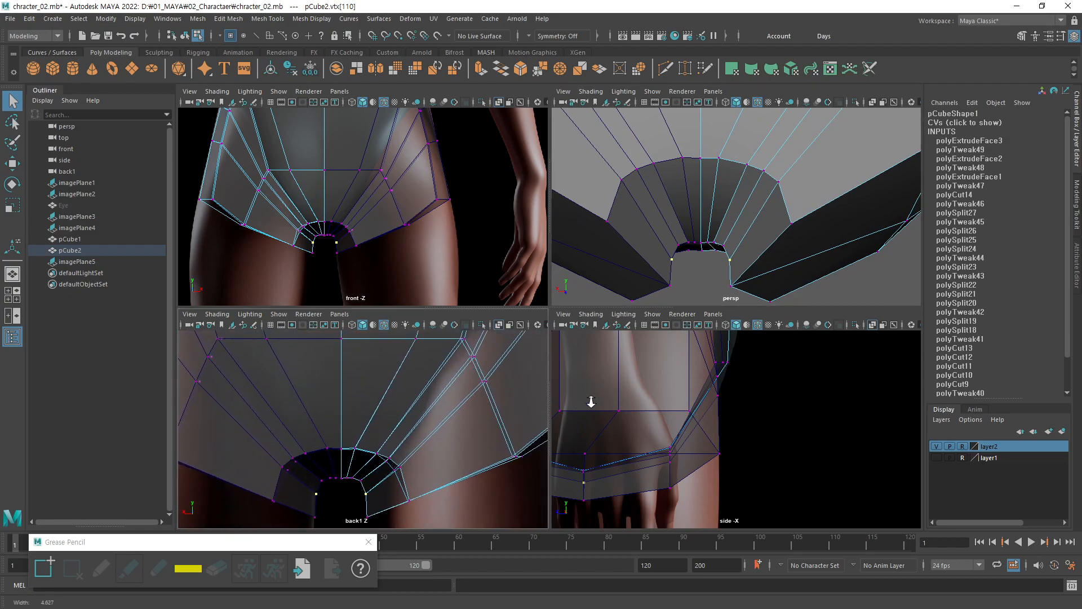
{"action": "middle_click_drag", "start_coordinate": [364, 460], "coordinate": [408, 372], "text": "alt"}
{"action": "right_click_drag", "start_coordinate": [408, 373], "coordinate": [548, 389], "text": "alt"}
{"action": "middle_click_drag", "start_coordinate": [419, 396], "coordinate": [415, 421], "text": "alt"}
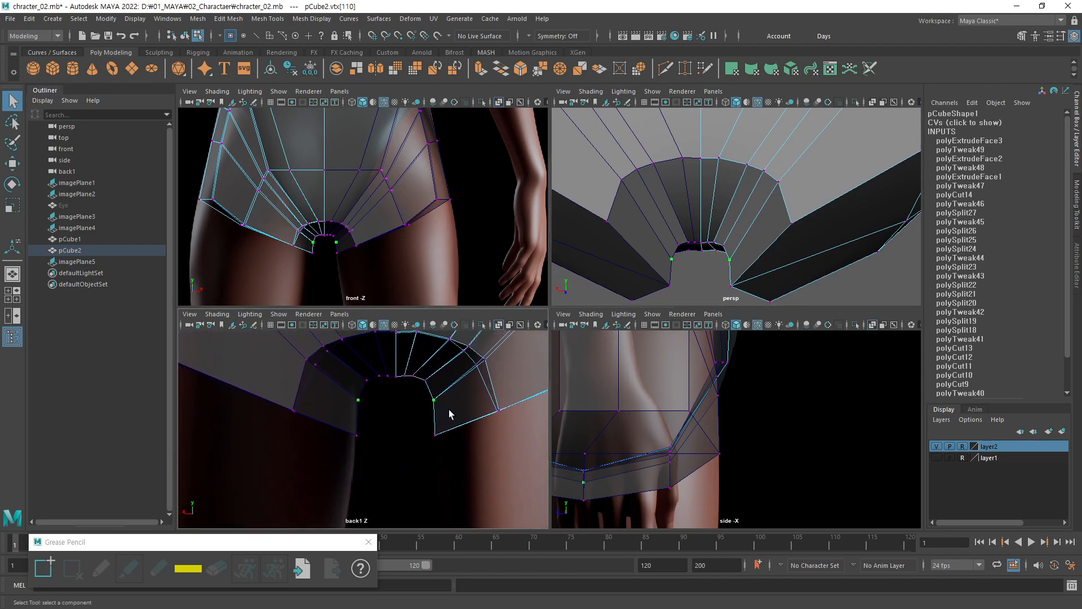
{"action": "key", "text": "w"}
{"action": "left_click_drag", "start_coordinate": [379, 416], "coordinate": [346, 394], "text": "shift"}
{"action": "middle_click_drag", "start_coordinate": [390, 435], "coordinate": [388, 420]}
{"action": "key", "text": "q"}
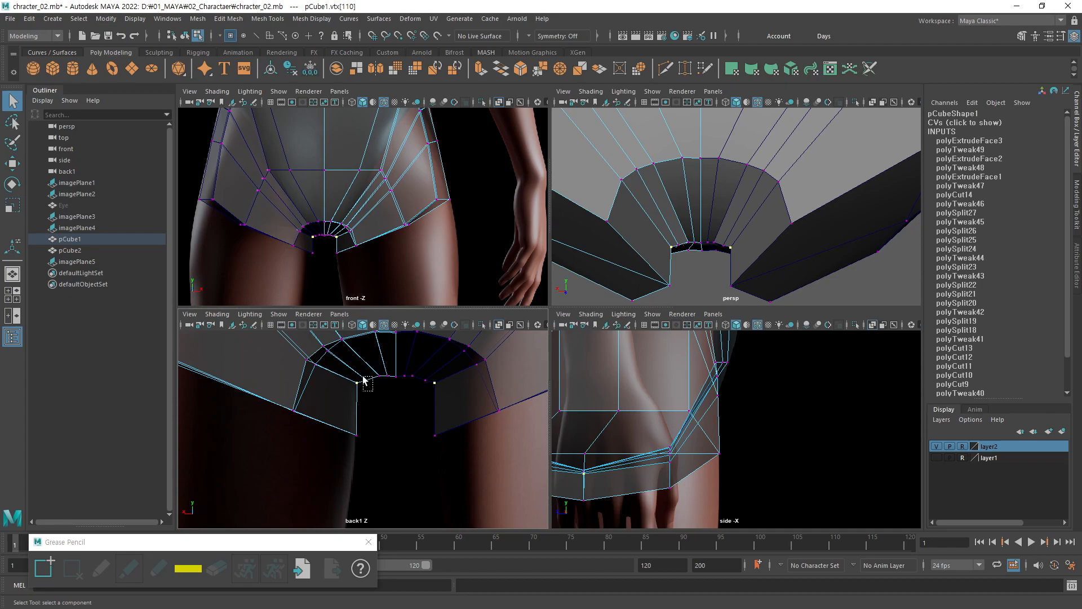
Fine-tune the raised crotch vertex and lift the inner thigh's bottom corner vertex level with the neighbouring rim in the back view.
{"action": "left_click_drag", "start_coordinate": [364, 381], "coordinate": [365, 378]}
{"action": "key", "text": "w"}
{"action": "key", "text": "q"}
{"action": "key", "text": "w"}
{"action": "left_click_drag", "start_coordinate": [383, 350], "coordinate": [383, 352]}
{"action": "left_click", "coordinate": [401, 425]}
{"action": "middle_click_drag", "start_coordinate": [382, 421], "coordinate": [401, 423], "text": "alt"}
{"action": "left_click_drag", "start_coordinate": [391, 414], "coordinate": [365, 451]}
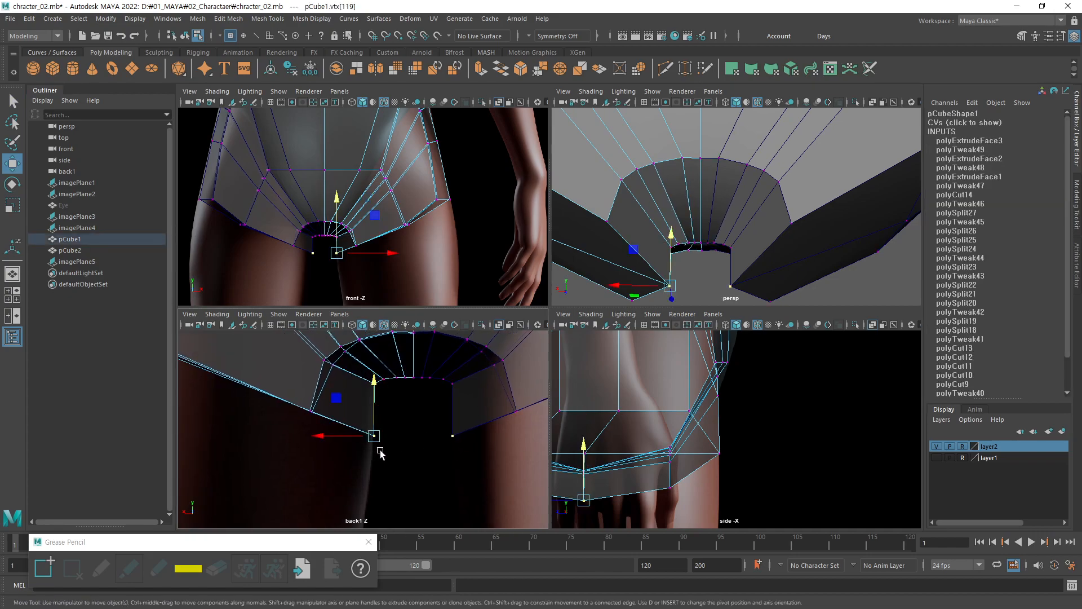
{"action": "middle_click_drag", "start_coordinate": [396, 463], "coordinate": [395, 432]}
Pull the rear crotch arch vertices nearest the centre inward toward the centre line from the underside.
{"action": "left_click_drag", "start_coordinate": [754, 223], "coordinate": [728, 162], "text": "alt"}
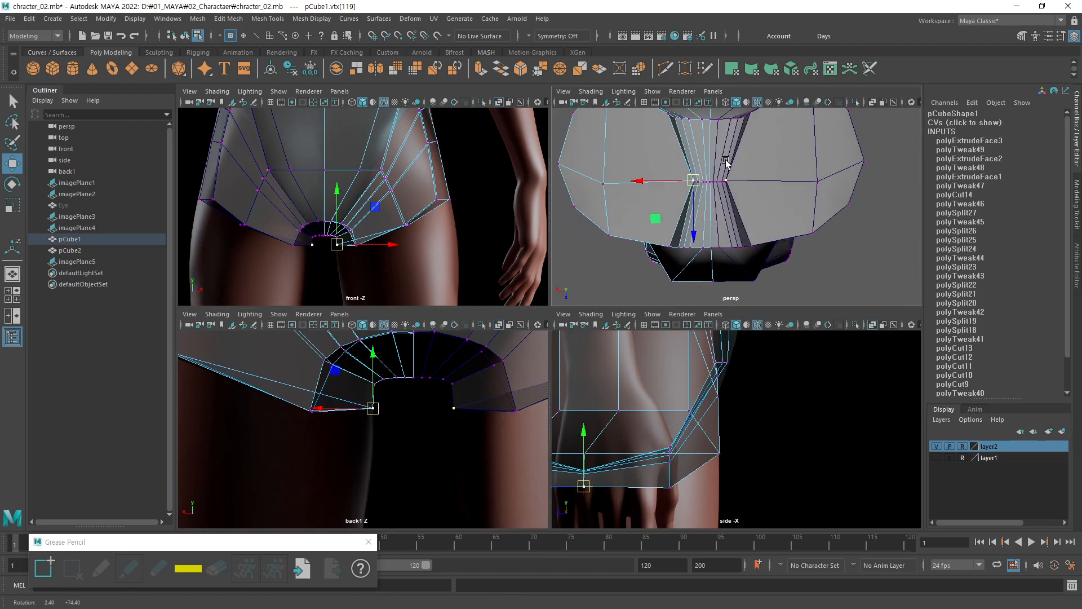
{"action": "right_click_drag", "start_coordinate": [727, 161], "coordinate": [793, 177], "text": "alt"}
{"action": "middle_click_drag", "start_coordinate": [738, 170], "coordinate": [749, 235], "text": "alt"}
{"action": "right_click_drag", "start_coordinate": [771, 207], "coordinate": [749, 198], "text": "alt"}
{"action": "mouse_move", "coordinate": [749, 199]}
{"action": "left_mouse_down", "text": "alt"}
{"action": "mouse_move", "coordinate": [768, 199]}
{"action": "mouse_move", "coordinate": [757, 204]}
{"action": "left_mouse_up", "text": "alt"}
{"action": "right_click_drag", "start_coordinate": [707, 269], "coordinate": [785, 217], "text": "alt"}
{"action": "middle_click_drag", "start_coordinate": [785, 217], "coordinate": [789, 190], "text": "alt"}
{"action": "left_click", "coordinate": [722, 246]}
{"action": "left_click_drag", "start_coordinate": [713, 246], "coordinate": [685, 220]}
{"action": "key", "text": "q"}
{"action": "left_click", "coordinate": [693, 240]}
{"action": "key", "text": "w"}
Pull the outer rear crotch arch vertices and the rear inner thigh corner inward toward the centre line.
{"action": "left_click", "coordinate": [680, 234]}
{"action": "key", "text": "w"}
{"action": "key", "text": "q"}
{"action": "left_click", "coordinate": [669, 232]}
{"action": "key", "text": "w"}
{"action": "key", "text": "q"}
{"action": "left_click", "coordinate": [648, 219]}
{"action": "key", "text": "w"}
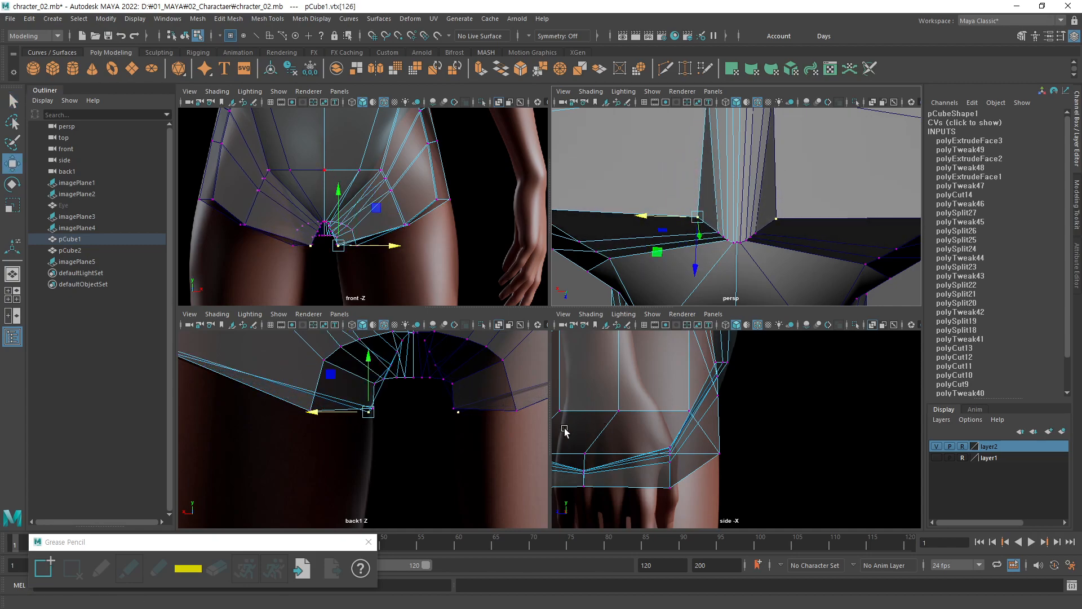
Move the upper buttock vertex backward to the reference's buttock contour in the side view.
{"action": "right_click_drag", "start_coordinate": [735, 225], "coordinate": [563, 239], "text": "alt"}
{"action": "left_click_drag", "start_coordinate": [685, 242], "coordinate": [780, 188], "text": "alt"}
{"action": "right_click_drag", "start_coordinate": [704, 253], "coordinate": [735, 281], "text": "alt"}
{"action": "middle_click_drag", "start_coordinate": [732, 289], "coordinate": [757, 245], "text": "alt"}
{"action": "left_click_drag", "start_coordinate": [777, 292], "coordinate": [872, 163], "text": "alt"}
{"action": "left_click_drag", "start_coordinate": [797, 228], "coordinate": [728, 172], "text": "alt"}
{"action": "middle_click_drag", "start_coordinate": [574, 418], "coordinate": [746, 416], "text": "alt"}
{"action": "middle_click_drag", "start_coordinate": [684, 380], "coordinate": [720, 412], "text": "alt"}
{"action": "left_click_drag", "start_coordinate": [685, 396], "coordinate": [645, 393]}
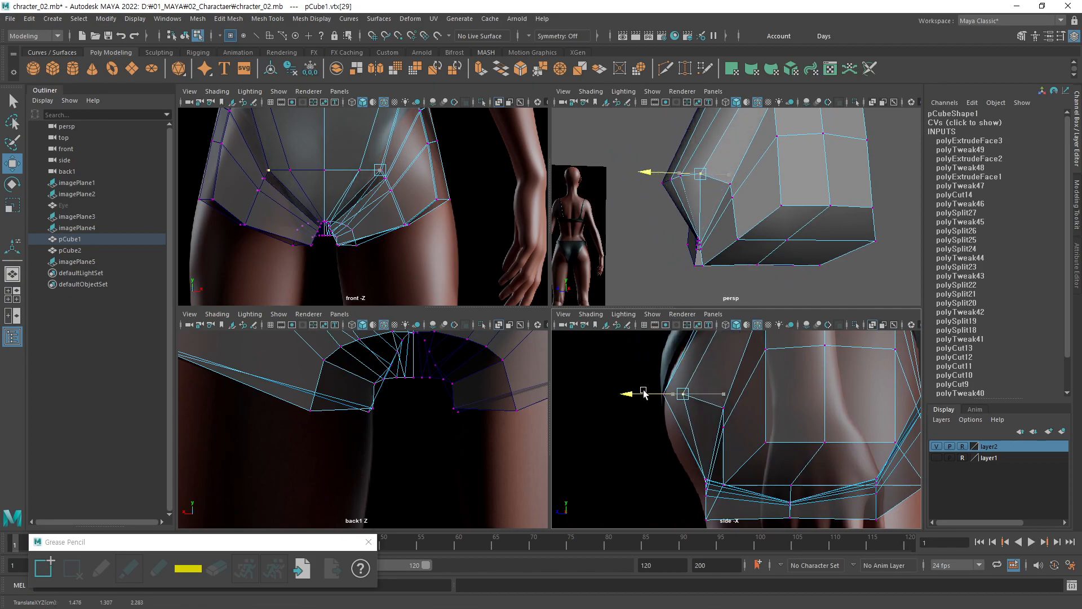
Move the lower outer buttock vertex backward toward the body's rear contour in the side view.
{"action": "left_click_drag", "start_coordinate": [724, 220], "coordinate": [727, 156], "text": "alt"}
{"action": "left_click_drag", "start_coordinate": [817, 180], "coordinate": [752, 282], "text": "alt"}
{"action": "left_click_drag", "start_coordinate": [823, 260], "coordinate": [684, 253], "text": "alt"}
{"action": "left_click", "coordinate": [734, 250]}
{"action": "middle_click_drag", "start_coordinate": [395, 223], "coordinate": [424, 242], "text": "alt"}
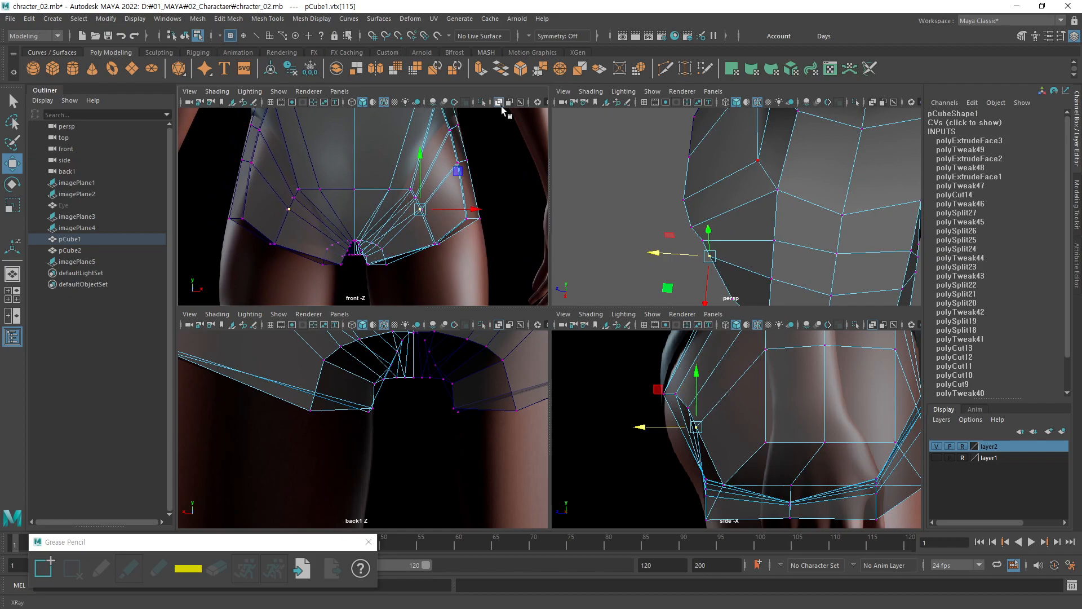
Turn off X-Ray in the front -Z view and spread the lower buttock vertices outward and down into an even arc.
{"action": "left_click", "coordinate": [501, 106]}
{"action": "scroll", "coordinate": [423, 248], "scroll_direction": "up", "scroll_amount": 2}
{"action": "middle_click_drag", "start_coordinate": [469, 234], "coordinate": [468, 260], "text": "alt"}
{"action": "left_click", "coordinate": [421, 191]}
{"action": "middle_click_drag", "start_coordinate": [432, 221], "coordinate": [457, 275]}
{"action": "left_click", "coordinate": [416, 182]}
{"action": "left_click", "coordinate": [429, 203]}
{"action": "left_click", "coordinate": [443, 226]}
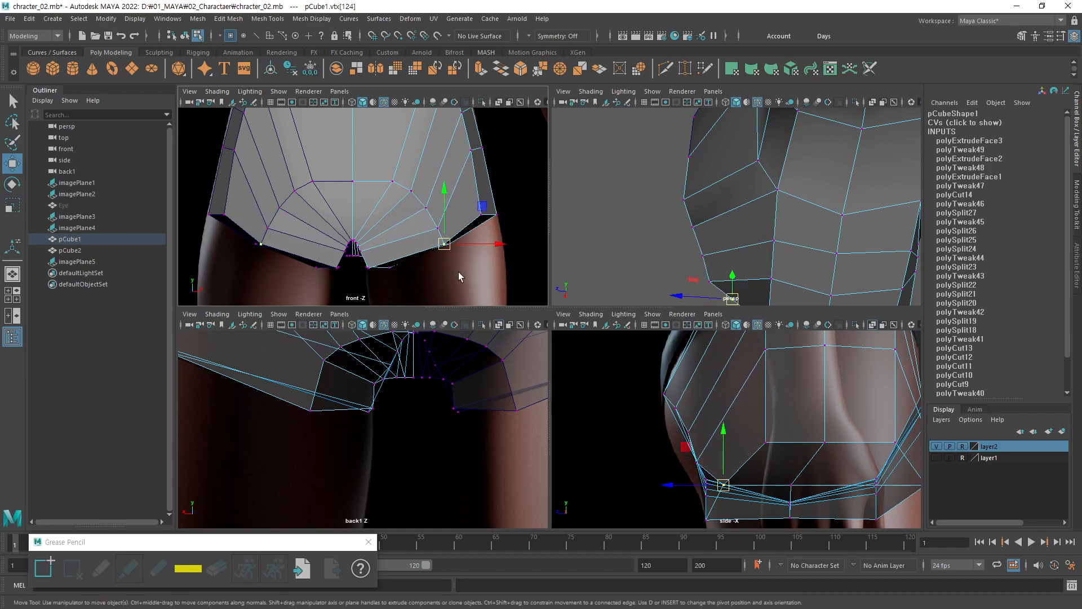
{"action": "key", "text": "q"}
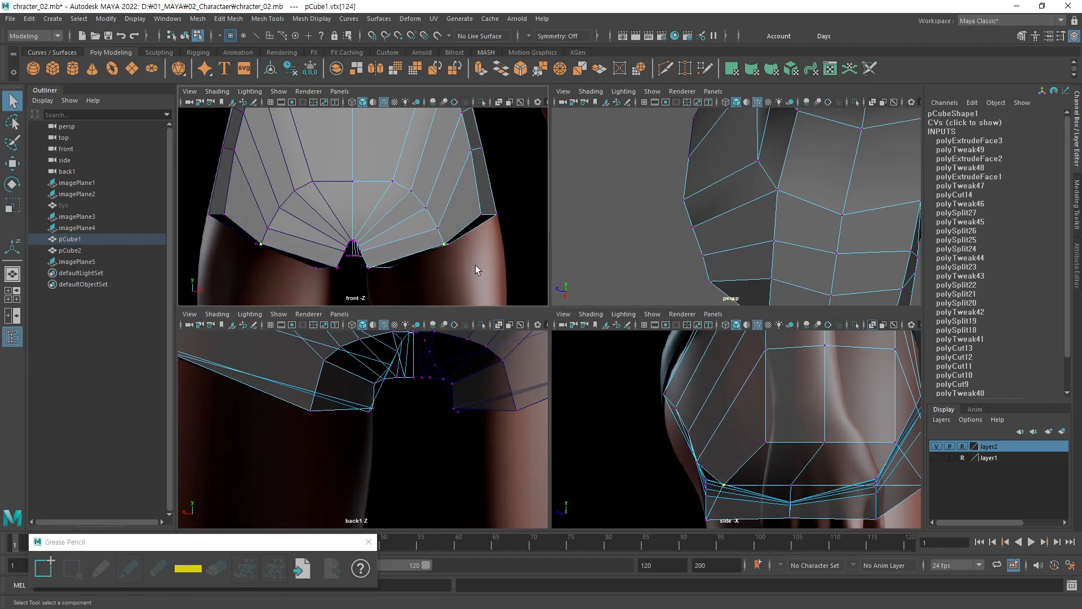
{"action": "key", "text": "w"}
{"action": "middle_click_drag", "start_coordinate": [476, 270], "coordinate": [478, 273]}
{"action": "left_click", "coordinate": [428, 231]}
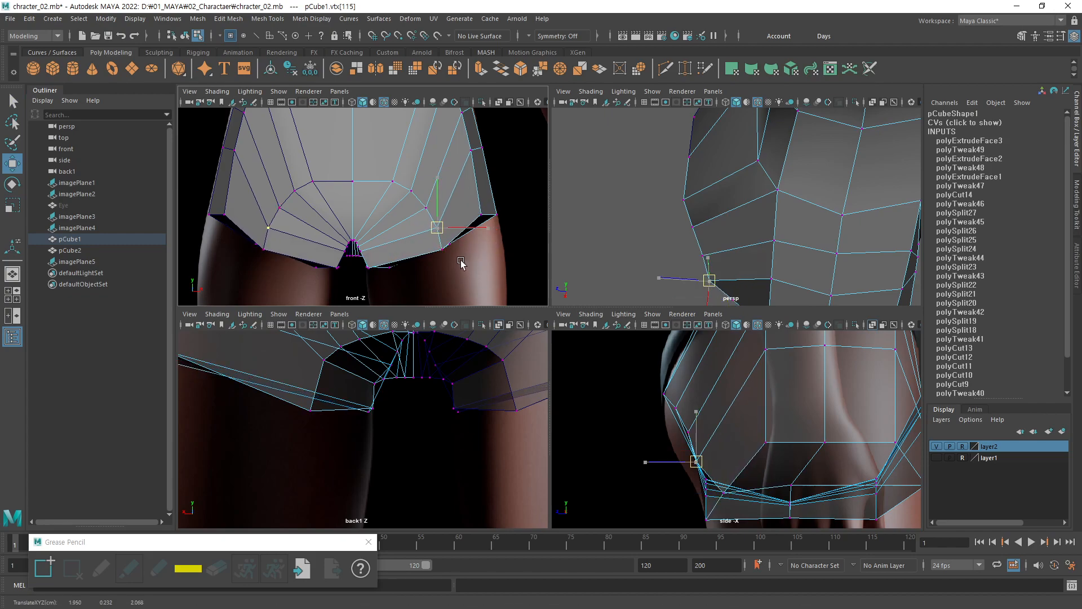
Move the rear inner corner vertex of the leg opening outward along the buttock's lower rim.
{"action": "middle_click_drag", "start_coordinate": [724, 237], "coordinate": [751, 225], "text": "alt"}
{"action": "right_click_drag", "start_coordinate": [751, 225], "coordinate": [732, 249], "text": "alt"}
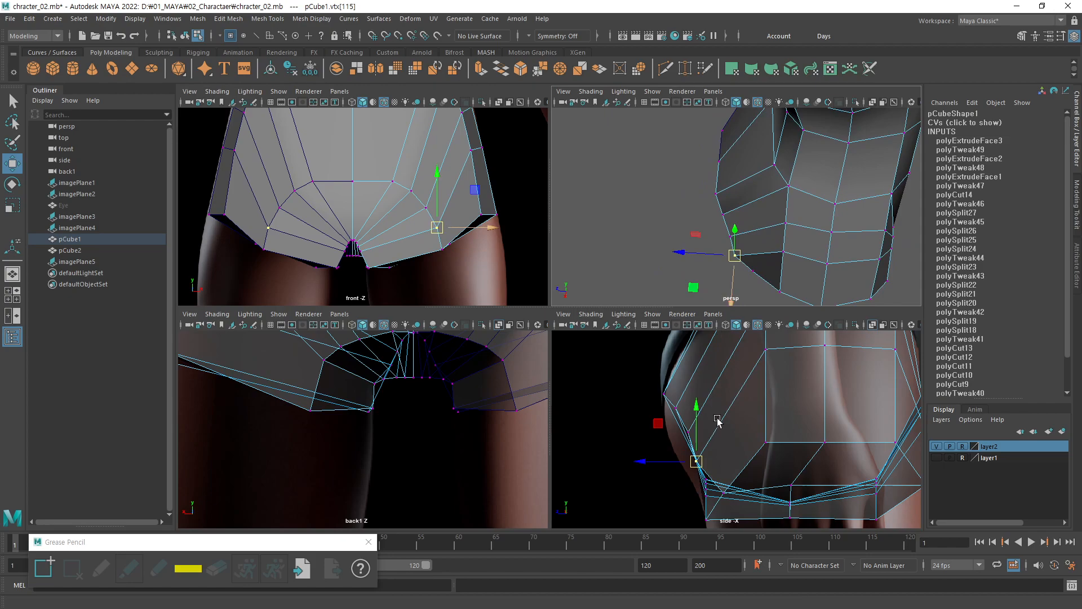
{"action": "left_click_drag", "start_coordinate": [750, 208], "coordinate": [872, 179], "text": "alt"}
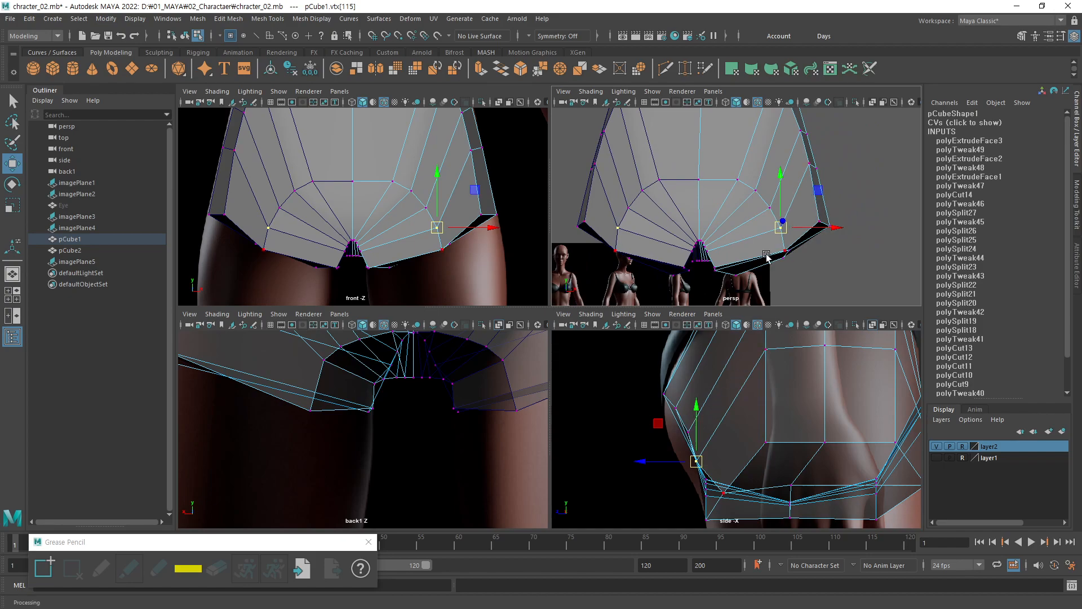
{"action": "left_click_drag", "start_coordinate": [777, 220], "coordinate": [741, 241], "text": "alt"}
{"action": "scroll", "coordinate": [759, 220], "scroll_direction": "up", "scroll_amount": 2}
{"action": "left_click", "coordinate": [709, 229]}
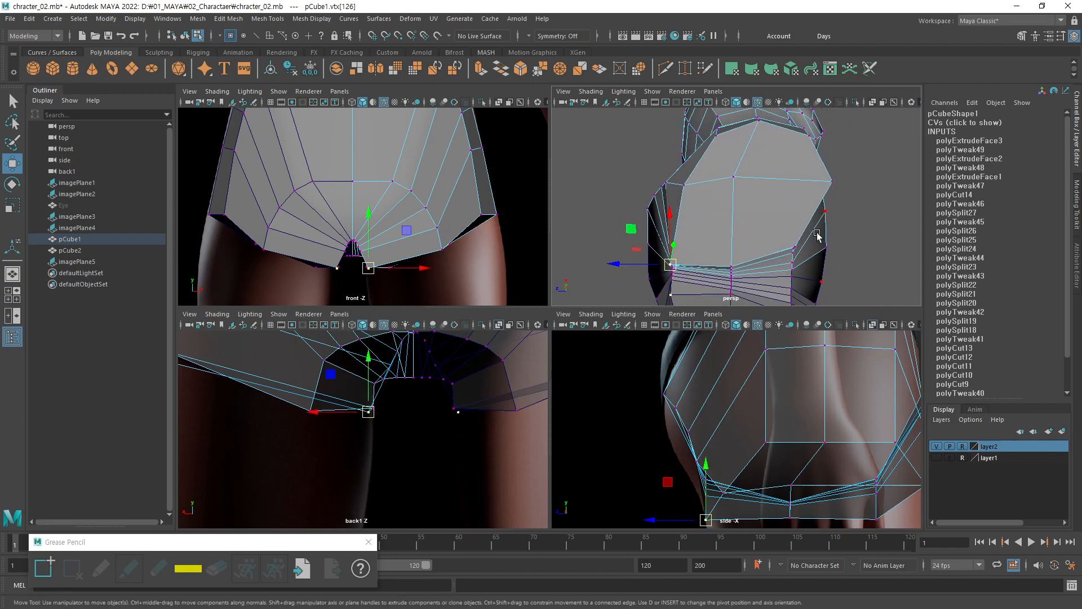
{"action": "middle_click_drag", "start_coordinate": [718, 251], "coordinate": [717, 222]}
Move the rear rim vertex of the leg opening backward in the side view and check the buttock's underside.
{"action": "left_click", "coordinate": [696, 186]}
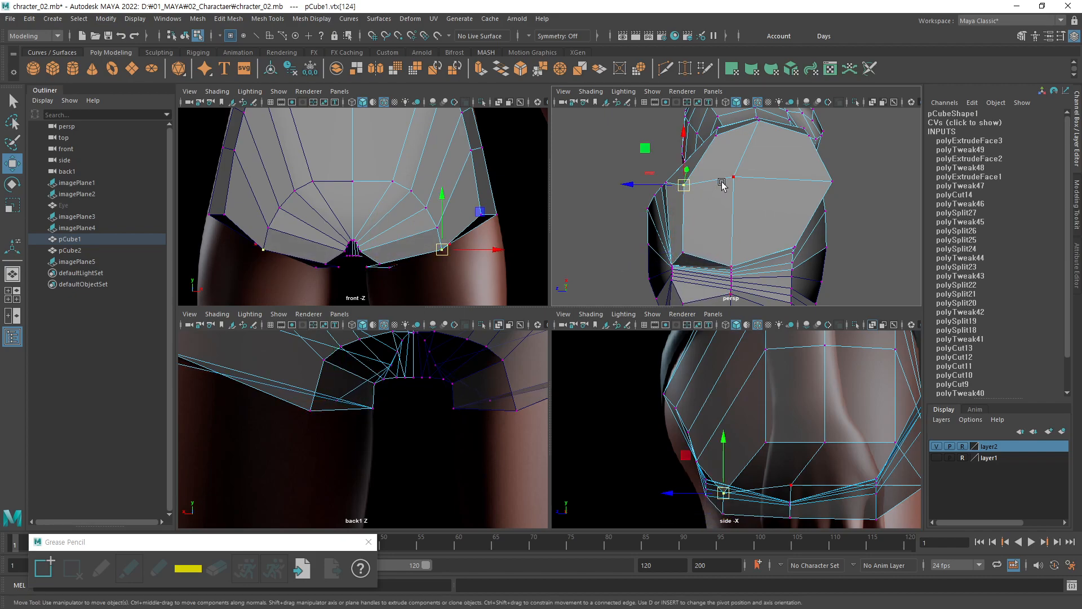
{"action": "middle_click_drag", "start_coordinate": [737, 471], "coordinate": [736, 424], "text": "alt"}
{"action": "left_click_drag", "start_coordinate": [691, 195], "coordinate": [587, 274], "text": "alt"}
{"action": "left_click_drag", "start_coordinate": [701, 429], "coordinate": [685, 426]}
{"action": "left_click_drag", "start_coordinate": [812, 169], "coordinate": [738, 186], "text": "alt"}
{"action": "left_click", "coordinate": [716, 157]}
{"action": "left_click_drag", "start_coordinate": [756, 139], "coordinate": [796, 236], "text": "alt"}
{"action": "scroll", "coordinate": [440, 225], "scroll_direction": "up", "scroll_amount": 3}
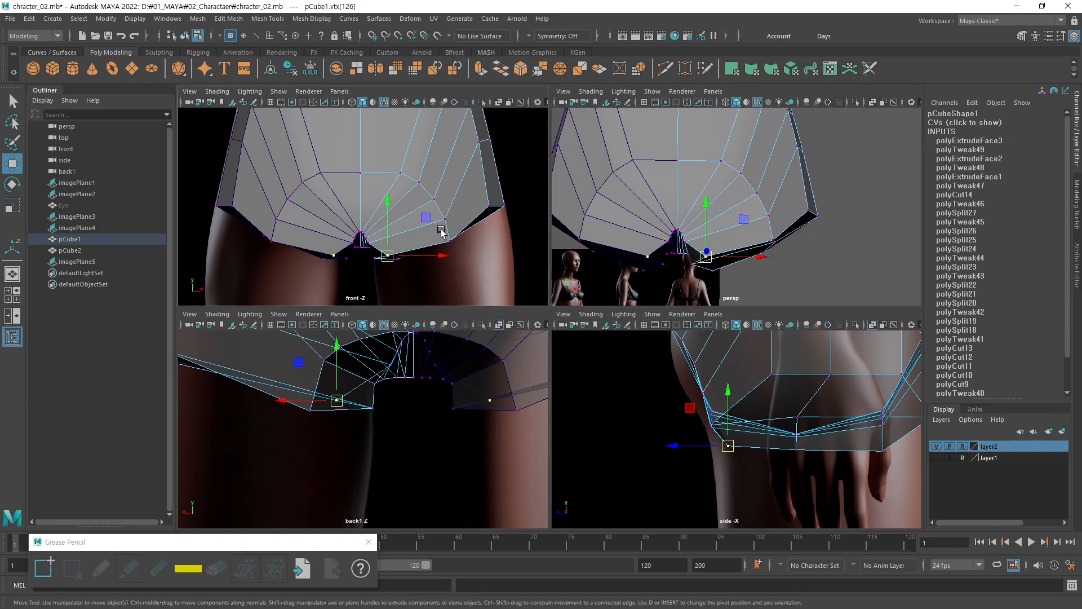
Insert an edge loop with Multi-Cut through the buttock faces between the crotch and the outer arc.
{"action": "left_click", "coordinate": [665, 68]}
{"action": "left_click", "coordinate": [361, 232]}
{"action": "left_click", "coordinate": [406, 165]}
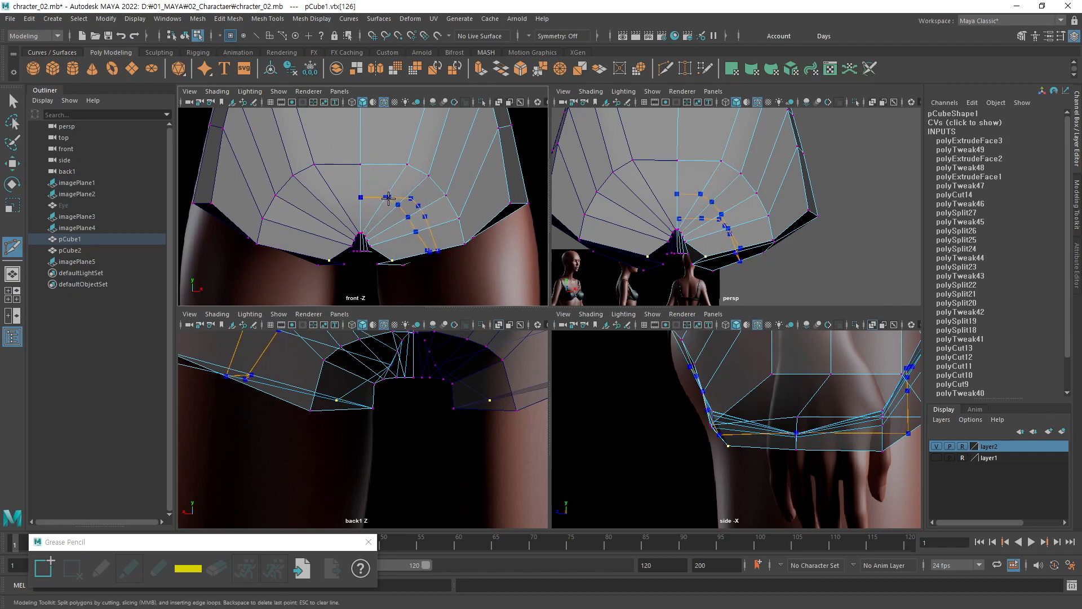
{"action": "left_click_drag", "start_coordinate": [727, 200], "coordinate": [566, 226], "text": "alt"}
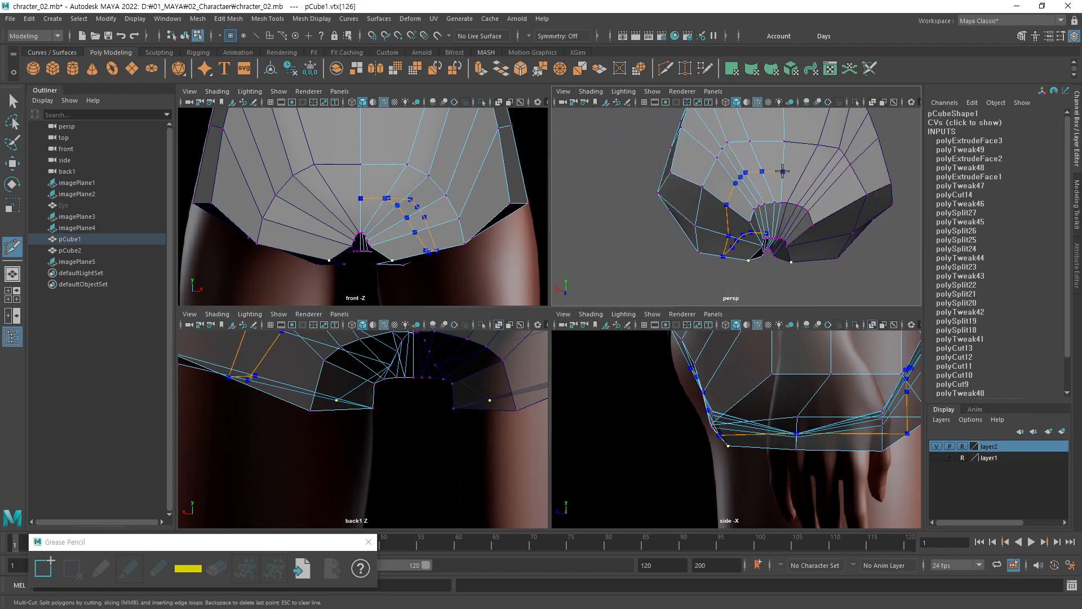
{"action": "left_click_drag", "start_coordinate": [705, 203], "coordinate": [920, 225], "text": "alt"}
{"action": "right_click_drag", "start_coordinate": [717, 225], "coordinate": [756, 224], "text": "alt"}
{"action": "left_click_drag", "start_coordinate": [744, 225], "coordinate": [781, 239], "text": "alt"}
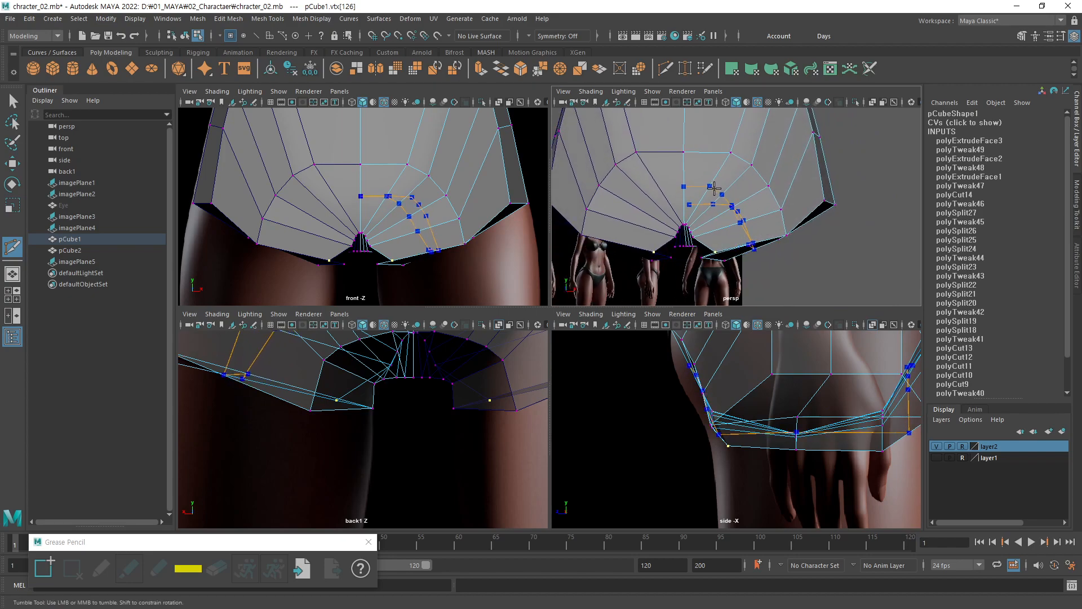
{"action": "left_click", "coordinate": [709, 190], "text": "ctrl"}
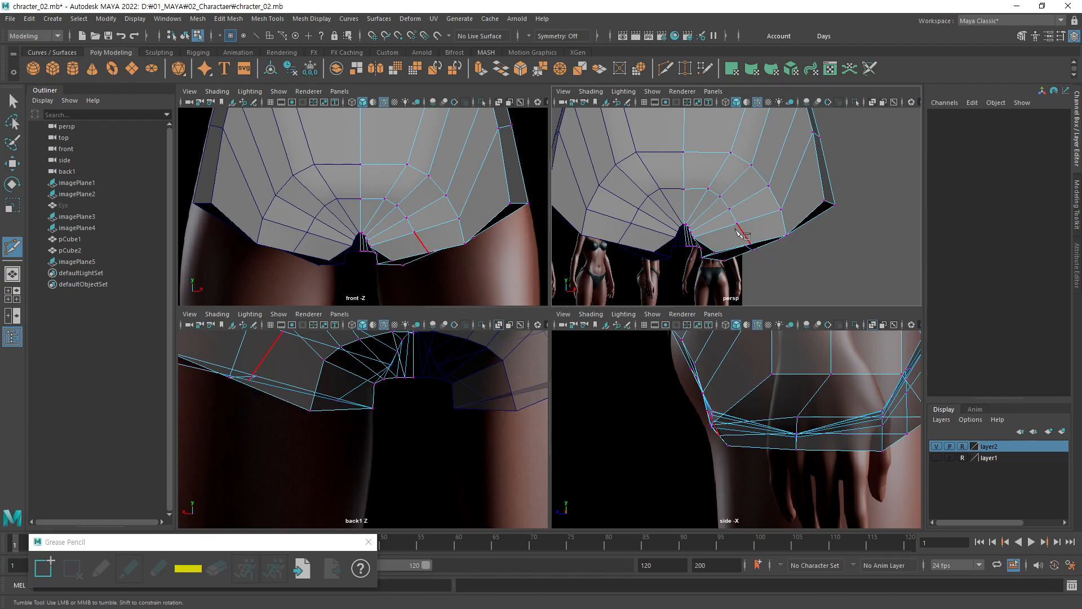
{"action": "key", "text": "q"}
Maximize the perspective view and adjust the new loop's first vertex beside the centre line.
{"action": "left_click_drag", "start_coordinate": [697, 204], "coordinate": [710, 207], "text": "alt"}
{"action": "left_click", "coordinate": [699, 199]}
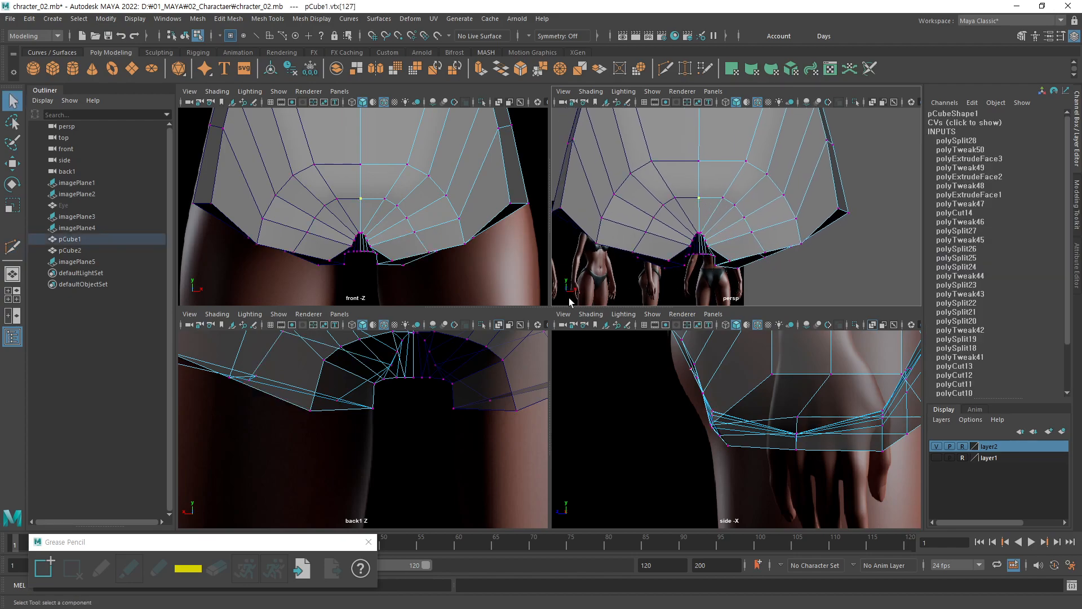
{"action": "key", "text": "w"}
{"action": "key", "text": "b"}
{"action": "key", "text": "q"}
{"action": "key", "text": "space"}
{"action": "left_click_drag", "start_coordinate": [636, 302], "coordinate": [626, 261], "text": "alt"}
{"action": "key", "text": "w"}
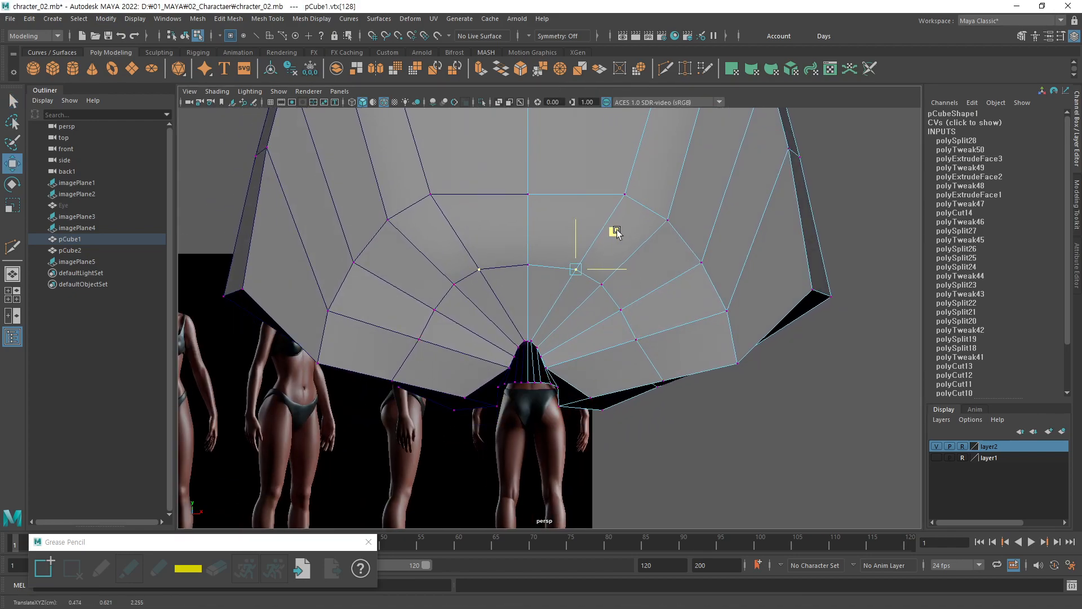
Move the vertices of the outer buttock arc slightly inward and down to round its curve.
{"action": "key", "text": "q"}
{"action": "left_click", "coordinate": [606, 279]}
{"action": "left_click", "coordinate": [626, 195]}
{"action": "key", "text": "w"}
{"action": "middle_click_drag", "start_coordinate": [659, 155], "coordinate": [703, 192]}
{"action": "left_click", "coordinate": [666, 223]}
{"action": "left_click", "coordinate": [729, 310]}
{"action": "middle_click_drag", "start_coordinate": [765, 282], "coordinate": [763, 284]}
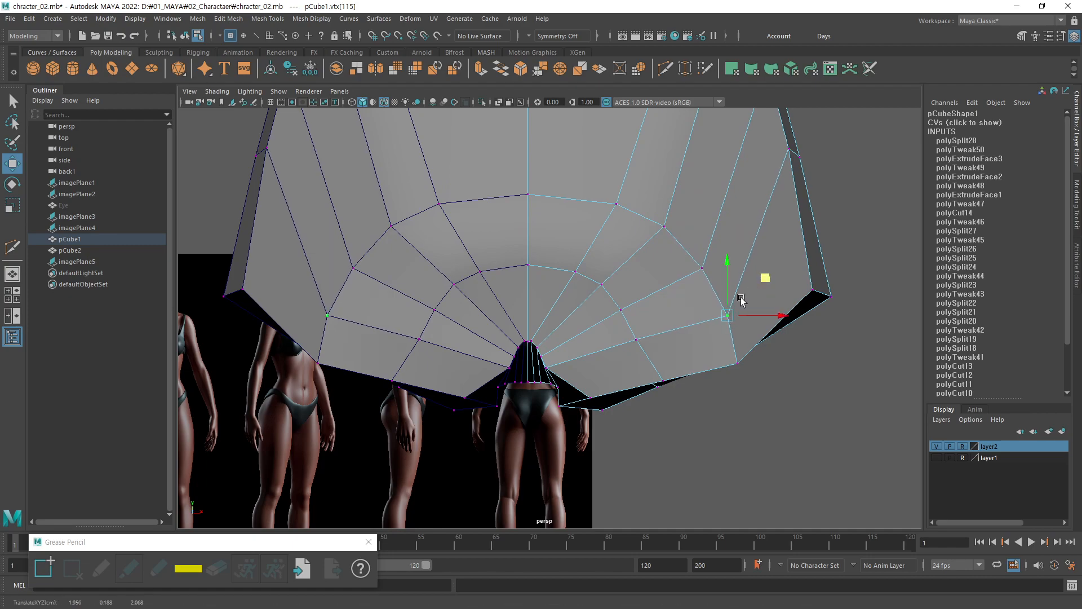
Move the innermost vertices of the new loop and the outer buttock arc closer to the centre line and slightly up.
{"action": "left_click", "coordinate": [580, 277]}
{"action": "middle_click_drag", "start_coordinate": [611, 251], "coordinate": [593, 235]}
{"action": "left_click", "coordinate": [624, 208]}
{"action": "middle_click_drag", "start_coordinate": [648, 169], "coordinate": [618, 159]}
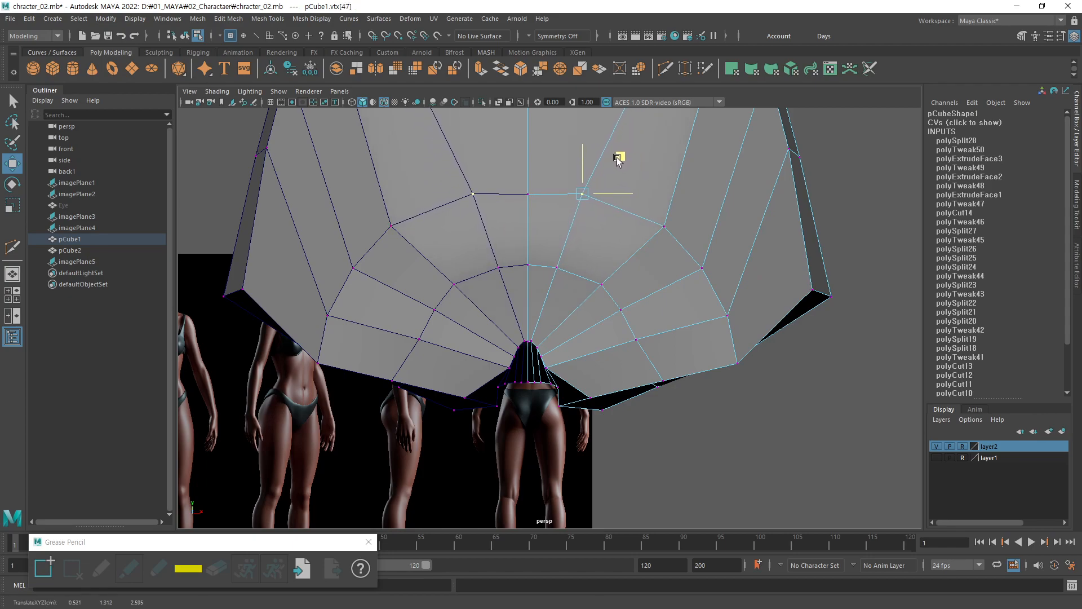
Move the remaining side vertices of the new inner loop downward to space them evenly around the crotch.
{"action": "left_click", "coordinate": [624, 283]}
{"action": "middle_click_drag", "start_coordinate": [639, 248], "coordinate": [669, 327]}
{"action": "left_click", "coordinate": [621, 310]}
{"action": "left_click", "coordinate": [648, 352]}
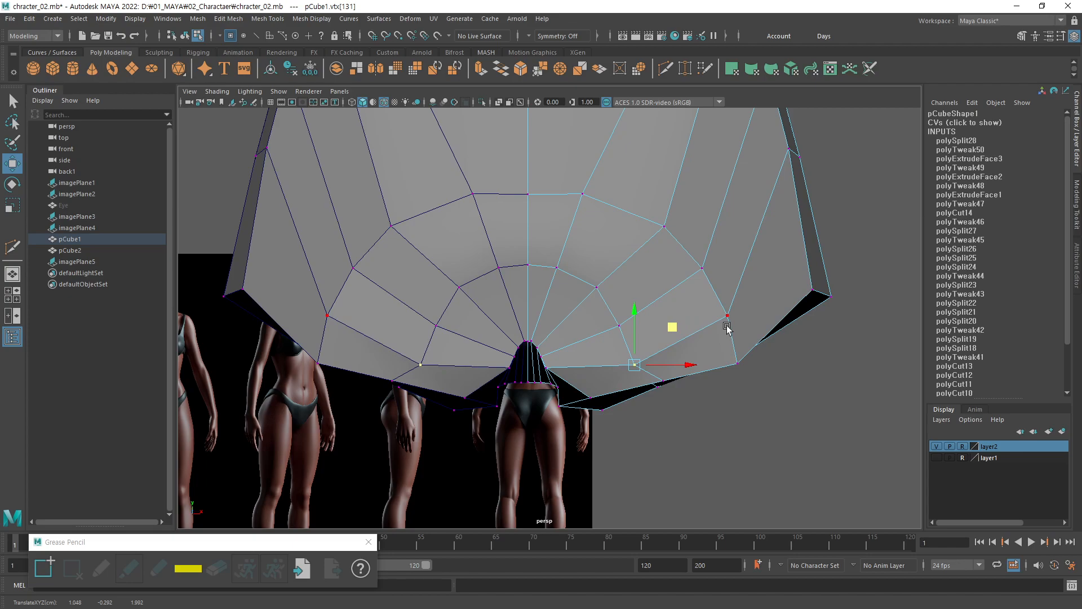
Fine-tune the upper side vertices of the inner buttock loop to smooth its curve.
{"action": "left_click_drag", "start_coordinate": [684, 314], "coordinate": [654, 297], "text": "alt"}
{"action": "left_click", "coordinate": [650, 316]}
{"action": "left_click", "coordinate": [593, 293]}
{"action": "left_click_drag", "start_coordinate": [630, 255], "coordinate": [630, 257]}
Reposition the side and upper vertices of the outer buttock arc to even out its curve.
{"action": "left_click", "coordinate": [723, 325]}
{"action": "middle_click_drag", "start_coordinate": [758, 285], "coordinate": [768, 287]}
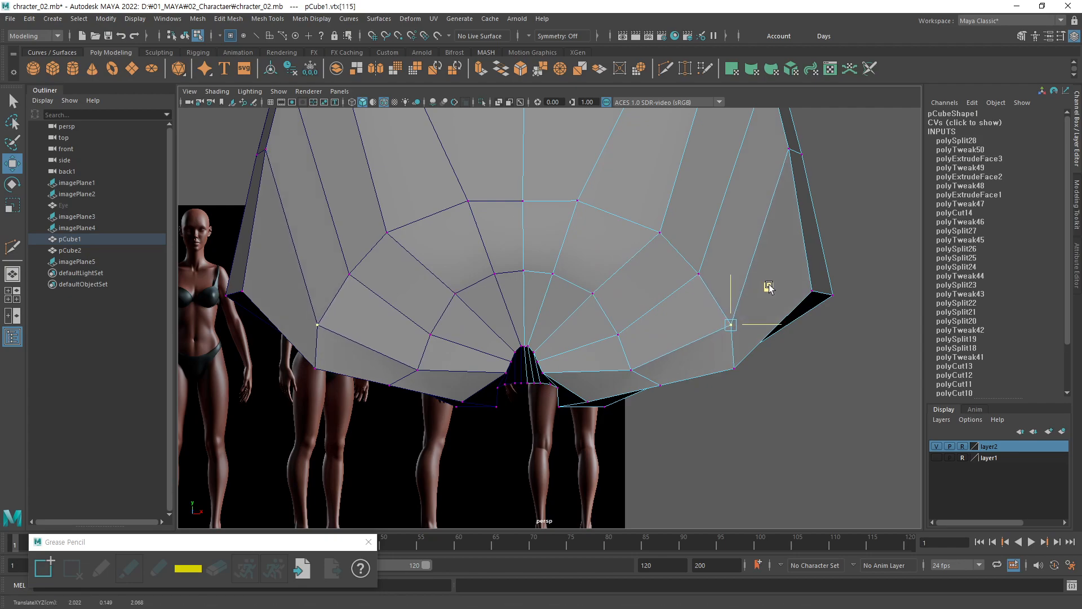
{"action": "left_click", "coordinate": [699, 274]}
{"action": "middle_click_drag", "start_coordinate": [732, 238], "coordinate": [731, 242]}
{"action": "left_click", "coordinate": [658, 233]}
{"action": "right_click_drag", "start_coordinate": [756, 345], "coordinate": [713, 333], "text": "alt"}
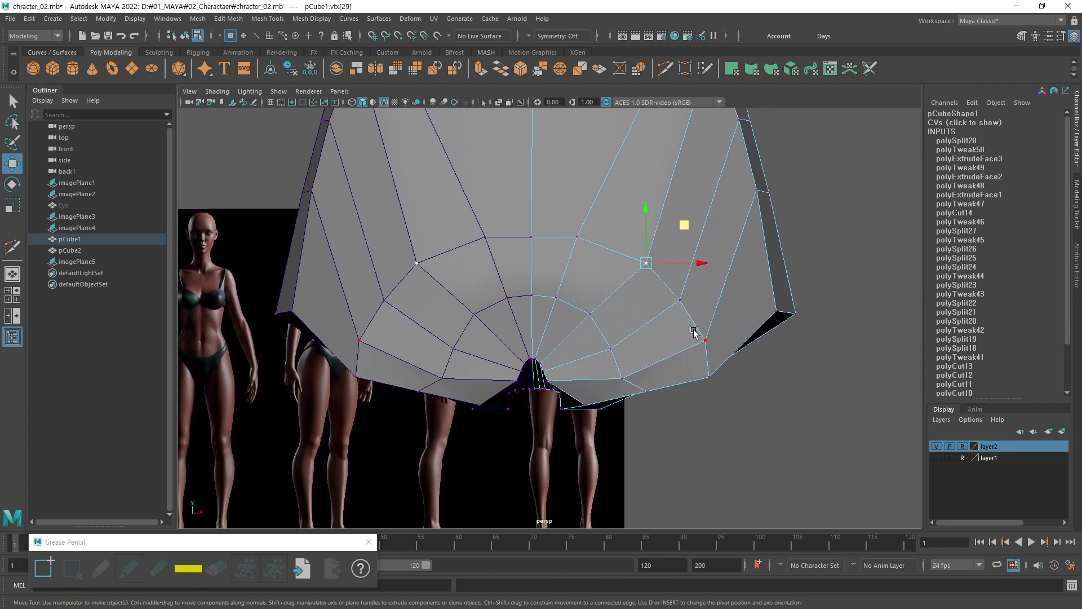
Refine the inner buttock loop's vertices and the outer arc's upper vertex for even spacing around the crotch.
{"action": "left_click", "coordinate": [558, 298]}
{"action": "left_click", "coordinate": [612, 348]}
{"action": "left_click", "coordinate": [578, 237]}
{"action": "left_click", "coordinate": [612, 349]}
{"action": "left_click", "coordinate": [622, 378]}
{"action": "left_click", "coordinate": [590, 314]}
{"action": "left_click", "coordinate": [578, 237]}
Adjust the depth of the outer buttock arc's top vertices against the side reference.
{"action": "key", "text": "space"}
{"action": "middle_click_drag", "start_coordinate": [761, 391], "coordinate": [738, 455], "text": "alt"}
{"action": "right_click_drag", "start_coordinate": [632, 405], "coordinate": [691, 404], "text": "alt"}
{"action": "mouse_move", "coordinate": [584, 378]}
{"action": "left_mouse_down"}
{"action": "mouse_move", "coordinate": [621, 387]}
{"action": "mouse_move", "coordinate": [593, 376]}
{"action": "left_mouse_up"}
{"action": "key", "text": "ctrl+z"}
{"action": "key", "text": "q"}
{"action": "key", "text": "w"}
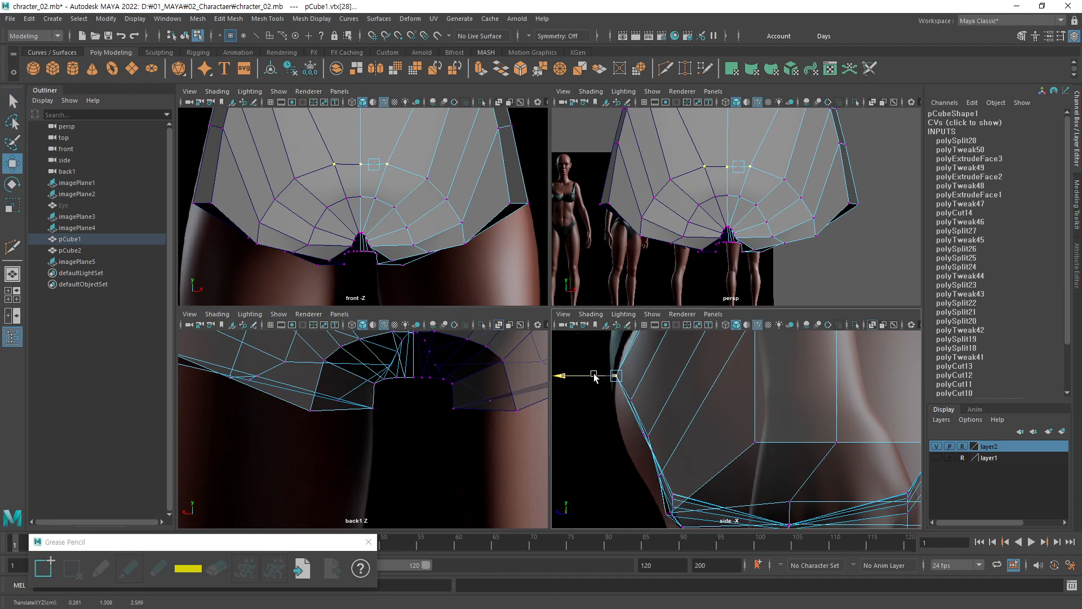
Pull the top and upper side vertices of the inner buttock loop backward to round the buttock profile in the side view.
{"action": "key", "text": "q"}
{"action": "middle_click_drag", "start_coordinate": [661, 442], "coordinate": [664, 419], "text": "alt"}
{"action": "key", "text": "w"}
{"action": "left_click_drag", "start_coordinate": [629, 412], "coordinate": [604, 415]}
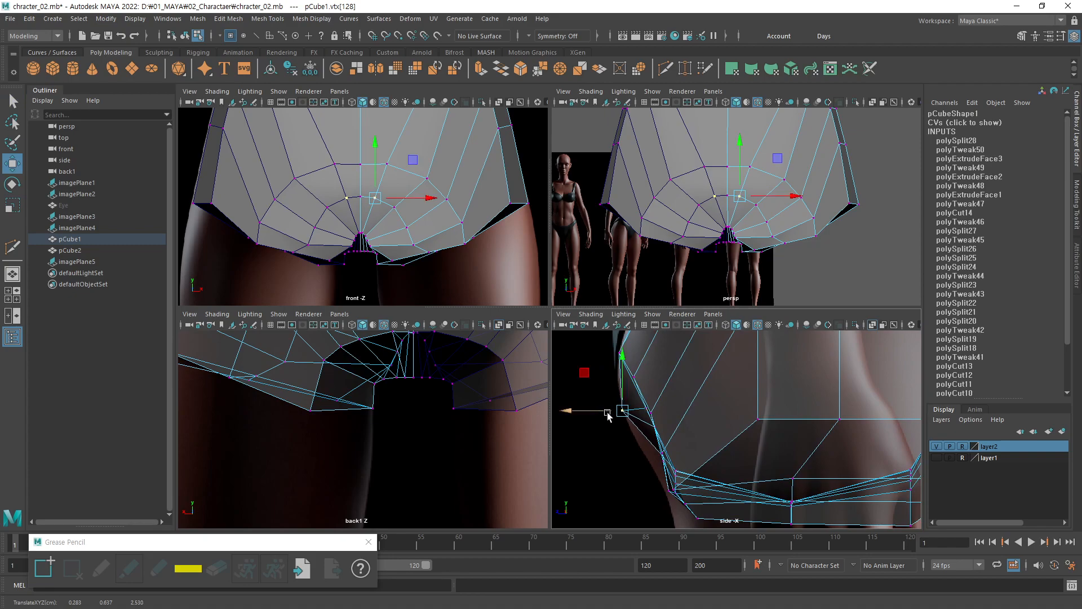
{"action": "key", "text": "q"}
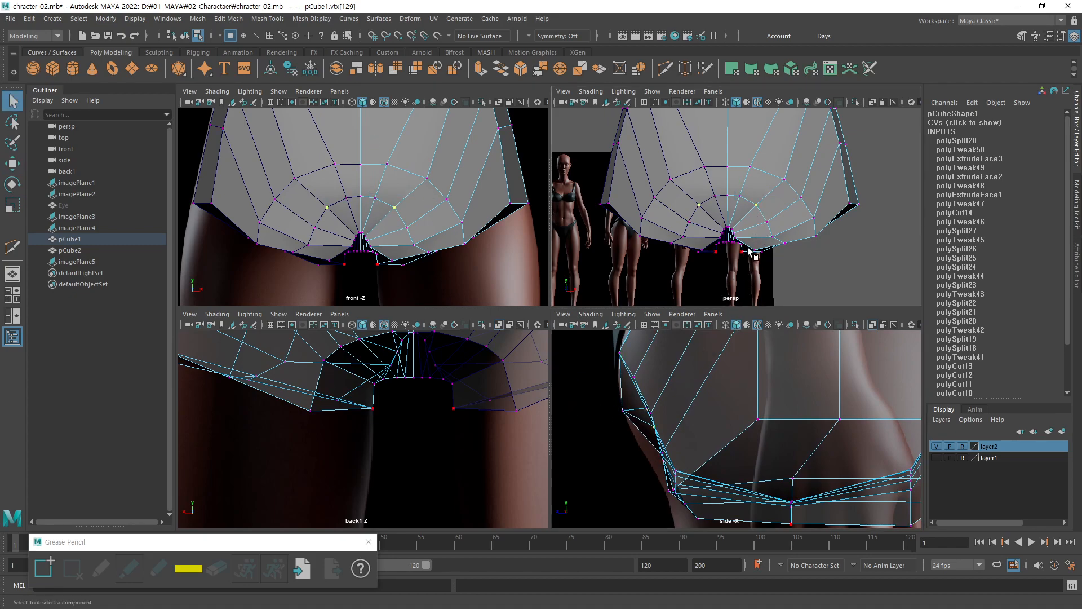
{"action": "key", "text": "w"}
{"action": "left_click_drag", "start_coordinate": [638, 426], "coordinate": [614, 428]}
{"action": "key", "text": "q"}
{"action": "left_click", "coordinate": [766, 222]}
{"action": "key", "text": "w"}
{"action": "left_click_drag", "start_coordinate": [646, 461], "coordinate": [627, 466]}
Nudge the lower side vertex of the inner buttock loop in depth to continue the rounded profile.
{"action": "middle_click_drag", "start_coordinate": [780, 267], "coordinate": [772, 251], "text": "alt"}
{"action": "key", "text": "q"}
{"action": "left_click", "coordinate": [765, 221]}
{"action": "middle_click_drag", "start_coordinate": [671, 461], "coordinate": [669, 395], "text": "alt"}
{"action": "key", "text": "w"}
{"action": "left_click_drag", "start_coordinate": [645, 429], "coordinate": [644, 431]}
{"action": "scroll", "coordinate": [750, 223], "scroll_direction": "up", "scroll_amount": 3}
Move the bottom-edge vertex of the buttock backward and down to follow the side reference.
{"action": "key", "text": "q"}
{"action": "left_click", "coordinate": [793, 217]}
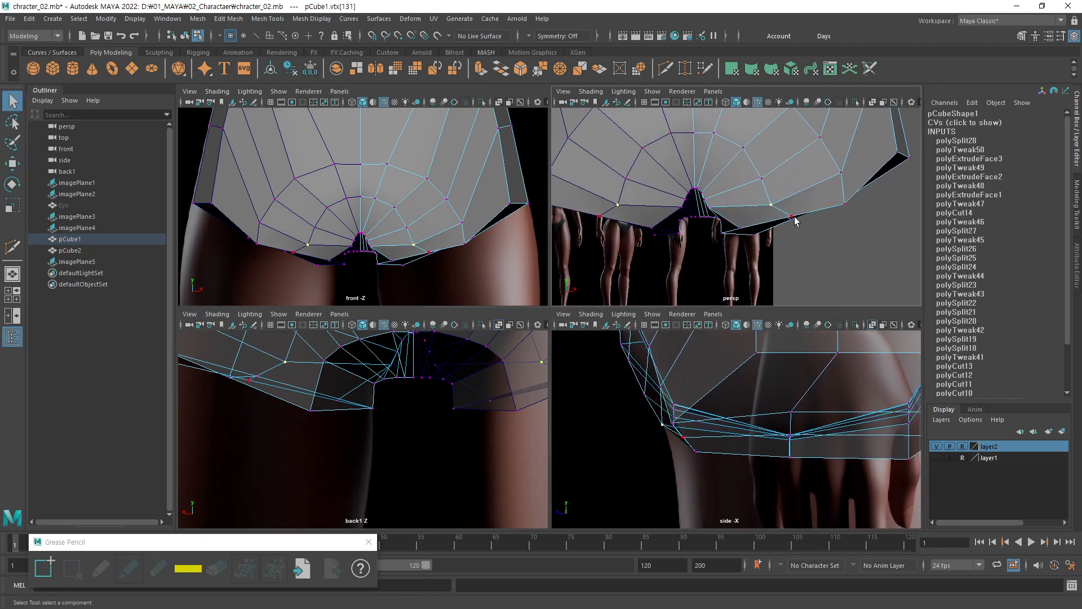
{"action": "key", "text": "w"}
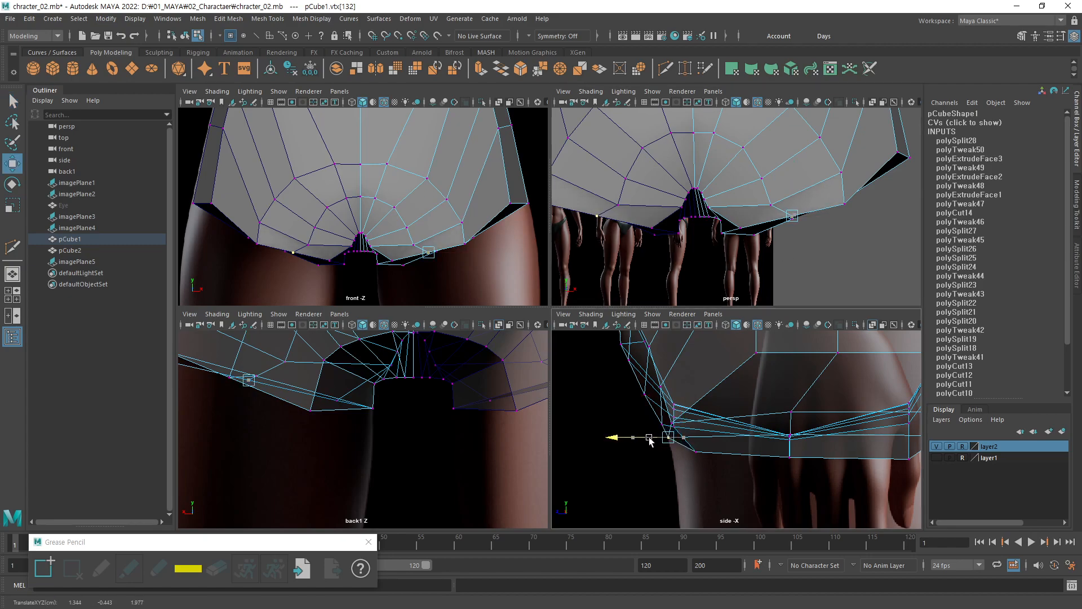
{"action": "middle_click_drag", "start_coordinate": [716, 449], "coordinate": [721, 463]}
{"action": "middle_click_drag", "start_coordinate": [719, 391], "coordinate": [757, 442], "text": "alt"}
{"action": "right_click_drag", "start_coordinate": [757, 442], "coordinate": [720, 451], "text": "alt"}
{"action": "middle_click_drag", "start_coordinate": [718, 429], "coordinate": [694, 430], "text": "alt"}
{"action": "right_click_drag", "start_coordinate": [663, 440], "coordinate": [780, 418], "text": "alt"}
{"action": "middle_click_drag", "start_coordinate": [780, 418], "coordinate": [804, 425], "text": "alt"}
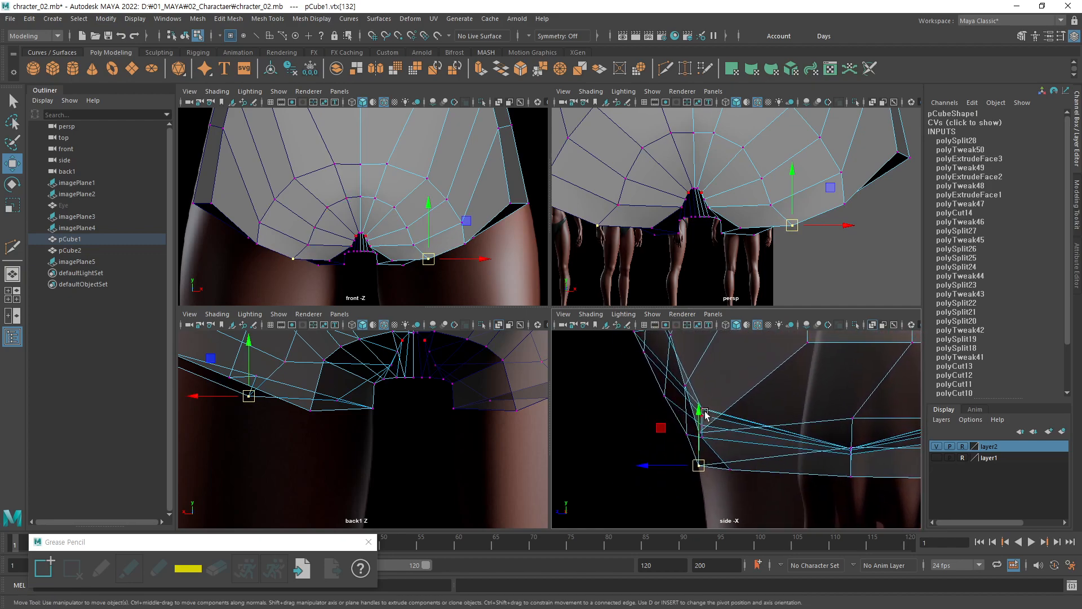
Pull the two lower side vertices of the inner buttock loop slightly backward in the side view.
{"action": "left_click", "coordinate": [666, 398]}
{"action": "left_click_drag", "start_coordinate": [654, 397], "coordinate": [641, 398]}
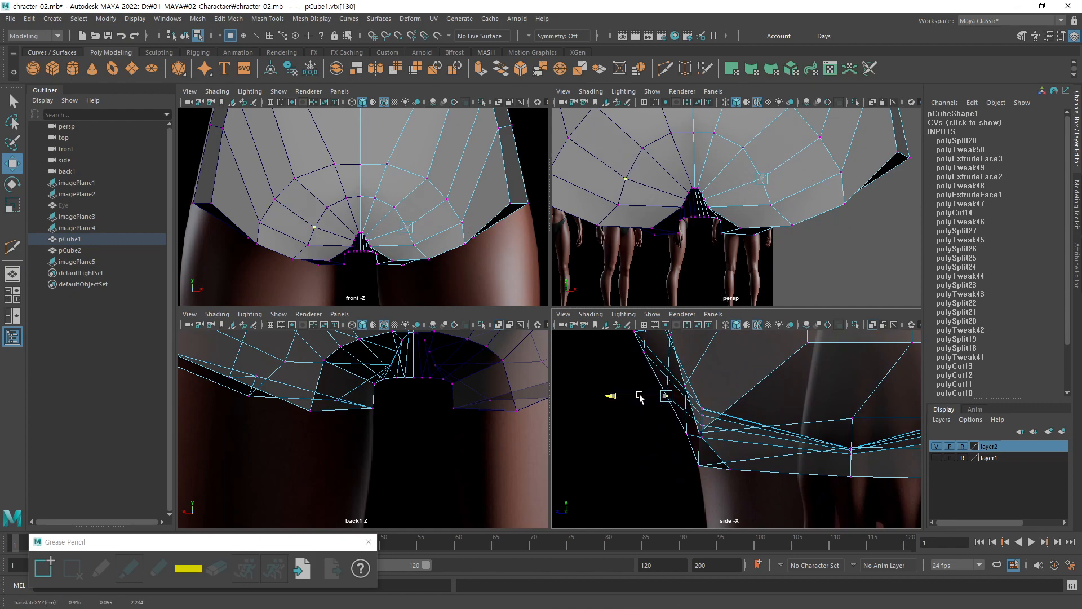
{"action": "left_click", "coordinate": [688, 434]}
{"action": "left_click_drag", "start_coordinate": [664, 434], "coordinate": [663, 434]}
{"action": "right_click_drag", "start_coordinate": [736, 419], "coordinate": [700, 410], "text": "alt"}
{"action": "middle_click_drag", "start_coordinate": [765, 194], "coordinate": [760, 249], "text": "alt"}
{"action": "right_click_drag", "start_coordinate": [760, 249], "coordinate": [728, 237], "text": "alt"}
{"action": "left_click_drag", "start_coordinate": [728, 237], "coordinate": [656, 236], "text": "alt"}
{"action": "middle_click_drag", "start_coordinate": [755, 384], "coordinate": [704, 424], "text": "alt"}
Turn off X-ray in the side view and push the side vertices of the outer buttock arc forward.
{"action": "left_click", "coordinate": [873, 325]}
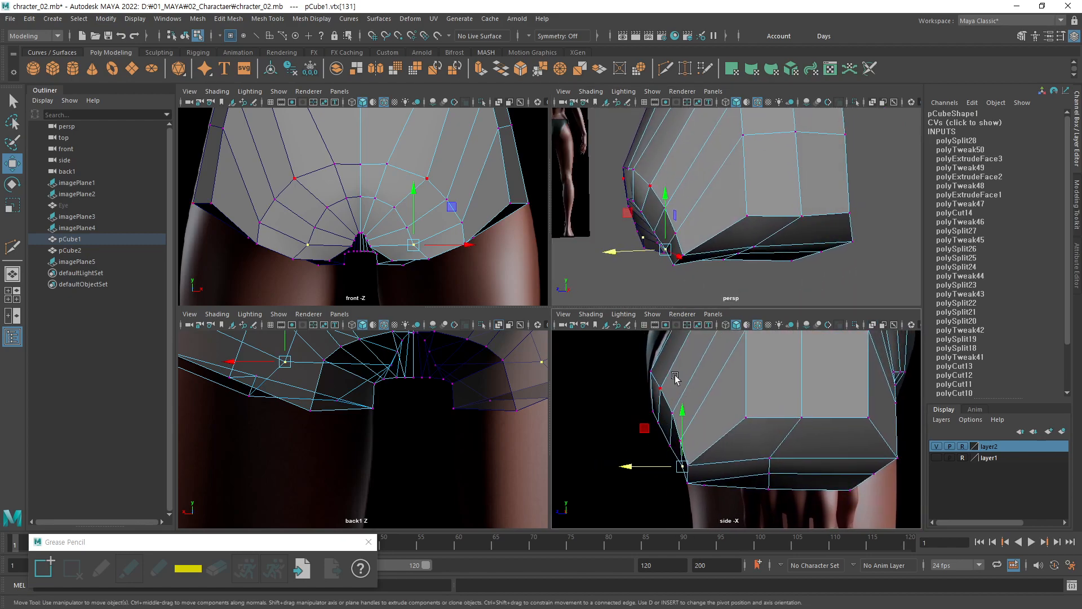
{"action": "key", "text": "space"}
{"action": "middle_click_drag", "start_coordinate": [536, 378], "coordinate": [599, 359], "text": "alt"}
{"action": "left_click", "coordinate": [522, 366]}
{"action": "left_click_drag", "start_coordinate": [483, 370], "coordinate": [501, 372]}
{"action": "left_click", "coordinate": [505, 320]}
{"action": "left_click_drag", "start_coordinate": [479, 320], "coordinate": [496, 320]}
{"action": "left_click", "coordinate": [484, 263]}
{"action": "left_click_drag", "start_coordinate": [459, 265], "coordinate": [460, 266]}
Fine-tune the depth of the two lowest side vertices of the outer buttock arc in the side view.
{"action": "left_click", "coordinate": [515, 319]}
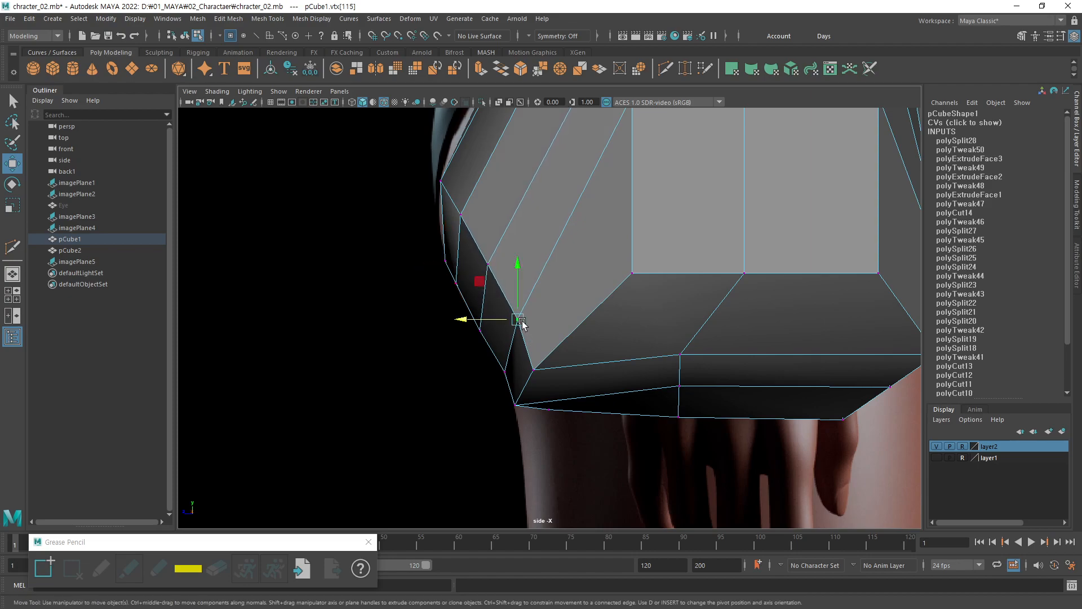
{"action": "left_click", "coordinate": [532, 370]}
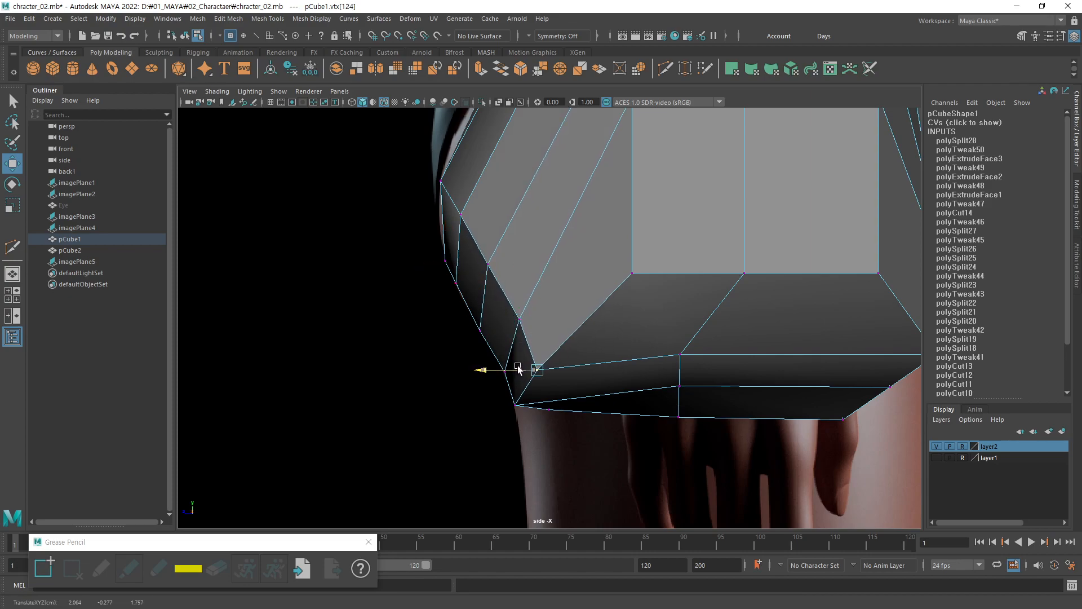
{"action": "left_click", "coordinate": [476, 439]}
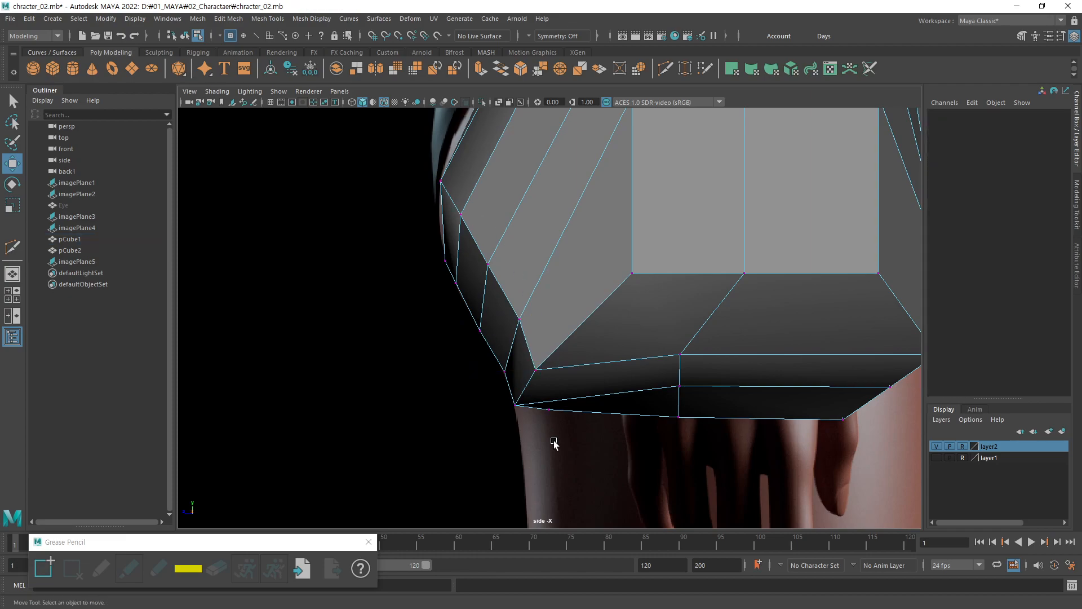
{"action": "left_click", "coordinate": [441, 181]}
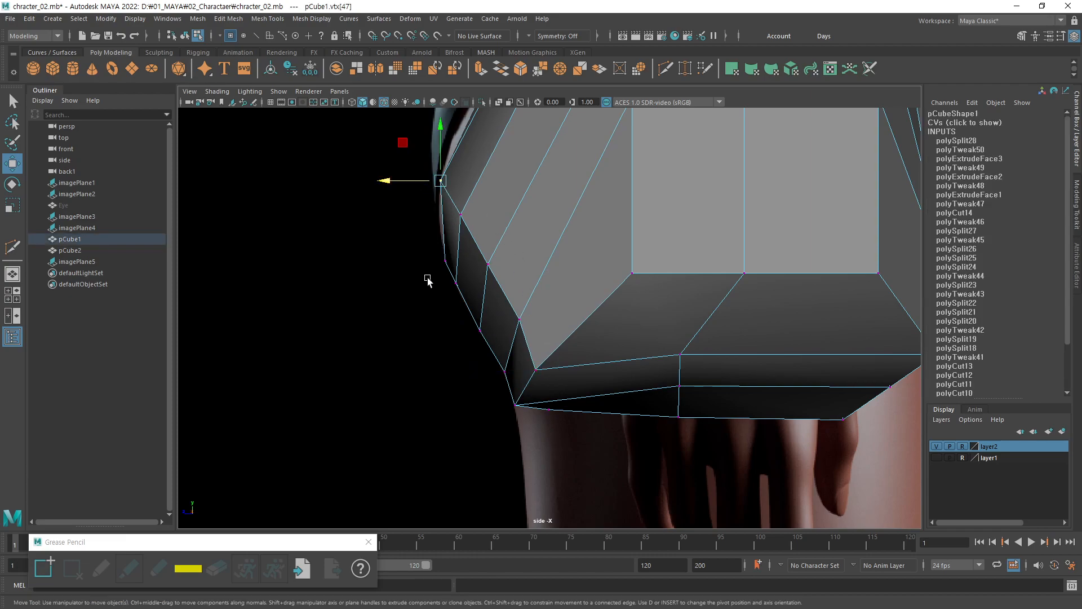
{"action": "left_click", "coordinate": [410, 304]}
Adjust the side vertices along the rear edge of the crotch opening to smooth its outline.
{"action": "scroll", "coordinate": [505, 297], "scroll_direction": "down", "scroll_amount": 4}
{"action": "middle_click_drag", "start_coordinate": [550, 287], "coordinate": [536, 340], "text": "alt"}
{"action": "key", "text": "space"}
{"action": "key", "text": "space"}
{"action": "left_click_drag", "start_coordinate": [486, 308], "coordinate": [590, 332], "text": "alt"}
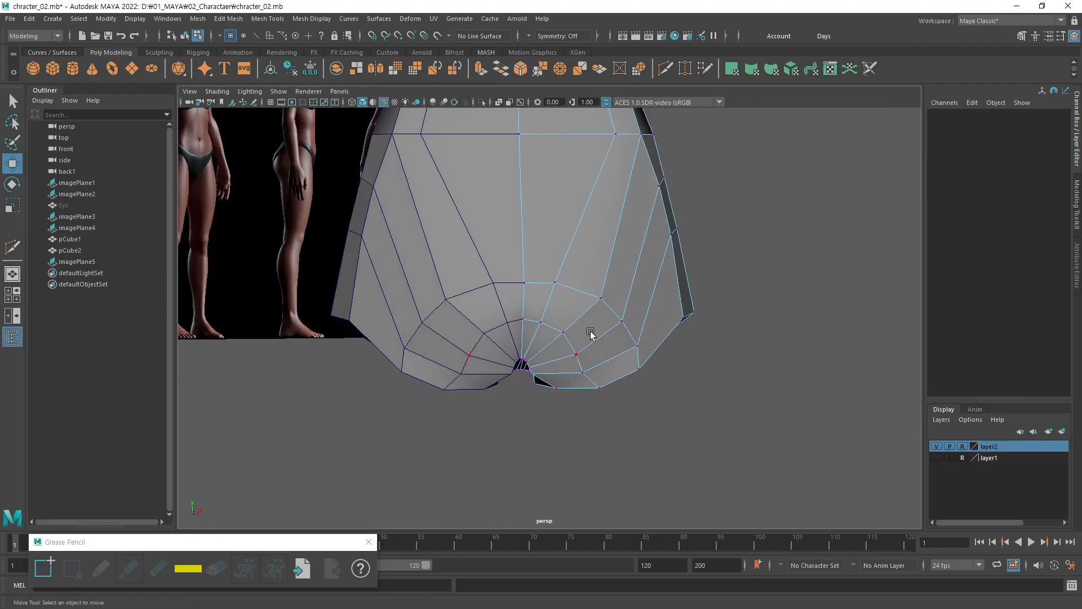
{"action": "left_click_drag", "start_coordinate": [596, 389], "coordinate": [564, 329], "text": "alt"}
{"action": "left_click", "coordinate": [528, 348]}
{"action": "left_click", "coordinate": [514, 330]}
{"action": "left_click", "coordinate": [504, 315]}
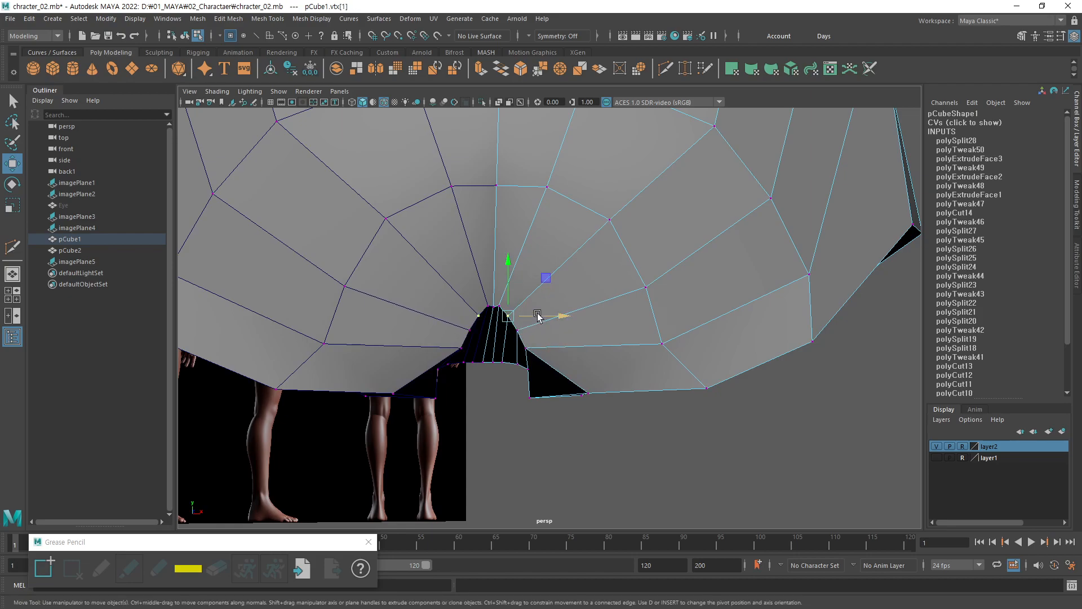
{"action": "key", "text": "q"}
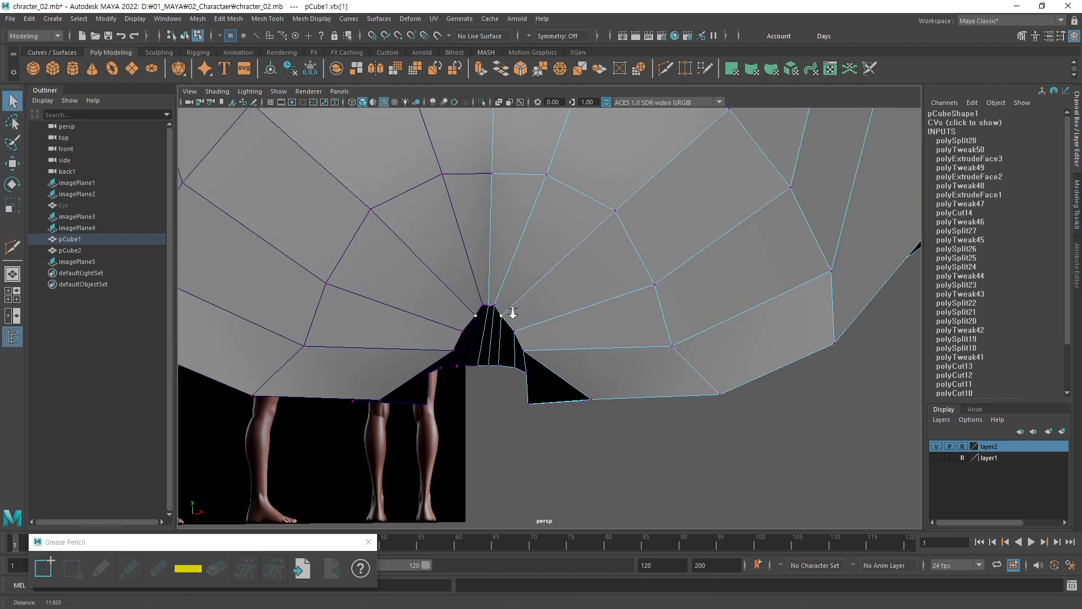
Move the upper and side vertices of the crotch opening inward and slightly down to narrow the gap.
{"action": "scroll", "coordinate": [443, 298], "scroll_direction": "up", "scroll_amount": 3}
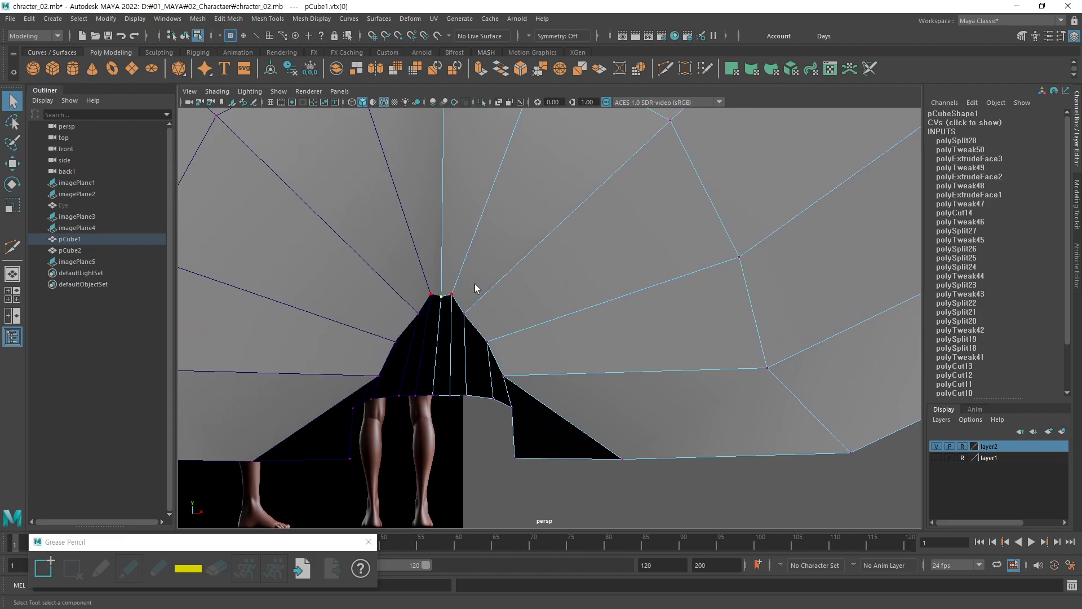
{"action": "middle_click_drag", "start_coordinate": [492, 281], "coordinate": [501, 295], "text": "alt"}
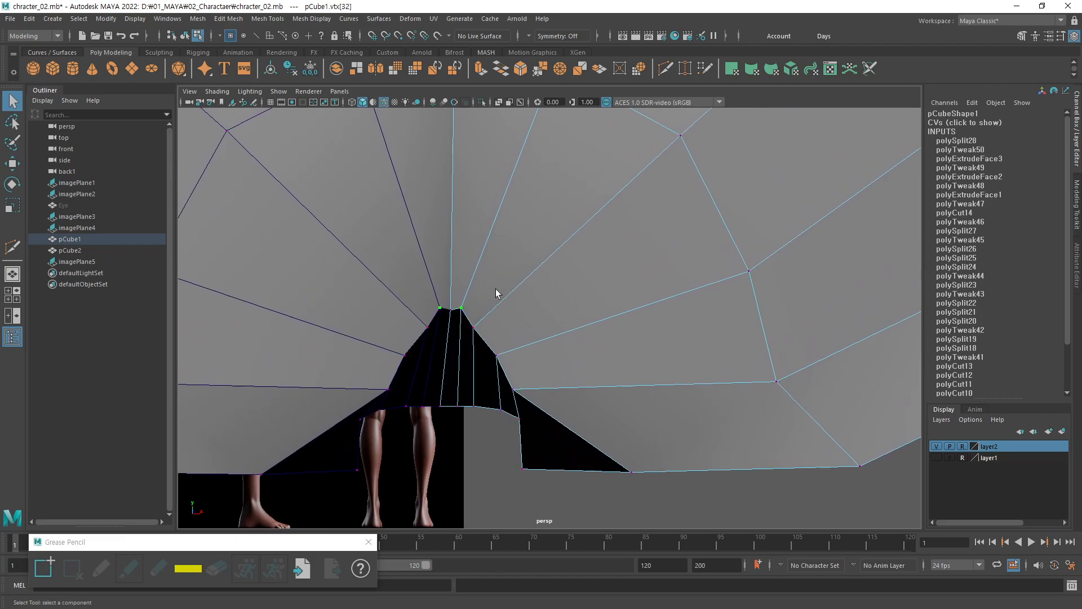
{"action": "key", "text": "w"}
{"action": "left_click_drag", "start_coordinate": [498, 278], "coordinate": [525, 323]}
{"action": "left_click", "coordinate": [483, 332]}
{"action": "left_click", "coordinate": [496, 355]}
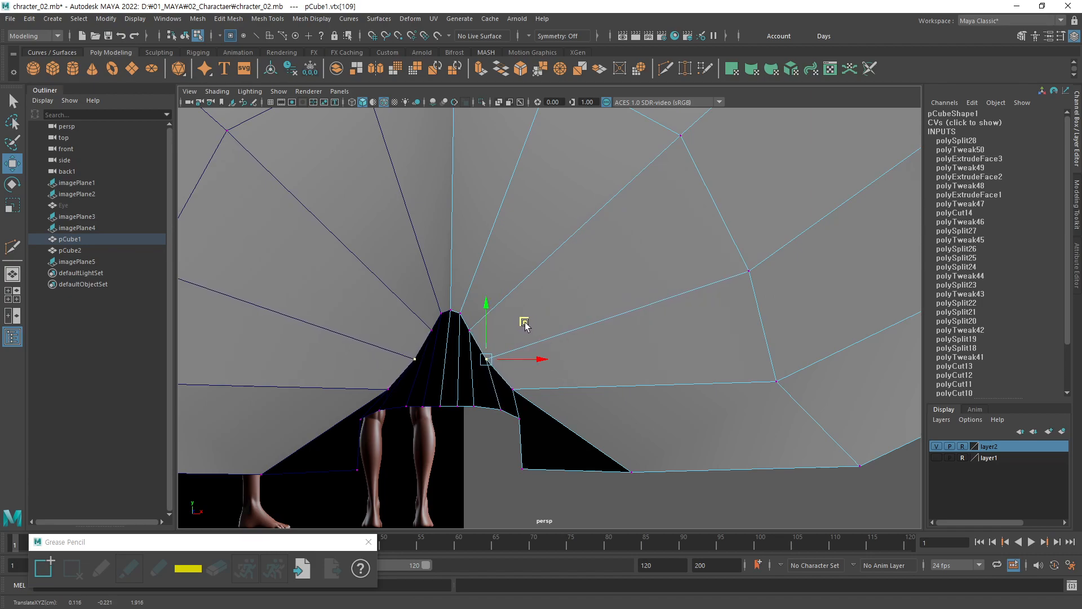
{"action": "left_click", "coordinate": [512, 389]}
Nudge the height of the lower side vertices of the inner buttock loop.
{"action": "left_click_drag", "start_coordinate": [571, 393], "coordinate": [640, 362], "text": "alt"}
{"action": "left_click", "coordinate": [650, 358]}
{"action": "left_click_drag", "start_coordinate": [648, 314], "coordinate": [648, 314]}
{"action": "left_click_drag", "start_coordinate": [736, 314], "coordinate": [601, 321], "text": "alt"}
{"action": "left_click", "coordinate": [611, 318]}
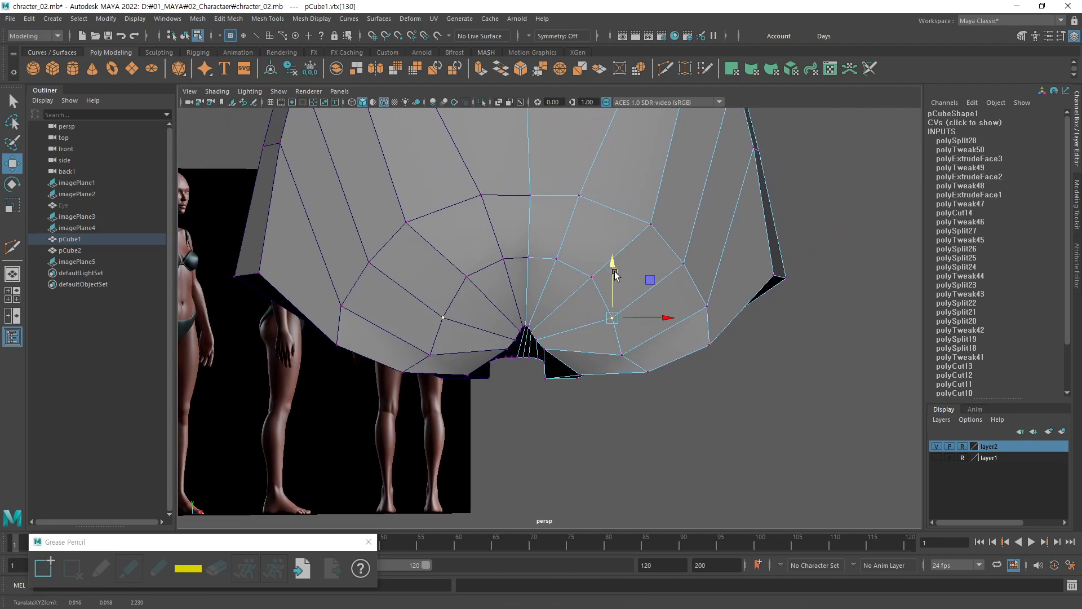
Turn on X-ray in the side view and shift the inner loop's lower side vertices slightly forward.
{"action": "key", "text": "space"}
{"action": "key", "text": "space"}
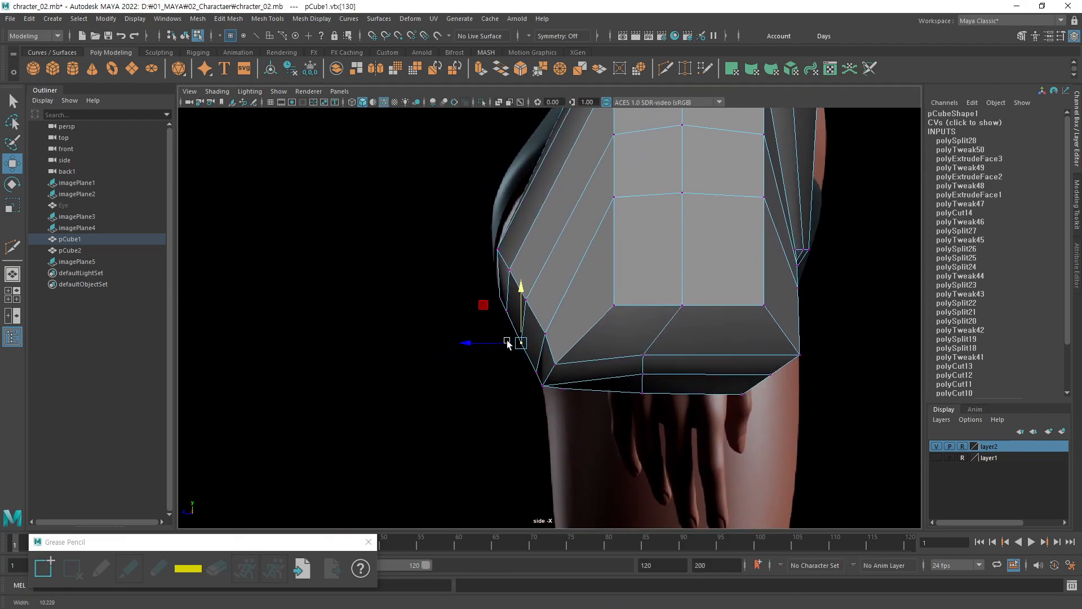
{"action": "scroll", "coordinate": [486, 346], "scroll_direction": "up", "scroll_amount": 2}
{"action": "key", "text": "alt+x"}
{"action": "scroll", "coordinate": [514, 367], "scroll_direction": "up", "scroll_amount": 2}
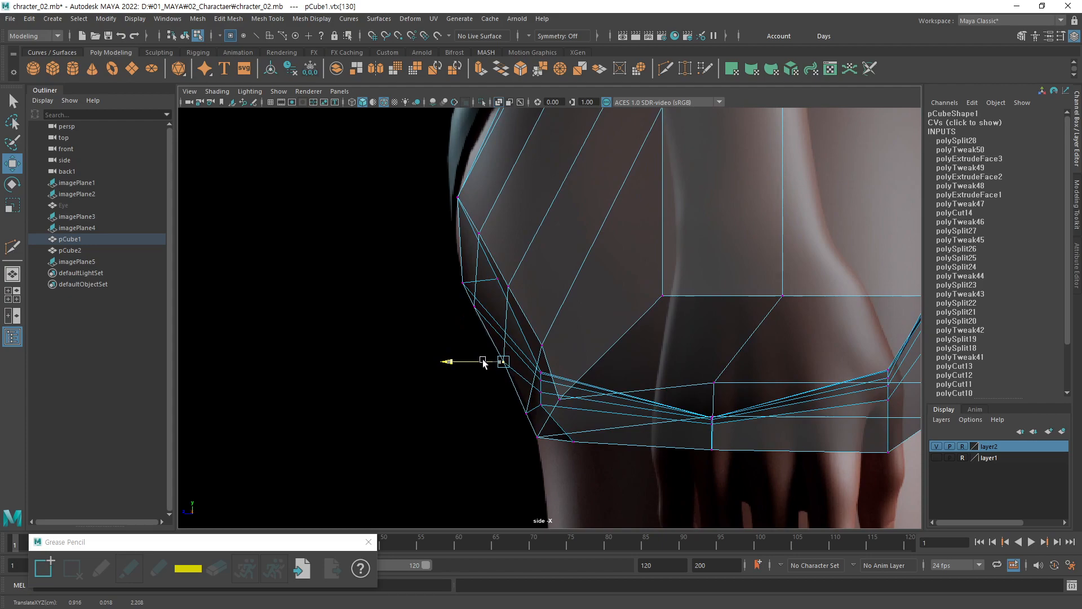
{"action": "left_click", "coordinate": [526, 412]}
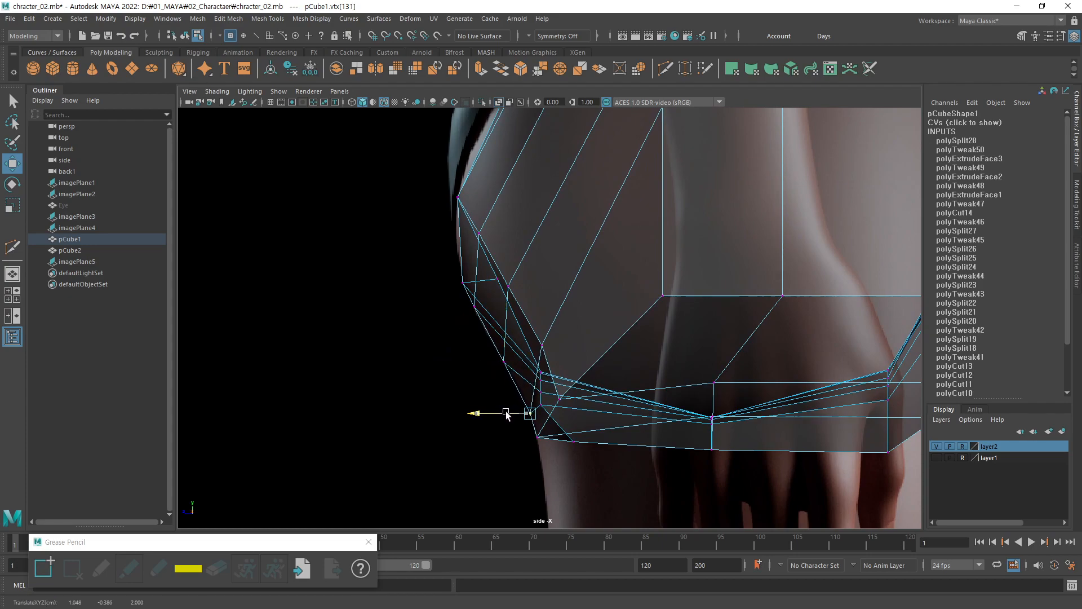
Move the inner loop's upper side vertex and the outer arc's top vertex slightly backward to match the side reference.
{"action": "left_click", "coordinate": [473, 308]}
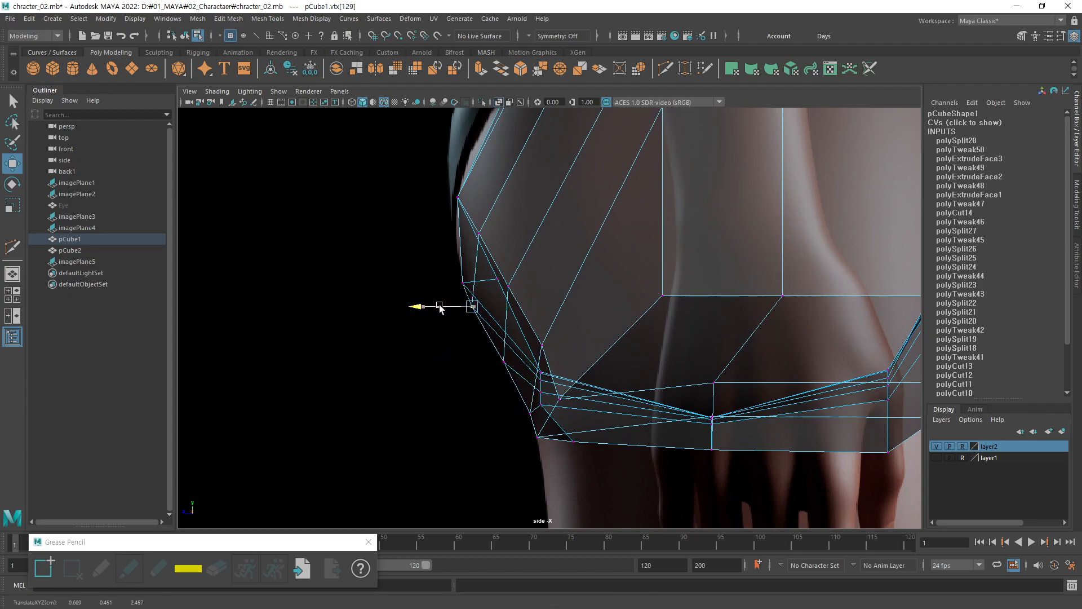
{"action": "middle_click_drag", "start_coordinate": [591, 315], "coordinate": [580, 325], "text": "alt"}
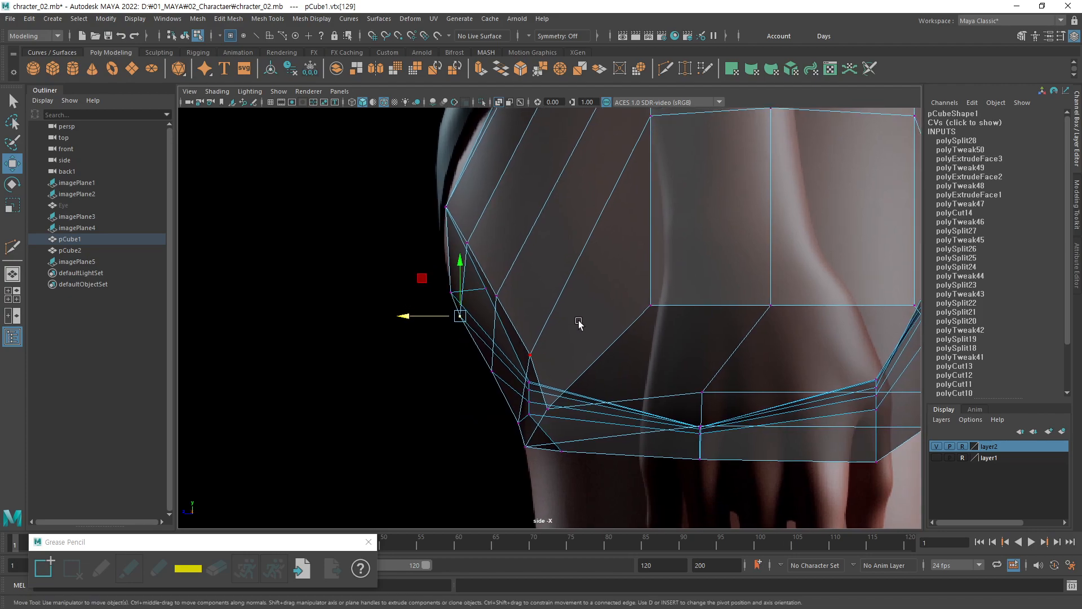
{"action": "left_click", "coordinate": [447, 207]}
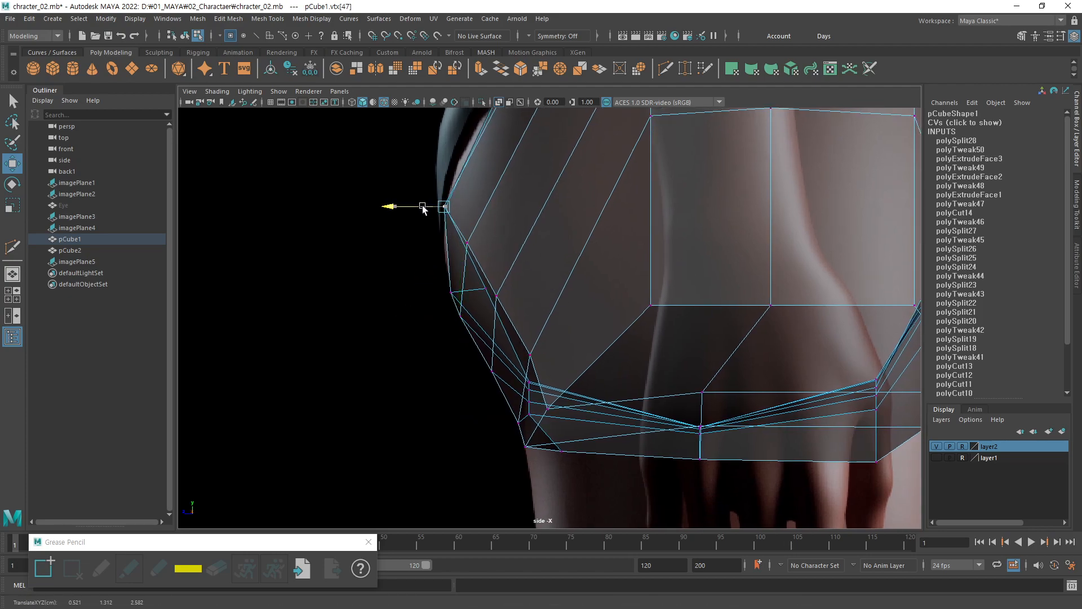
{"action": "key", "text": "space"}
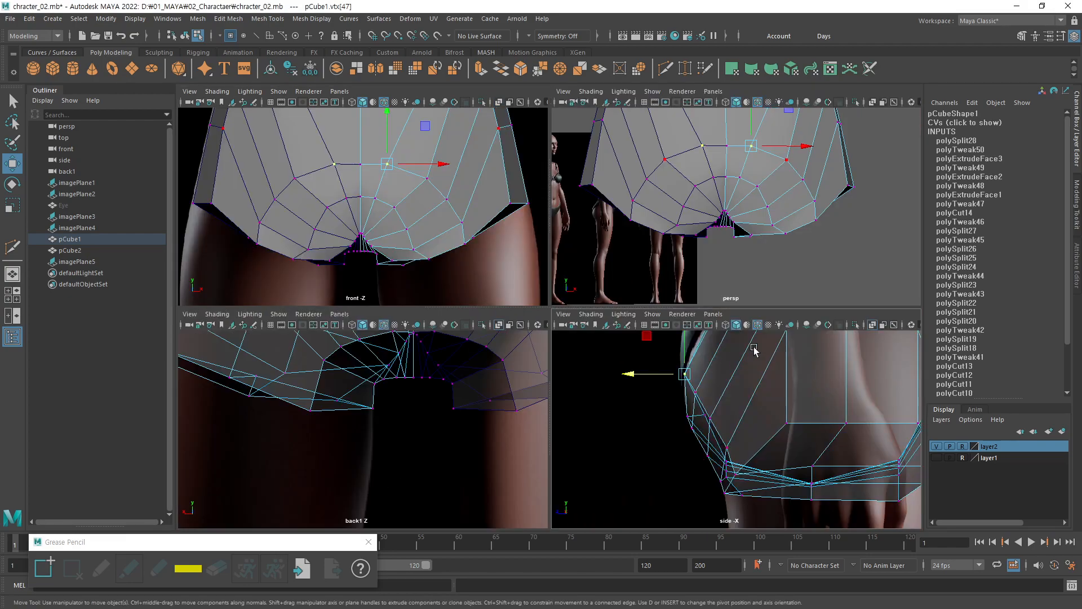
{"action": "key", "text": "space"}
{"action": "left_click_drag", "start_coordinate": [518, 232], "coordinate": [513, 212], "text": "alt"}
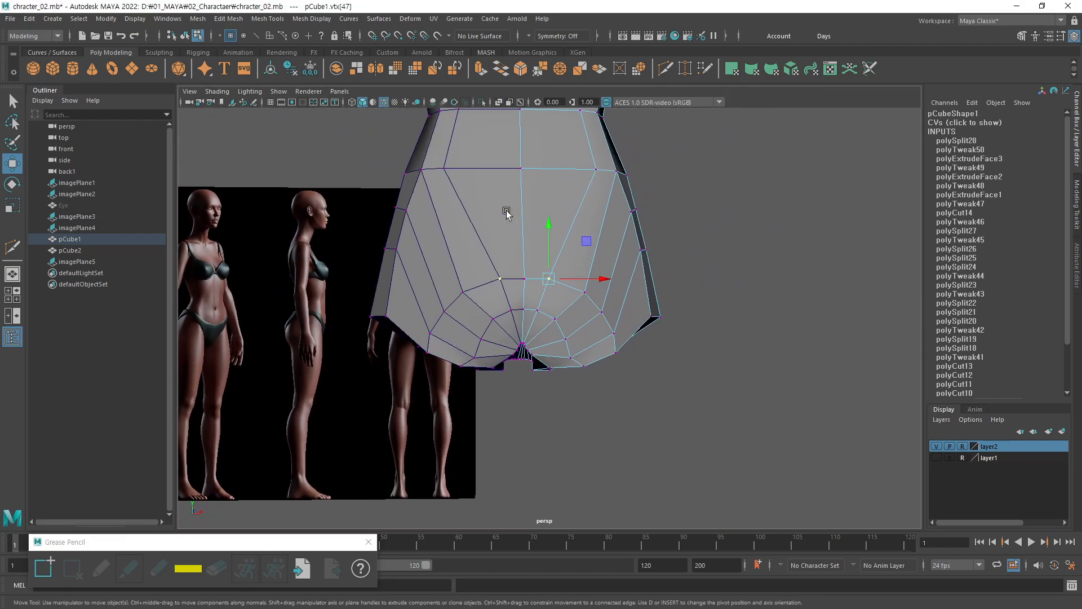
Insert two edge loops with Multi-Cut across the lower back and down the outer buttocks to the leg openings.
{"action": "left_click", "coordinate": [763, 316]}
{"action": "scroll", "coordinate": [591, 263], "scroll_direction": "up", "scroll_amount": 3}
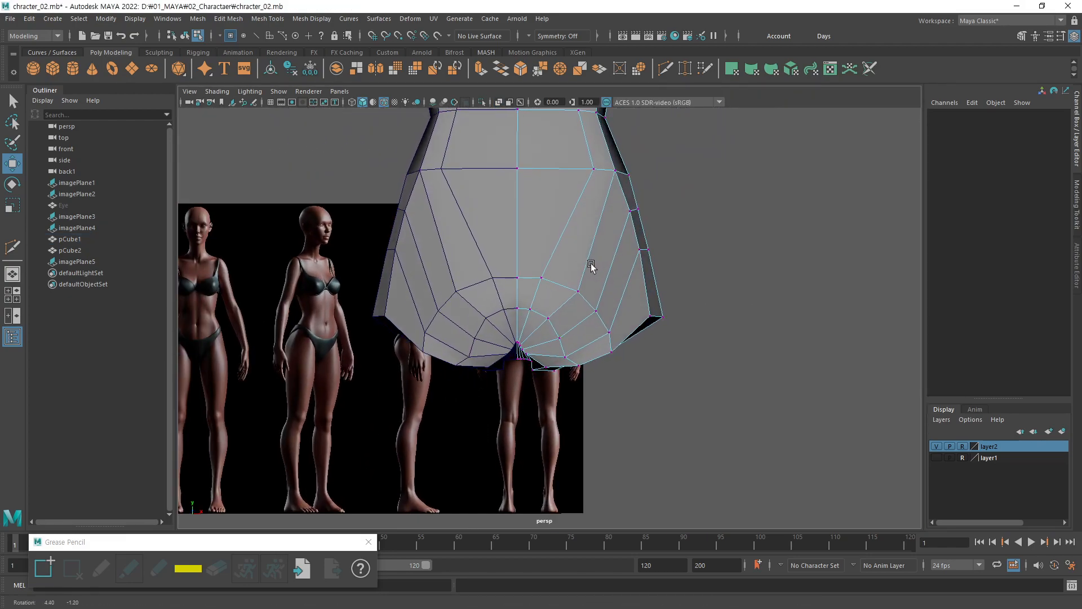
{"action": "left_click_drag", "start_coordinate": [591, 263], "coordinate": [500, 203], "text": "alt"}
{"action": "scroll", "coordinate": [558, 294], "scroll_direction": "up", "scroll_amount": 2}
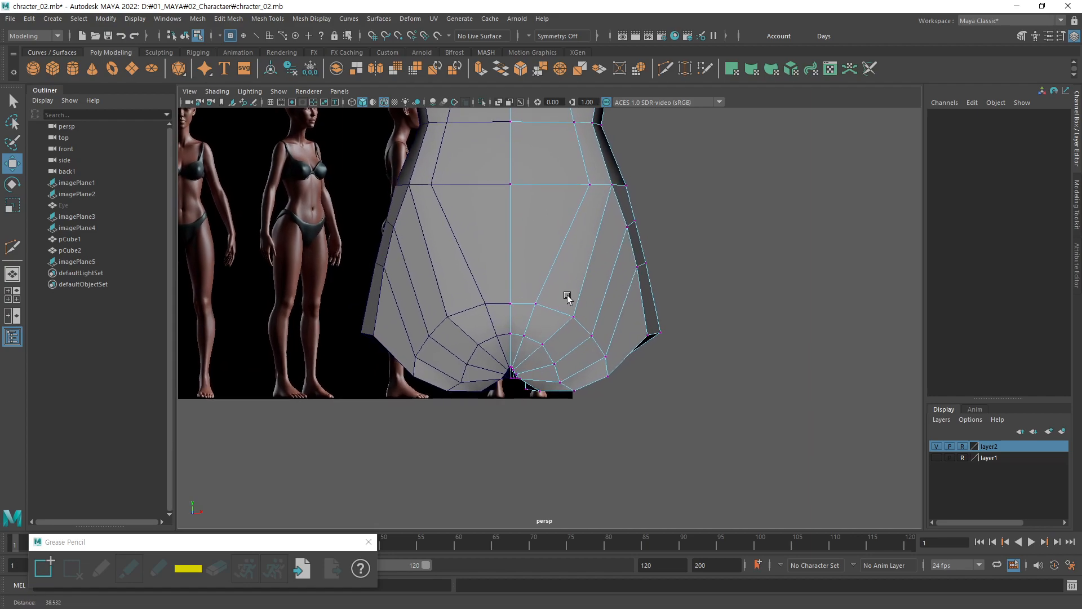
{"action": "left_click", "coordinate": [665, 68]}
{"action": "left_click", "coordinate": [654, 354]}
{"action": "left_click", "coordinate": [610, 201]}
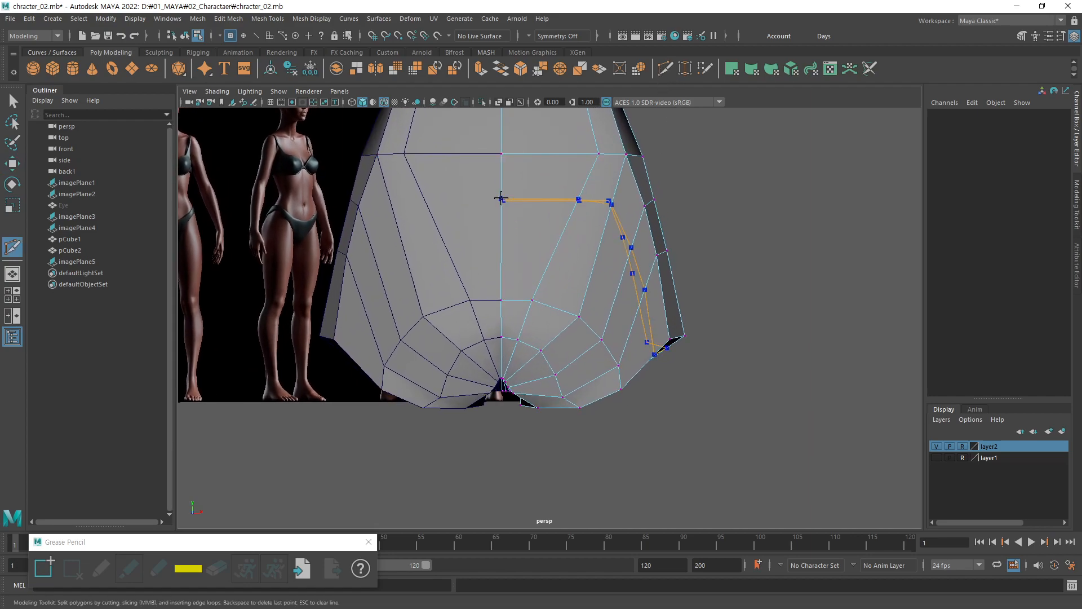
{"action": "left_click", "coordinate": [502, 197], "text": "ctrl"}
{"action": "left_click", "coordinate": [503, 250], "text": "ctrl"}
Move the new edge loops' vertices beside the outer leg opening outward and down to space the faces evenly.
{"action": "middle_click_drag", "start_coordinate": [573, 248], "coordinate": [615, 255], "text": "alt"}
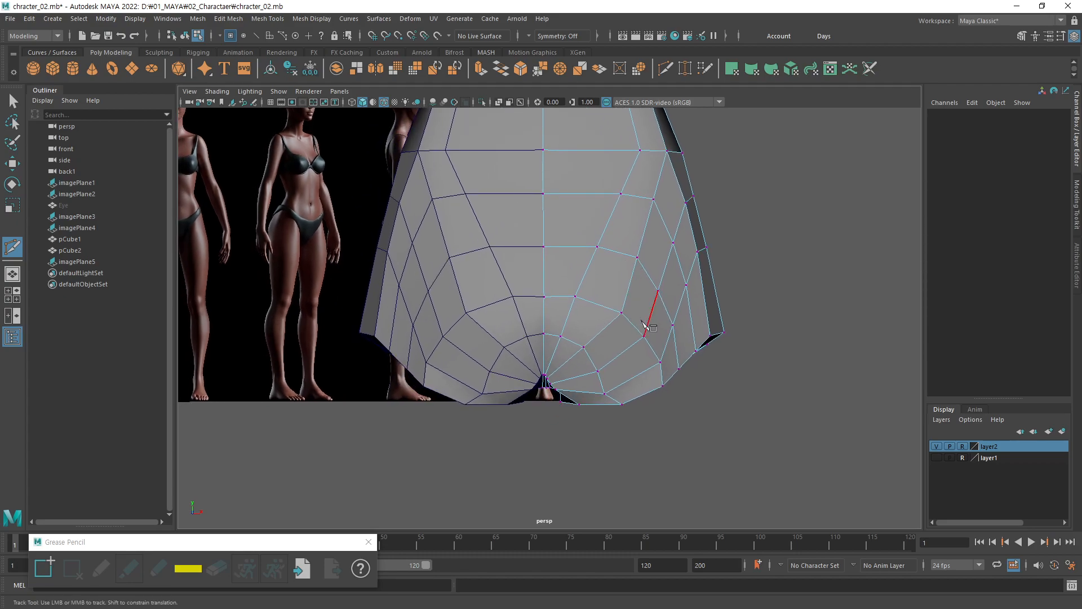
{"action": "right_click_drag", "start_coordinate": [647, 312], "coordinate": [602, 284], "text": "alt"}
{"action": "middle_click_drag", "start_coordinate": [601, 283], "coordinate": [595, 290], "text": "alt"}
{"action": "right_click_drag", "start_coordinate": [592, 334], "coordinate": [684, 308], "text": "alt"}
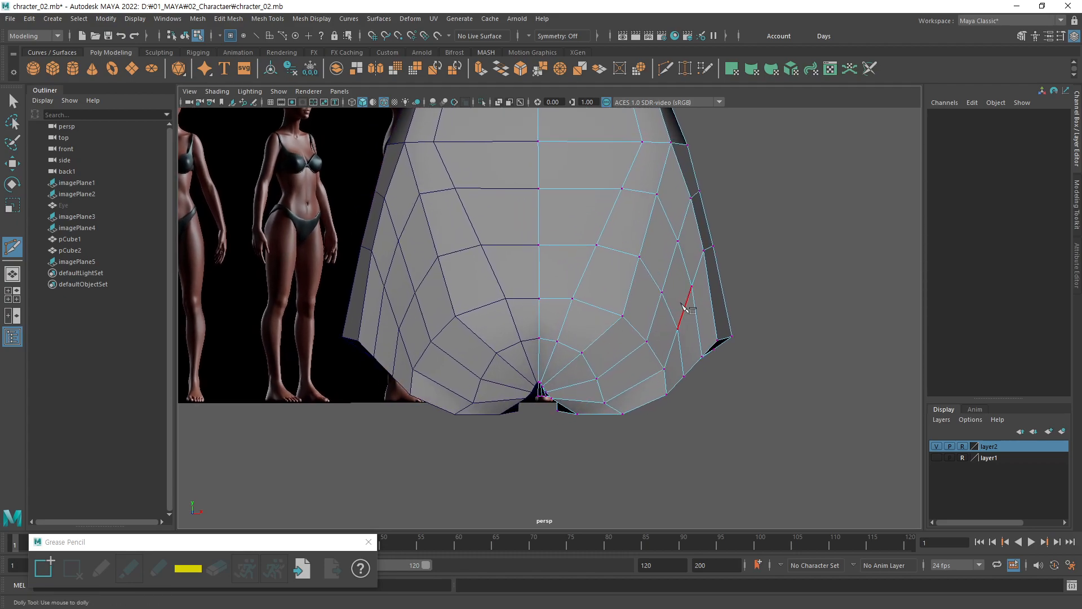
{"action": "middle_click_drag", "start_coordinate": [685, 308], "coordinate": [665, 306], "text": "alt"}
{"action": "left_click_drag", "start_coordinate": [628, 330], "coordinate": [655, 324], "text": "alt"}
{"action": "key", "text": "w"}
{"action": "left_click", "coordinate": [653, 370]}
{"action": "left_click", "coordinate": [666, 329]}
{"action": "left_click_drag", "start_coordinate": [701, 294], "coordinate": [712, 315]}
{"action": "left_click", "coordinate": [685, 292]}
{"action": "left_click_drag", "start_coordinate": [714, 251], "coordinate": [723, 278]}
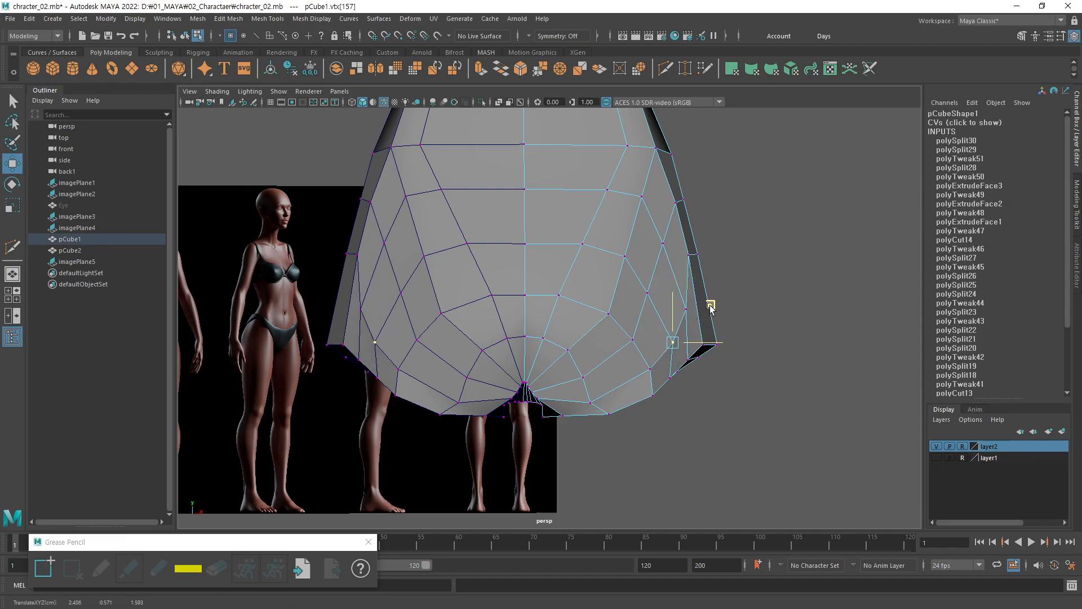
Move the two loop vertices on the outer hip above the leg opening slightly outward and down.
{"action": "left_click", "coordinate": [689, 255]}
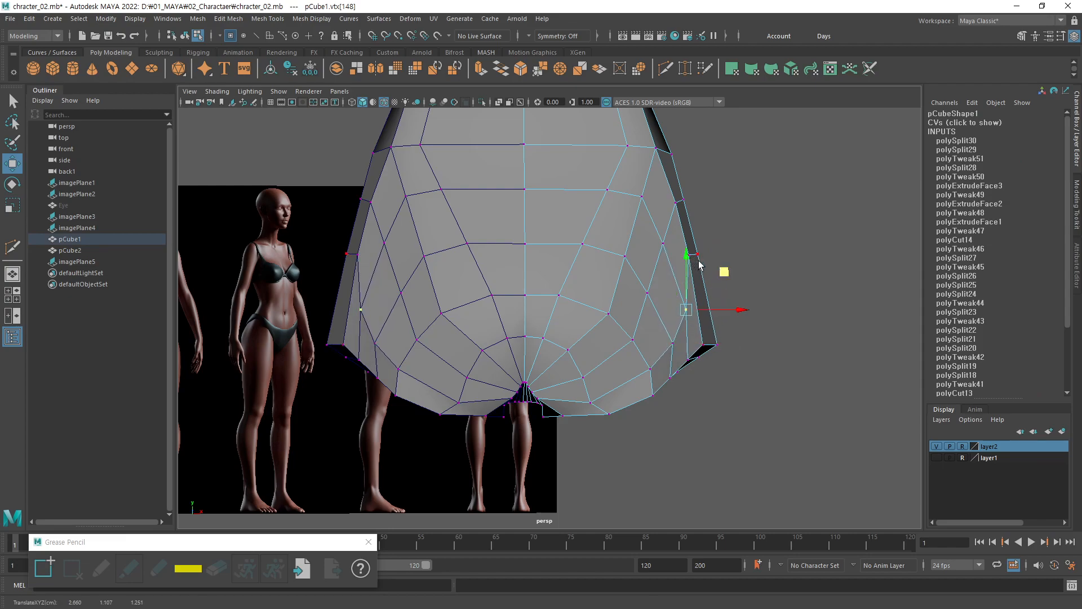
{"action": "left_click_drag", "start_coordinate": [726, 221], "coordinate": [732, 239]}
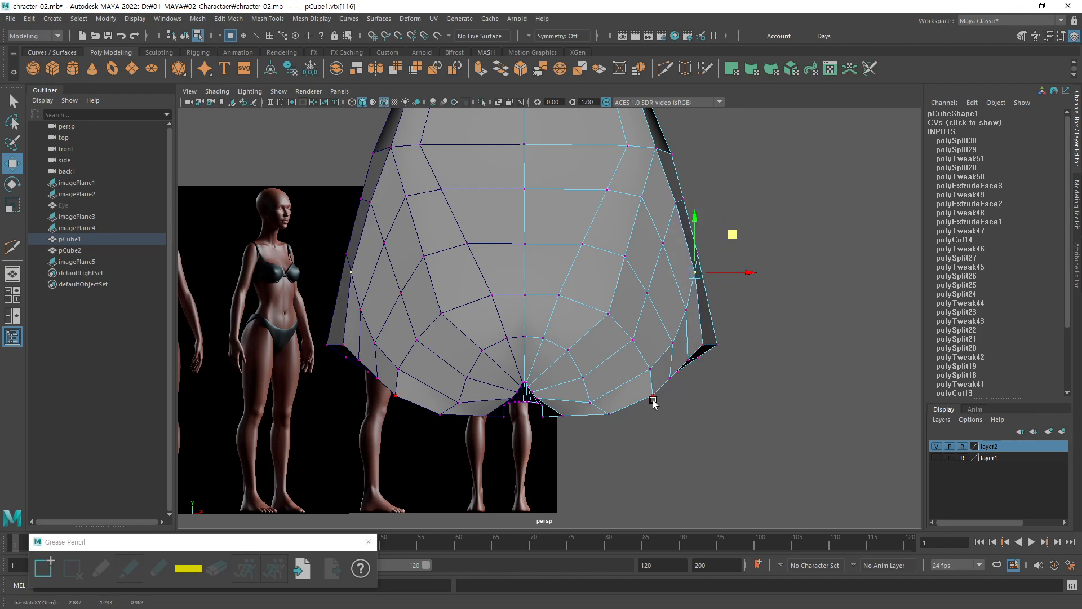
{"action": "left_click", "coordinate": [590, 403]}
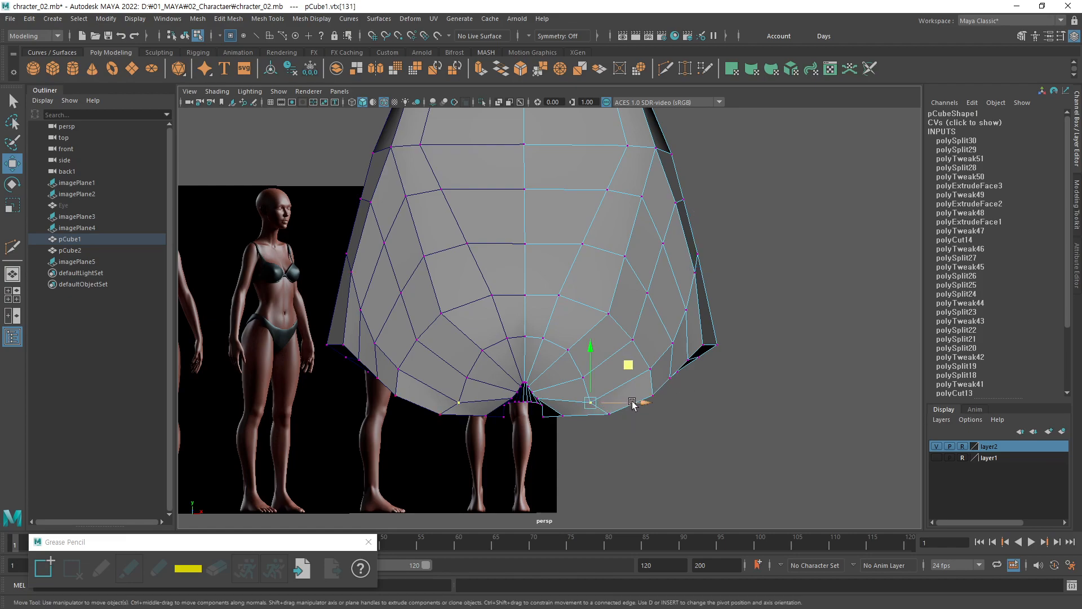
{"action": "key", "text": "q"}
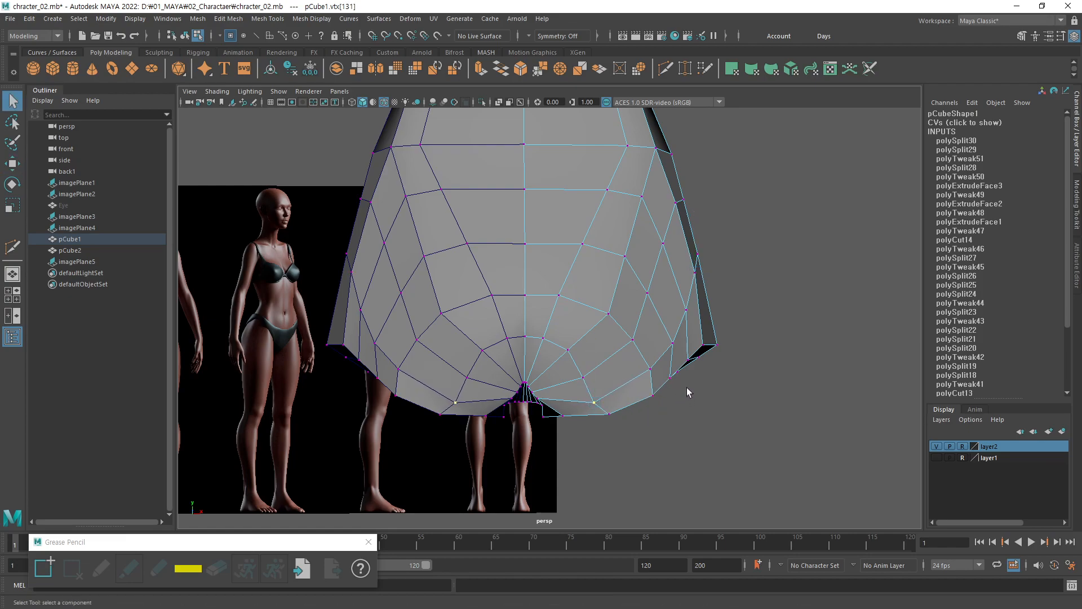
{"action": "left_click", "coordinate": [609, 415]}
{"action": "key", "text": "w"}
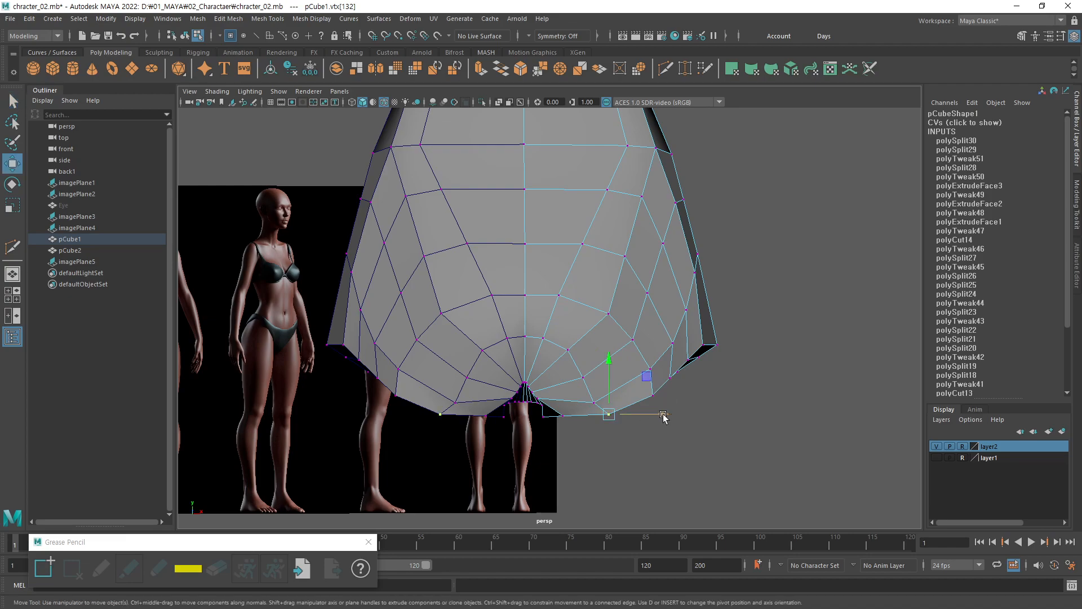
{"action": "left_click_drag", "start_coordinate": [664, 416], "coordinate": [652, 417]}
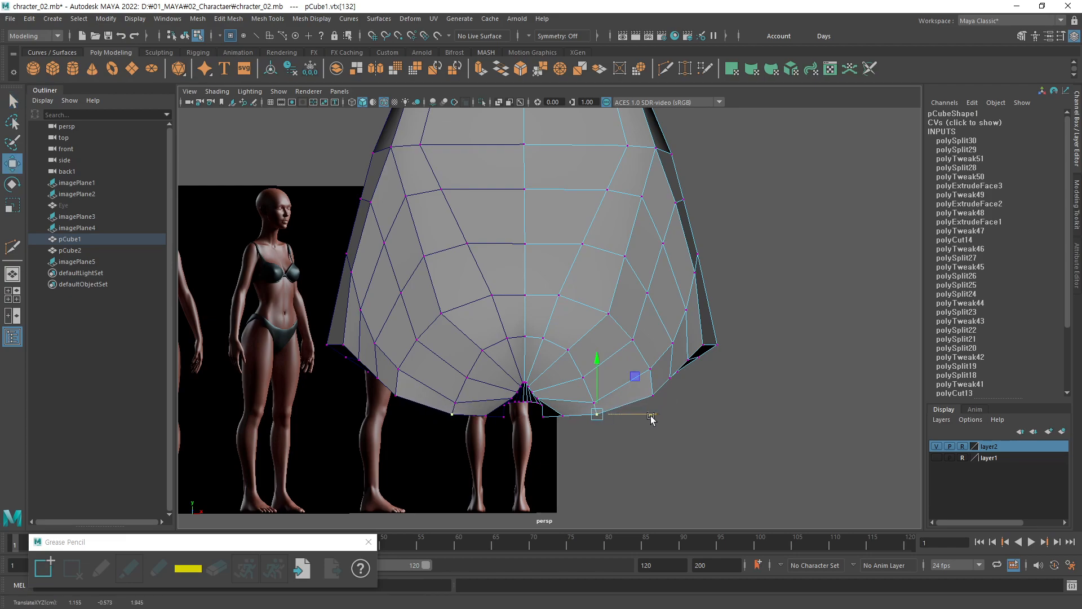
{"action": "key", "text": "ctrl+z"}
{"action": "key", "text": "ctrl+z"}
{"action": "key", "text": "ctrl+z"}
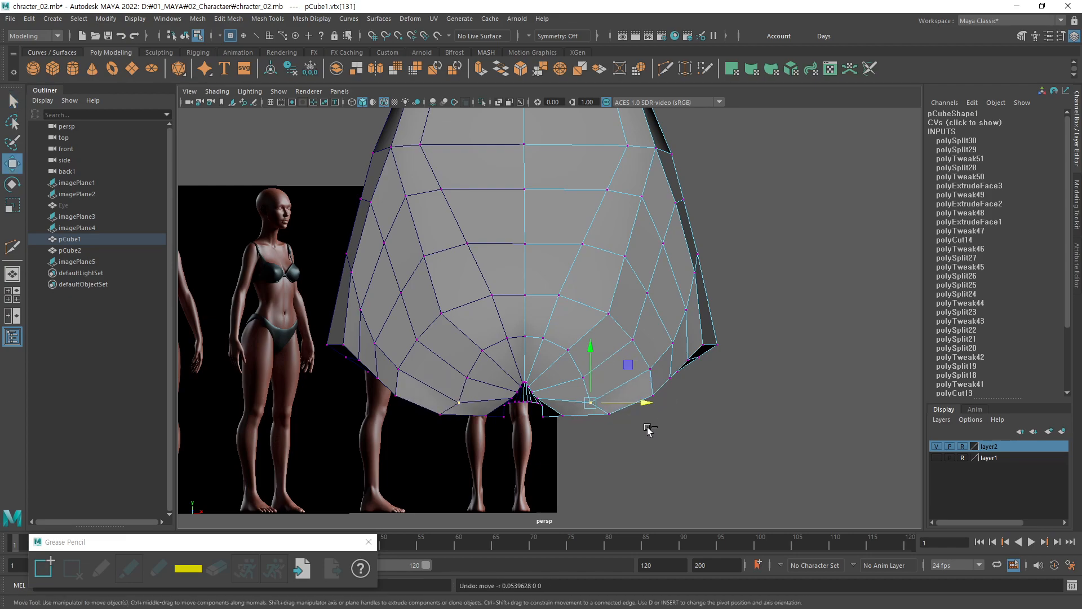
Respace the leg opening's rear rim vertices, shifting the lower one toward the crotch and the outer ones outward and up.
{"action": "left_click", "coordinate": [611, 417]}
{"action": "left_click_drag", "start_coordinate": [652, 416], "coordinate": [640, 417]}
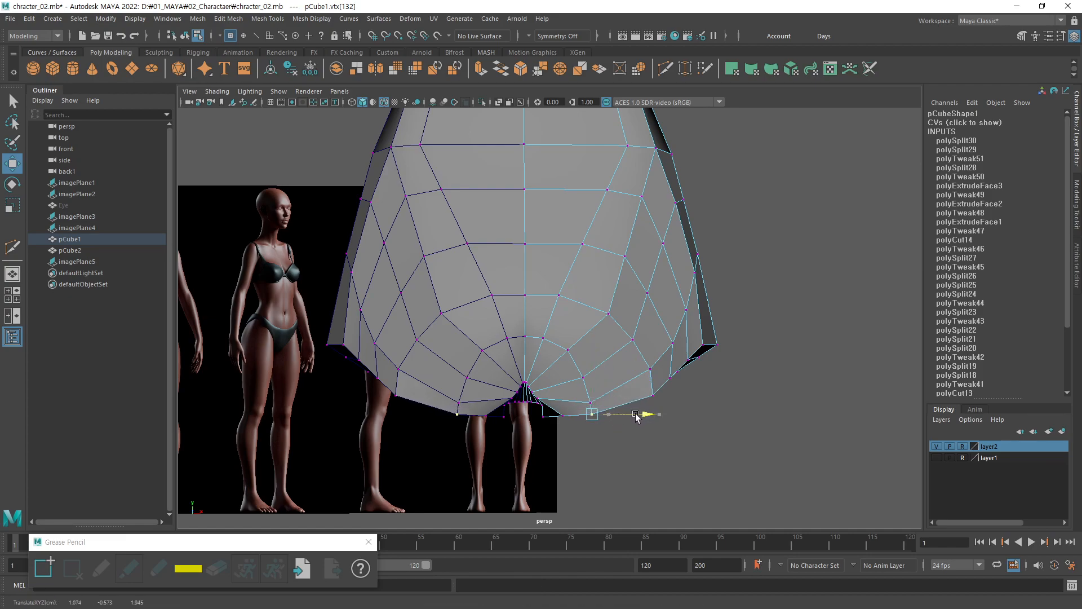
{"action": "left_click", "coordinate": [652, 401]}
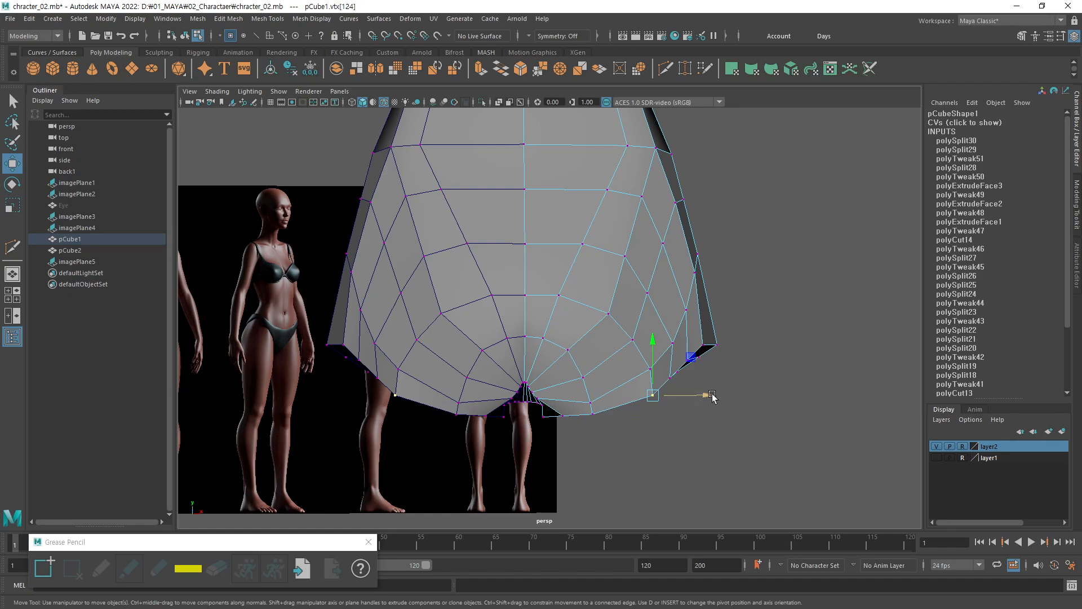
{"action": "left_click", "coordinate": [671, 379]}
{"action": "left_click_drag", "start_coordinate": [708, 341], "coordinate": [729, 324]}
{"action": "key", "text": "q"}
{"action": "left_click", "coordinate": [688, 361]}
{"action": "key", "text": "w"}
{"action": "left_click", "coordinate": [702, 345]}
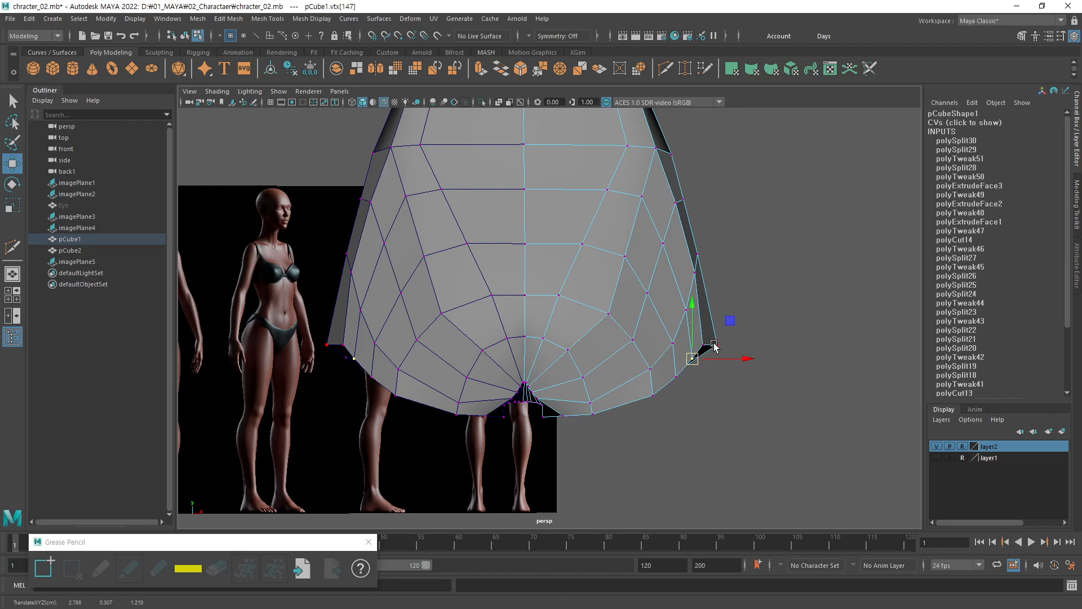
{"action": "left_click_drag", "start_coordinate": [736, 312], "coordinate": [740, 317]}
Fine-tune the lower outer buttock vertices near the leg opening and move the one above them outward and down.
{"action": "middle_click_drag", "start_coordinate": [658, 319], "coordinate": [676, 321], "text": "alt"}
{"action": "left_click", "coordinate": [667, 370]}
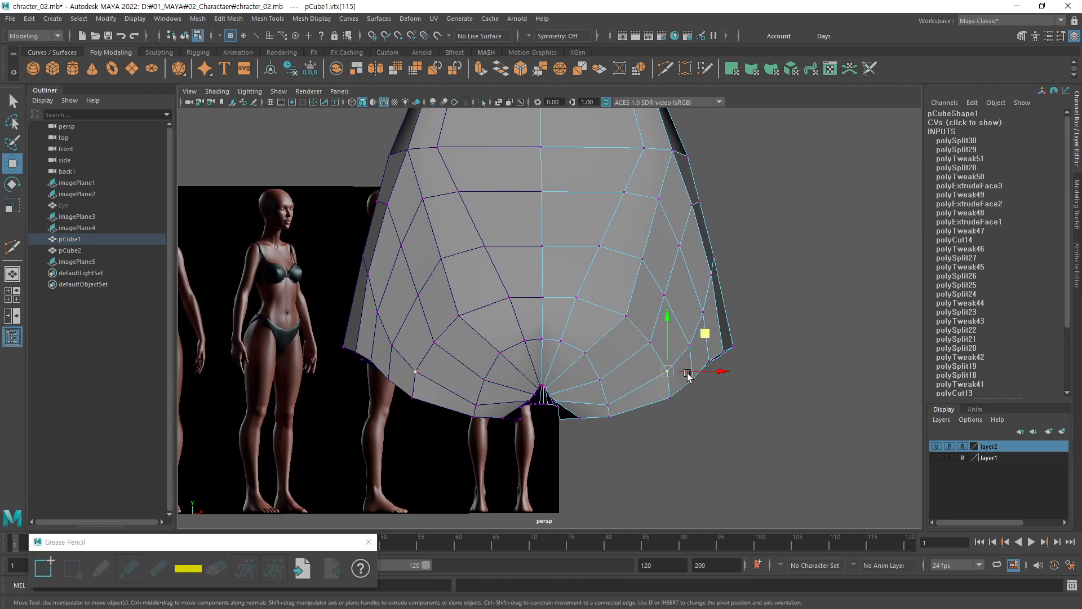
{"action": "left_click_drag", "start_coordinate": [705, 338], "coordinate": [701, 335]}
{"action": "left_click", "coordinate": [668, 398]}
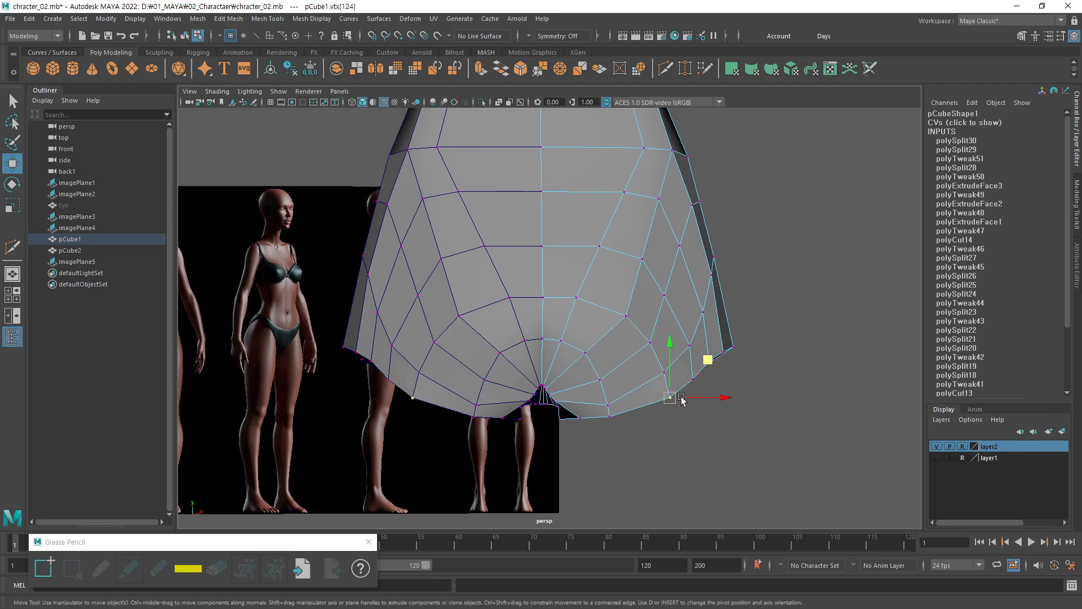
{"action": "left_click", "coordinate": [664, 295]}
{"action": "left_click_drag", "start_coordinate": [702, 257], "coordinate": [713, 270]}
Reposition the upper outer buttock vertices outward and down and nudge the adjacent inner loop vertex inward to even out the faces.
{"action": "left_click", "coordinate": [688, 251]}
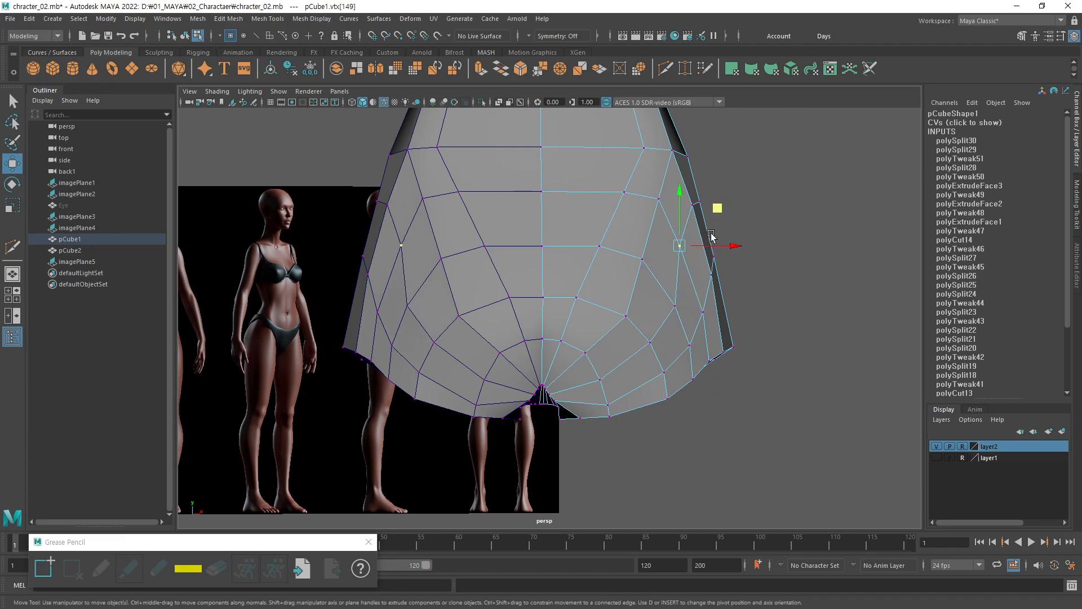
{"action": "key", "text": "q"}
{"action": "left_click", "coordinate": [698, 216]}
{"action": "key", "text": "w"}
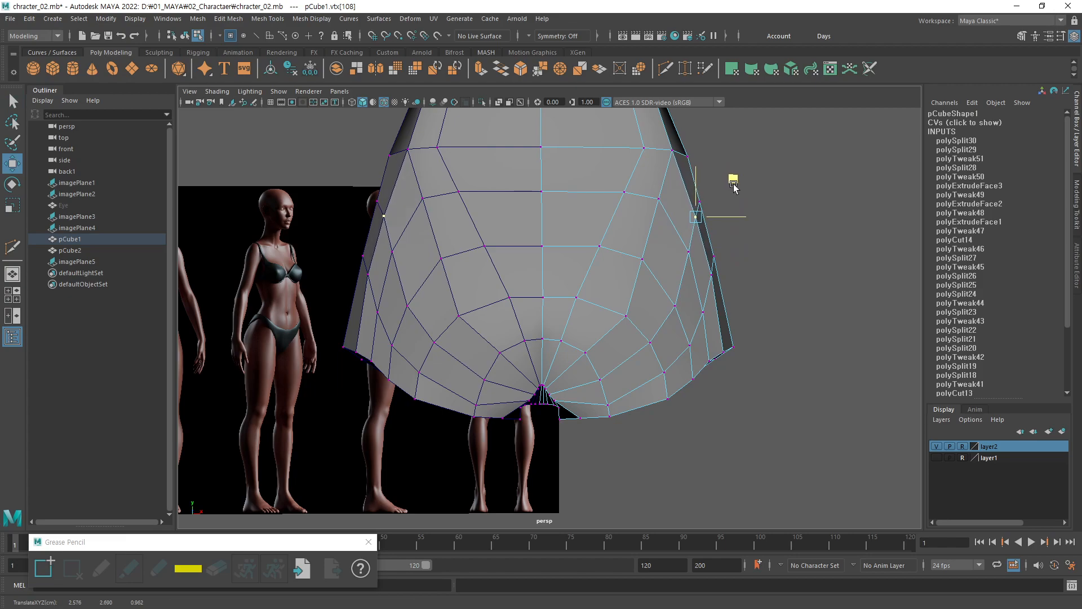
{"action": "key", "text": "ctrl+z"}
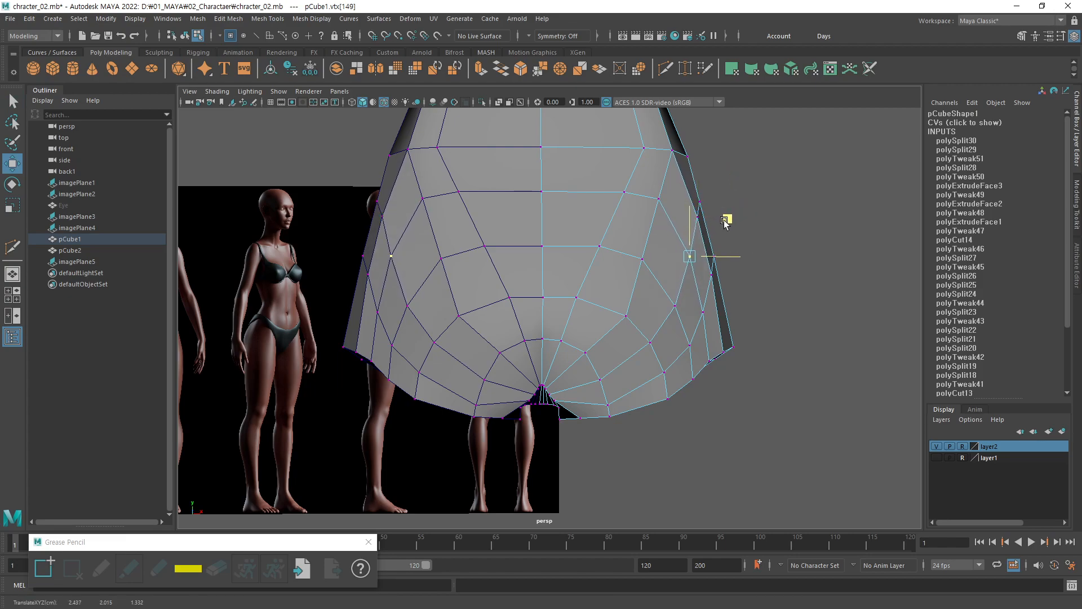
{"action": "key", "text": "ctrl+z"}
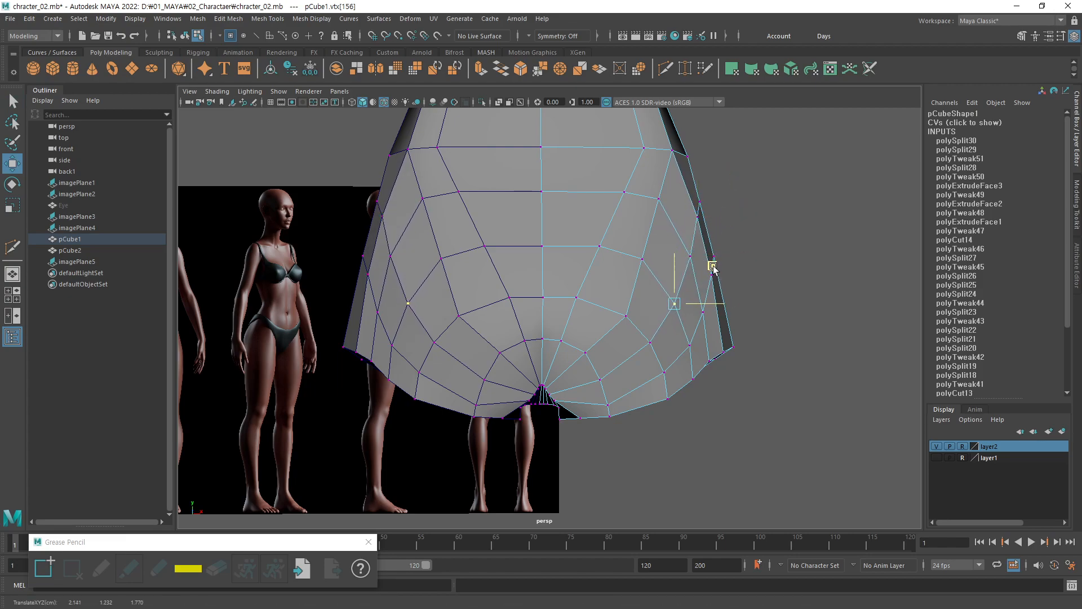
{"action": "key", "text": "ctrl+z"}
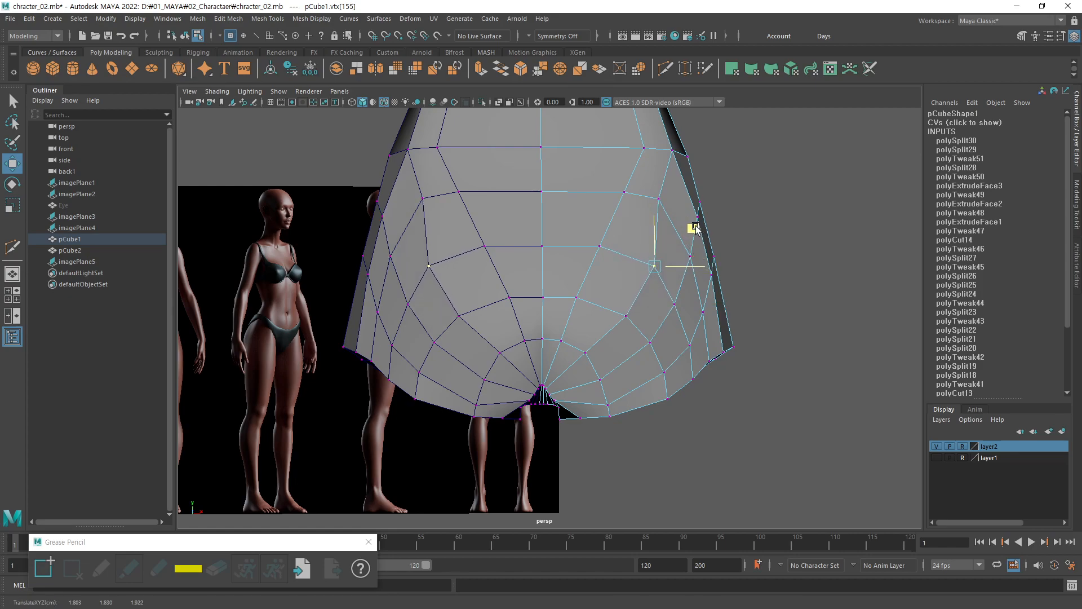
{"action": "left_click", "coordinate": [621, 311]}
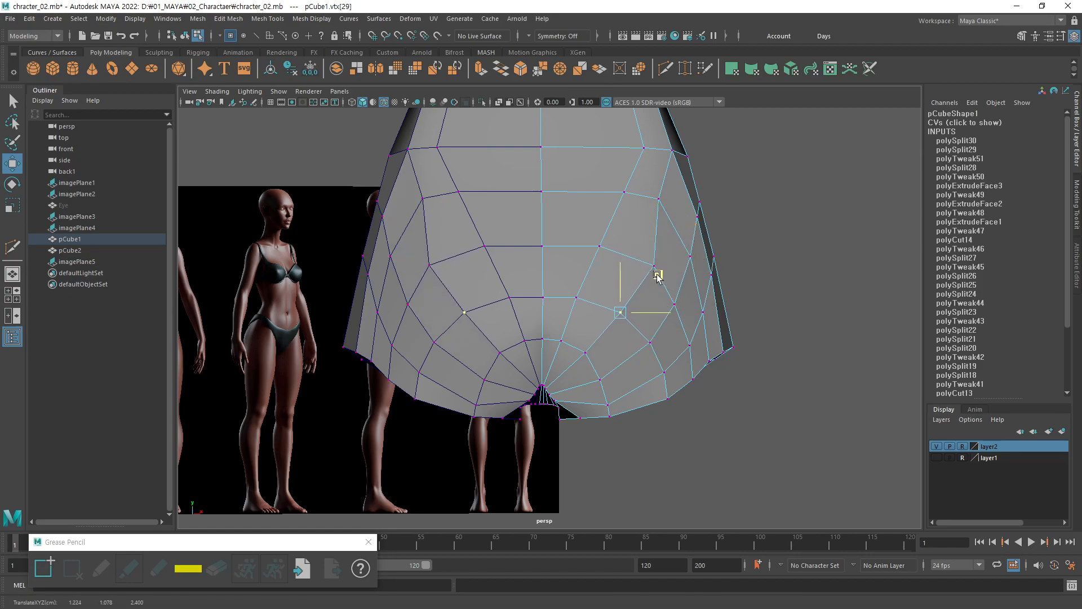
{"action": "left_click", "coordinate": [656, 270]}
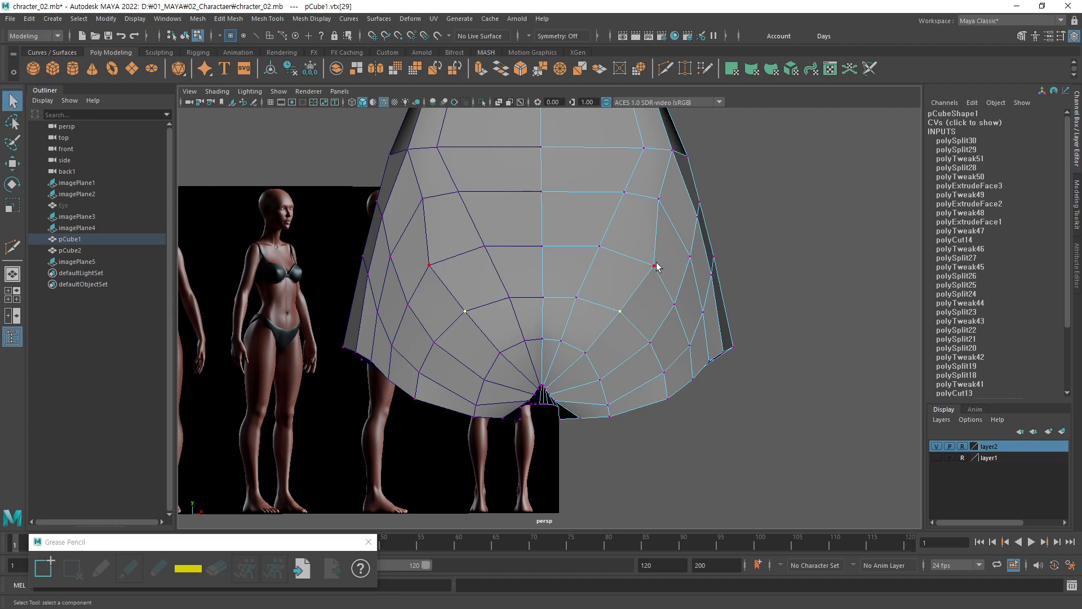
Move the upper hip vertex outward and down and shift the vertex above it slightly outward.
{"action": "left_click", "coordinate": [659, 198]}
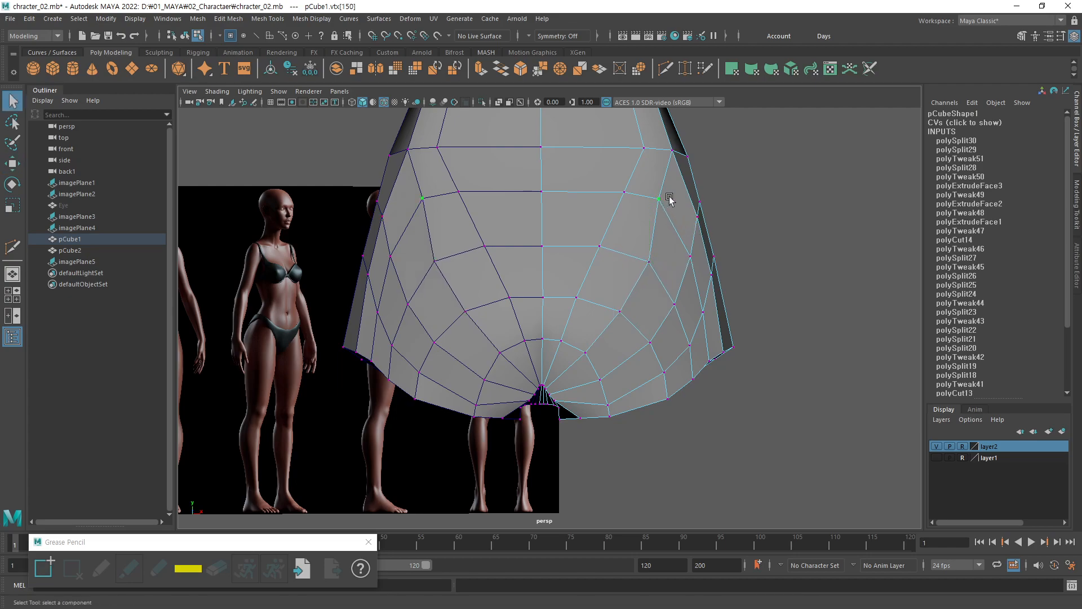
{"action": "middle_click_drag", "start_coordinate": [695, 155], "coordinate": [707, 170]}
{"action": "key", "text": "q"}
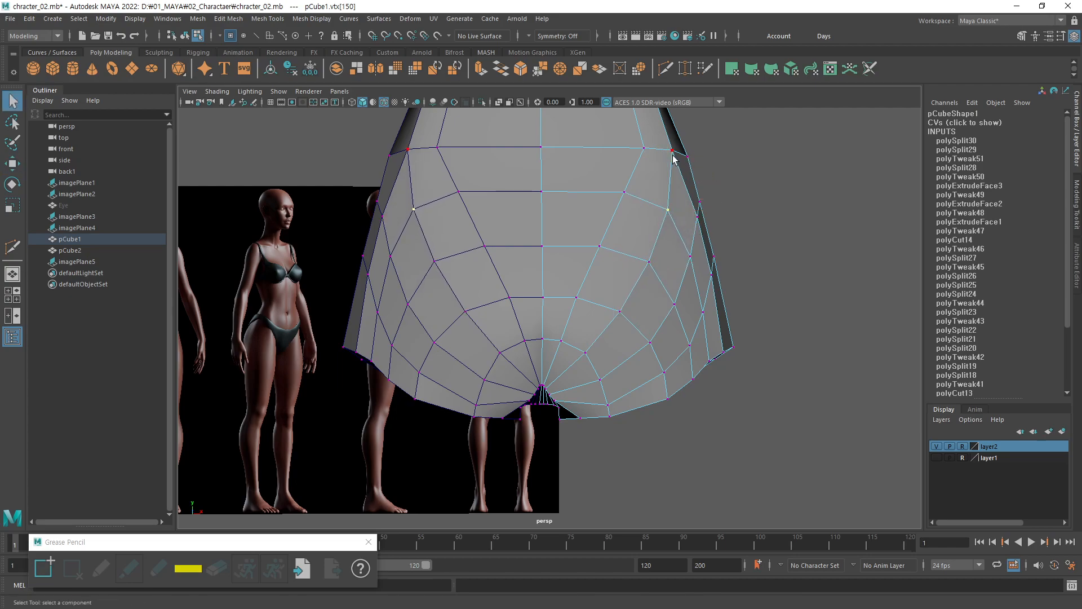
{"action": "key", "text": "w"}
{"action": "left_click_drag", "start_coordinate": [725, 152], "coordinate": [730, 152]}
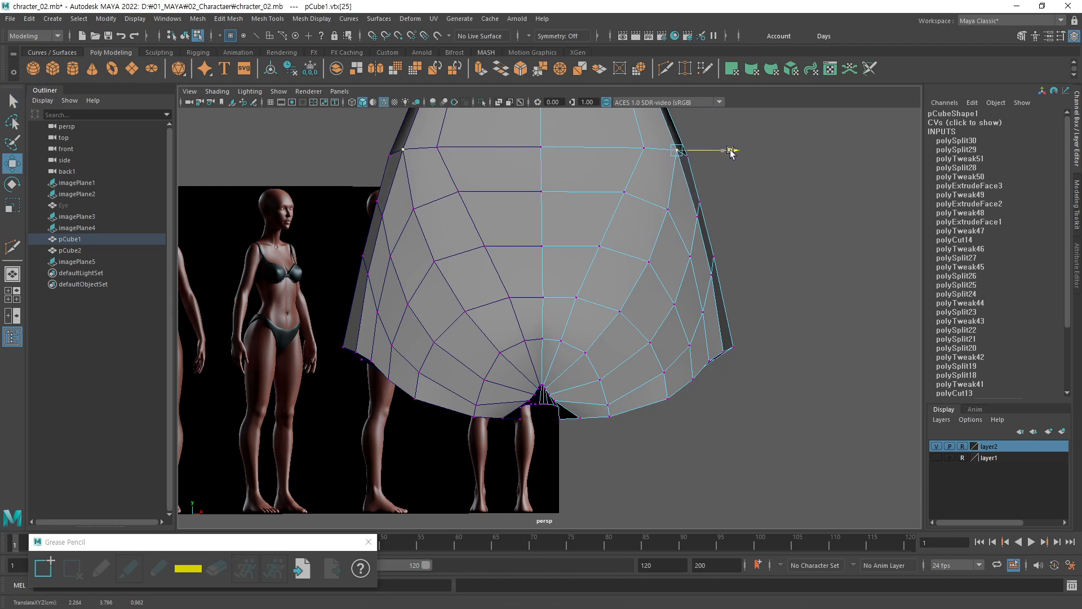
Move the inner column's vertices on the lower back toward the center line to straighten the vertical edge flow.
{"action": "middle_click_drag", "start_coordinate": [598, 319], "coordinate": [600, 331], "text": "alt"}
{"action": "left_click", "coordinate": [600, 262]}
{"action": "middle_click_drag", "start_coordinate": [634, 269], "coordinate": [630, 308], "text": "alt"}
{"action": "left_click_drag", "start_coordinate": [648, 300], "coordinate": [645, 299]}
{"action": "left_click", "coordinate": [572, 352]}
{"action": "left_click", "coordinate": [618, 244]}
{"action": "mouse_move", "coordinate": [673, 244]}
{"action": "left_mouse_down"}
{"action": "mouse_move", "coordinate": [649, 244]}
{"action": "mouse_move", "coordinate": [657, 246]}
{"action": "left_mouse_up"}
{"action": "left_click", "coordinate": [647, 317]}
{"action": "middle_click_drag", "start_coordinate": [643, 209], "coordinate": [649, 301], "text": "alt"}
{"action": "left_click", "coordinate": [645, 292]}
{"action": "left_click_drag", "start_coordinate": [690, 294], "coordinate": [661, 290]}
{"action": "left_click", "coordinate": [615, 338]}
{"action": "left_click_drag", "start_coordinate": [660, 337], "coordinate": [664, 341]}
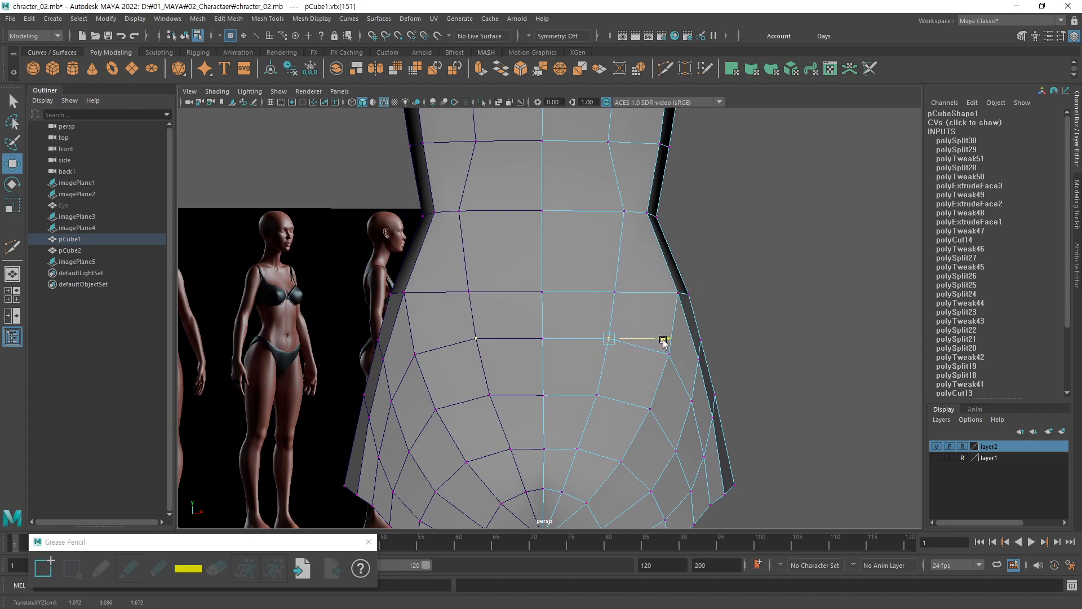
Shift the inner column's vertices at the waist and just above it toward the center line.
{"action": "middle_click_drag", "start_coordinate": [667, 281], "coordinate": [696, 341], "text": "alt"}
{"action": "left_click", "coordinate": [656, 301]}
{"action": "left_click_drag", "start_coordinate": [699, 297], "coordinate": [673, 297]}
{"action": "middle_click_drag", "start_coordinate": [626, 287], "coordinate": [647, 341], "text": "alt"}
{"action": "left_click", "coordinate": [659, 302]}
{"action": "left_click_drag", "start_coordinate": [704, 300], "coordinate": [699, 301]}
{"action": "middle_click_drag", "start_coordinate": [683, 271], "coordinate": [688, 322], "text": "alt"}
{"action": "left_click", "coordinate": [669, 312]}
{"action": "left_click_drag", "start_coordinate": [719, 312], "coordinate": [711, 315]}
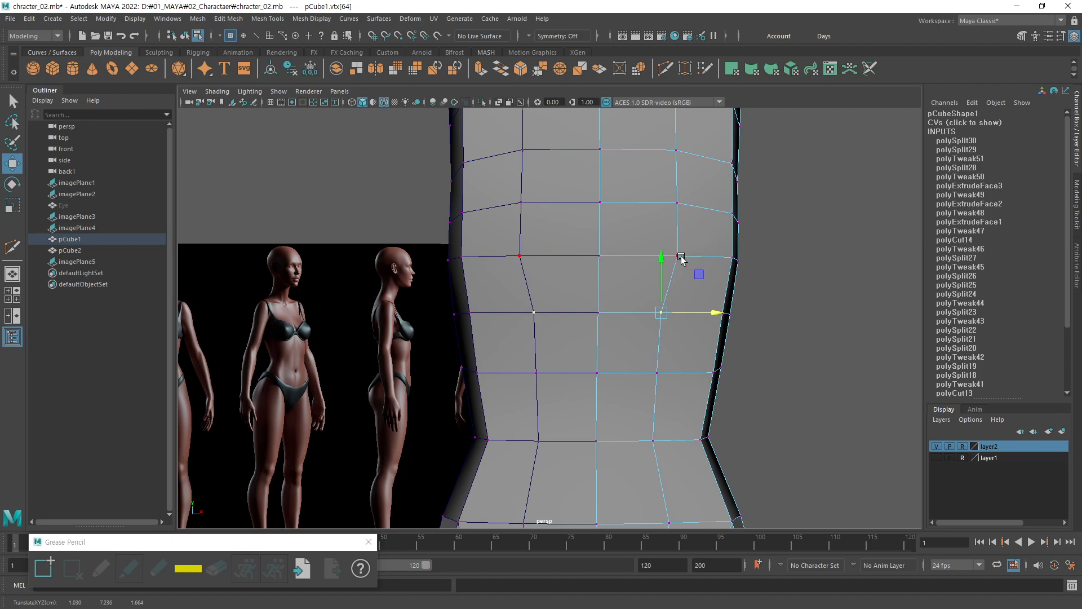
Move the inner column's upper-back vertices, including the top three together, inward to align with the column below.
{"action": "middle_click_drag", "start_coordinate": [688, 274], "coordinate": [667, 352], "text": "alt"}
{"action": "left_click", "coordinate": [651, 339]}
{"action": "left_click_drag", "start_coordinate": [714, 341], "coordinate": [704, 345]}
{"action": "left_click", "coordinate": [660, 287]}
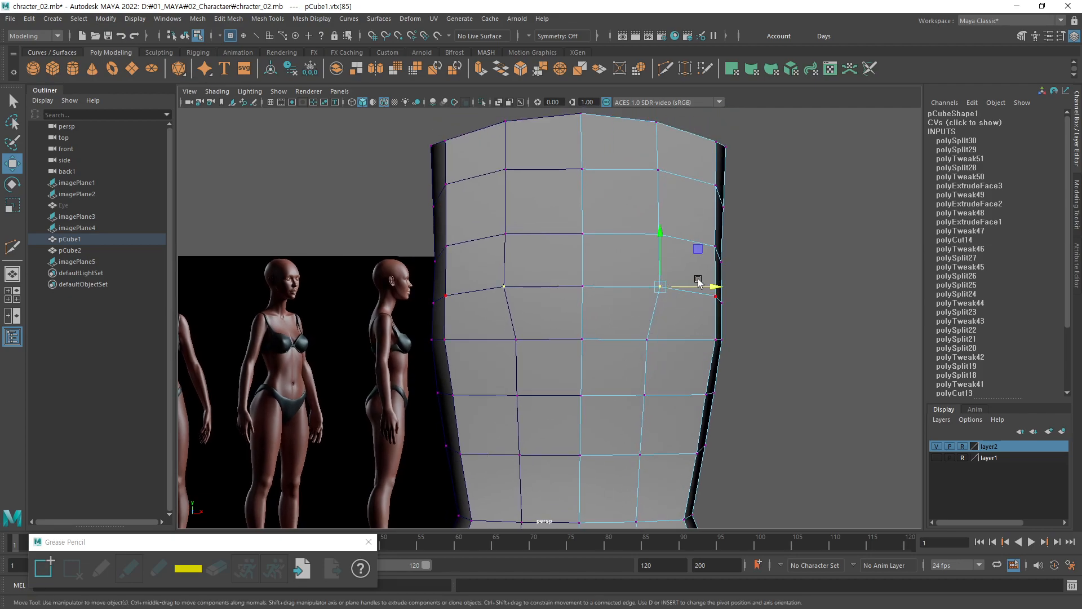
{"action": "left_click", "coordinate": [676, 235]}
{"action": "left_click_drag", "start_coordinate": [715, 229], "coordinate": [703, 230]}
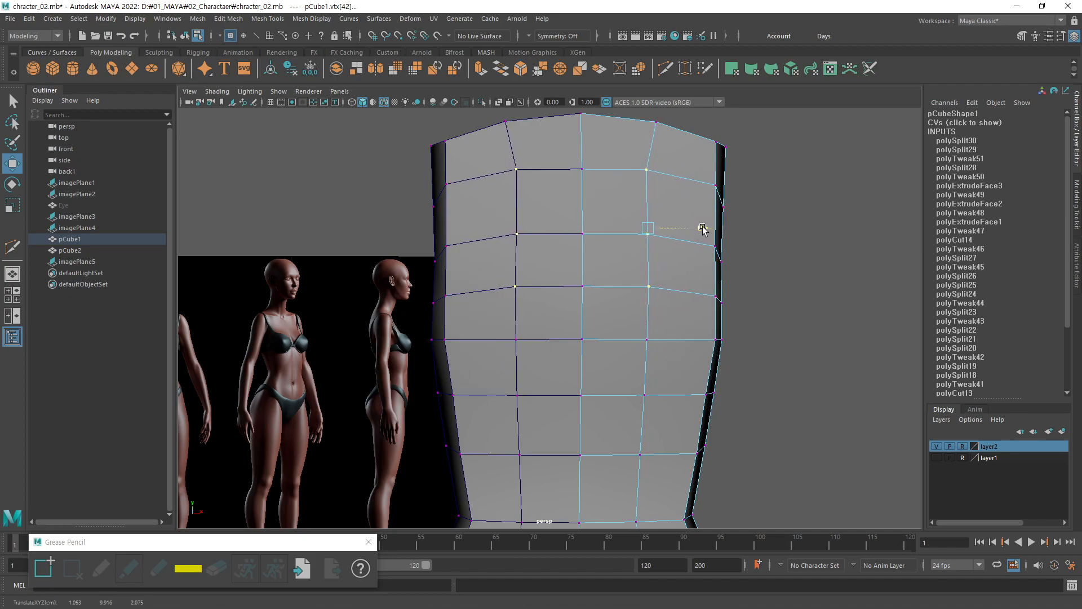
In the side view, move the two vertices on the lower back just above the buttocks backward to follow the reference.
{"action": "left_click", "coordinate": [785, 360]}
{"action": "right_click_drag", "start_coordinate": [739, 401], "coordinate": [569, 393], "text": "alt"}
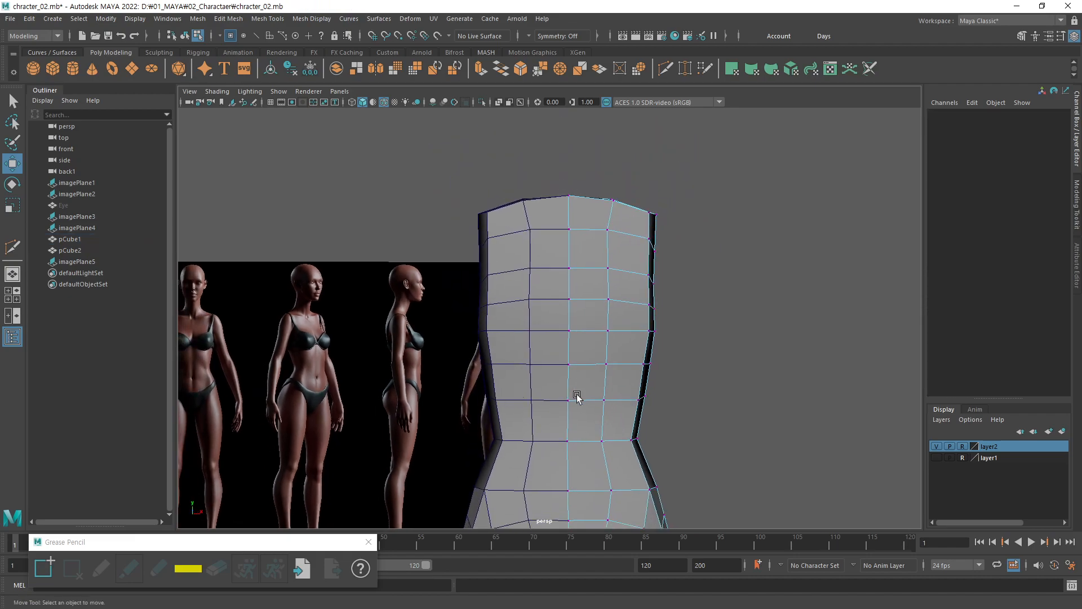
{"action": "middle_click_drag", "start_coordinate": [570, 393], "coordinate": [532, 259], "text": "alt"}
{"action": "right_click_drag", "start_coordinate": [613, 319], "coordinate": [593, 327], "text": "alt"}
{"action": "mouse_move", "coordinate": [599, 392]}
{"action": "left_mouse_down", "text": "alt"}
{"action": "mouse_move", "coordinate": [642, 367]}
{"action": "mouse_move", "coordinate": [619, 355]}
{"action": "mouse_move", "coordinate": [515, 365]}
{"action": "mouse_move", "coordinate": [597, 353]}
{"action": "mouse_move", "coordinate": [583, 385]}
{"action": "left_mouse_up", "text": "alt"}
{"action": "key", "text": "space"}
{"action": "key", "text": "space"}
{"action": "middle_click_drag", "start_coordinate": [534, 267], "coordinate": [518, 443], "text": "alt"}
{"action": "middle_click_drag", "start_coordinate": [488, 291], "coordinate": [505, 309], "text": "alt"}
{"action": "left_click_drag", "start_coordinate": [489, 325], "coordinate": [419, 348]}
{"action": "middle_click_drag", "start_coordinate": [521, 281], "coordinate": [509, 356], "text": "alt"}
{"action": "left_click_drag", "start_coordinate": [538, 303], "coordinate": [461, 303]}
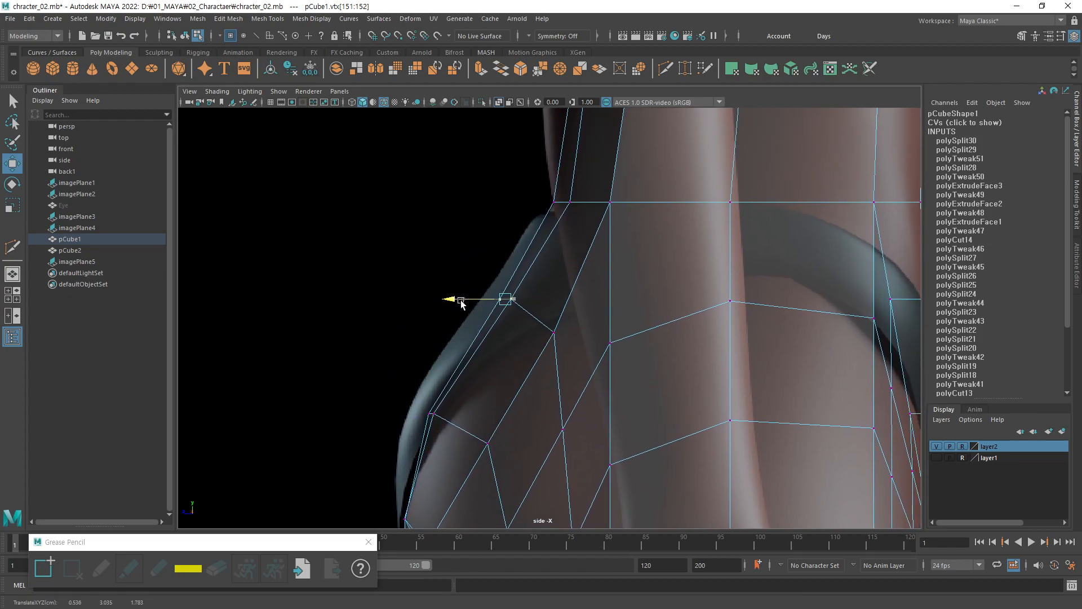
{"action": "middle_click_drag", "start_coordinate": [590, 247], "coordinate": [569, 314], "text": "alt"}
{"action": "left_click_drag", "start_coordinate": [564, 256], "coordinate": [521, 276]}
Move the inner vertex on the upper buttock slightly backward in the side view to match the reference contour.
{"action": "middle_click_drag", "start_coordinate": [604, 372], "coordinate": [598, 248], "text": "alt"}
{"action": "right_click_drag", "start_coordinate": [597, 248], "coordinate": [548, 315], "text": "alt"}
{"action": "middle_click_drag", "start_coordinate": [544, 376], "coordinate": [563, 337], "text": "alt"}
{"action": "key", "text": "space"}
{"action": "left_click_drag", "start_coordinate": [743, 232], "coordinate": [848, 263], "text": "alt"}
{"action": "right_click_drag", "start_coordinate": [733, 254], "coordinate": [755, 203], "text": "alt"}
{"action": "left_click", "coordinate": [741, 133]}
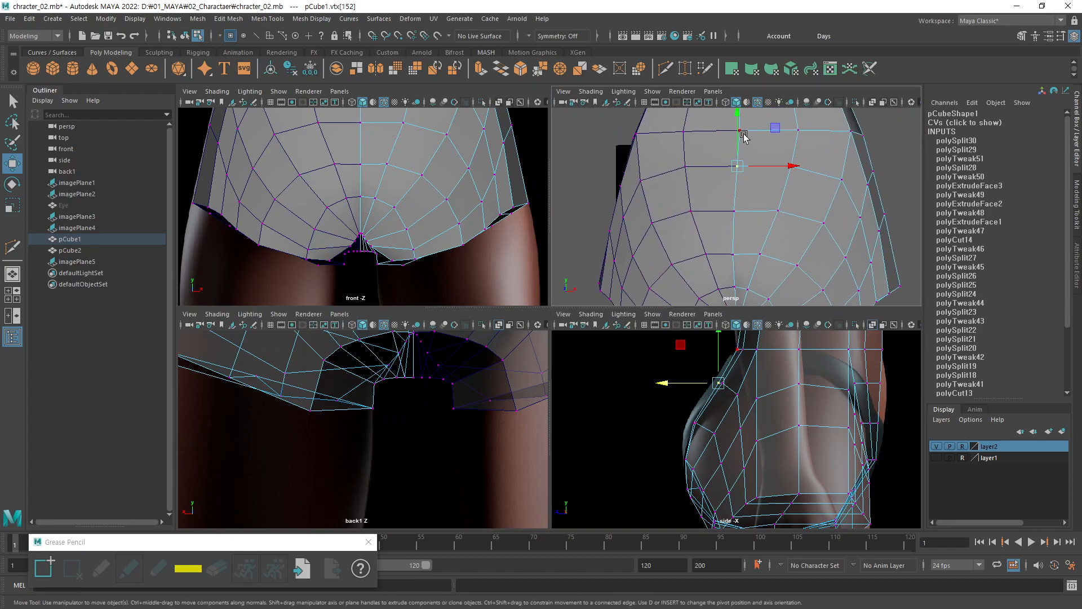
{"action": "left_click_drag", "start_coordinate": [743, 196], "coordinate": [720, 231], "text": "alt"}
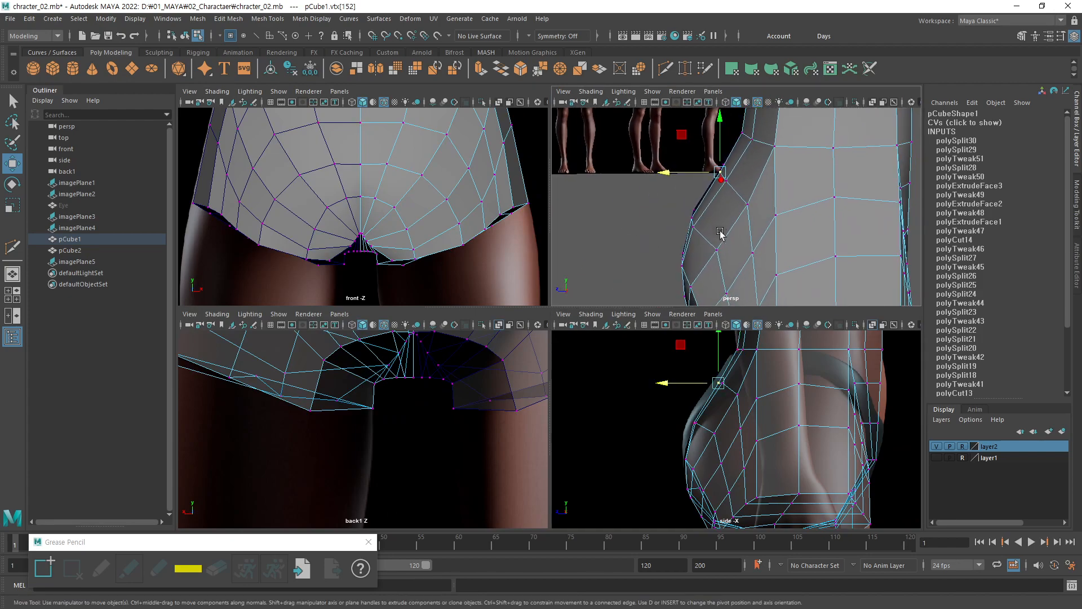
{"action": "middle_click_drag", "start_coordinate": [710, 425], "coordinate": [705, 437], "text": "alt"}
{"action": "right_click_drag", "start_coordinate": [696, 414], "coordinate": [879, 394], "text": "alt"}
{"action": "middle_click_drag", "start_coordinate": [703, 400], "coordinate": [725, 441], "text": "alt"}
{"action": "left_click_drag", "start_coordinate": [741, 211], "coordinate": [794, 199], "text": "alt"}
{"action": "left_click", "coordinate": [764, 169]}
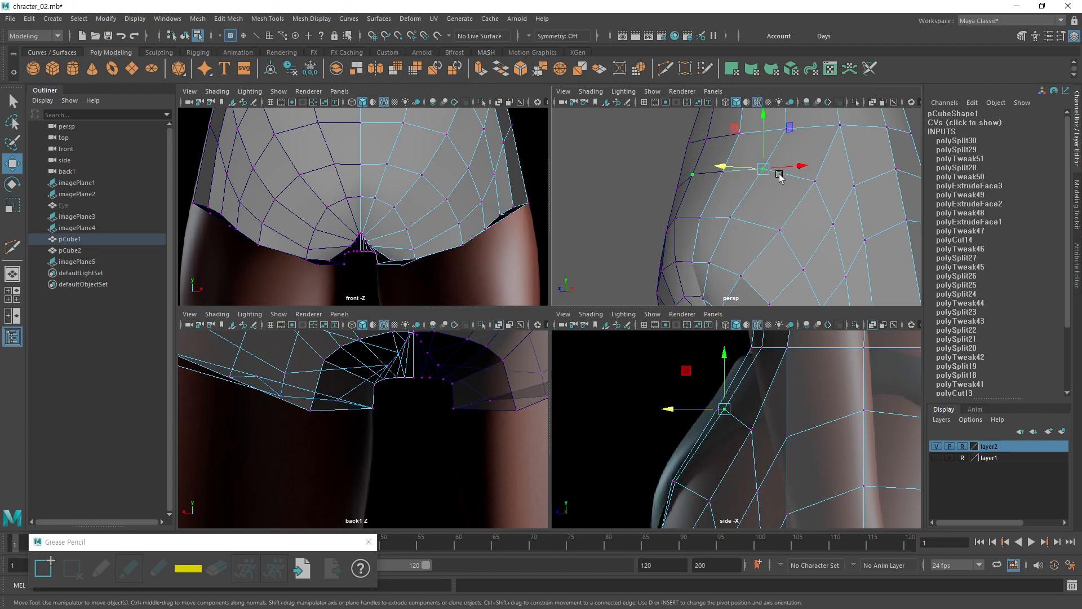
{"action": "left_click", "coordinate": [787, 129]}
{"action": "left_click", "coordinate": [732, 218]}
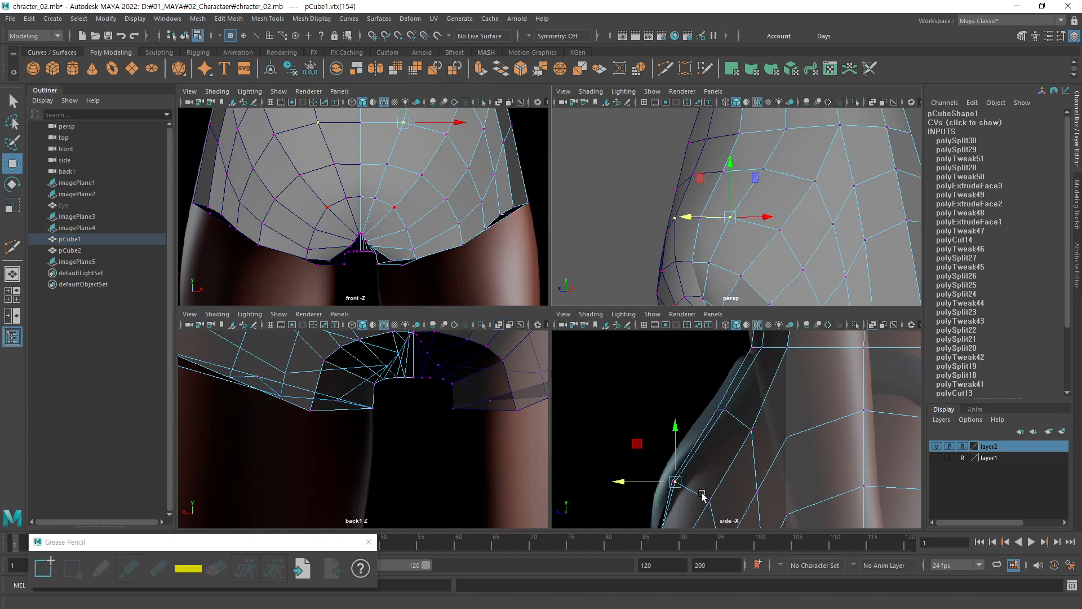
{"action": "middle_click_drag", "start_coordinate": [701, 494], "coordinate": [749, 420], "text": "alt"}
{"action": "left_click_drag", "start_coordinate": [704, 407], "coordinate": [702, 408]}
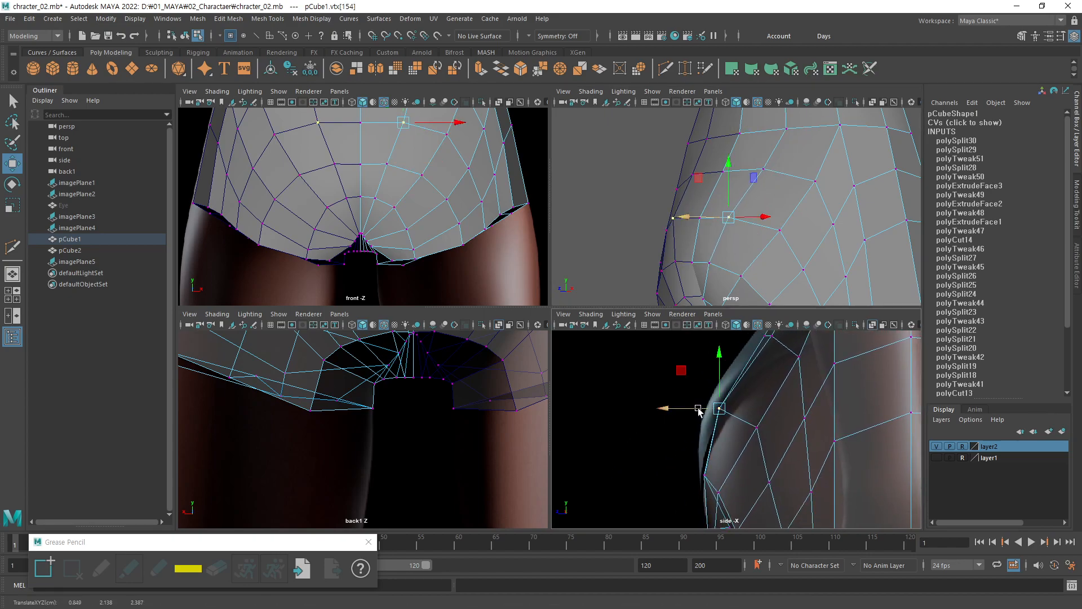
Move the inner-column vertices on the lower back above the buttock slightly backward in the side view.
{"action": "middle_click_drag", "start_coordinate": [775, 353], "coordinate": [723, 408], "text": "alt"}
{"action": "left_click", "coordinate": [719, 392]}
{"action": "left_click_drag", "start_coordinate": [692, 391], "coordinate": [685, 391]}
{"action": "middle_click_drag", "start_coordinate": [777, 359], "coordinate": [723, 429], "text": "alt"}
{"action": "left_click_drag", "start_coordinate": [709, 405], "coordinate": [670, 398]}
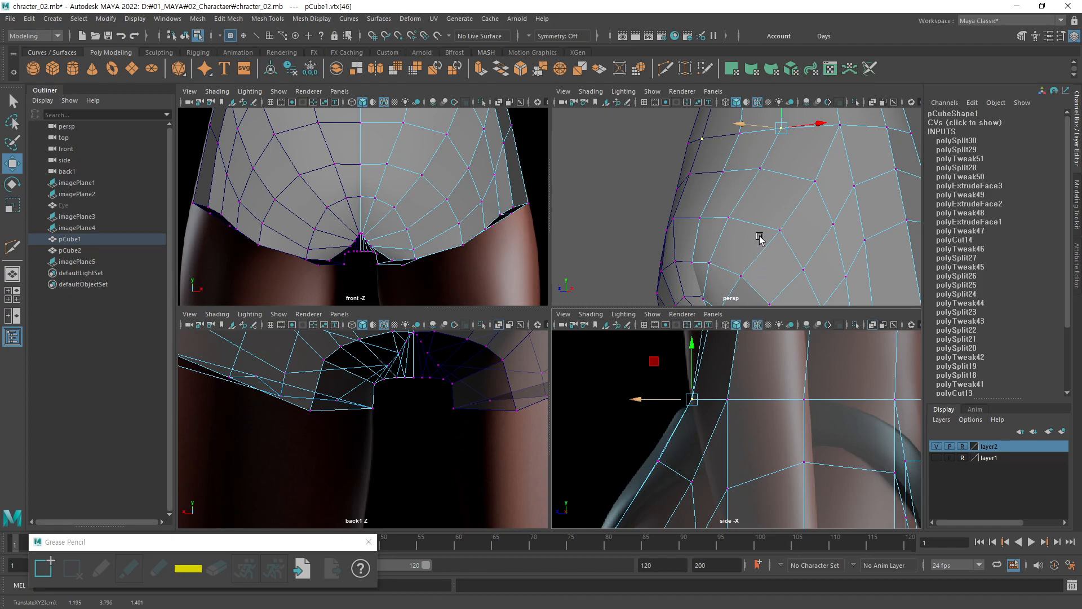
In the side view, move the two centerline vertices on the upper buttock slightly forward, away from the back contour.
{"action": "key", "text": "q"}
{"action": "middle_click_drag", "start_coordinate": [691, 440], "coordinate": [751, 323], "text": "alt"}
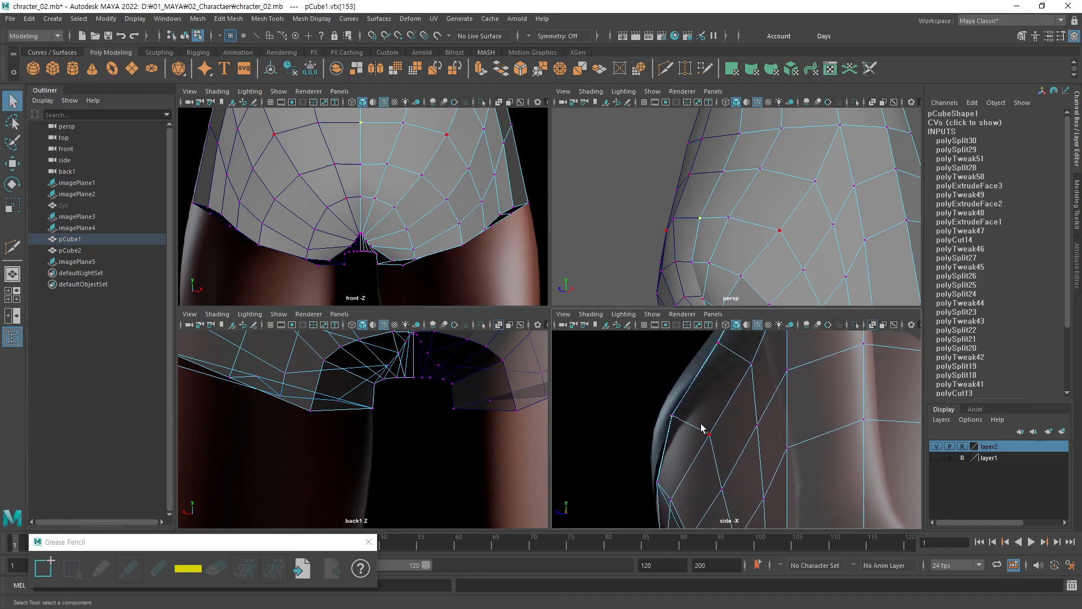
{"action": "key", "text": "w"}
{"action": "left_click_drag", "start_coordinate": [648, 415], "coordinate": [657, 418]}
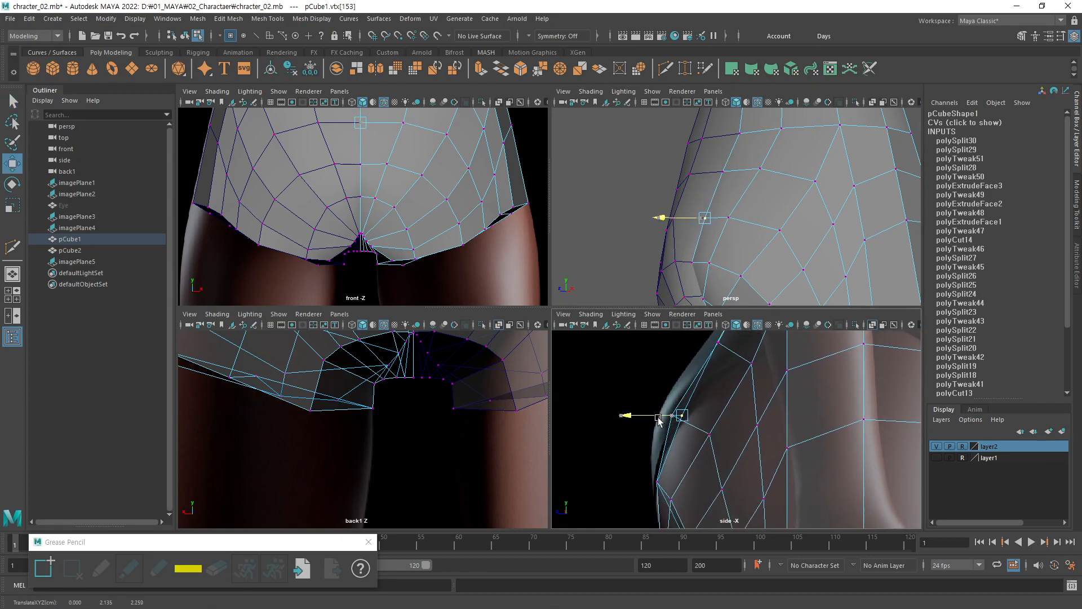
{"action": "middle_click_drag", "start_coordinate": [759, 358], "coordinate": [696, 427], "text": "alt"}
{"action": "key", "text": "q"}
{"action": "left_click", "coordinate": [723, 172]}
{"action": "key", "text": "w"}
{"action": "left_click_drag", "start_coordinate": [624, 415], "coordinate": [630, 415]}
Fine-tune the front-to-back position of the lower-back vertices at and just below the waist in the side view.
{"action": "key", "text": "q"}
{"action": "key", "text": "w"}
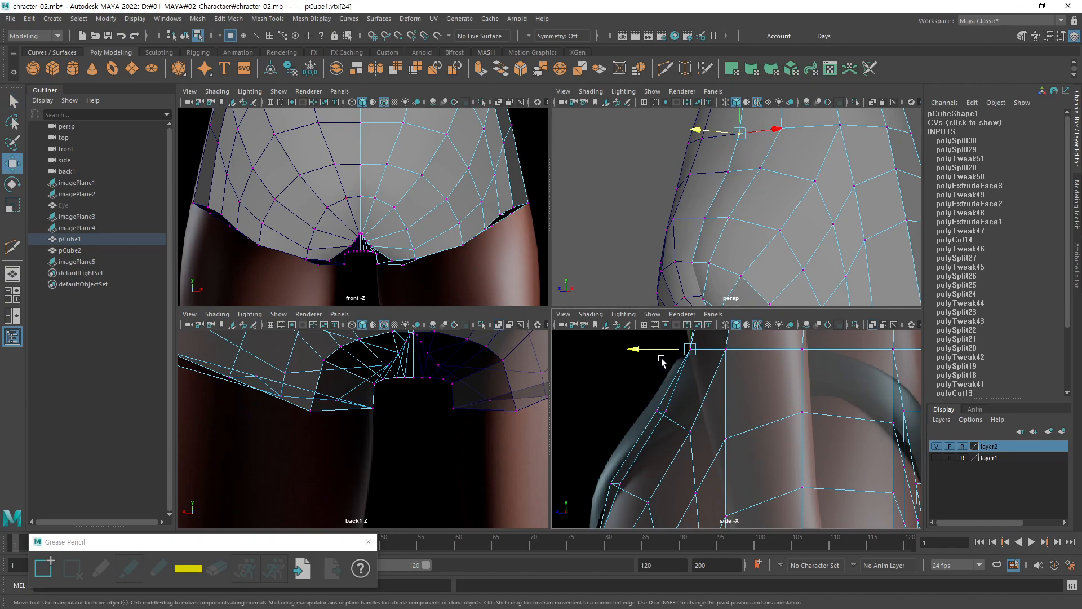
{"action": "left_click_drag", "start_coordinate": [667, 349], "coordinate": [667, 349]}
{"action": "left_click", "coordinate": [611, 412]}
{"action": "middle_click_drag", "start_coordinate": [714, 414], "coordinate": [694, 390], "text": "alt"}
{"action": "left_click", "coordinate": [689, 343]}
{"action": "key", "text": "q"}
{"action": "left_click", "coordinate": [683, 383]}
{"action": "key", "text": "w"}
{"action": "left_click_drag", "start_coordinate": [653, 381], "coordinate": [652, 385]}
Reposition the centerline vertex on the lower buttock in the enlarged side view.
{"action": "left_click_drag", "start_coordinate": [730, 235], "coordinate": [769, 181], "text": "alt"}
{"action": "left_click", "coordinate": [735, 201]}
{"action": "middle_click_drag", "start_coordinate": [660, 465], "coordinate": [672, 336], "text": "alt"}
{"action": "key", "text": "space"}
{"action": "middle_click_drag", "start_coordinate": [651, 410], "coordinate": [702, 425], "text": "alt"}
{"action": "middle_click_drag", "start_coordinate": [515, 371], "coordinate": [492, 367]}
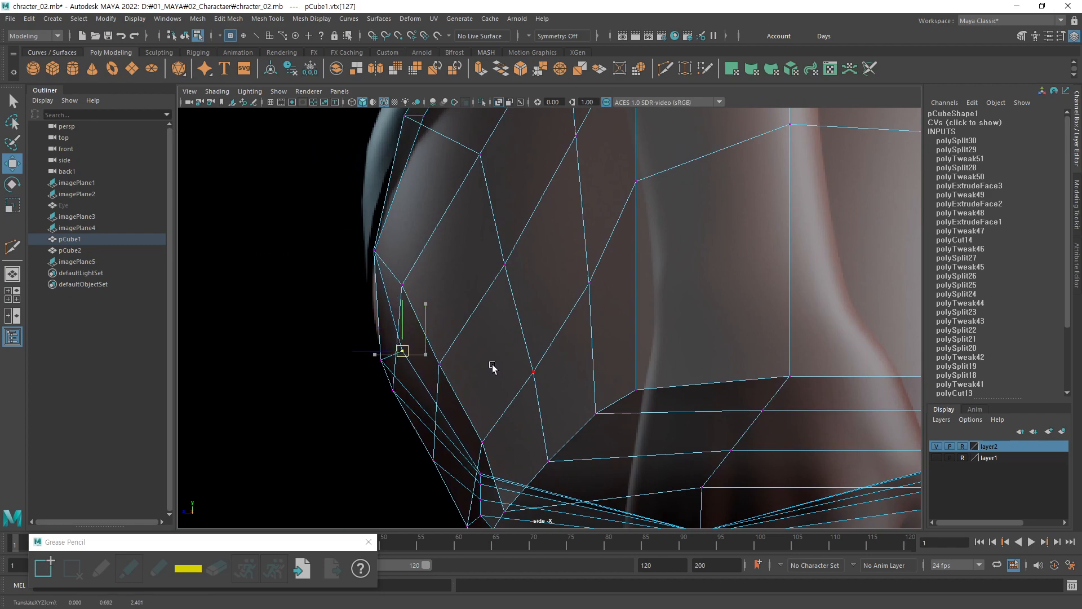
{"action": "key", "text": "space"}
{"action": "middle_click_drag", "start_coordinate": [748, 229], "coordinate": [735, 254], "text": "alt"}
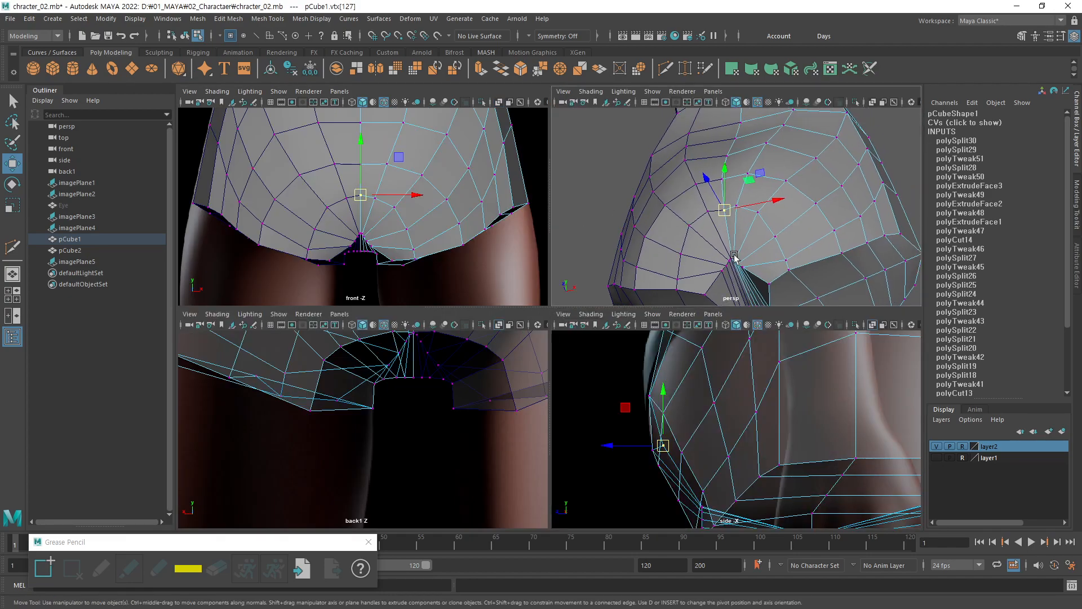
Move the centerline vertex at the fullest part of the buttock slightly forward, and adjust the centerline vertex below it.
{"action": "scroll", "coordinate": [737, 221], "scroll_direction": "up", "scroll_amount": 1}
{"action": "key", "text": "q"}
{"action": "left_click", "coordinate": [722, 178]}
{"action": "key", "text": "w"}
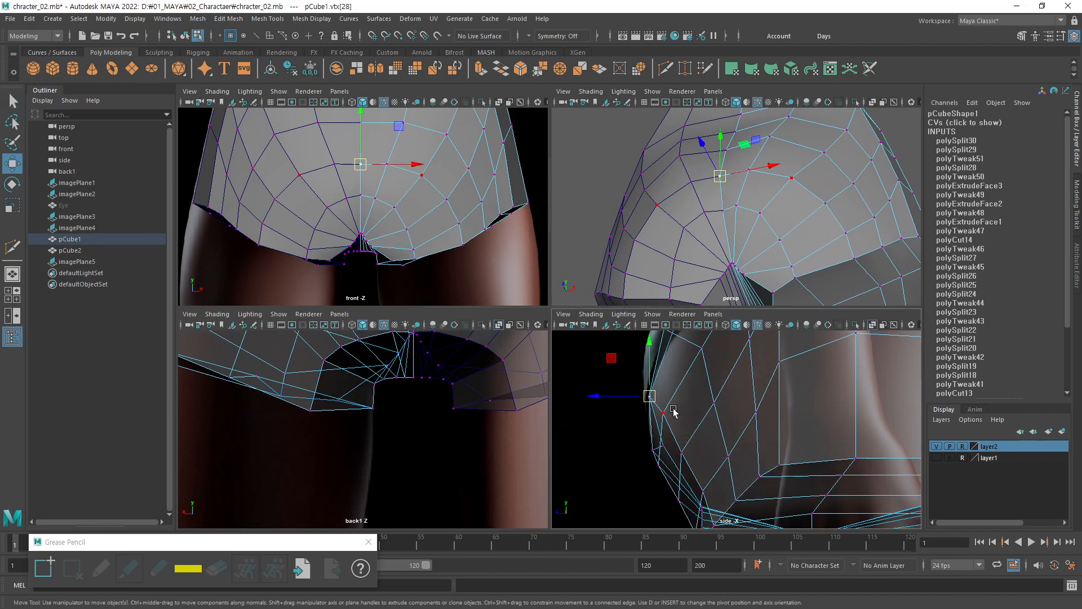
{"action": "key", "text": "space"}
{"action": "middle_click_drag", "start_coordinate": [350, 249], "coordinate": [364, 259]}
{"action": "left_click", "coordinate": [405, 352]}
{"action": "middle_click_drag", "start_coordinate": [502, 397], "coordinate": [468, 311], "text": "alt"}
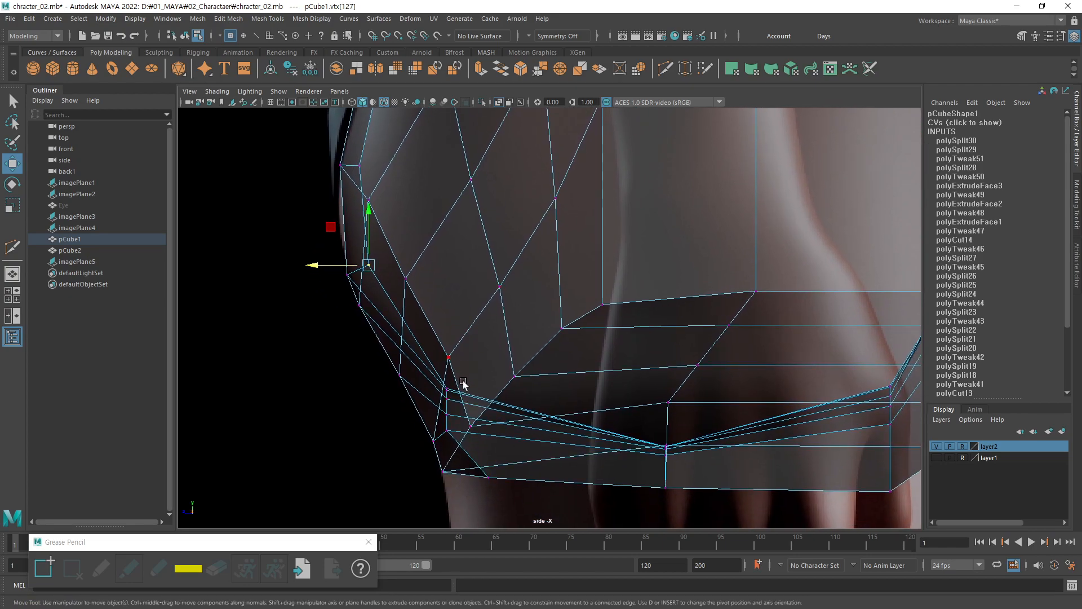
Turn off X-ray display in the side view and move the upper-buttock vertex beside the inner column backward.
{"action": "key", "text": "q"}
{"action": "key", "text": "space"}
{"action": "left_click_drag", "start_coordinate": [708, 294], "coordinate": [766, 237], "text": "alt"}
{"action": "right_click_drag", "start_coordinate": [765, 237], "coordinate": [787, 228], "text": "alt"}
{"action": "left_click_drag", "start_coordinate": [788, 228], "coordinate": [719, 213], "text": "alt"}
{"action": "middle_click_drag", "start_coordinate": [745, 362], "coordinate": [739, 409], "text": "alt"}
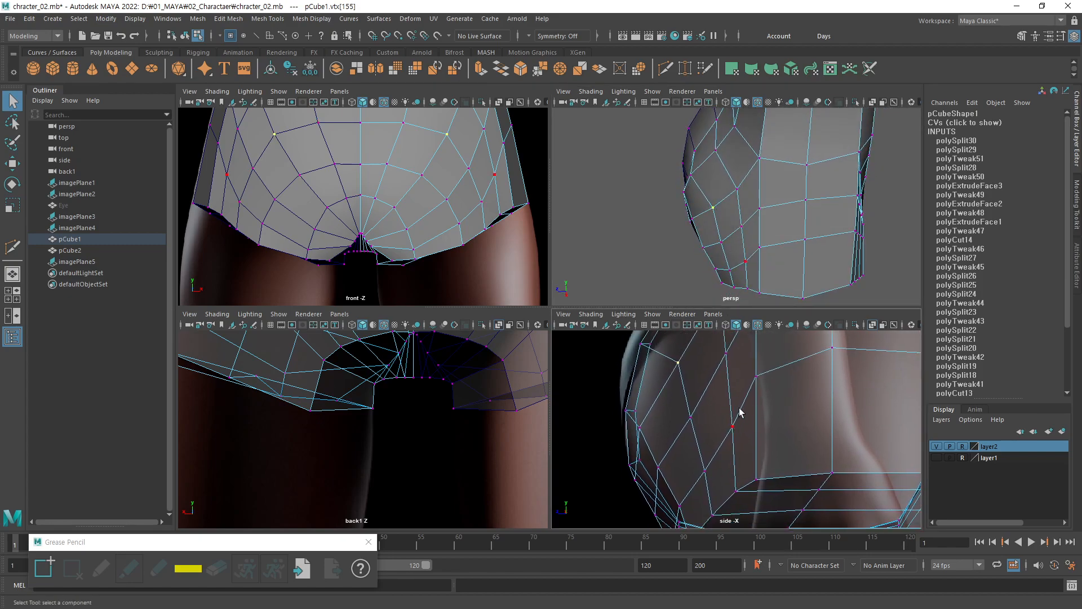
{"action": "key", "text": "space"}
{"action": "right_click_drag", "start_coordinate": [735, 349], "coordinate": [685, 362], "text": "alt"}
{"action": "middle_click_drag", "start_coordinate": [686, 362], "coordinate": [669, 336], "text": "alt"}
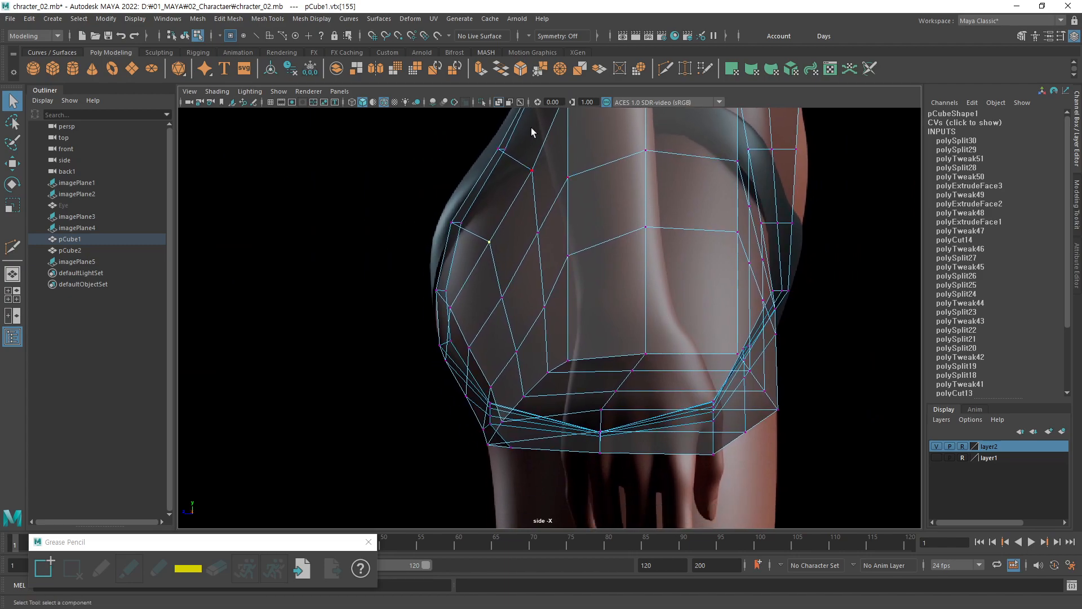
{"action": "left_click", "coordinate": [499, 102]}
{"action": "right_click_drag", "start_coordinate": [479, 299], "coordinate": [496, 295], "text": "alt"}
{"action": "key", "text": "w"}
{"action": "left_click_drag", "start_coordinate": [463, 238], "coordinate": [441, 233]}
Move the vertex above the upper buttock and the waist vertex over it backward in the side view.
{"action": "left_click", "coordinate": [531, 164]}
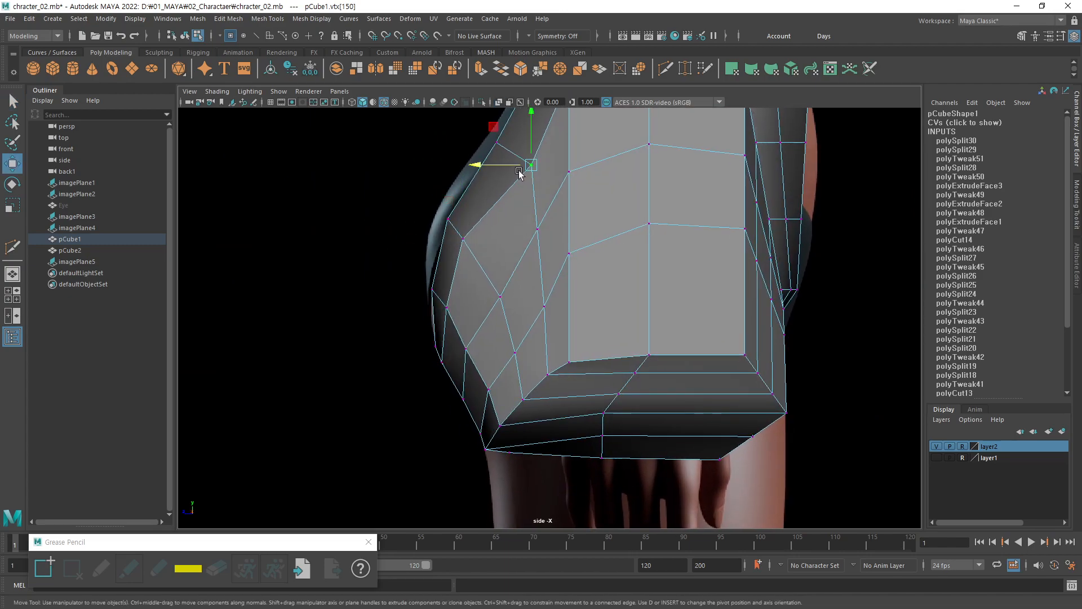
{"action": "middle_click_drag", "start_coordinate": [507, 169], "coordinate": [500, 208], "text": "alt"}
{"action": "left_click_drag", "start_coordinate": [479, 203], "coordinate": [464, 200]}
{"action": "middle_click_drag", "start_coordinate": [522, 181], "coordinate": [526, 267], "text": "alt"}
{"action": "left_click", "coordinate": [563, 206]}
{"action": "left_click_drag", "start_coordinate": [535, 204], "coordinate": [528, 201]}
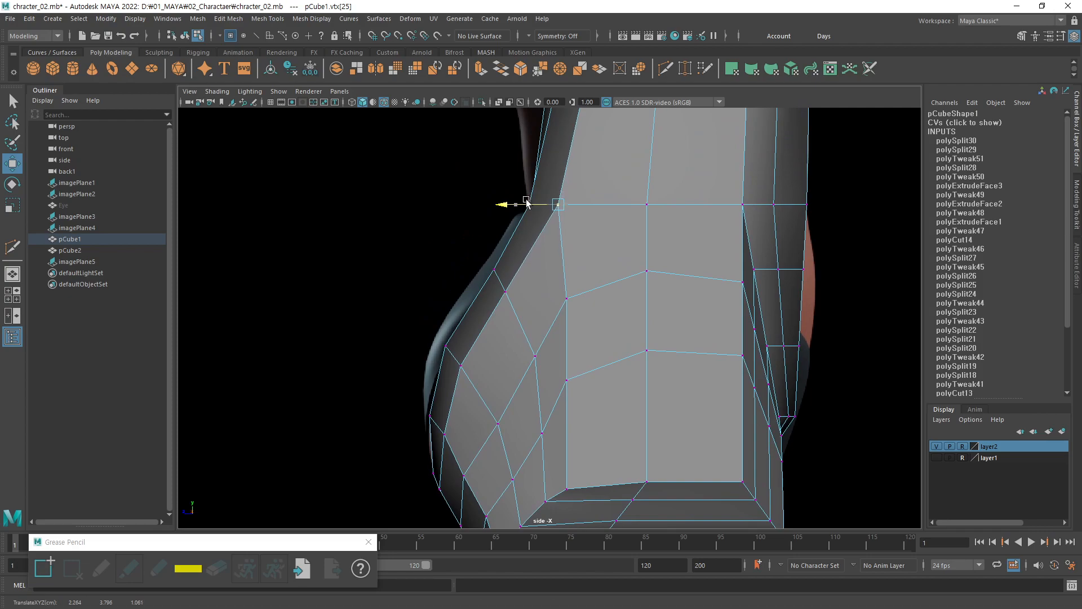
{"action": "left_click", "coordinate": [507, 291]}
{"action": "left_click_drag", "start_coordinate": [497, 292], "coordinate": [488, 294]}
Move the three vertices running diagonally down the middle of the buttock to the leg opening backward.
{"action": "middle_click_drag", "start_coordinate": [524, 370], "coordinate": [521, 242], "text": "alt"}
{"action": "left_click", "coordinate": [497, 297]}
{"action": "left_click_drag", "start_coordinate": [467, 295], "coordinate": [455, 297]}
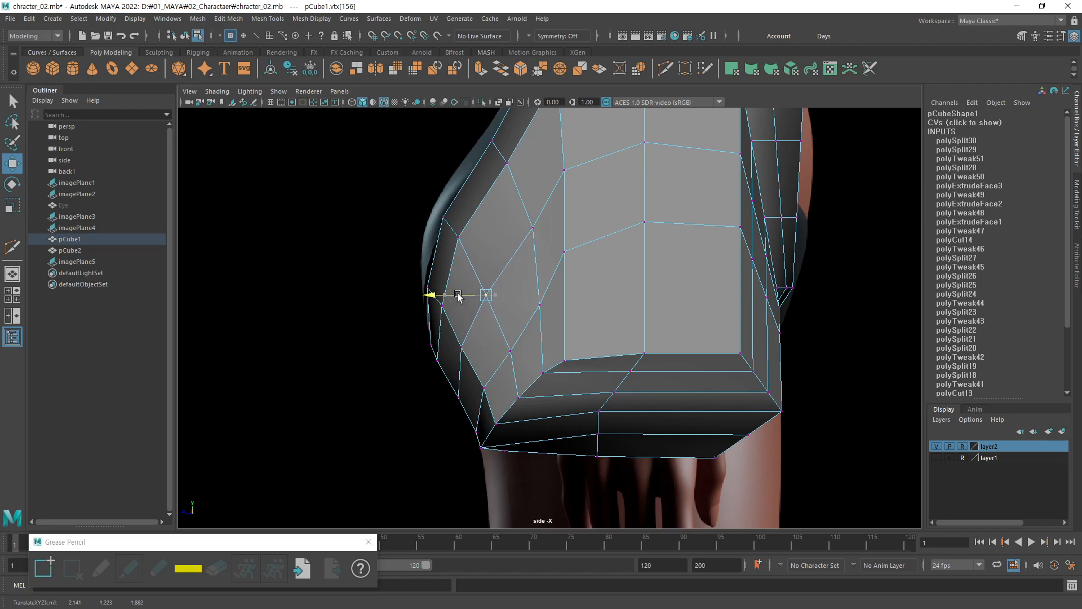
{"action": "left_click", "coordinate": [510, 350]}
{"action": "left_click_drag", "start_coordinate": [484, 351], "coordinate": [476, 351]}
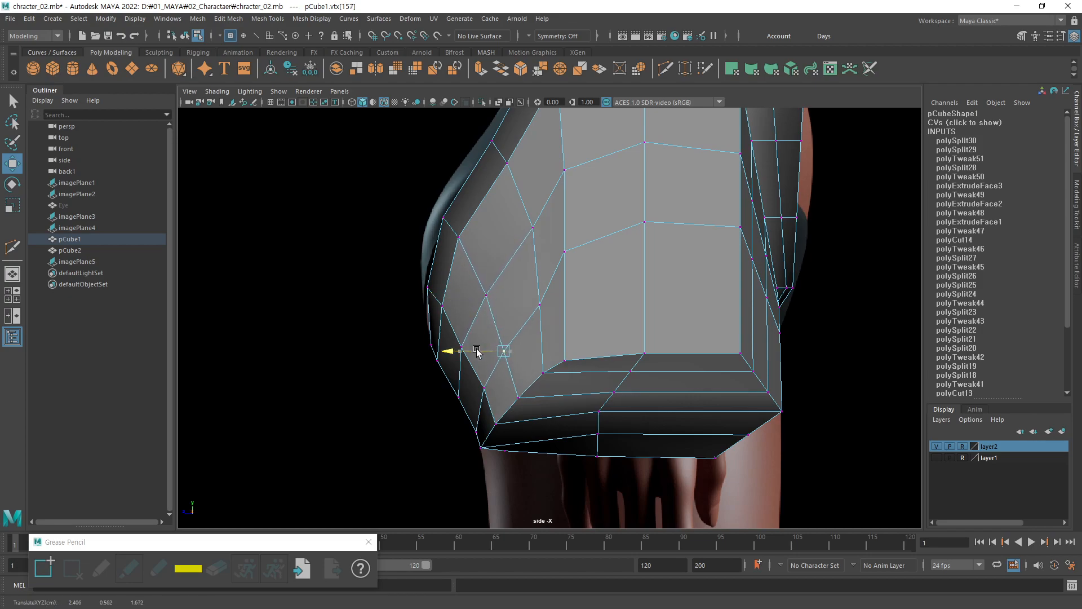
{"action": "left_click", "coordinate": [518, 397]}
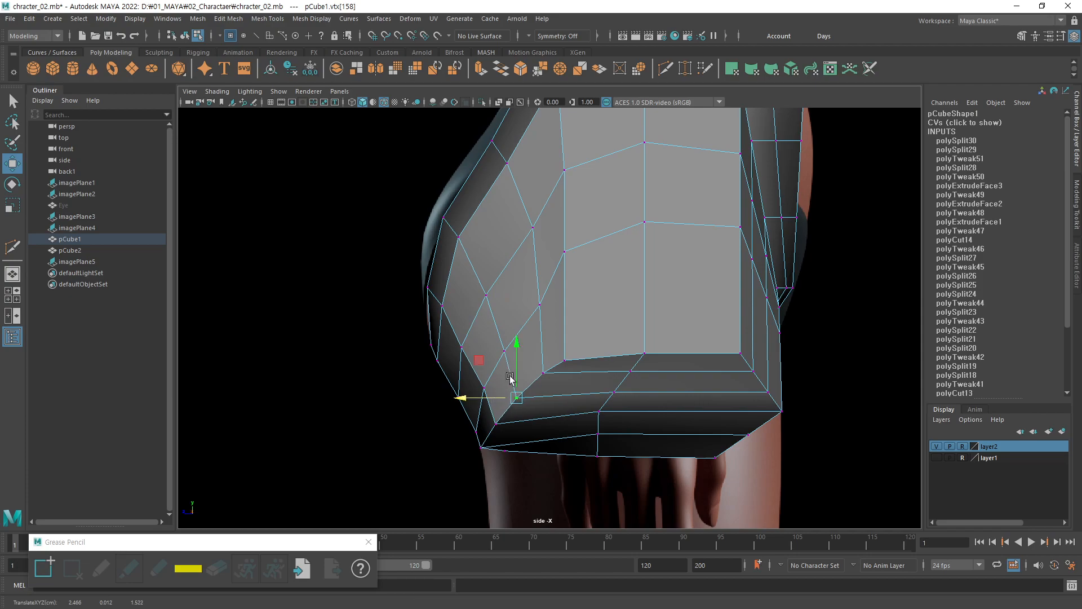
Move the next outer row of three buttock vertices backward, down to the one on the leg opening.
{"action": "left_click", "coordinate": [533, 228]}
{"action": "left_click_drag", "start_coordinate": [512, 227], "coordinate": [497, 230]}
{"action": "left_click", "coordinate": [539, 304]}
{"action": "left_click_drag", "start_coordinate": [515, 305], "coordinate": [509, 305]}
{"action": "left_click", "coordinate": [543, 372]}
{"action": "left_click_drag", "start_coordinate": [526, 372], "coordinate": [522, 370]}
Turn on X-ray display and move the upper two vertices of the rear hip column forward.
{"action": "left_click_drag", "start_coordinate": [575, 208], "coordinate": [566, 312], "text": "alt"}
{"action": "key", "text": "space"}
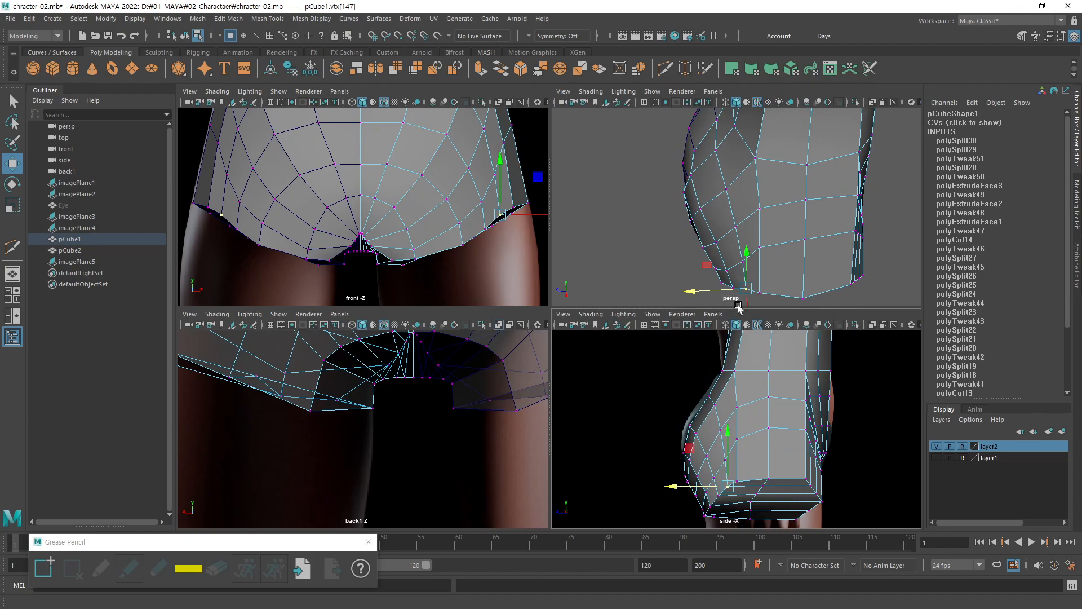
{"action": "key", "text": "space"}
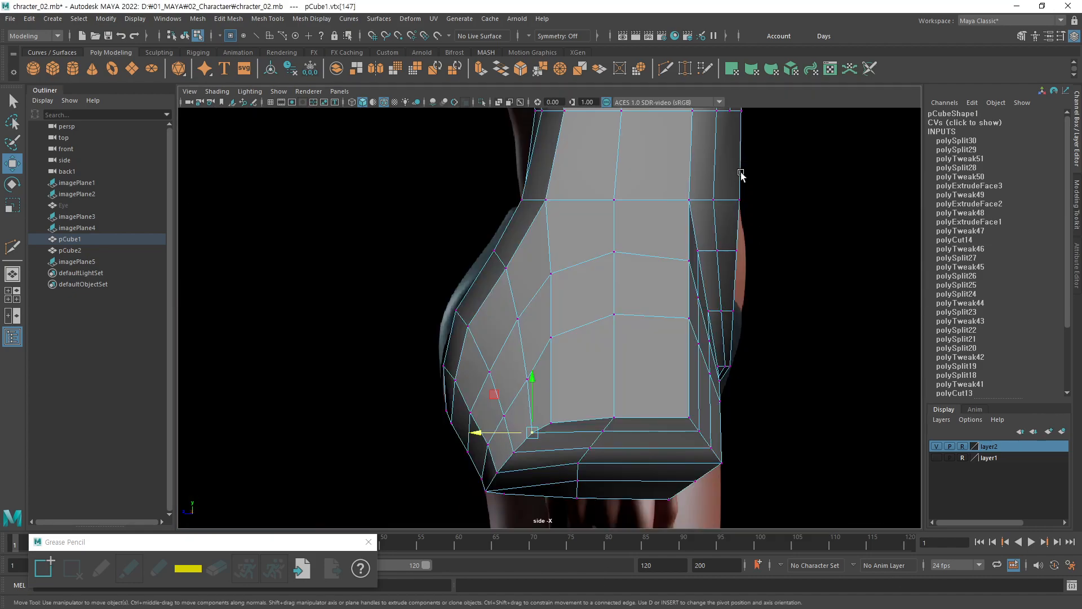
{"action": "left_click", "coordinate": [498, 102]}
{"action": "scroll", "coordinate": [600, 275], "scroll_direction": "up", "scroll_amount": 1}
{"action": "middle_click_drag", "start_coordinate": [601, 274], "coordinate": [608, 238], "text": "alt"}
{"action": "left_click", "coordinate": [559, 234]}
{"action": "left_click_drag", "start_coordinate": [533, 236], "coordinate": [547, 236]}
{"action": "left_click", "coordinate": [557, 305]}
{"action": "left_click_drag", "start_coordinate": [533, 304], "coordinate": [552, 307]}
Shift the three vertices along the lower rear edge of the buttock slightly to round the side contour.
{"action": "middle_click_drag", "start_coordinate": [492, 321], "coordinate": [500, 291], "text": "alt"}
{"action": "left_click", "coordinate": [459, 321]}
{"action": "left_click_drag", "start_coordinate": [443, 320], "coordinate": [436, 323]}
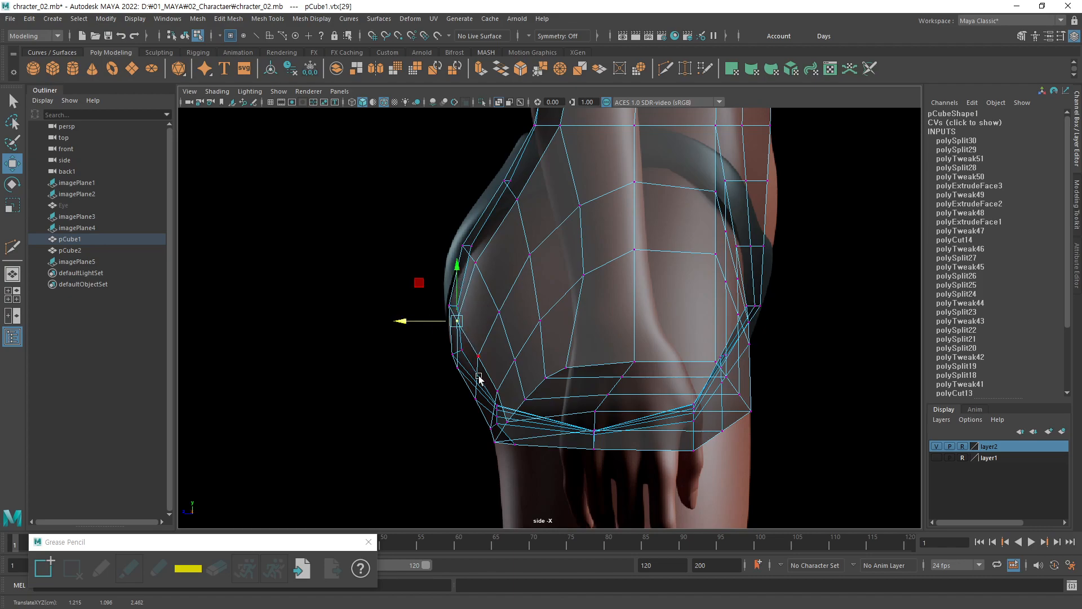
{"action": "left_click", "coordinate": [477, 356]}
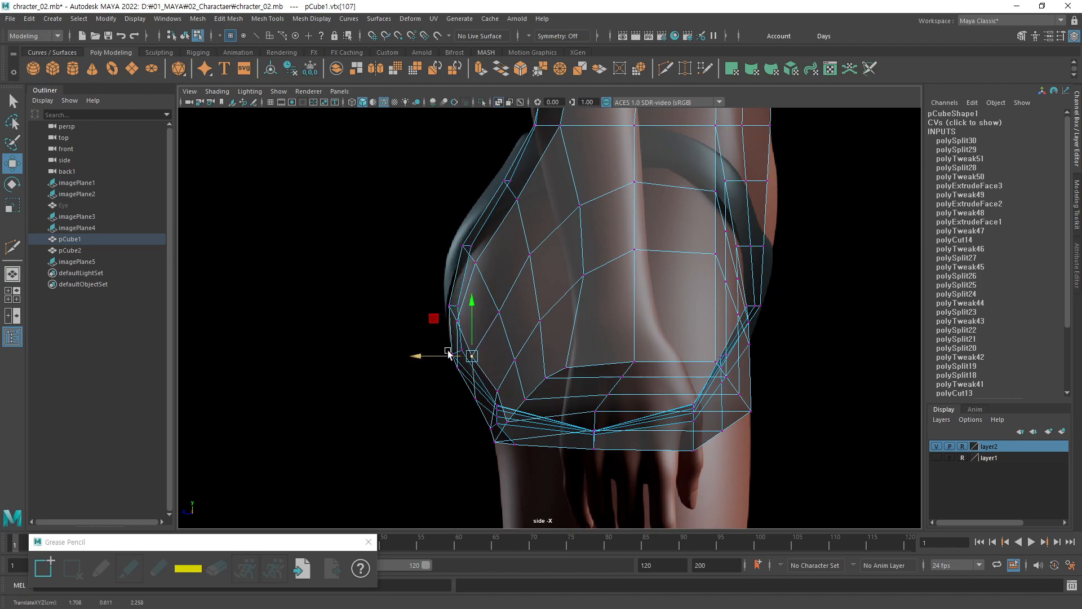
{"action": "left_click", "coordinate": [456, 320]}
{"action": "left_click", "coordinate": [471, 392]}
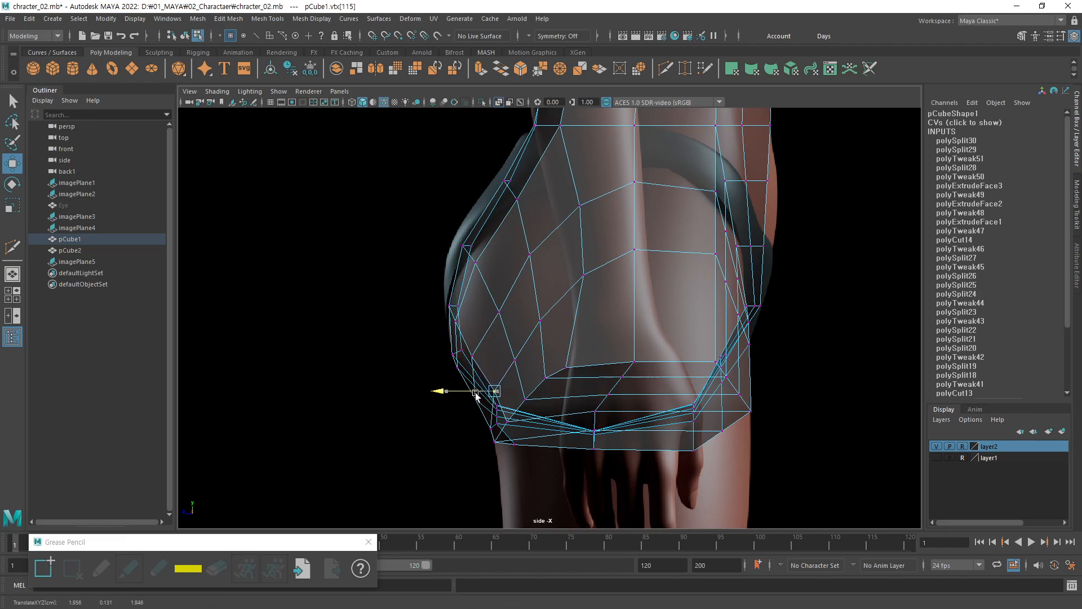
Nudge the three vertices along the middle of the buttock slightly backward to even out their spacing.
{"action": "left_click", "coordinate": [494, 312]}
{"action": "left_click", "coordinate": [475, 262]}
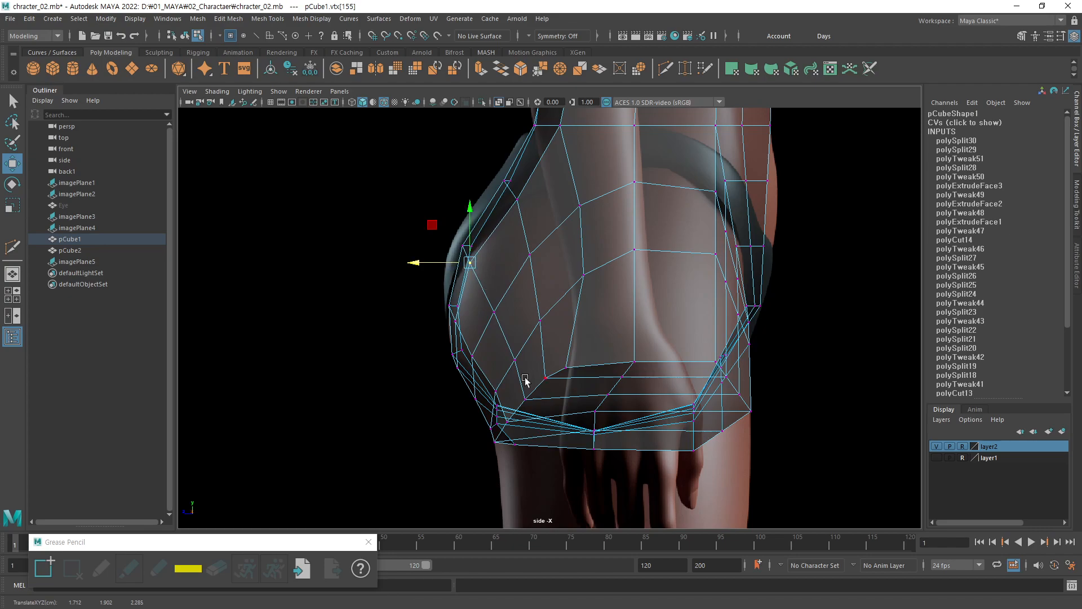
{"action": "left_click", "coordinate": [493, 311]}
{"action": "left_click", "coordinate": [511, 360]}
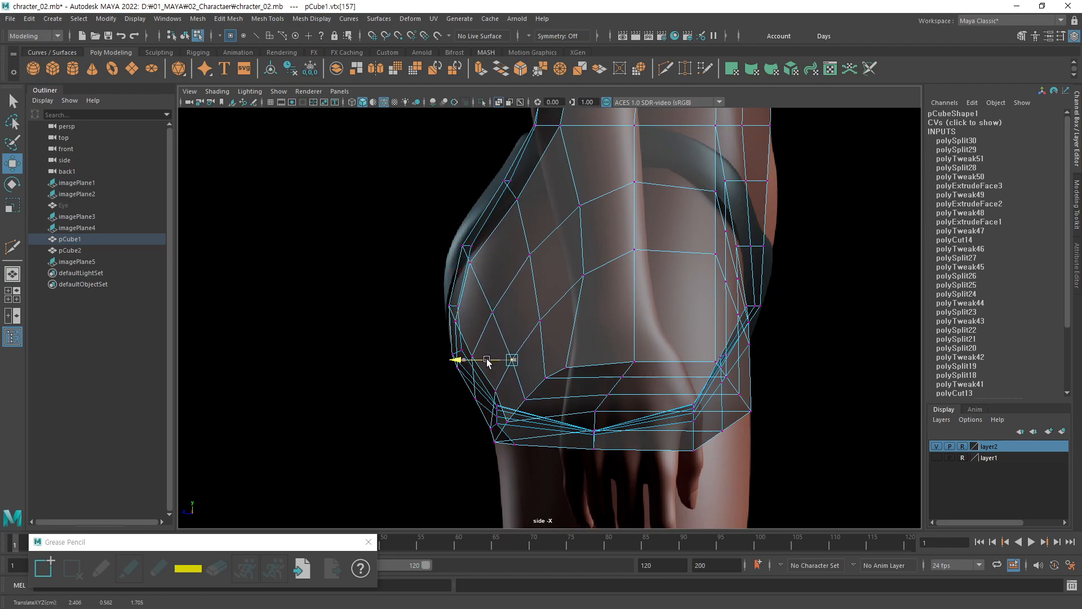
Move the rear hip column's lowest vertex forward and adjust the two vertices above it to straighten the column.
{"action": "left_click", "coordinate": [579, 205]}
{"action": "left_click", "coordinate": [584, 276]}
{"action": "left_click", "coordinate": [566, 368]}
{"action": "left_click_drag", "start_coordinate": [545, 368], "coordinate": [559, 368]}
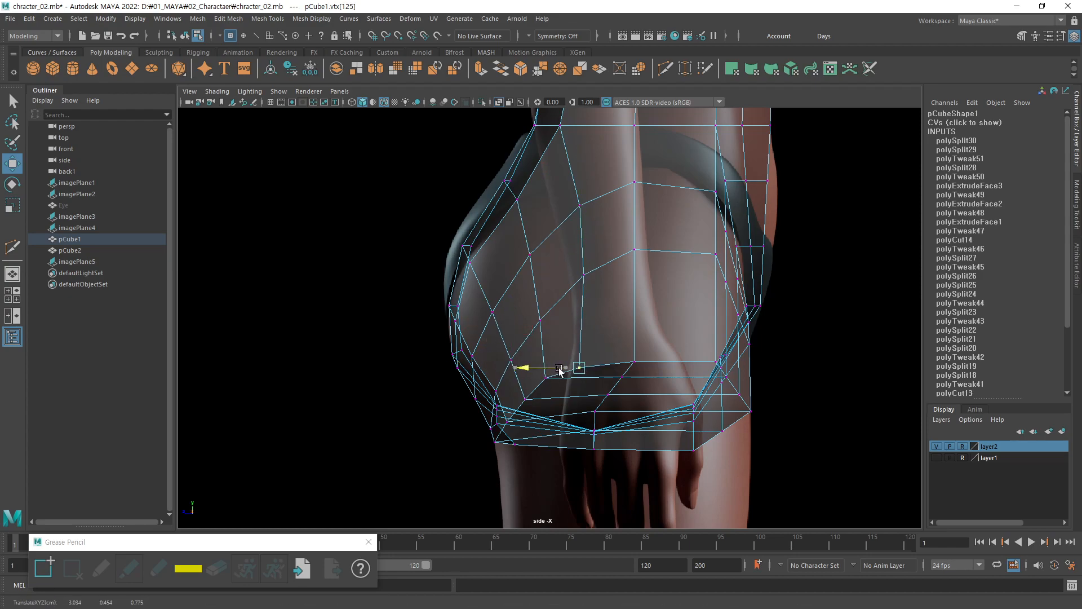
{"action": "left_click", "coordinate": [586, 275]}
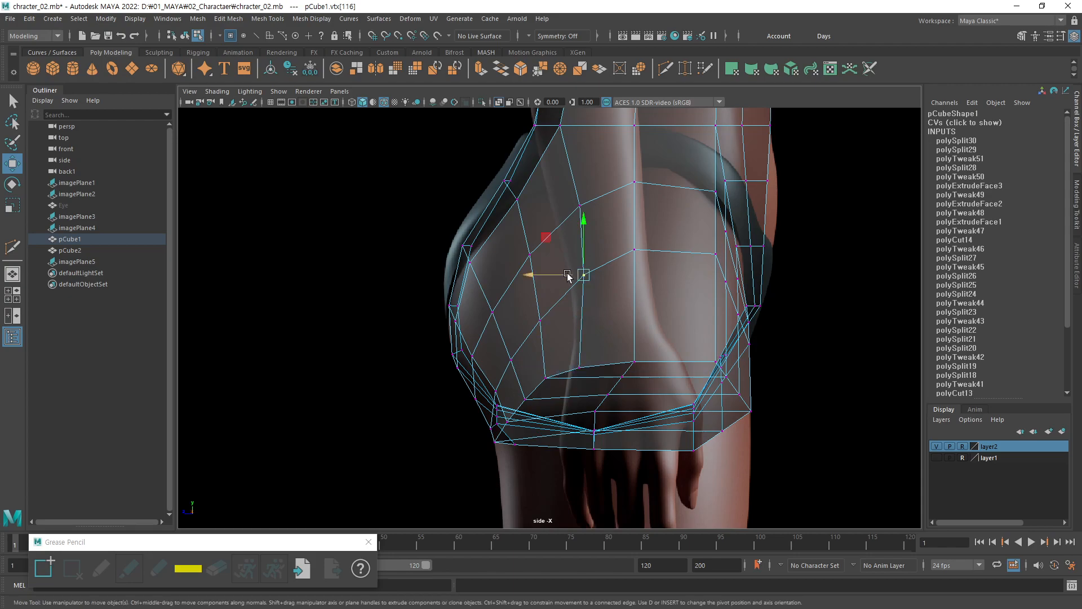
{"action": "left_click", "coordinate": [580, 205]}
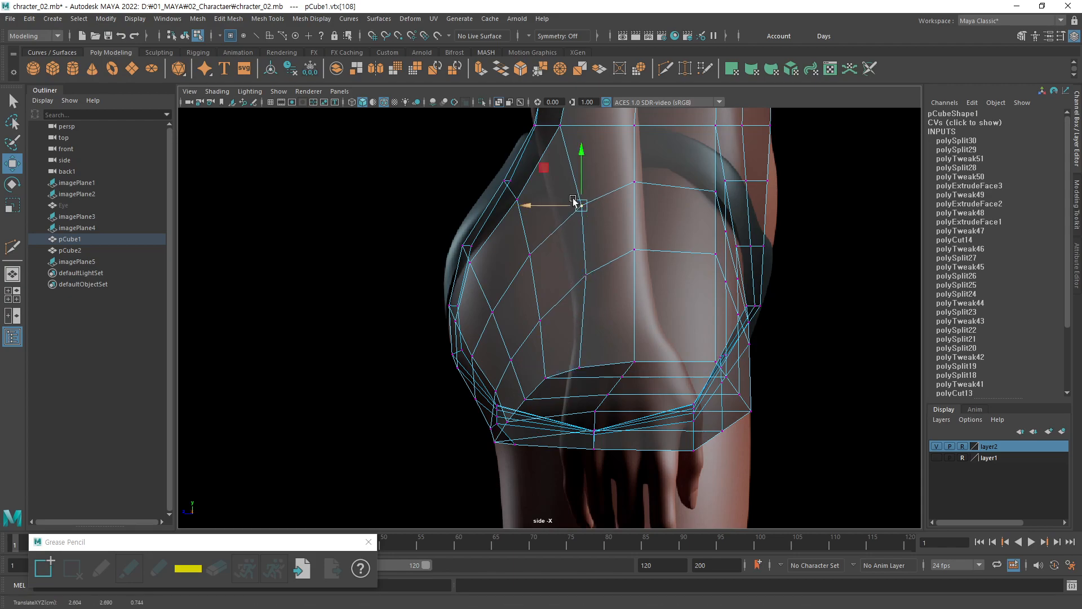
In the enlarged perspective view, move two vertices on the side of the hip outward to round the silhouette.
{"action": "middle_click_drag", "start_coordinate": [693, 271], "coordinate": [664, 321], "text": "alt"}
{"action": "right_click_drag", "start_coordinate": [665, 321], "coordinate": [607, 336], "text": "alt"}
{"action": "middle_click_drag", "start_coordinate": [597, 303], "coordinate": [530, 329], "text": "alt"}
{"action": "key", "text": "space"}
{"action": "key", "text": "space"}
{"action": "left_click_drag", "start_coordinate": [556, 353], "coordinate": [606, 309], "text": "alt"}
{"action": "right_click_drag", "start_coordinate": [606, 309], "coordinate": [552, 300], "text": "alt"}
{"action": "left_click_drag", "start_coordinate": [552, 300], "coordinate": [608, 367], "text": "alt"}
{"action": "left_click", "coordinate": [700, 294]}
{"action": "left_click_drag", "start_coordinate": [721, 288], "coordinate": [742, 289]}
{"action": "left_click", "coordinate": [680, 335]}
{"action": "left_click_drag", "start_coordinate": [726, 336], "coordinate": [727, 338]}
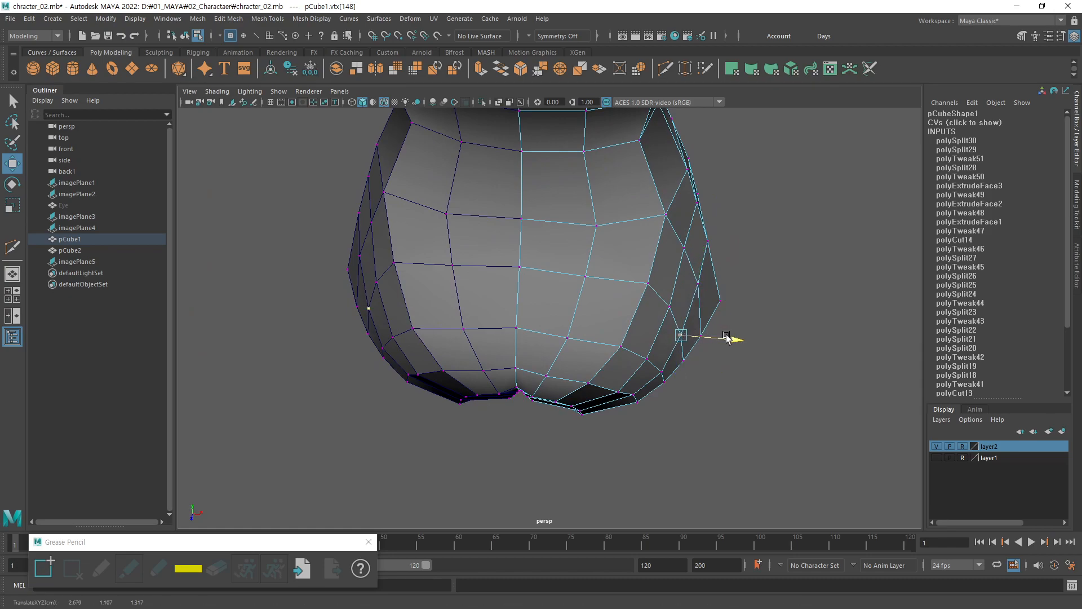
Adjust the remaining upper hip-side vertices outward so the side curve runs smoothly.
{"action": "left_click", "coordinate": [692, 264]}
{"action": "left_click", "coordinate": [685, 250]}
{"action": "left_click_drag", "start_coordinate": [733, 249], "coordinate": [736, 249]}
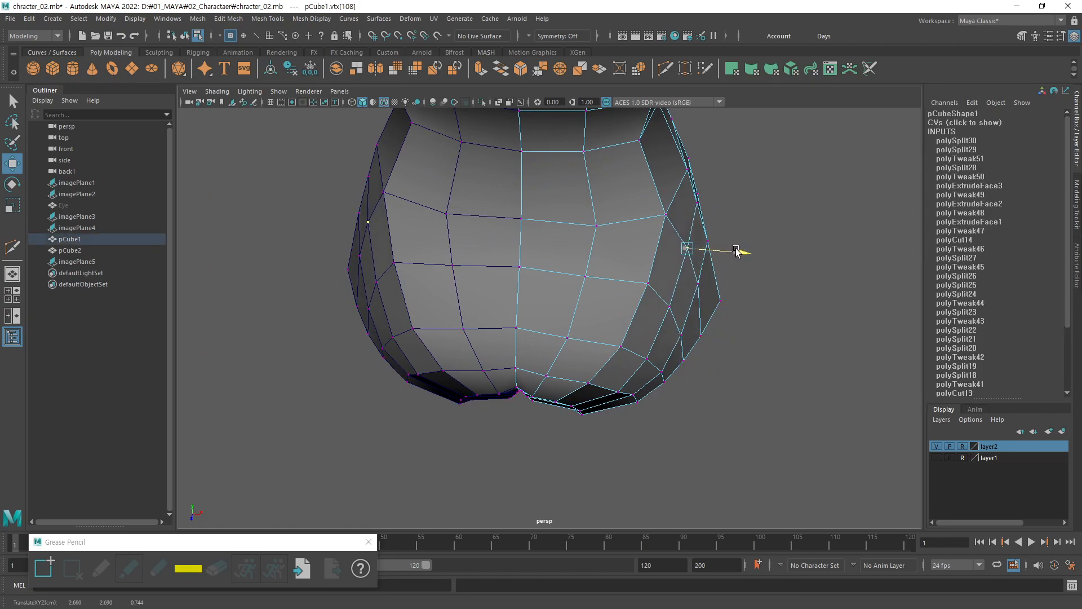
{"action": "left_click", "coordinate": [671, 308]}
{"action": "left_click", "coordinate": [709, 311]}
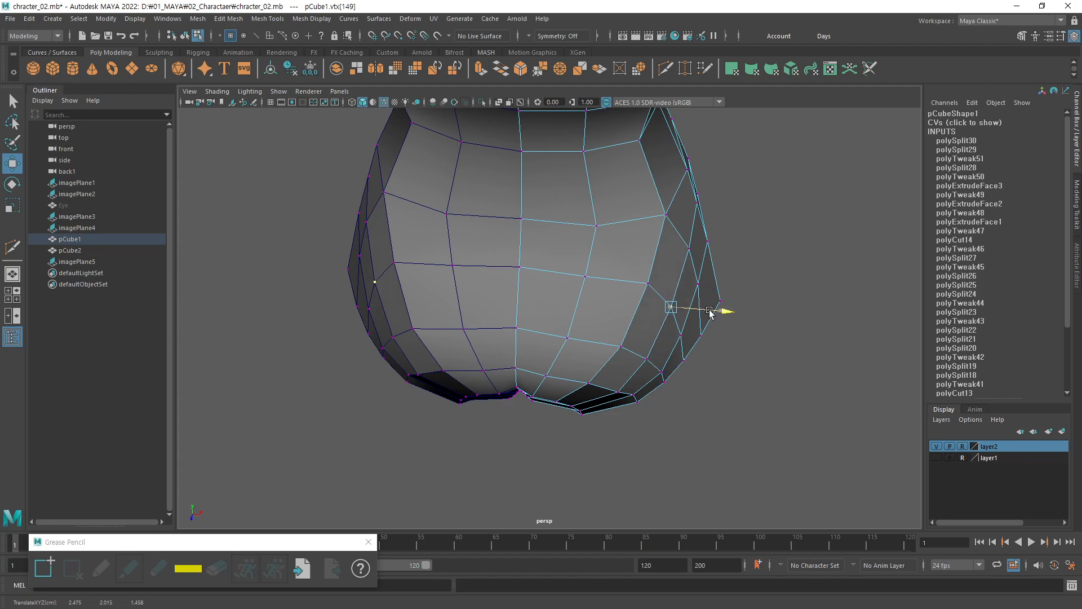
{"action": "middle_click_drag", "start_coordinate": [777, 253], "coordinate": [793, 259], "text": "alt"}
{"action": "left_click", "coordinate": [692, 231]}
{"action": "left_click_drag", "start_coordinate": [731, 229], "coordinate": [735, 231]}
{"action": "left_click", "coordinate": [749, 242]}
From below, move the two outer vertices at the rear end of the crotch strip forward.
{"action": "left_click_drag", "start_coordinate": [694, 363], "coordinate": [680, 241], "text": "alt"}
{"action": "right_click_drag", "start_coordinate": [588, 323], "coordinate": [704, 296], "text": "alt"}
{"action": "middle_click_drag", "start_coordinate": [567, 301], "coordinate": [608, 261], "text": "alt"}
{"action": "right_click_drag", "start_coordinate": [606, 268], "coordinate": [731, 265], "text": "alt"}
{"action": "middle_click_drag", "start_coordinate": [601, 269], "coordinate": [595, 259], "text": "alt"}
{"action": "left_click", "coordinate": [574, 215]}
{"action": "left_click_drag", "start_coordinate": [578, 229], "coordinate": [536, 273], "text": "alt"}
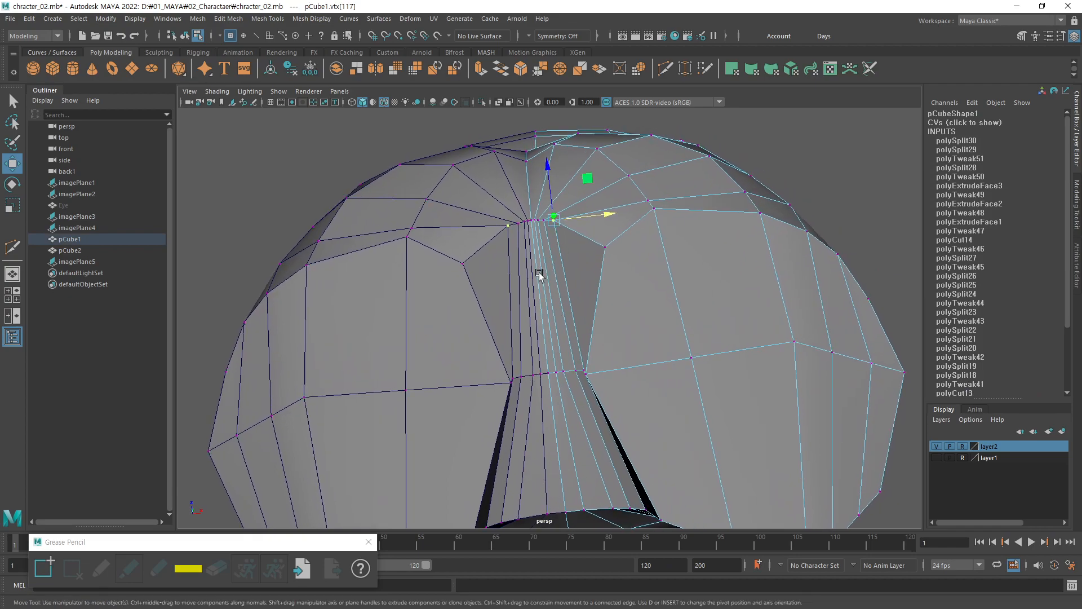
{"action": "right_click_drag", "start_coordinate": [536, 273], "coordinate": [597, 239], "text": "alt"}
{"action": "mouse_move", "coordinate": [597, 239]}
{"action": "left_mouse_down", "text": "alt"}
{"action": "mouse_move", "coordinate": [596, 262]}
{"action": "mouse_move", "coordinate": [605, 234]}
{"action": "left_mouse_up", "text": "alt"}
{"action": "left_click_drag", "start_coordinate": [575, 127], "coordinate": [567, 158]}
{"action": "left_click", "coordinate": [571, 175]}
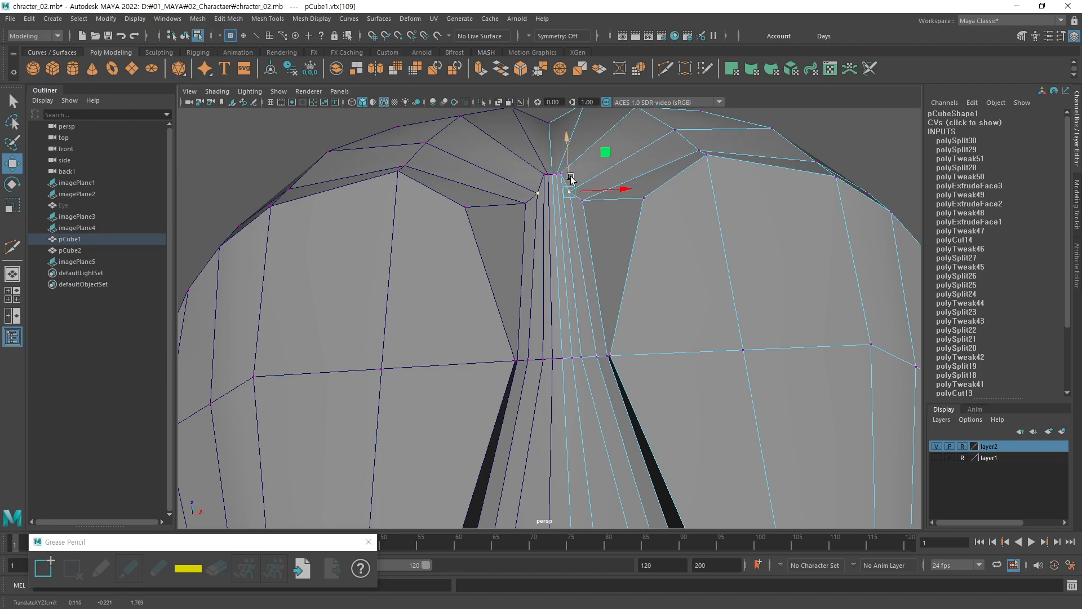
Move the inner vertices and the centerline vertex at the rear end of the crotch strip forward.
{"action": "right_click_drag", "start_coordinate": [570, 172], "coordinate": [652, 141], "text": "alt"}
{"action": "left_click_drag", "start_coordinate": [612, 157], "coordinate": [575, 164], "text": "alt"}
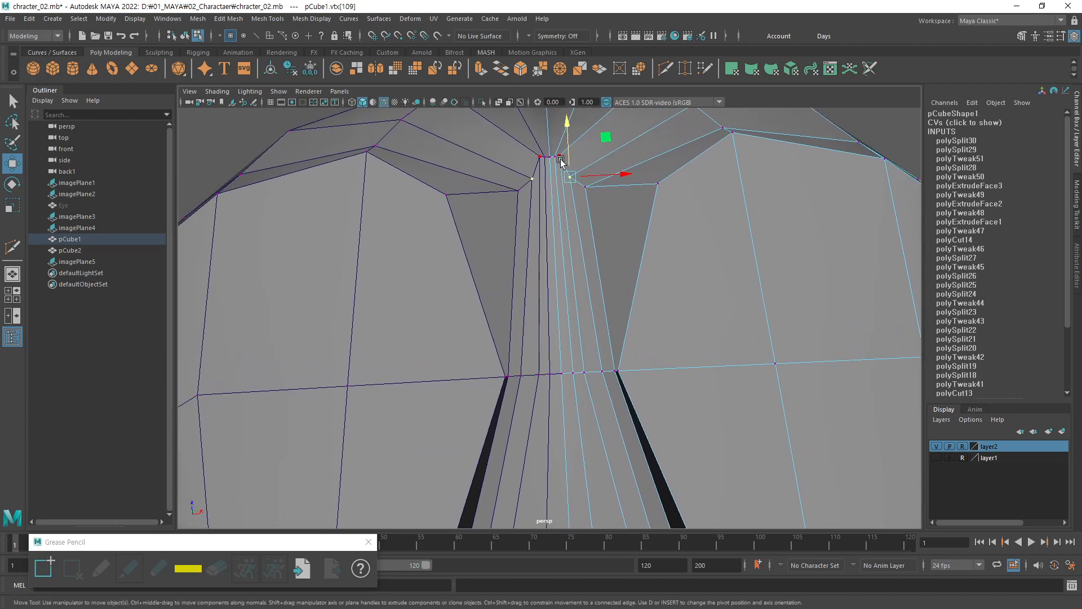
{"action": "left_click", "coordinate": [561, 160]}
{"action": "left_click_drag", "start_coordinate": [561, 128], "coordinate": [557, 153]}
{"action": "key", "text": "q"}
{"action": "left_click", "coordinate": [556, 159]}
{"action": "key", "text": "w"}
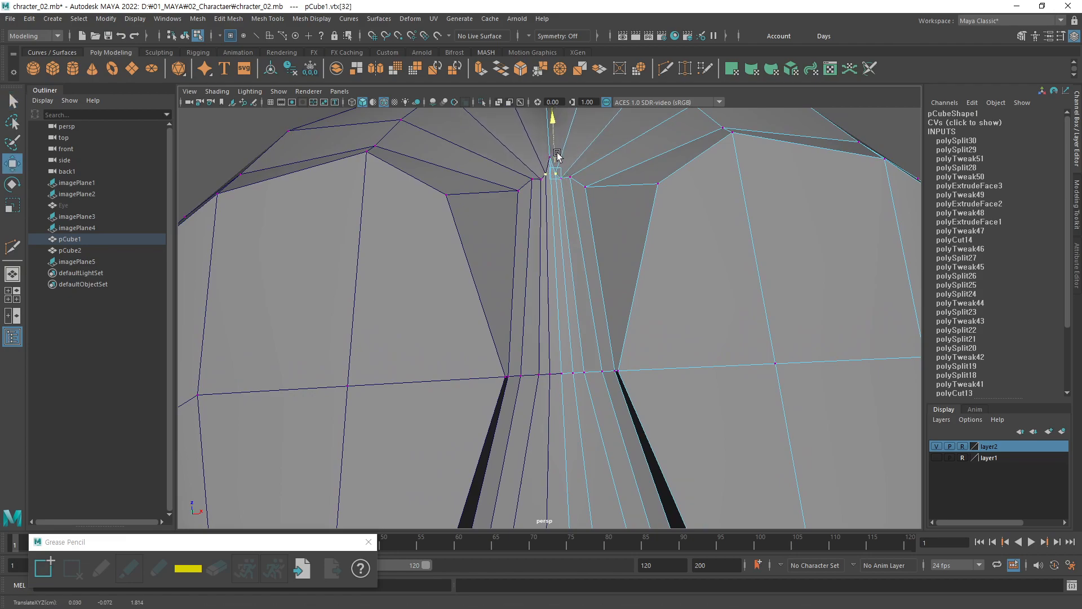
{"action": "key", "text": "q"}
{"action": "left_click", "coordinate": [549, 164]}
{"action": "key", "text": "w"}
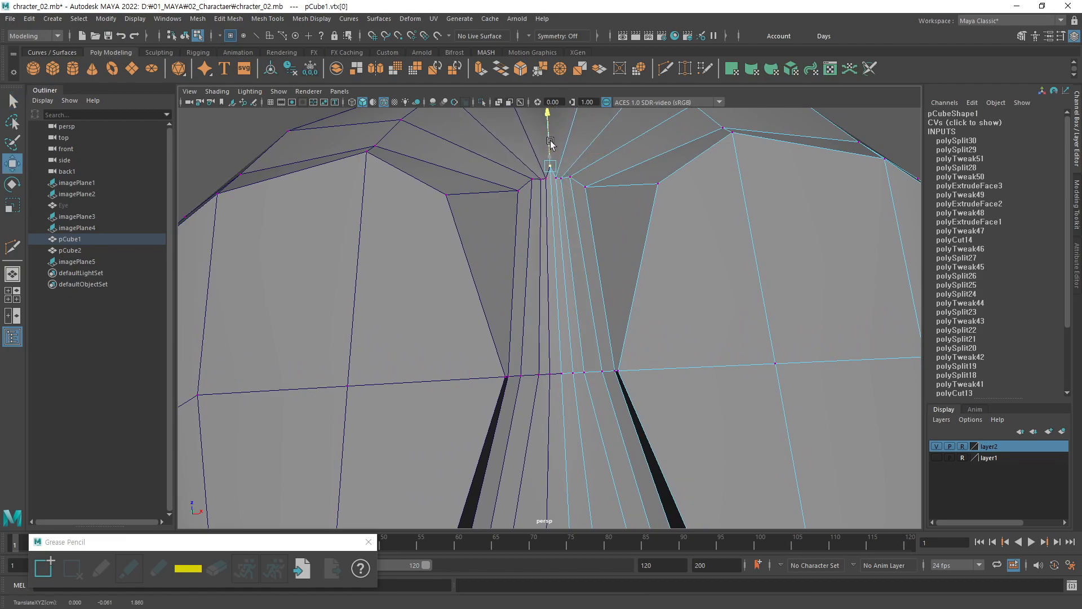
{"action": "left_click_drag", "start_coordinate": [550, 150], "coordinate": [550, 153]}
From a closer underside view, move the second-outermost vertex at the crotch strip's rear end further forward.
{"action": "right_click_drag", "start_coordinate": [575, 195], "coordinate": [451, 246], "text": "alt"}
{"action": "left_click_drag", "start_coordinate": [532, 221], "coordinate": [565, 231], "text": "alt"}
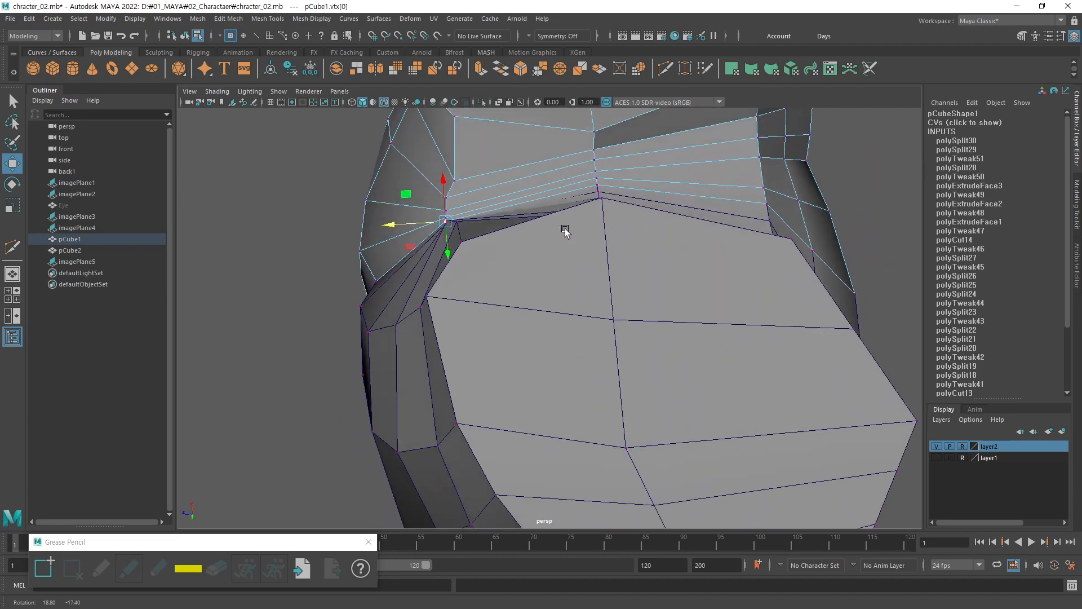
{"action": "middle_click_drag", "start_coordinate": [491, 196], "coordinate": [502, 278], "text": "alt"}
{"action": "mouse_move", "coordinate": [502, 277]}
{"action": "right_mouse_down", "text": "alt"}
{"action": "mouse_move", "coordinate": [527, 237]}
{"action": "mouse_move", "coordinate": [489, 265]}
{"action": "right_mouse_up", "text": "alt"}
{"action": "left_click", "coordinate": [462, 258]}
{"action": "key", "text": "q"}
{"action": "left_click", "coordinate": [448, 280]}
{"action": "left_click_drag", "start_coordinate": [520, 259], "coordinate": [461, 294], "text": "alt"}
{"action": "right_click_drag", "start_coordinate": [442, 307], "coordinate": [725, 244], "text": "alt"}
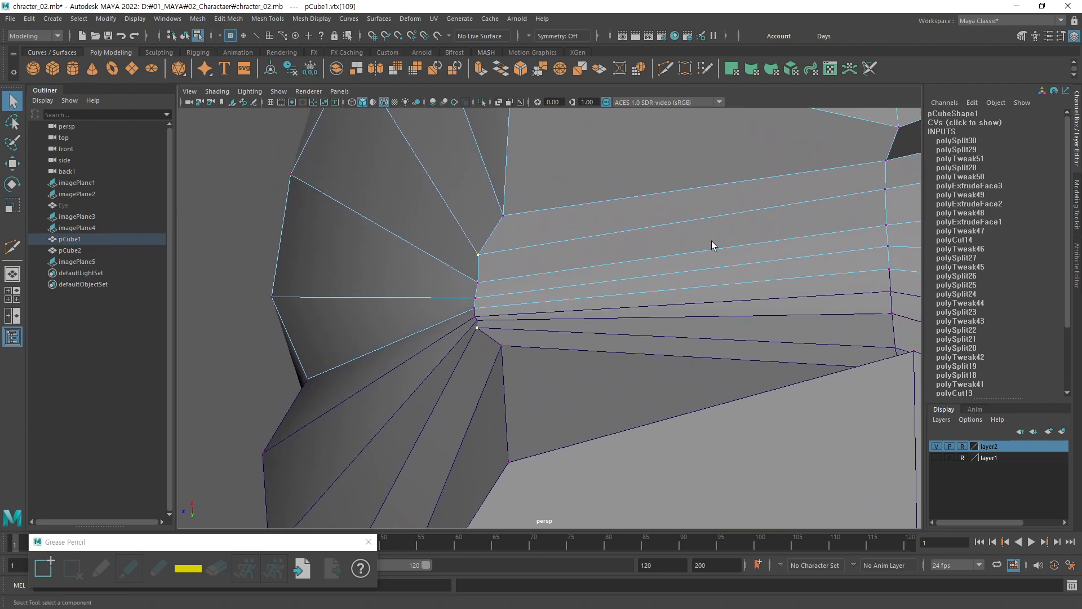
{"action": "middle_click_drag", "start_coordinate": [420, 281], "coordinate": [522, 288], "text": "alt"}
{"action": "right_click_drag", "start_coordinate": [522, 287], "coordinate": [645, 237], "text": "alt"}
{"action": "middle_click_drag", "start_coordinate": [644, 236], "coordinate": [573, 275], "text": "alt"}
{"action": "key", "text": "w"}
{"action": "left_click_drag", "start_coordinate": [470, 267], "coordinate": [508, 267]}
Move the inner vertices and the centerline vertex at the crotch strip's rear end further forward.
{"action": "left_click", "coordinate": [521, 313]}
{"action": "left_click_drag", "start_coordinate": [522, 315], "coordinate": [550, 313]}
{"action": "left_click", "coordinate": [514, 337]}
{"action": "left_click_drag", "start_coordinate": [487, 340], "coordinate": [503, 341]}
{"action": "left_click", "coordinate": [515, 356]}
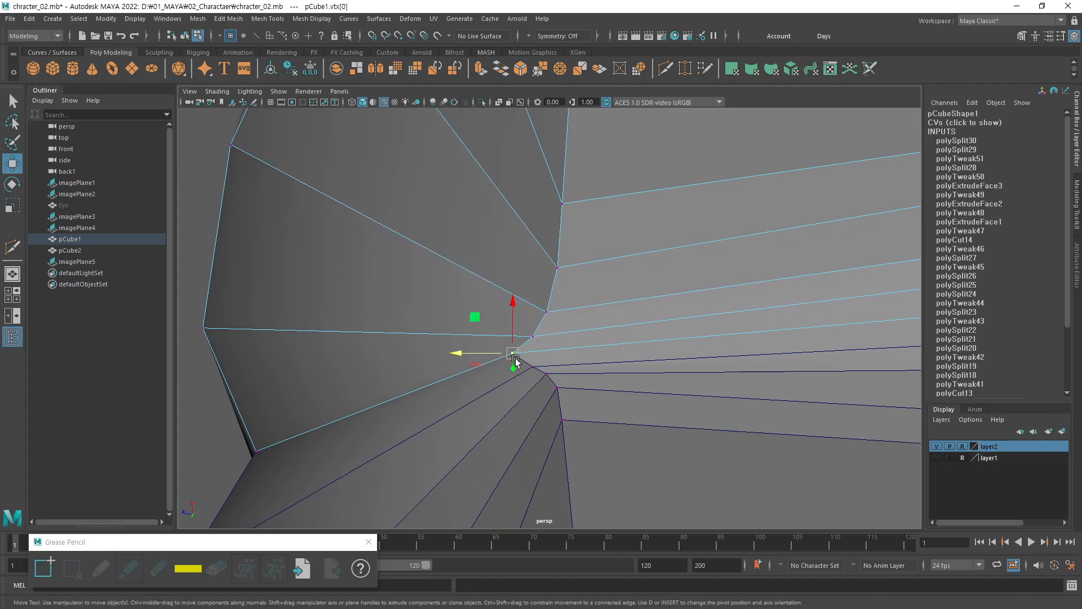
{"action": "left_click_drag", "start_coordinate": [497, 353], "coordinate": [527, 358]}
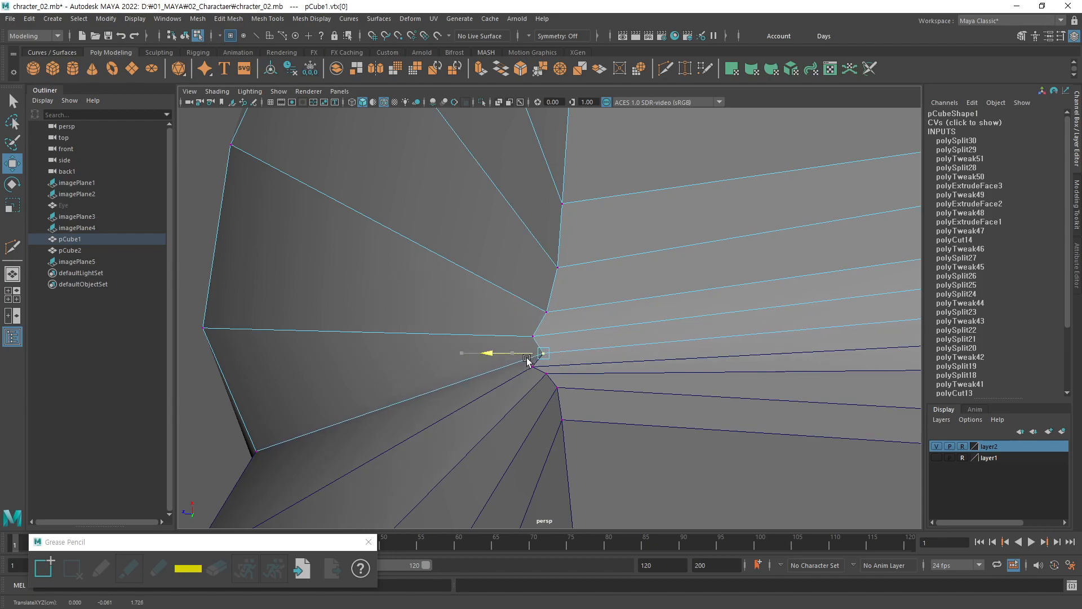
Move the three outer vertices at the crotch strip's rear end backward into line with the inner ones, then clear the selection.
{"action": "left_click", "coordinate": [546, 312]}
{"action": "left_click_drag", "start_coordinate": [515, 310], "coordinate": [499, 309]}
{"action": "left_click", "coordinate": [554, 270]}
{"action": "left_click_drag", "start_coordinate": [526, 267], "coordinate": [500, 270]}
{"action": "left_click", "coordinate": [563, 207]}
{"action": "left_click_drag", "start_coordinate": [529, 203], "coordinate": [503, 201]}
{"action": "left_click", "coordinate": [549, 352]}
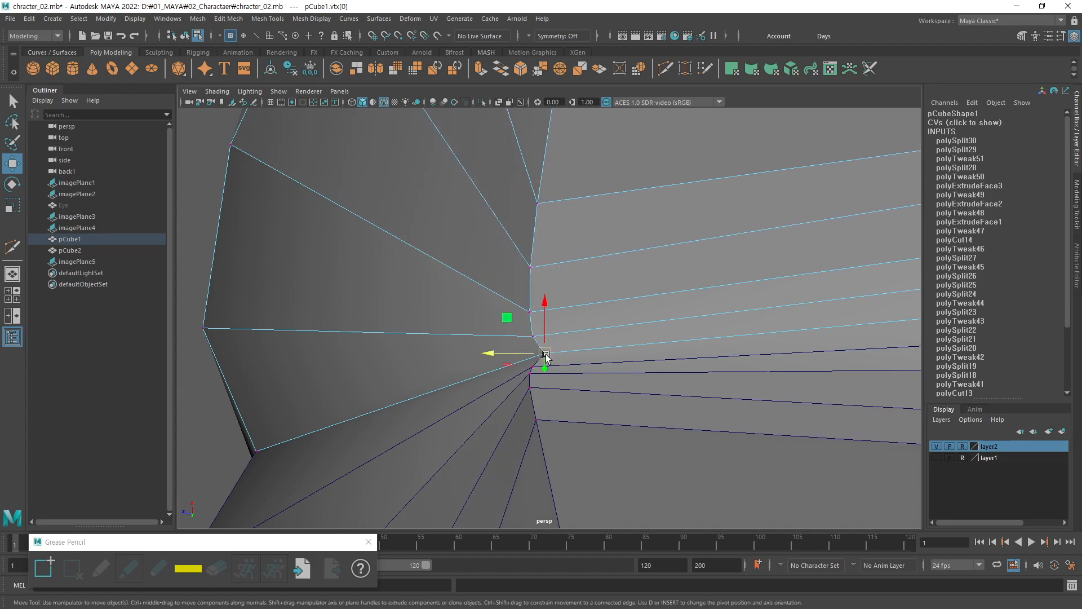
{"action": "right_click_drag", "start_coordinate": [629, 271], "coordinate": [311, 306], "text": "alt"}
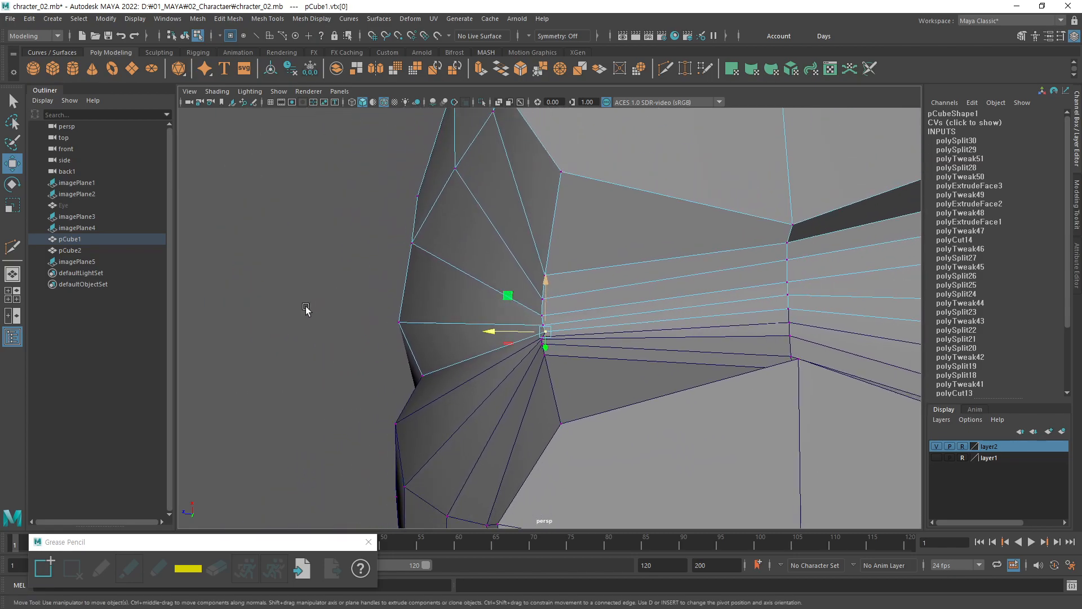
{"action": "left_click", "coordinate": [293, 323]}
Examine the crotch, leg openings, hips and buttocks of the torso from below, front and back.
{"action": "left_click_drag", "start_coordinate": [597, 239], "coordinate": [495, 321], "text": "alt"}
{"action": "middle_click_drag", "start_coordinate": [581, 366], "coordinate": [584, 313], "text": "alt"}
{"action": "right_click_drag", "start_coordinate": [584, 313], "coordinate": [430, 273], "text": "alt"}
{"action": "left_click_drag", "start_coordinate": [430, 272], "coordinate": [623, 331], "text": "alt"}
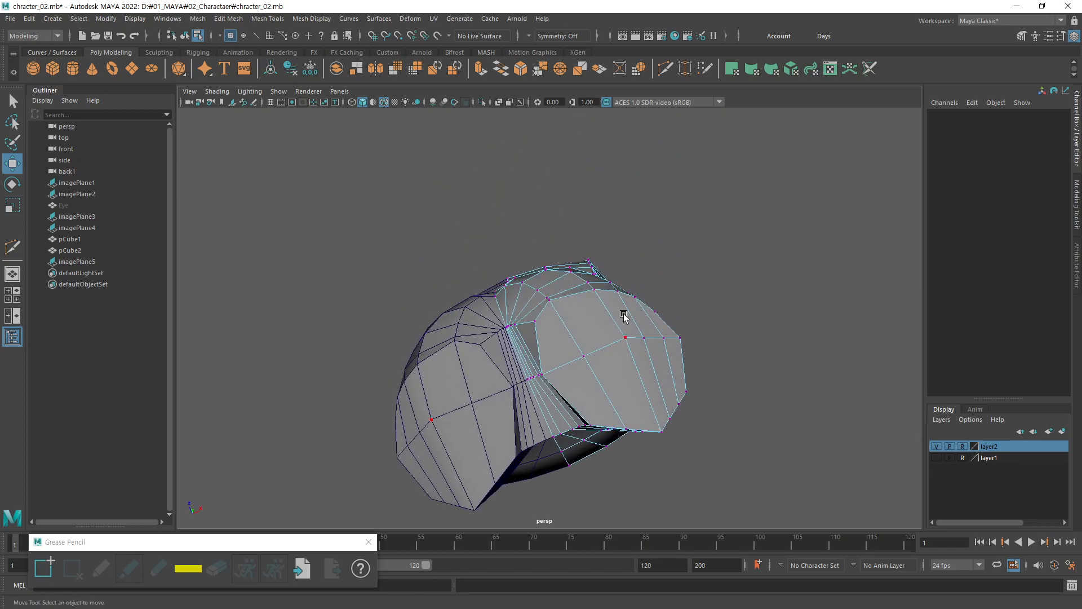
{"action": "left_click_drag", "start_coordinate": [597, 298], "coordinate": [556, 351], "text": "alt"}
{"action": "middle_click_drag", "start_coordinate": [581, 302], "coordinate": [548, 281], "text": "alt"}
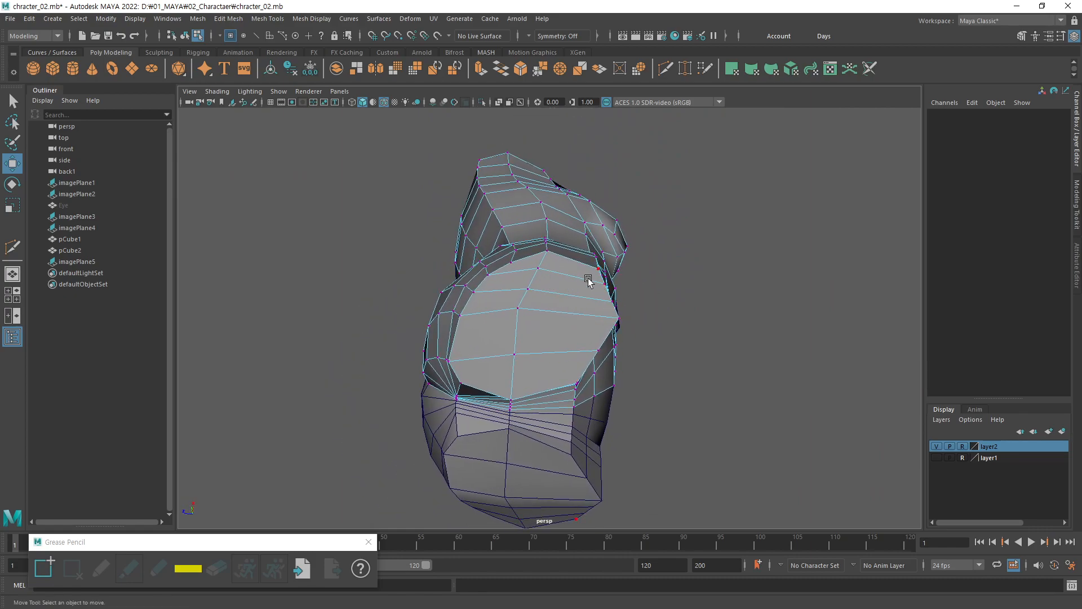
{"action": "left_click_drag", "start_coordinate": [573, 374], "coordinate": [478, 316], "text": "alt"}
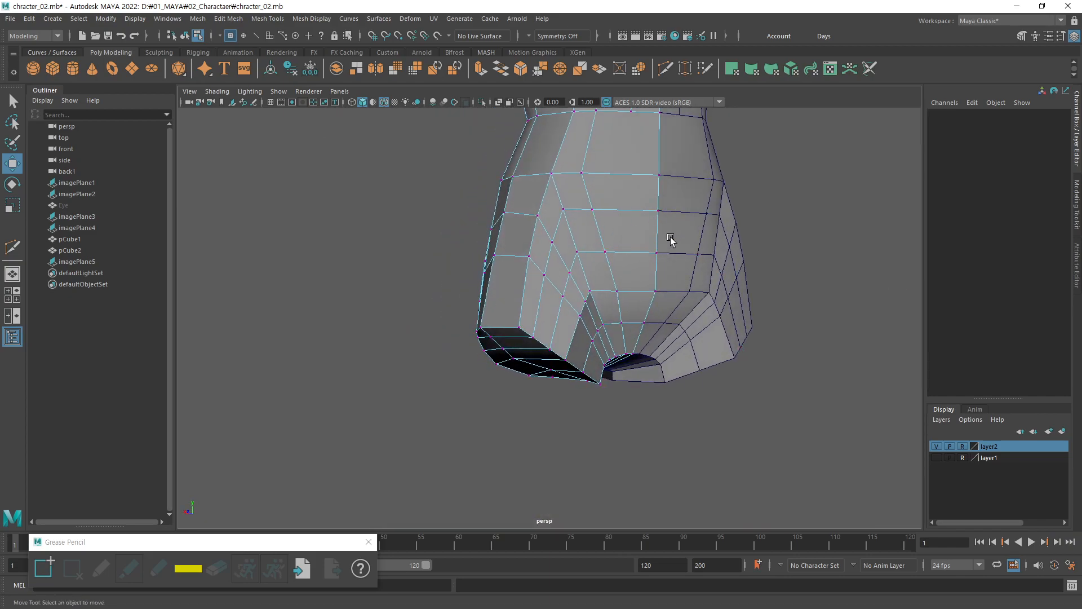
{"action": "left_click_drag", "start_coordinate": [574, 271], "coordinate": [521, 309], "text": "alt"}
{"action": "middle_click_drag", "start_coordinate": [521, 310], "coordinate": [558, 262], "text": "alt"}
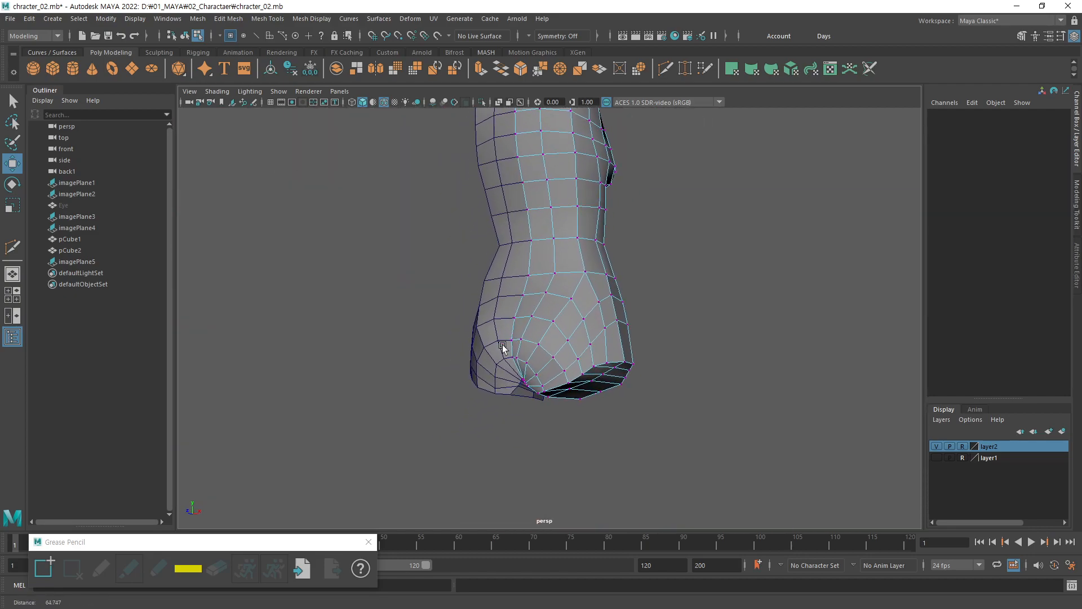
{"action": "right_click_drag", "start_coordinate": [498, 353], "coordinate": [757, 264], "text": "alt"}
{"action": "middle_click_drag", "start_coordinate": [591, 320], "coordinate": [567, 315], "text": "alt"}
{"action": "right_click_drag", "start_coordinate": [567, 315], "coordinate": [604, 289], "text": "alt"}
{"action": "middle_click_drag", "start_coordinate": [603, 290], "coordinate": [597, 307], "text": "alt"}
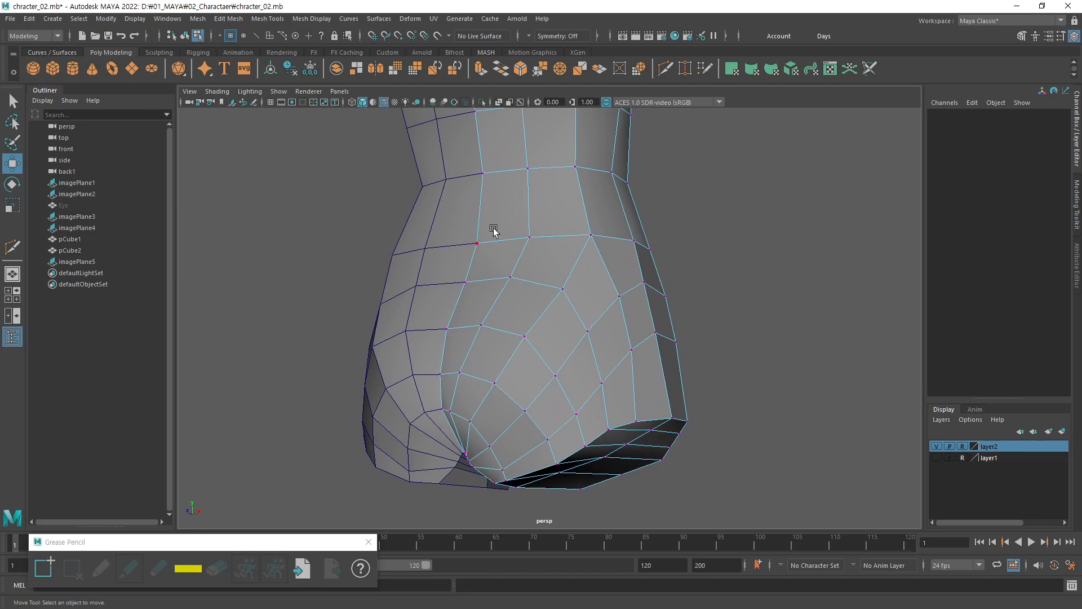
Show the four-view layout, frame the hips in the back and front views, and turn off X-Ray shading in the back view.
{"action": "key", "text": "space"}
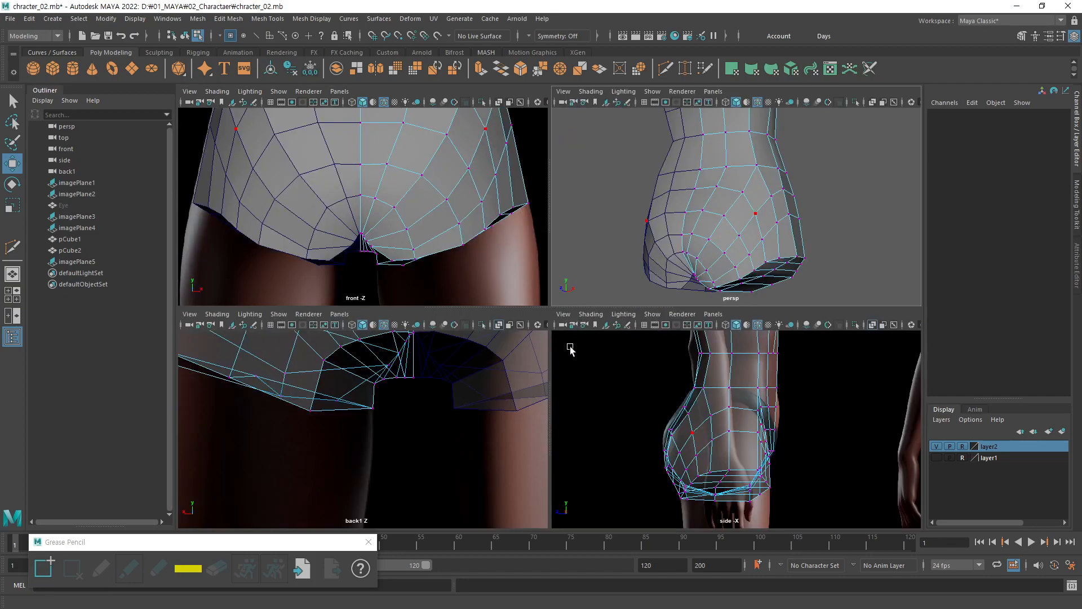
{"action": "left_click", "coordinate": [416, 372]}
{"action": "middle_click_drag", "start_coordinate": [416, 372], "coordinate": [459, 394], "text": "alt"}
{"action": "right_click_drag", "start_coordinate": [459, 394], "coordinate": [394, 374], "text": "alt"}
{"action": "middle_click_drag", "start_coordinate": [394, 374], "coordinate": [381, 401], "text": "alt"}
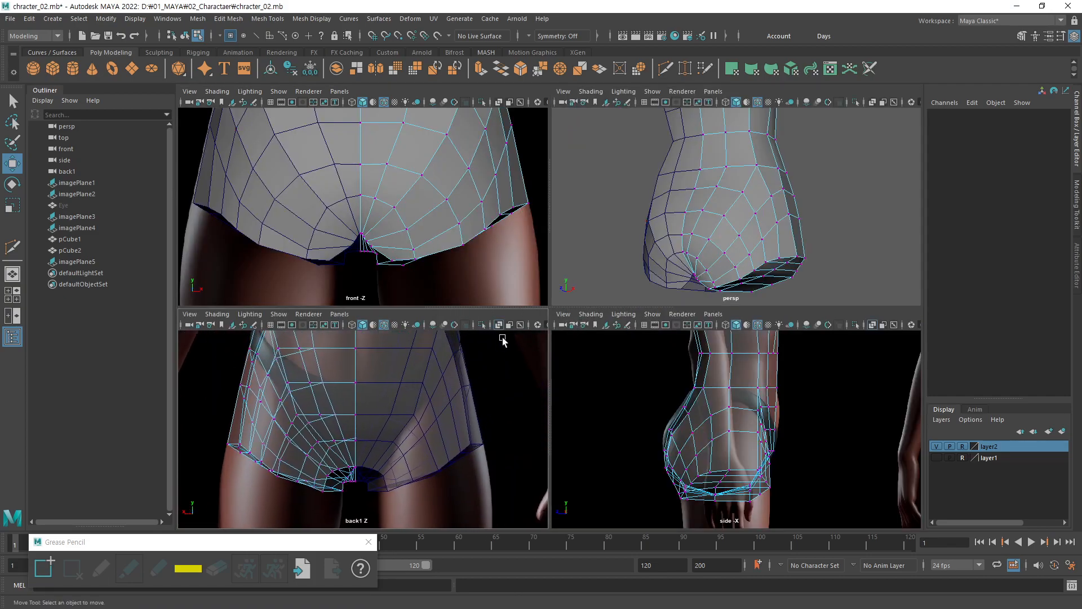
{"action": "left_click", "coordinate": [498, 326]}
{"action": "right_click_drag", "start_coordinate": [388, 430], "coordinate": [401, 418], "text": "alt"}
{"action": "mouse_move", "coordinate": [400, 418]}
{"action": "middle_mouse_down", "text": "alt"}
{"action": "mouse_move", "coordinate": [401, 434]}
{"action": "mouse_move", "coordinate": [402, 424]}
{"action": "middle_mouse_up", "text": "alt"}
{"action": "right_click_drag", "start_coordinate": [480, 190], "coordinate": [491, 225], "text": "alt"}
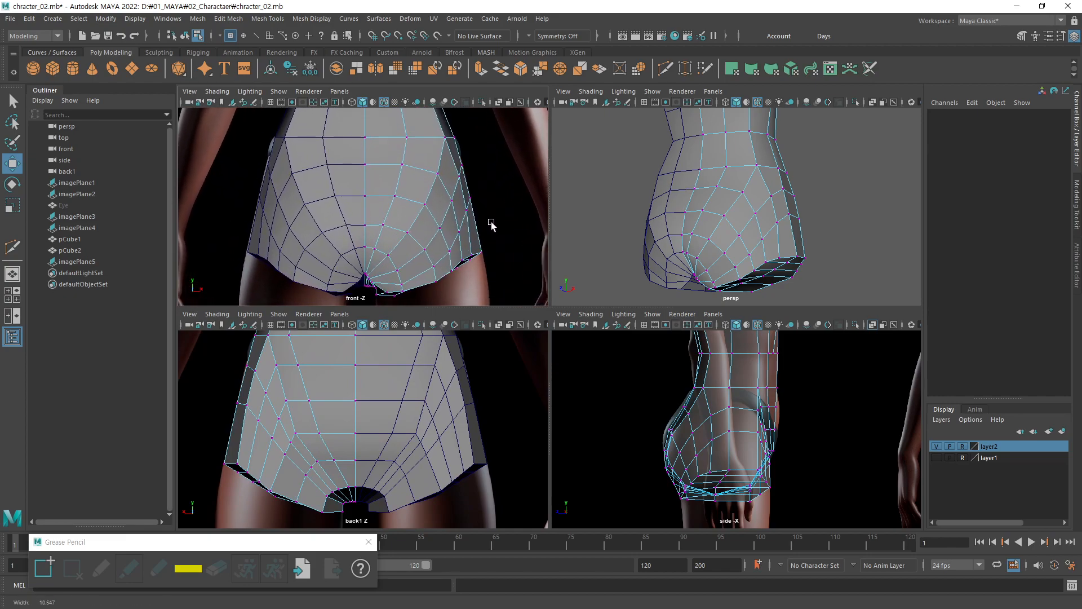
Frame the hips in the side view and turn off X-Ray shading there, with the perspective view turned toward the buttocks.
{"action": "middle_click_drag", "start_coordinate": [729, 413], "coordinate": [744, 416], "text": "alt"}
{"action": "right_click_drag", "start_coordinate": [744, 415], "coordinate": [789, 434], "text": "alt"}
{"action": "mouse_move", "coordinate": [789, 434]}
{"action": "middle_mouse_down", "text": "alt"}
{"action": "mouse_move", "coordinate": [797, 407]}
{"action": "mouse_move", "coordinate": [797, 422]}
{"action": "middle_mouse_up", "text": "alt"}
{"action": "left_click", "coordinate": [872, 326]}
{"action": "left_click_drag", "start_coordinate": [685, 217], "coordinate": [777, 203], "text": "alt"}
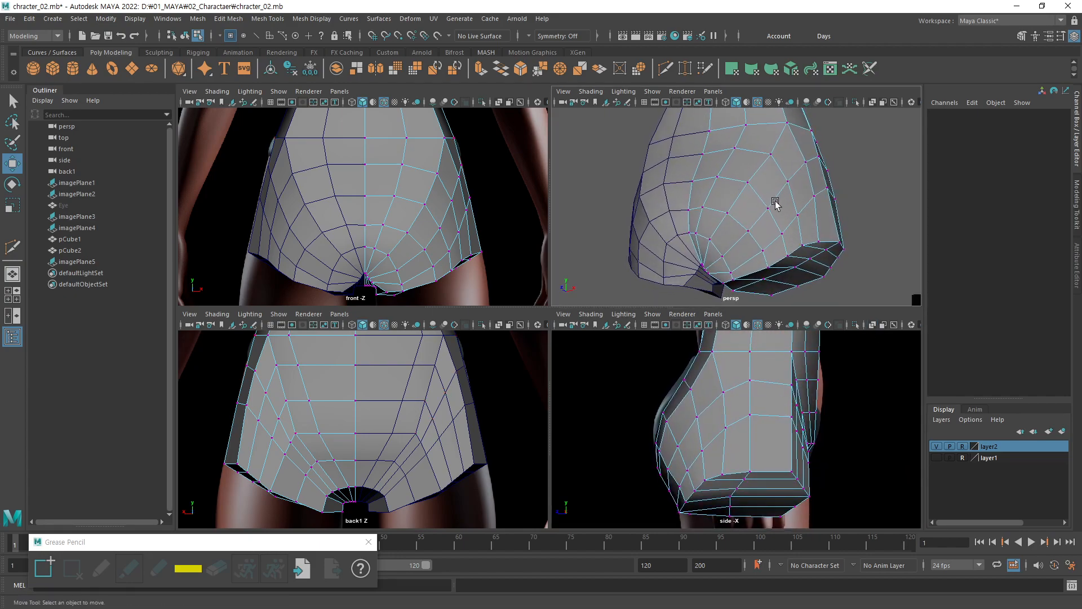